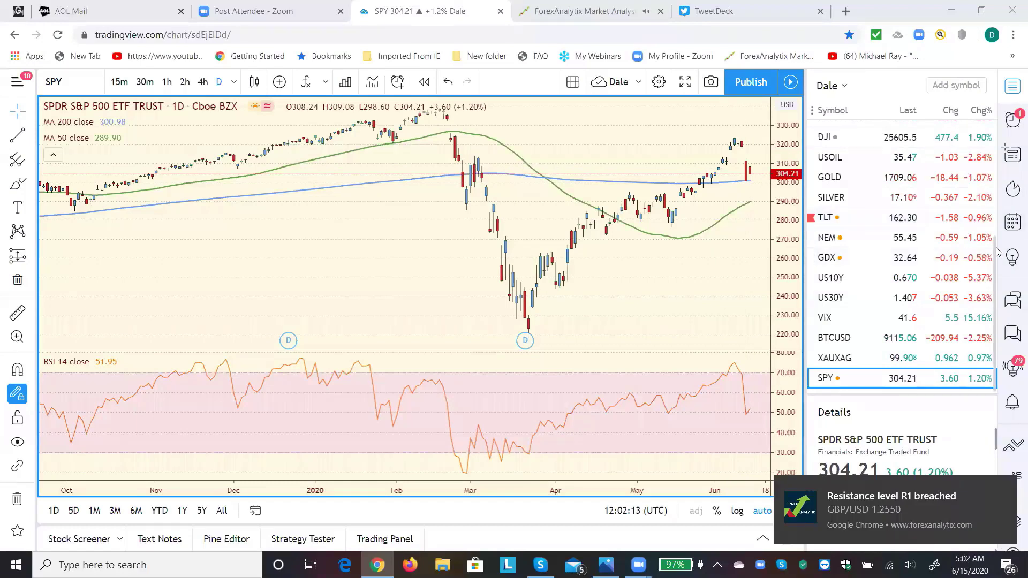
# Load the annotated SPXUSD daily chart with its moving averages, Fibonacci levels and RSI pane
pyautogui.moveTo(997, 248); pyautogui.dragTo(999, 213)
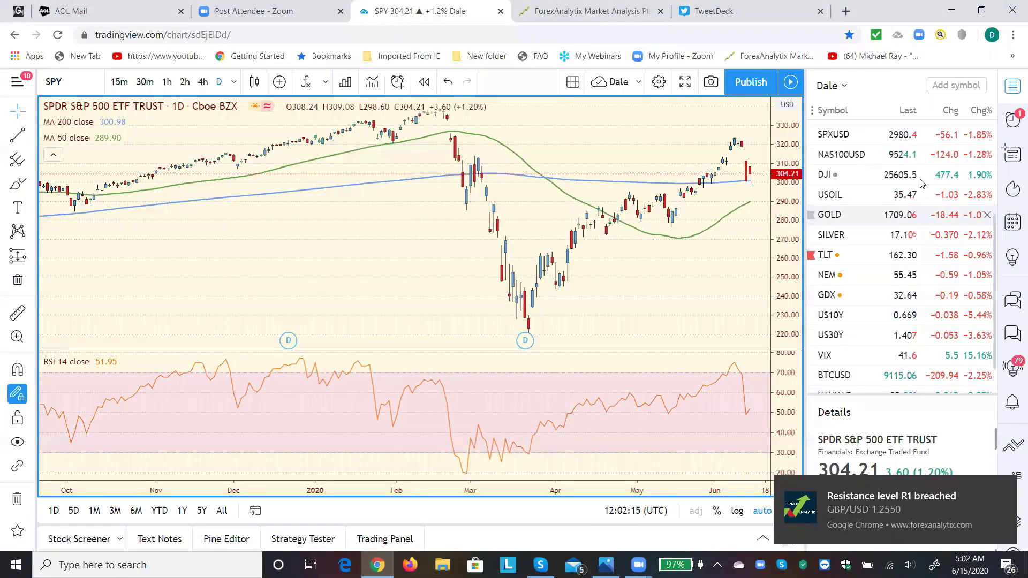
pyautogui.click(843, 138)
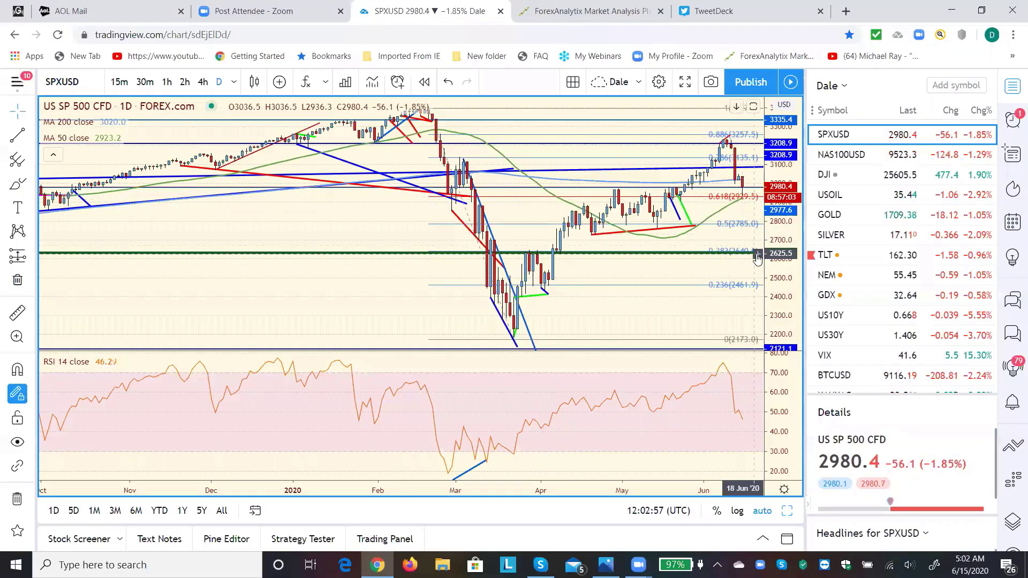
# Drag the green horizontal level on SPXUSD down from about 2650 to around 2631
pyautogui.click(528, 253)
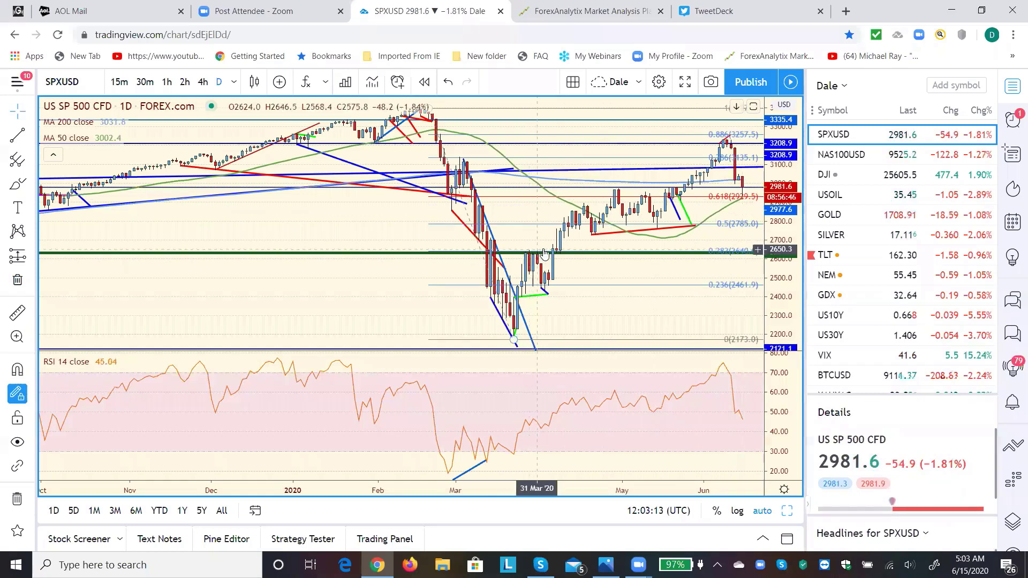
pyautogui.moveTo(531, 253); pyautogui.dragTo(552, 257)
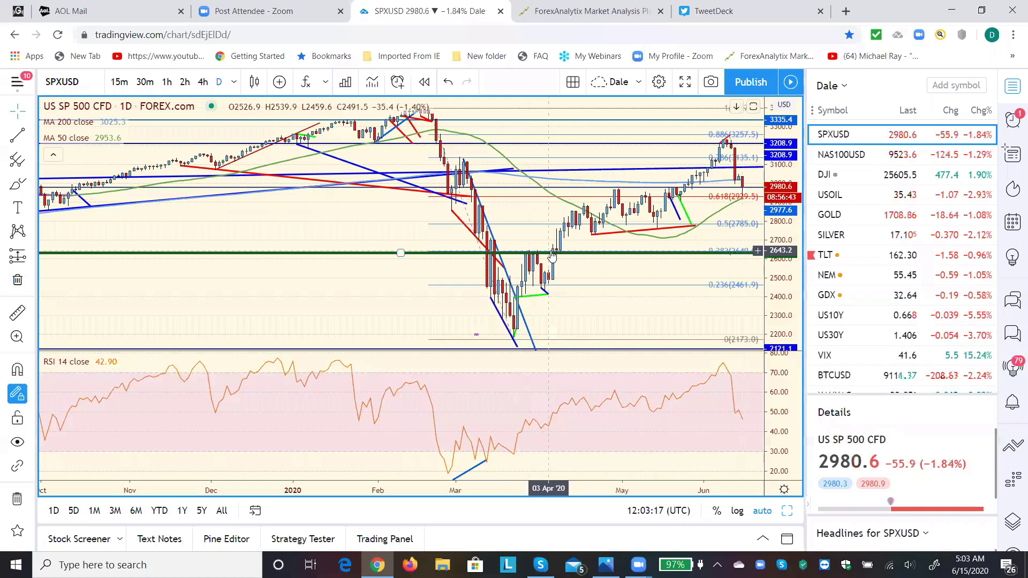
pyautogui.click(208, 90)
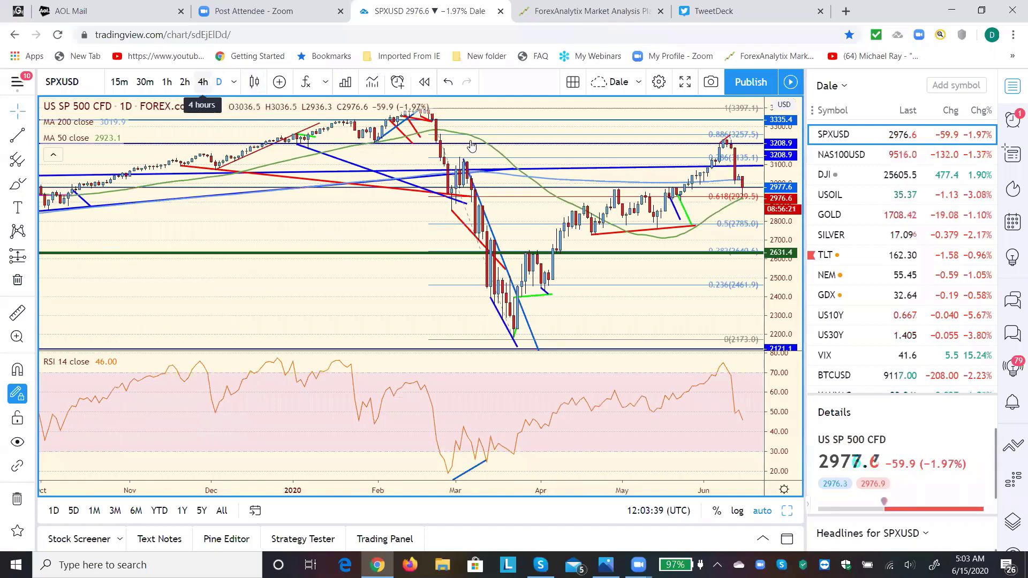
# Switch the SPXUSD chart to the 4h interval
pyautogui.click(203, 81)
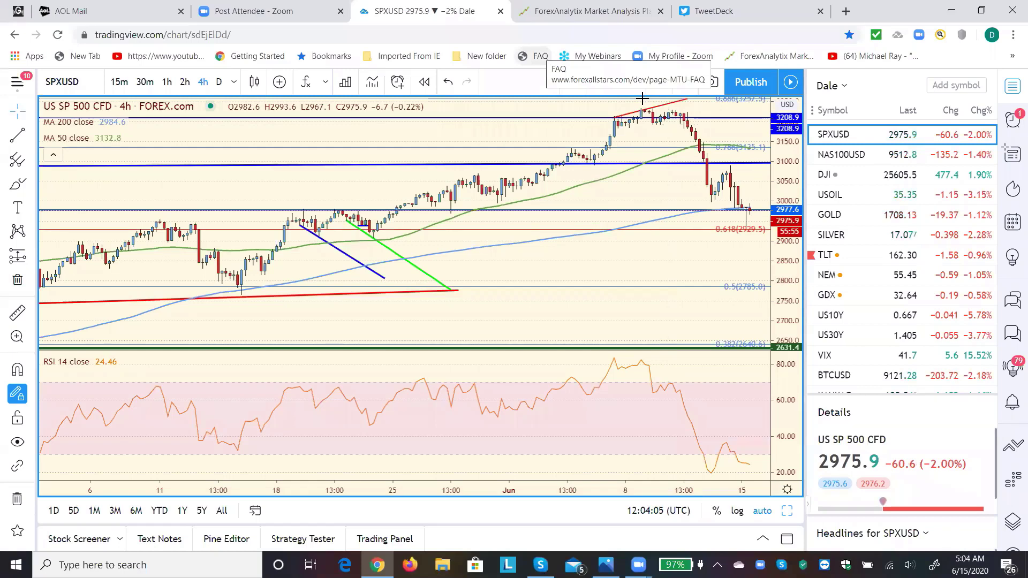
# In ForexAnalytix, view the Closed Patterns in Play, led by the bearish S&P500 flag
pyautogui.click(570, 17)
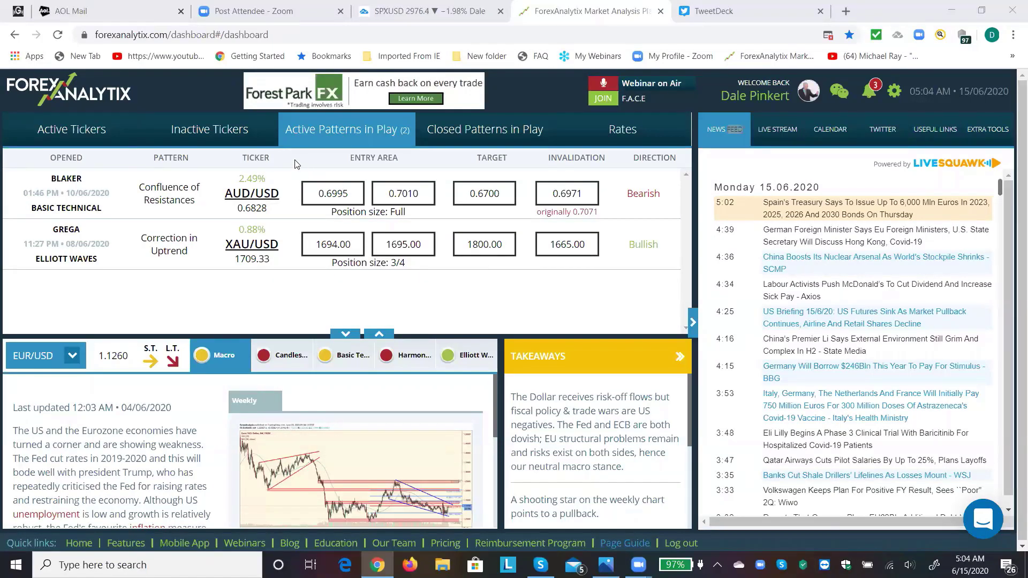
pyautogui.click(466, 134)
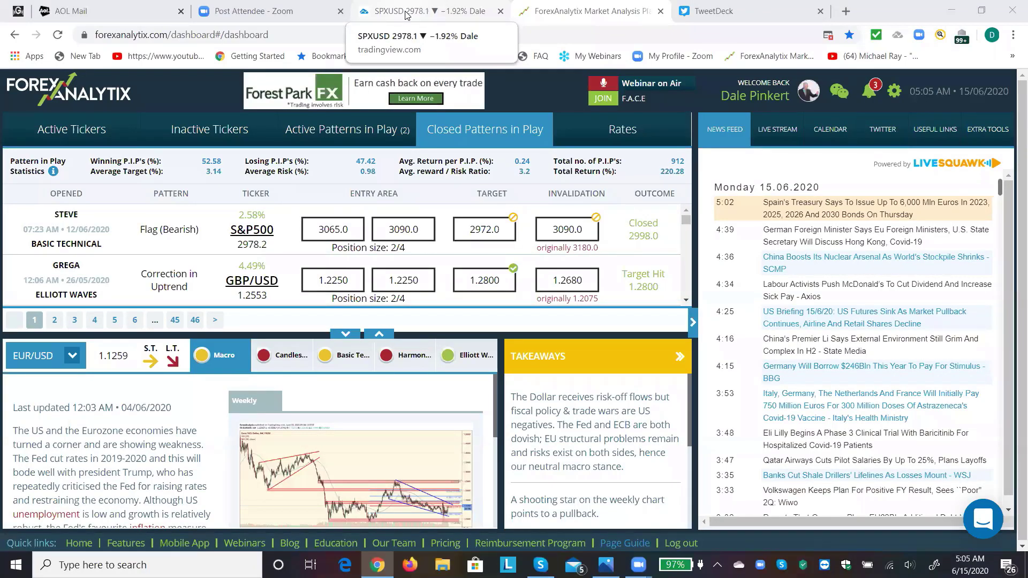
# Go back to the SPXUSD 4-hour chart in TradingView
pyautogui.click(405, 15)
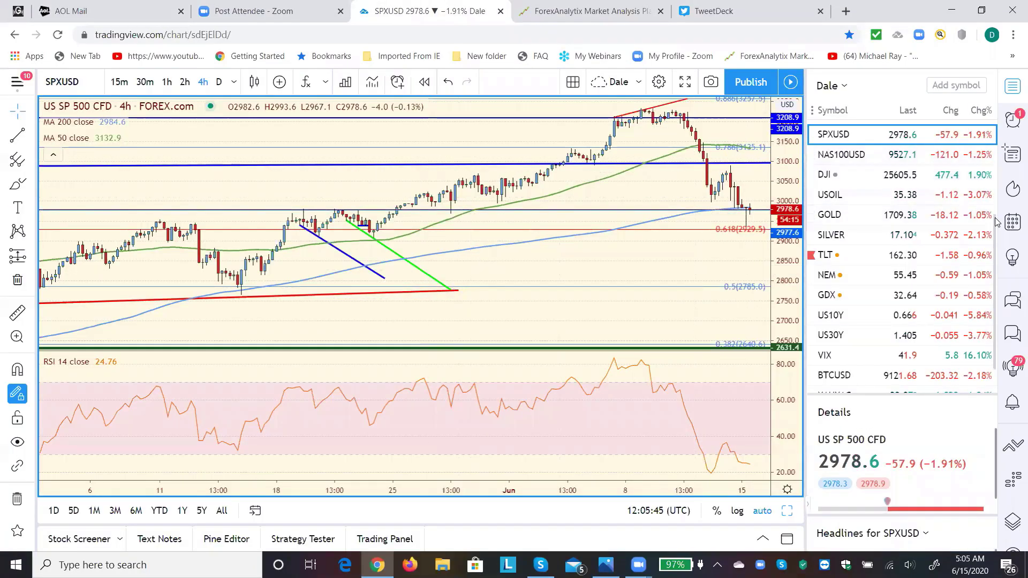
pyautogui.scroll(3, 996, 216)
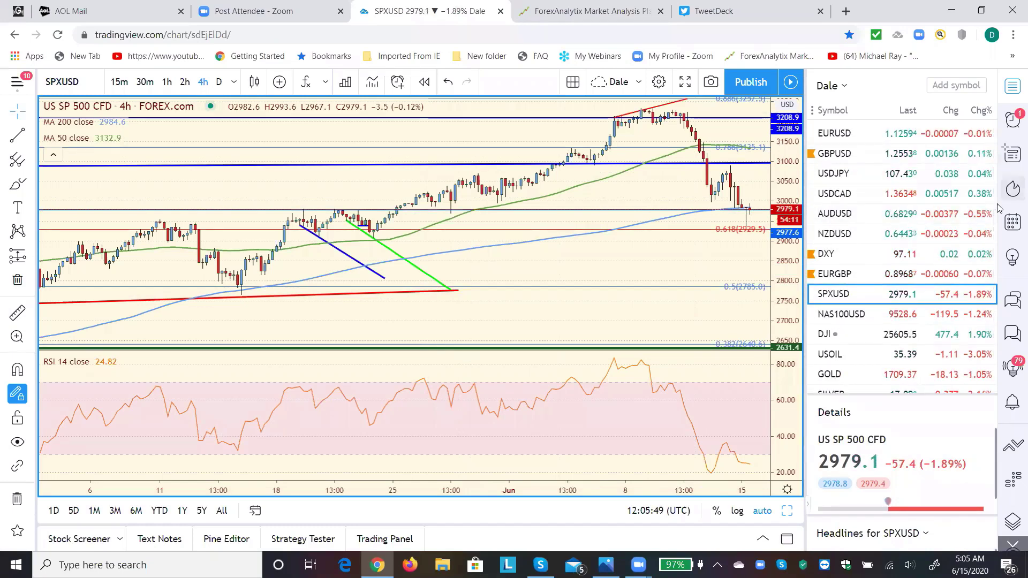
# Load the DXY 4-hour chart and adjust the price scale to see its drawn levels
pyautogui.click(827, 255)
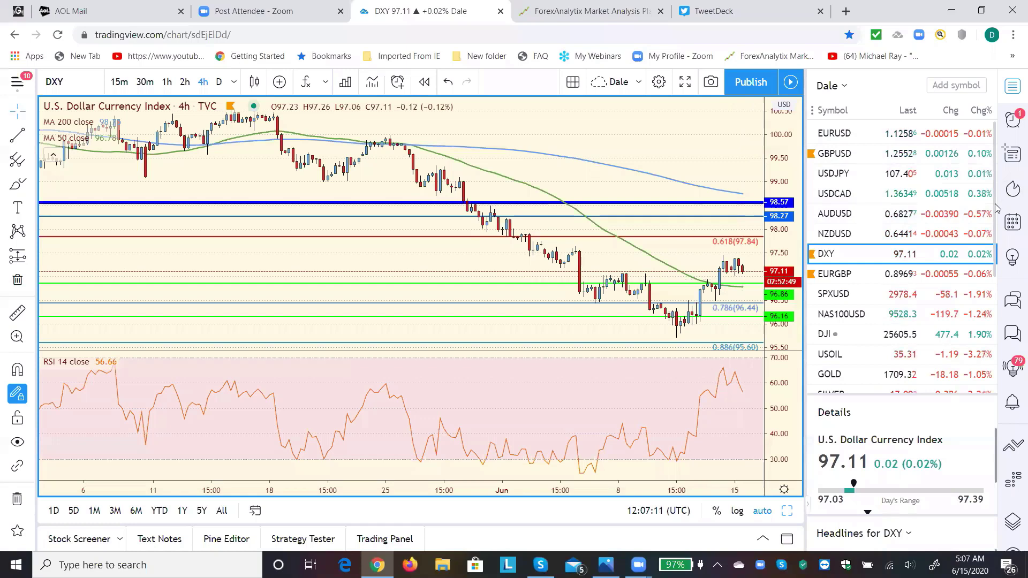
pyautogui.scroll(-1, 996, 212)
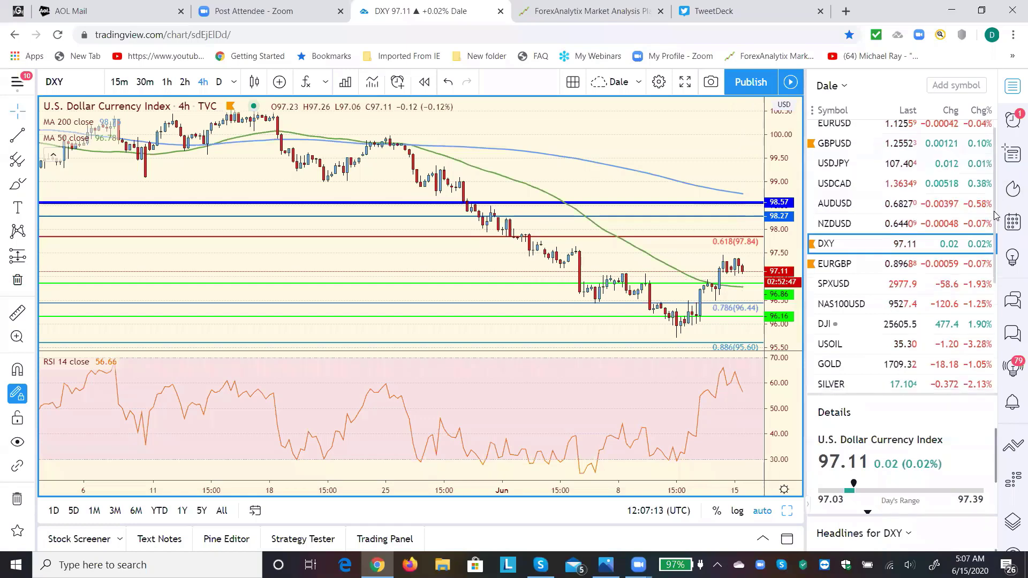
pyautogui.scroll(-2, 996, 215)
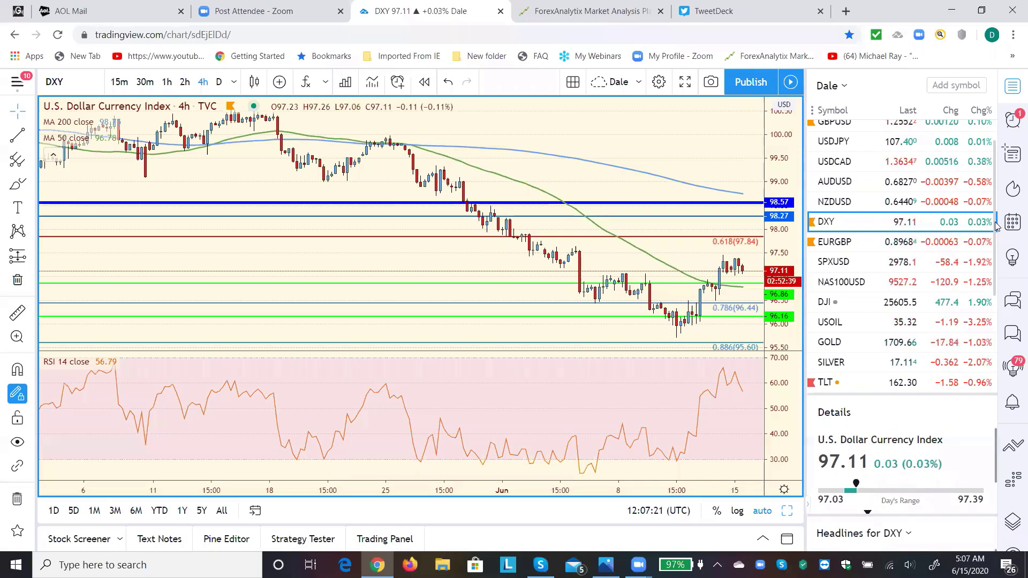
pyautogui.moveTo(996, 225); pyautogui.dragTo(996, 250)
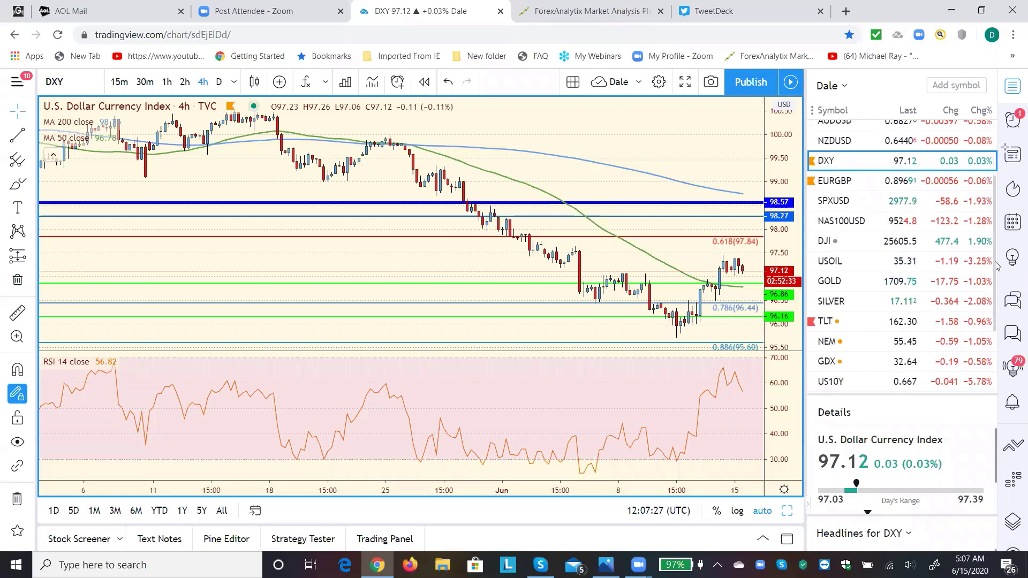
pyautogui.moveTo(996, 249); pyautogui.dragTo(1002, 343)
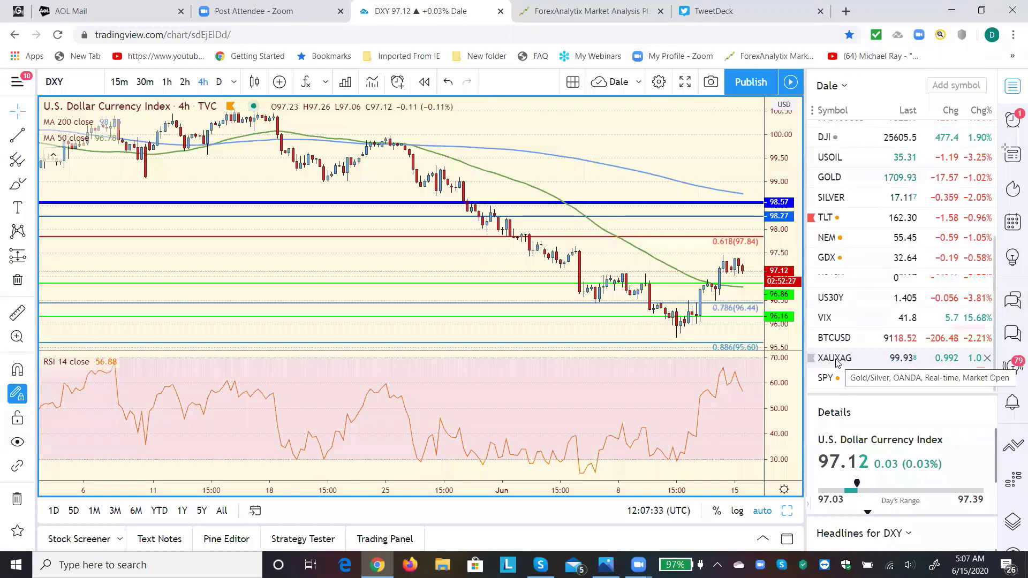
# Look at the SILVER chart, then load the GOLD 4-hour chart
pyautogui.click(840, 198)
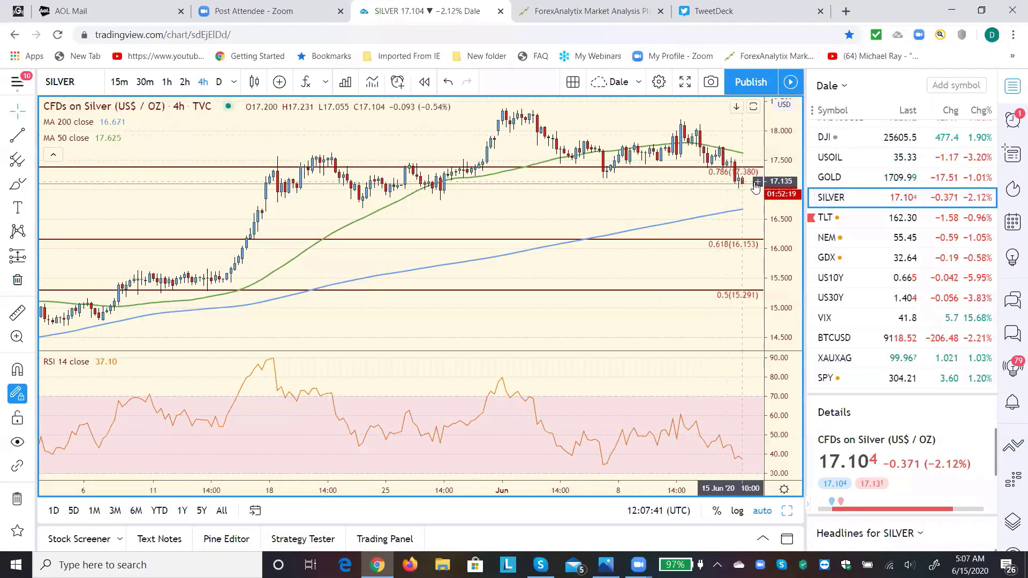
pyautogui.click(833, 179)
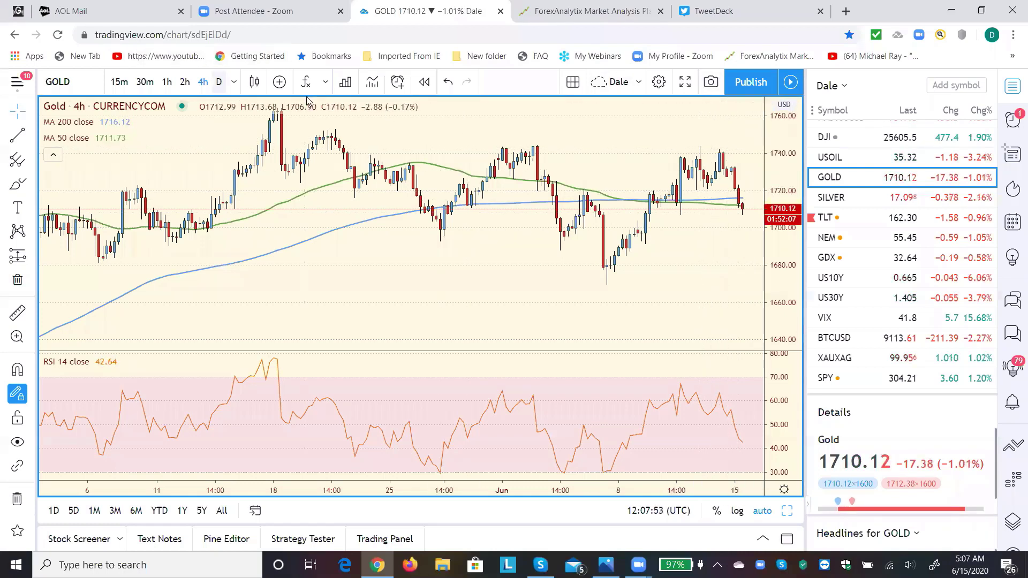
# Put gold on daily candles, then load the daily XAUXAG Gold/Silver ratio chart
pyautogui.click(219, 81)
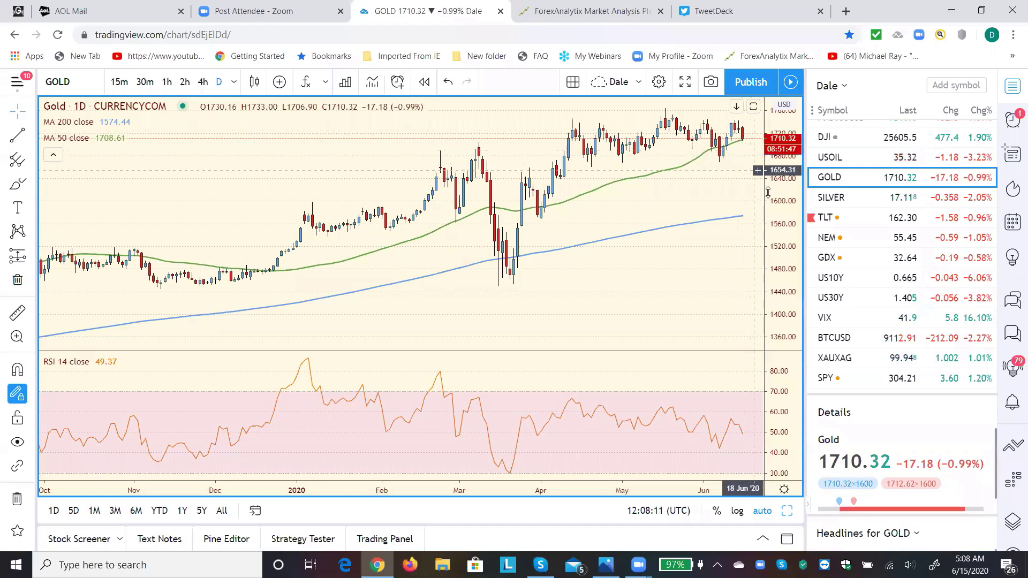
pyautogui.click(835, 358)
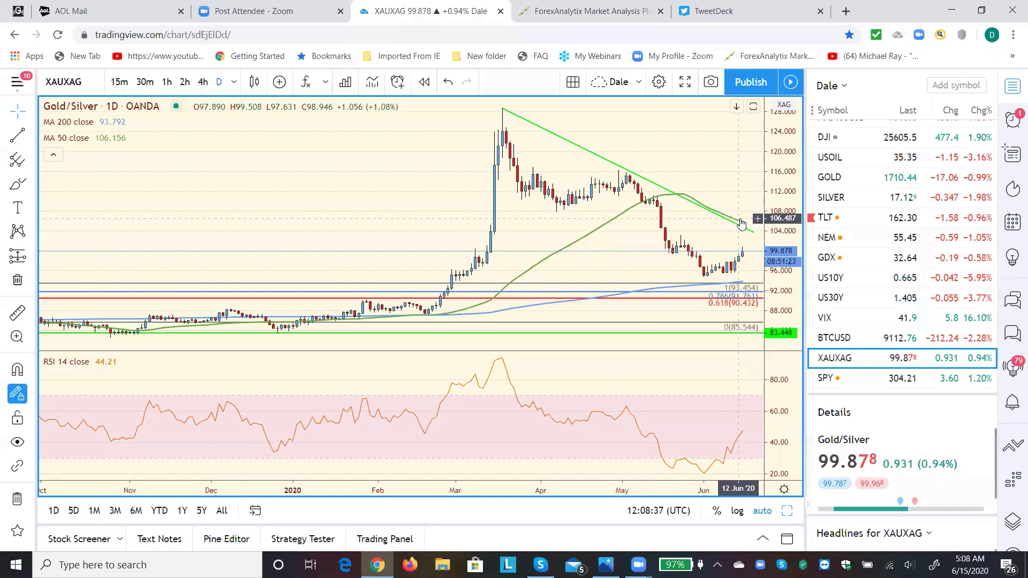
pyautogui.click(745, 232)
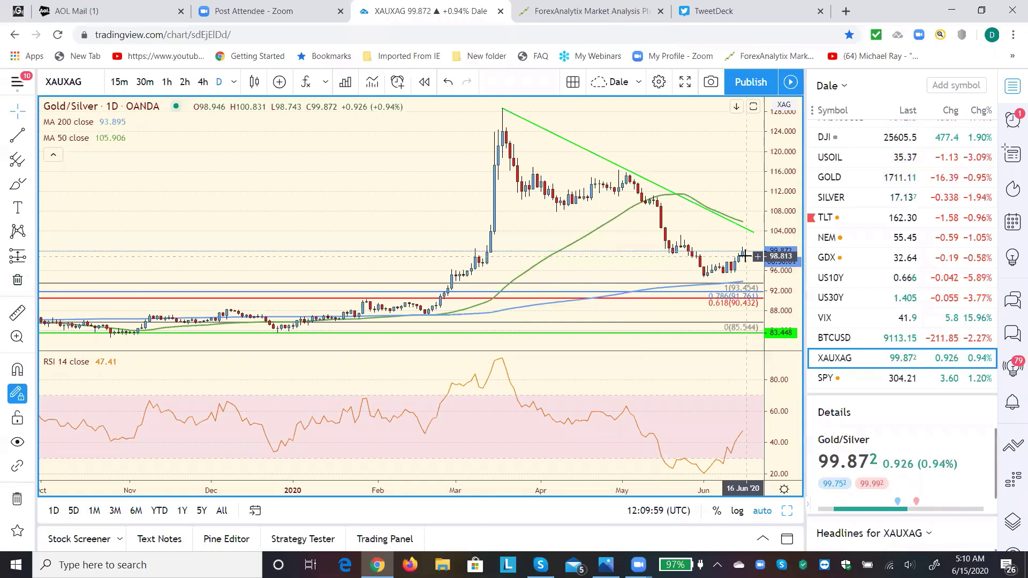
pyautogui.click(582, 11)
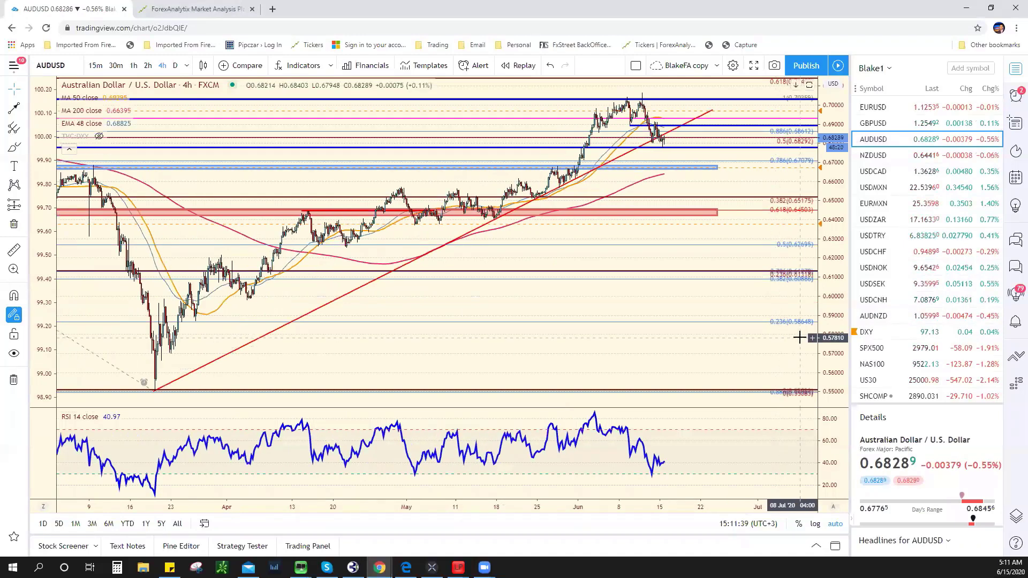
pyautogui.scroll(3, 736, 328)
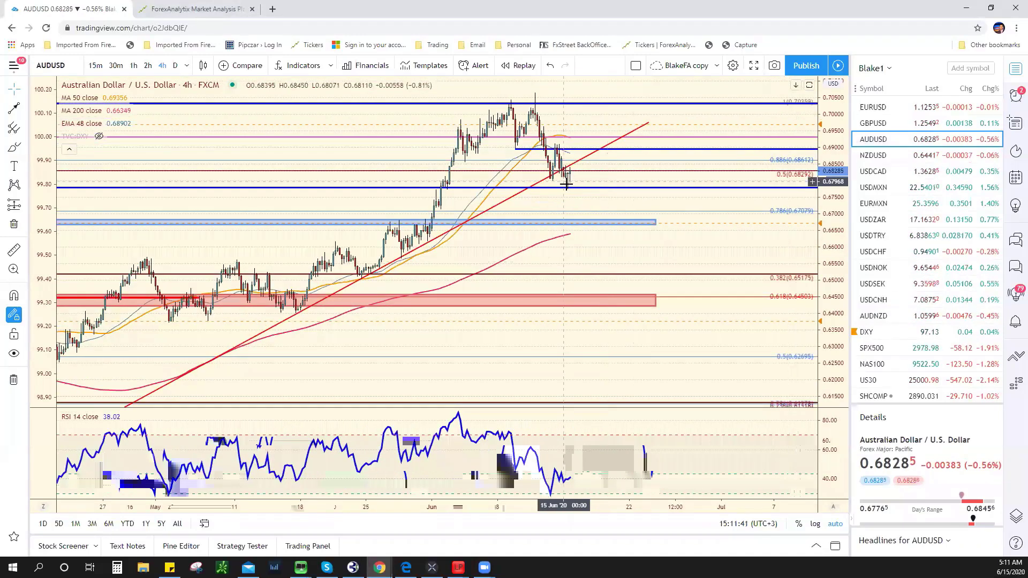
pyautogui.scroll(-1, 566, 185)
pyautogui.scroll(-1, 176, 385)
pyautogui.scroll(-1, 267, 389)
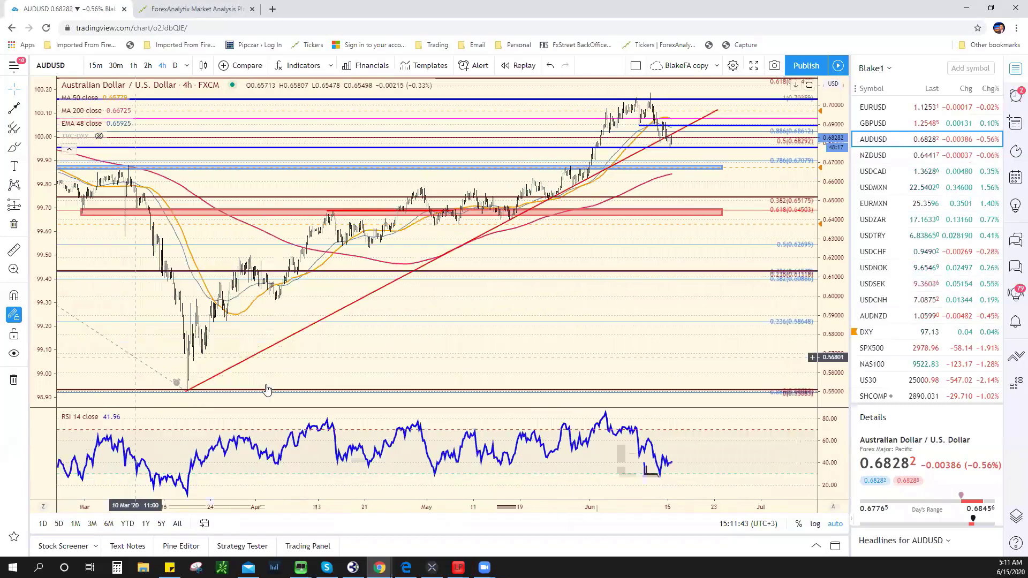
pyautogui.scroll(-1, 267, 389)
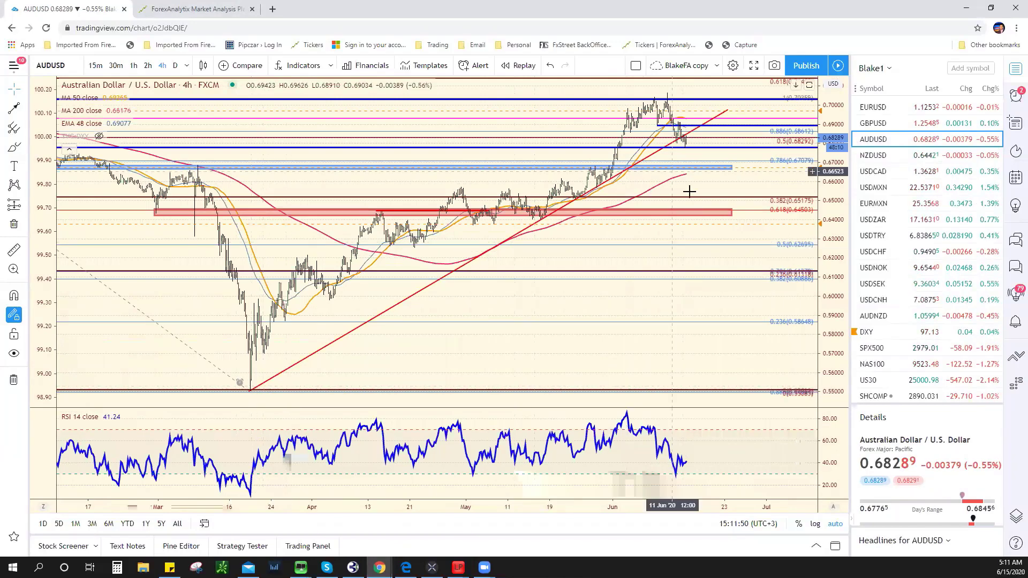
pyautogui.scroll(3, 670, 179)
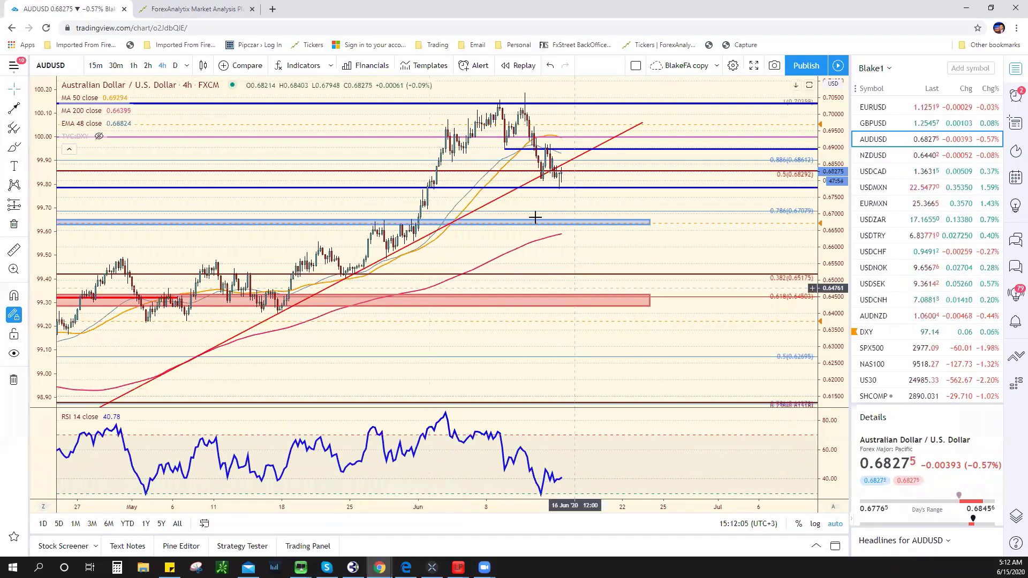
pyautogui.click(25, 109)
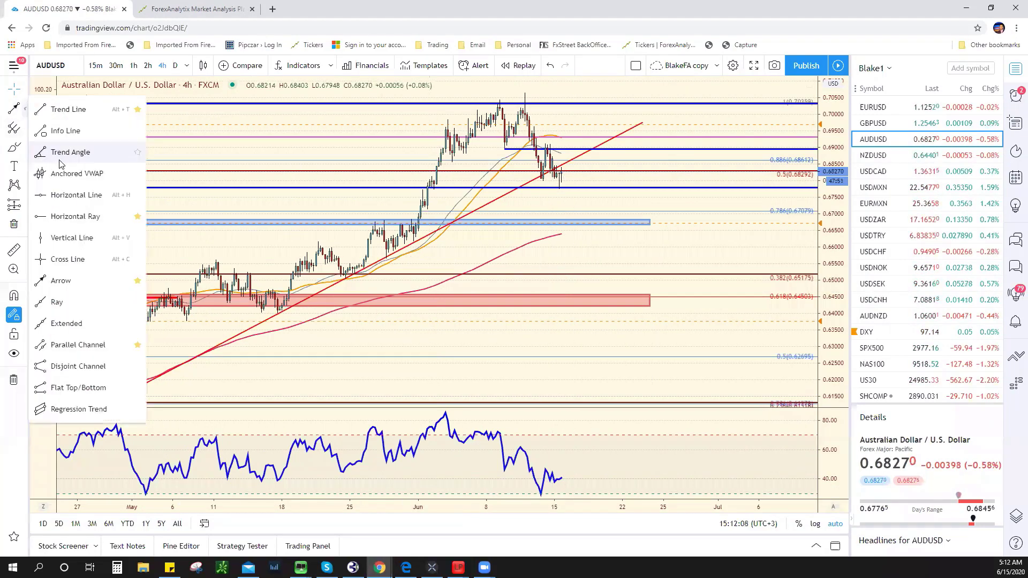
pyautogui.click(73, 219)
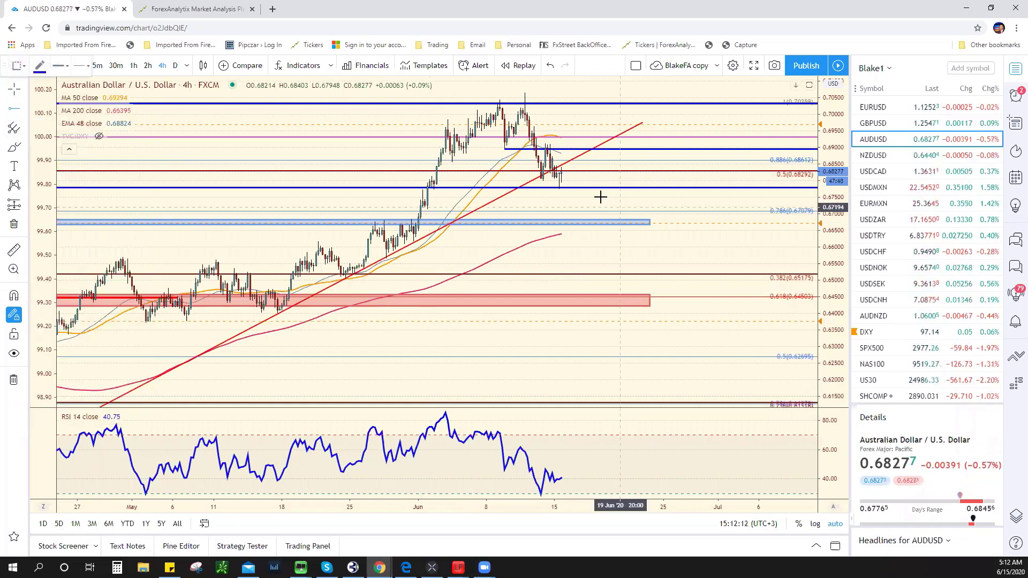
pyautogui.click(540, 182)
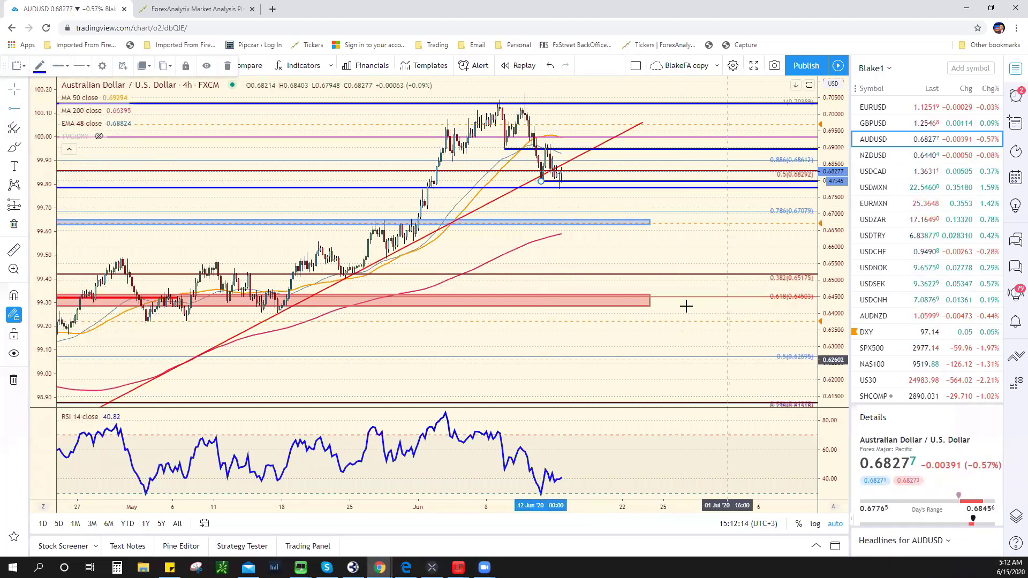
pyautogui.scroll(-2, 686, 305)
pyautogui.scroll(-3, 686, 305)
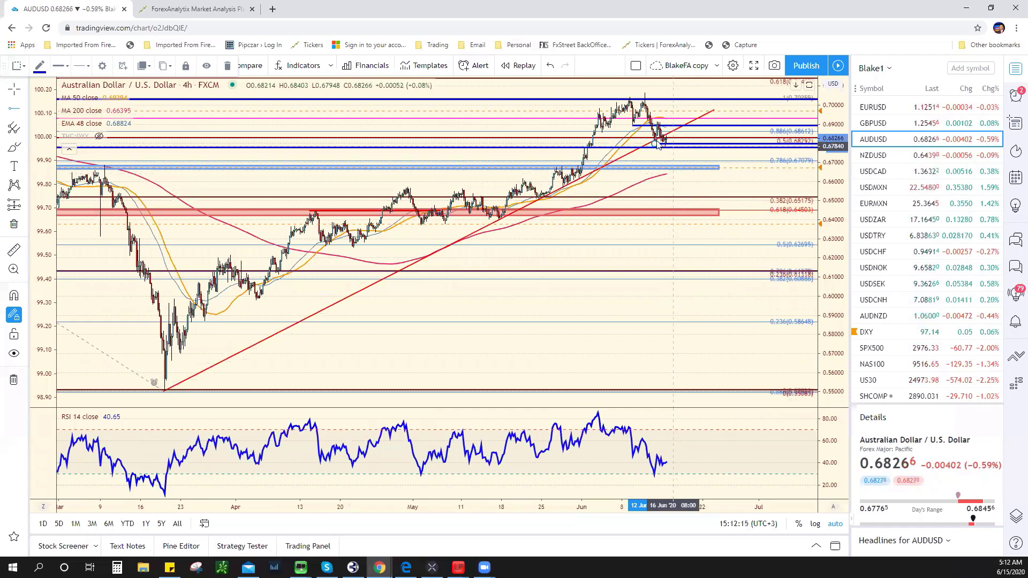
pyautogui.scroll(2, 671, 150)
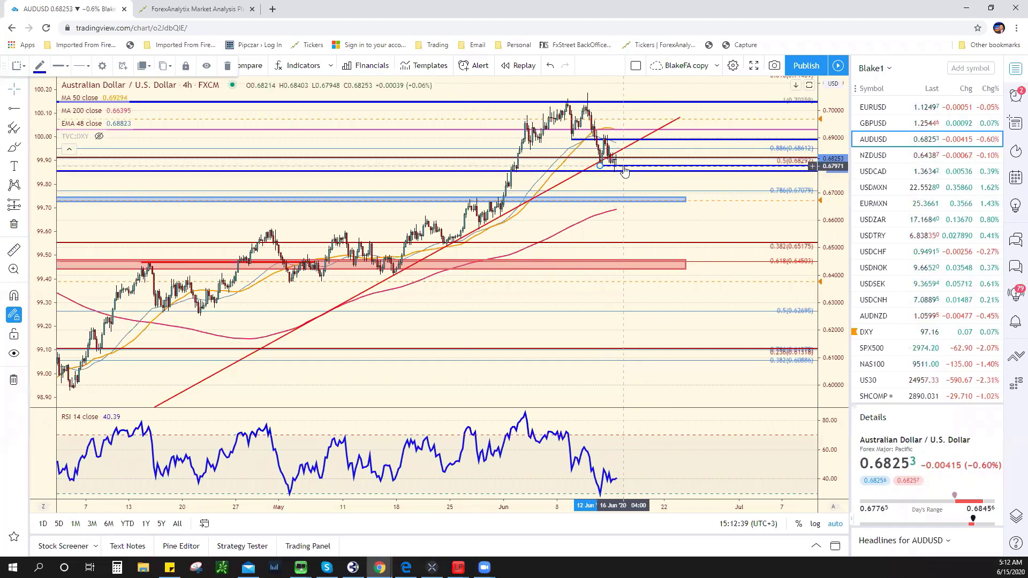
pyautogui.press('Delete')
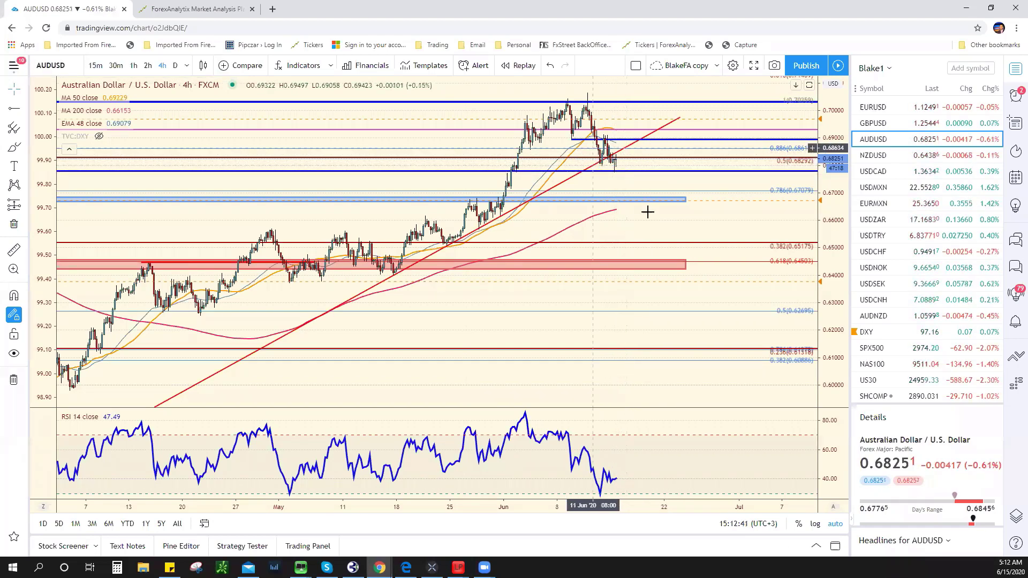
pyautogui.scroll(-2, 675, 183)
pyautogui.scroll(-2, 705, 158)
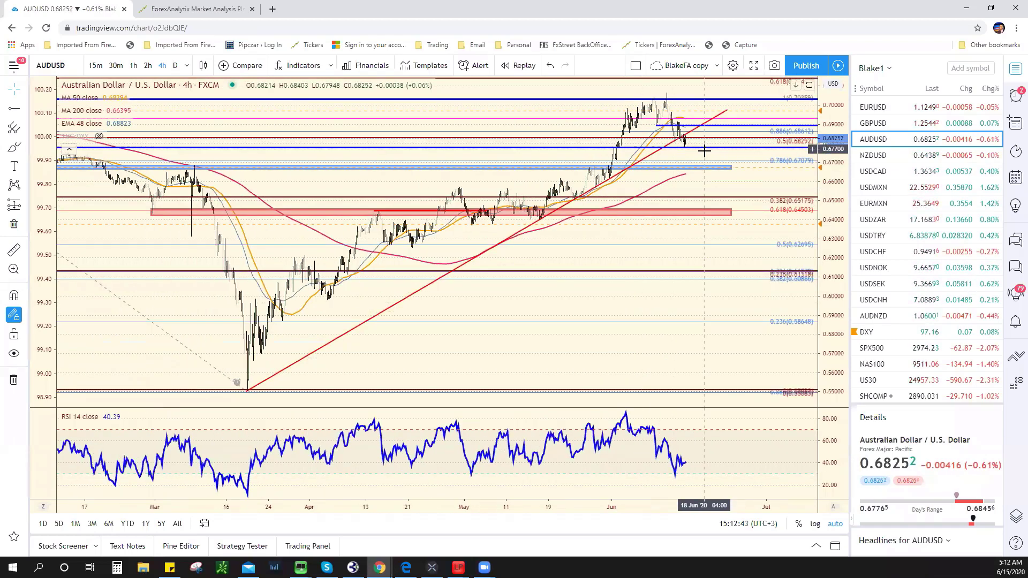
pyautogui.scroll(2, 708, 153)
pyautogui.scroll(2, 701, 157)
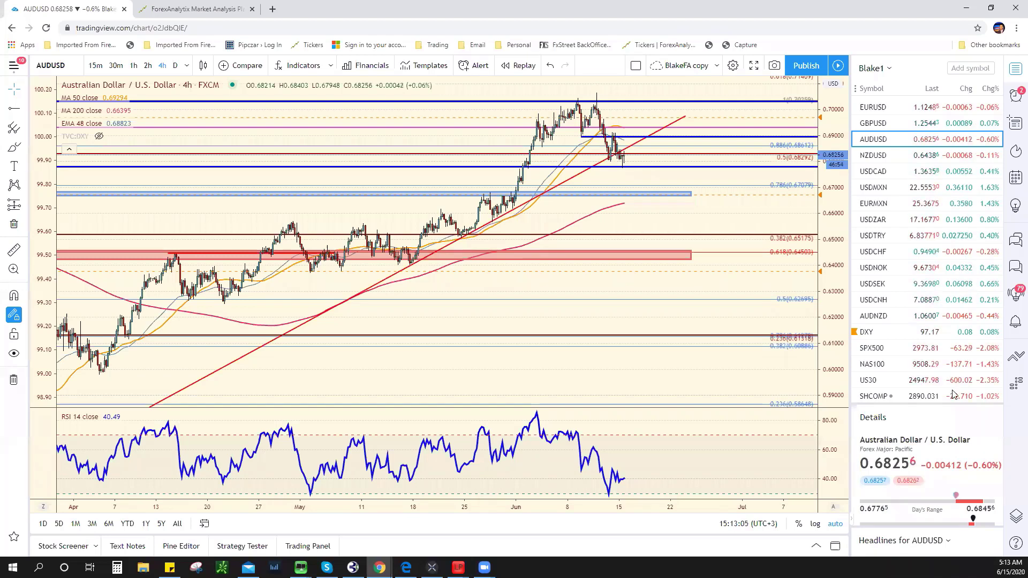
# Load the EURUSD 4-hour chart from the watchlist and zoom in on recent prices
pyautogui.press('Up')
pyautogui.press('Up')
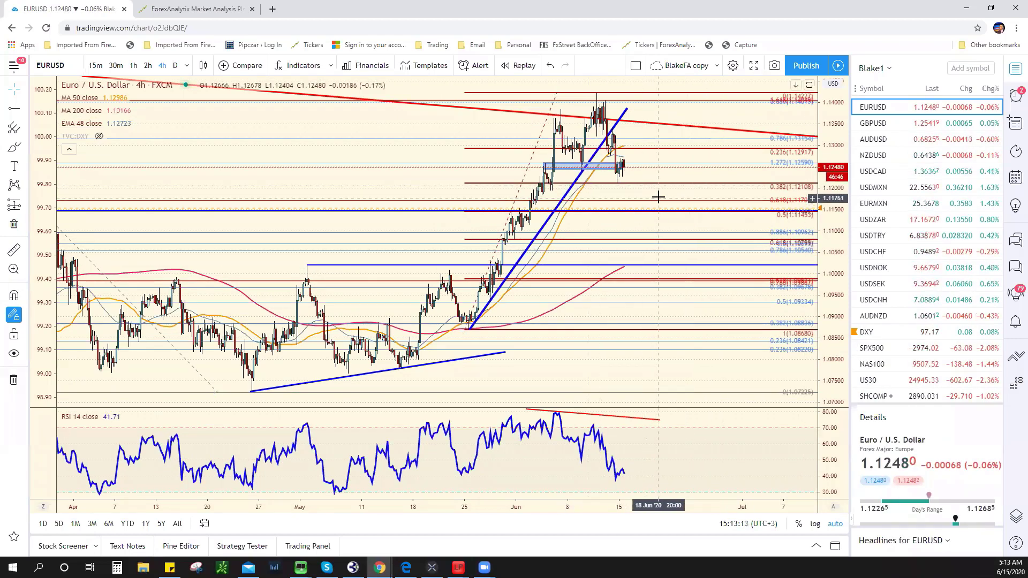
pyautogui.scroll(-1, 661, 188)
pyautogui.scroll(-1, 662, 178)
pyautogui.scroll(-1, 662, 180)
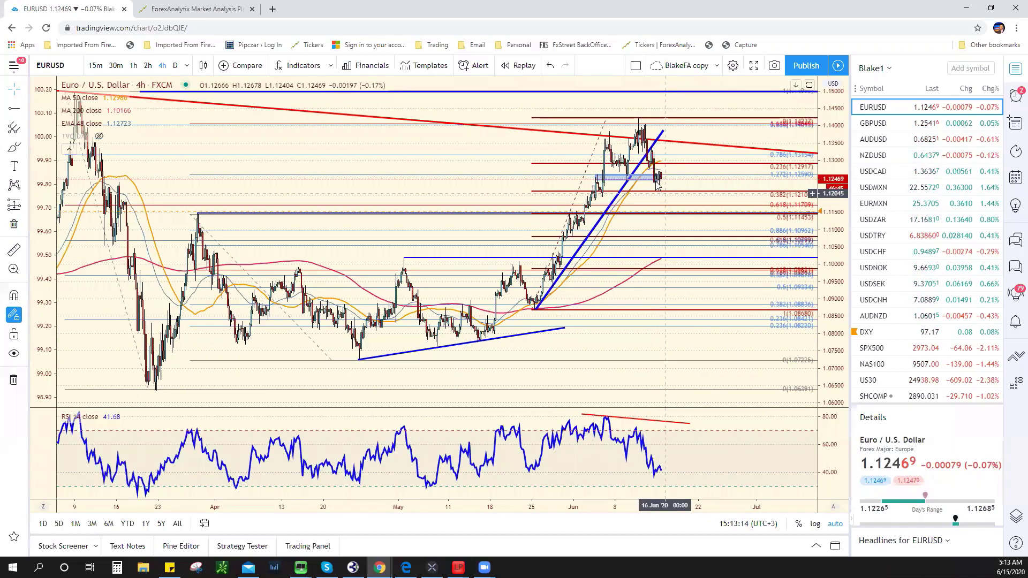
pyautogui.click(660, 182)
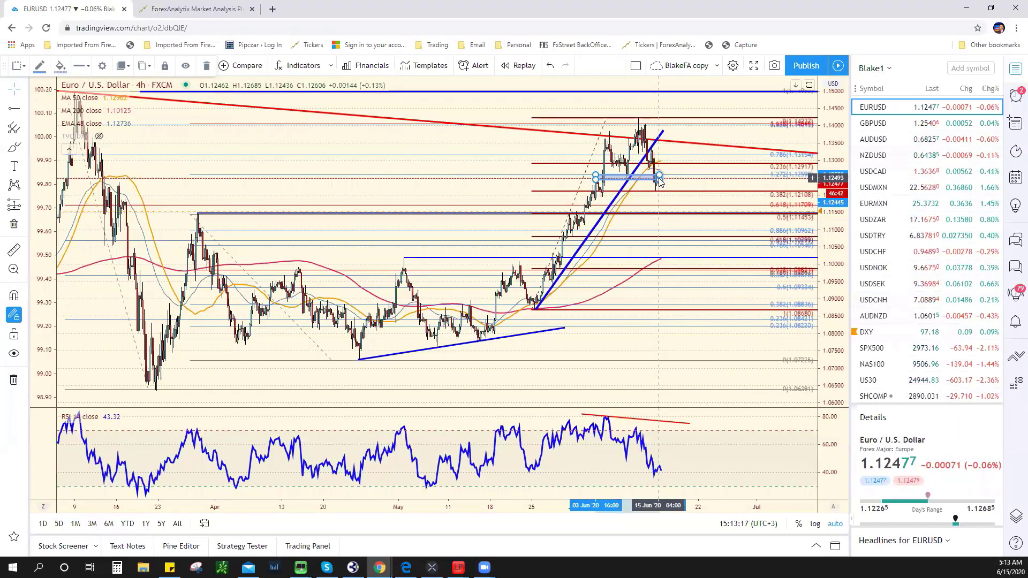
pyautogui.click(664, 426)
pyautogui.scroll(2, 642, 421)
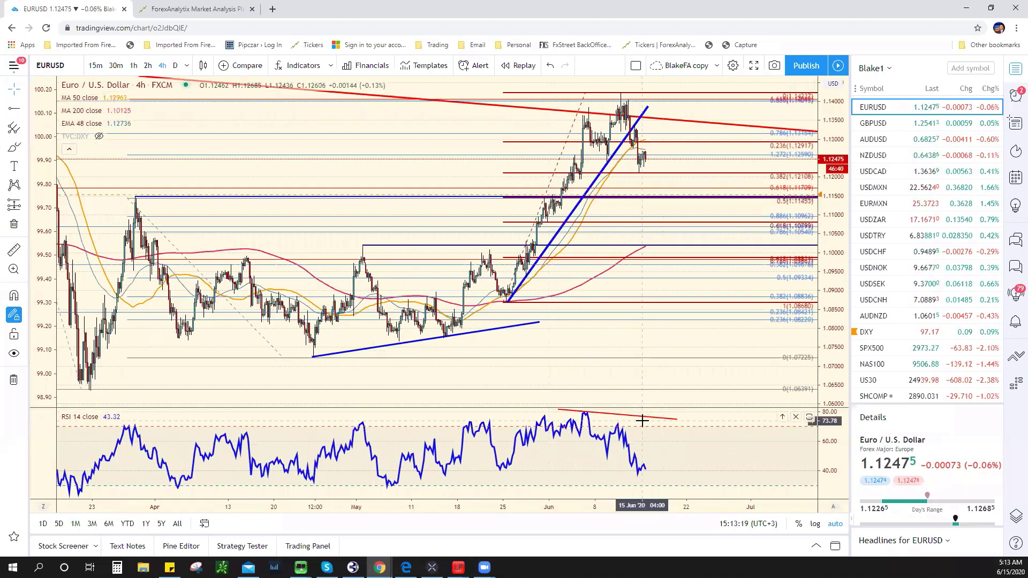
# Delete the red trendline drawn across the EURUSD RSI pane
pyautogui.click(645, 416)
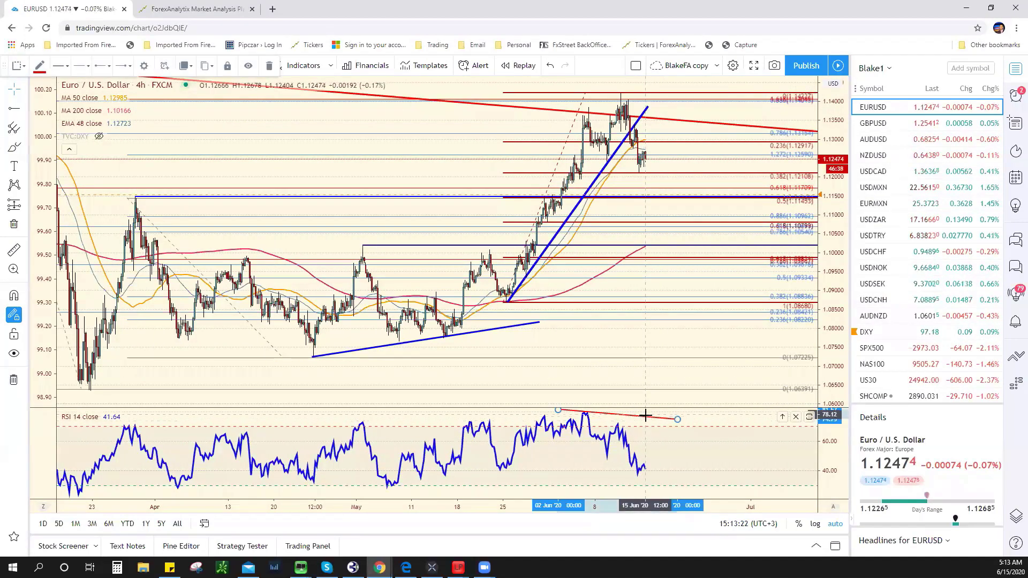
pyautogui.press('Delete')
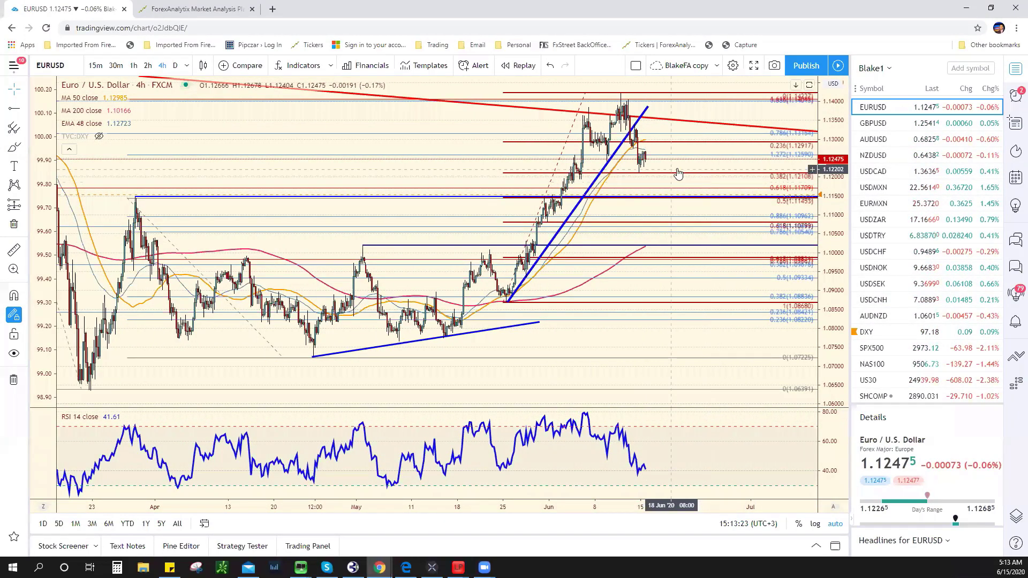
pyautogui.scroll(1, 578, 236)
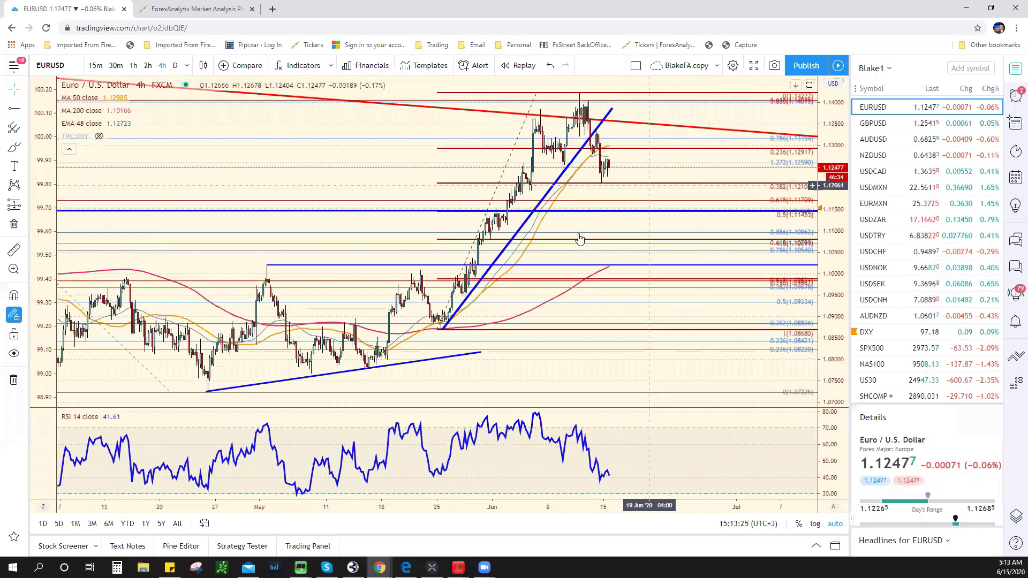
pyautogui.scroll(1, 557, 230)
pyautogui.scroll(1, 445, 235)
pyautogui.scroll(1, 424, 188)
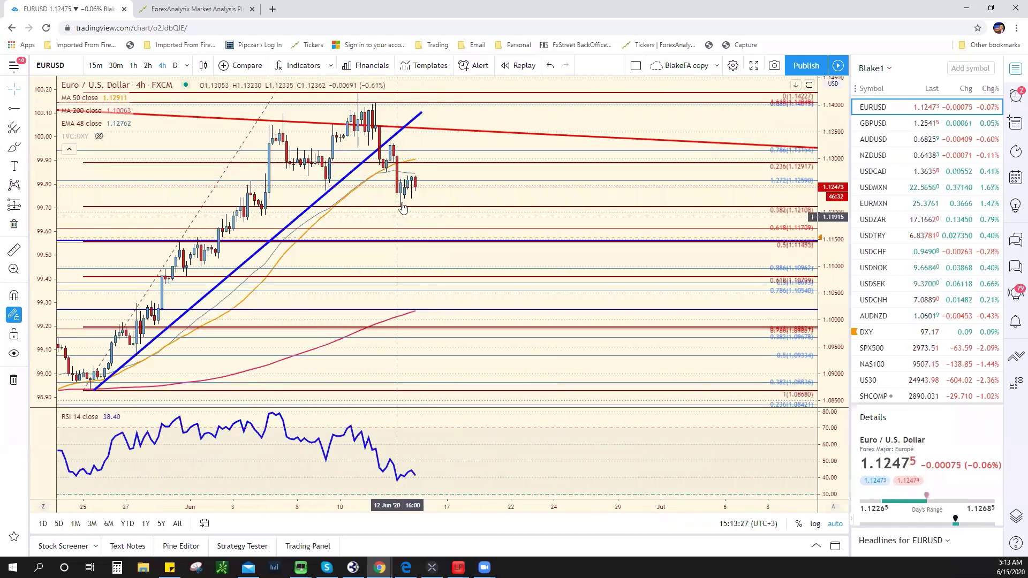
pyautogui.scroll(-3, 571, 186)
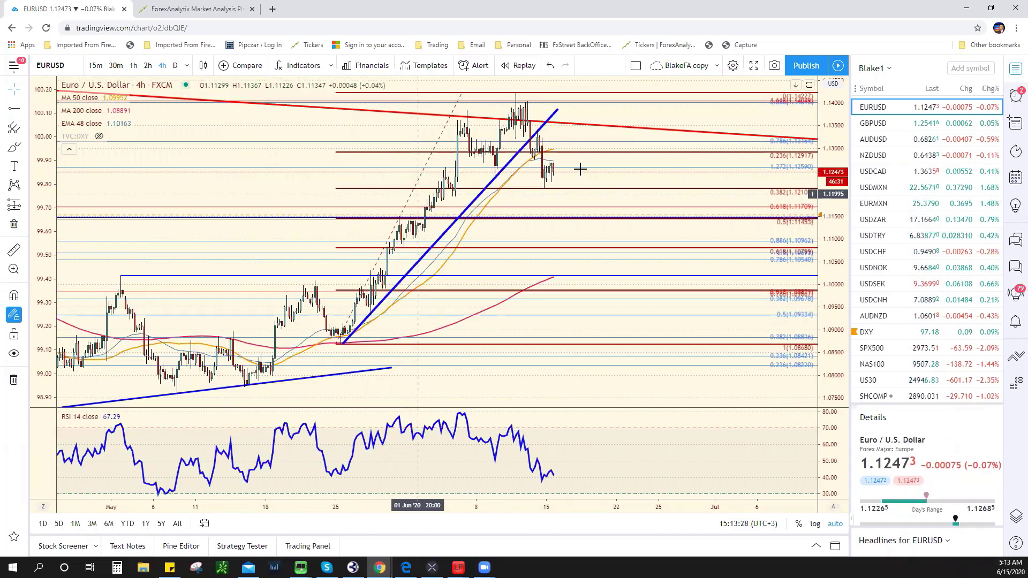
pyautogui.scroll(-1, 580, 168)
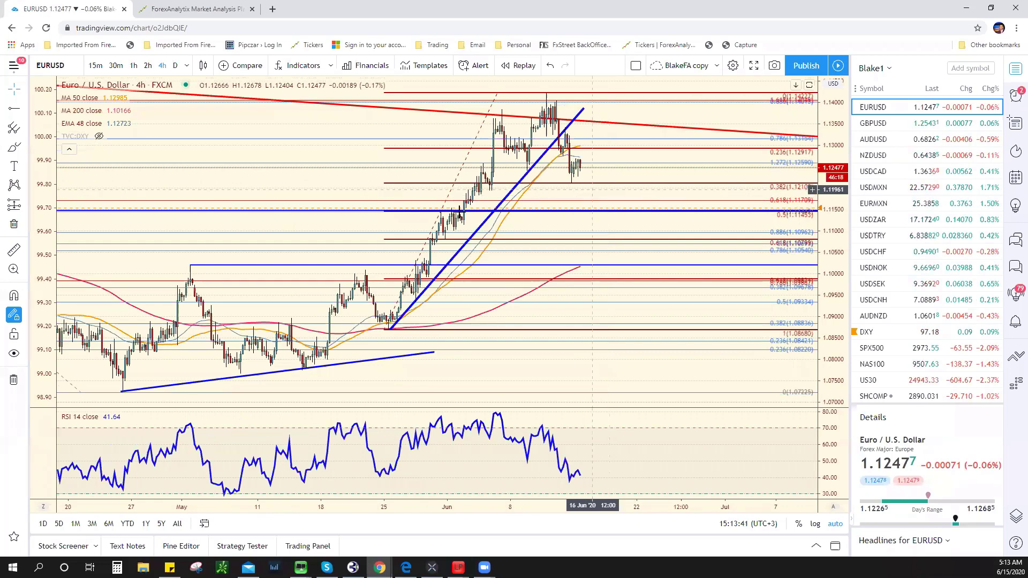
pyautogui.scroll(3, 594, 188)
# Draw a blue zigzag trend-line path after the last EURUSD candles, dipping toward 1.12160
pyautogui.moveTo(518, 115); pyautogui.dragTo(734, 135)
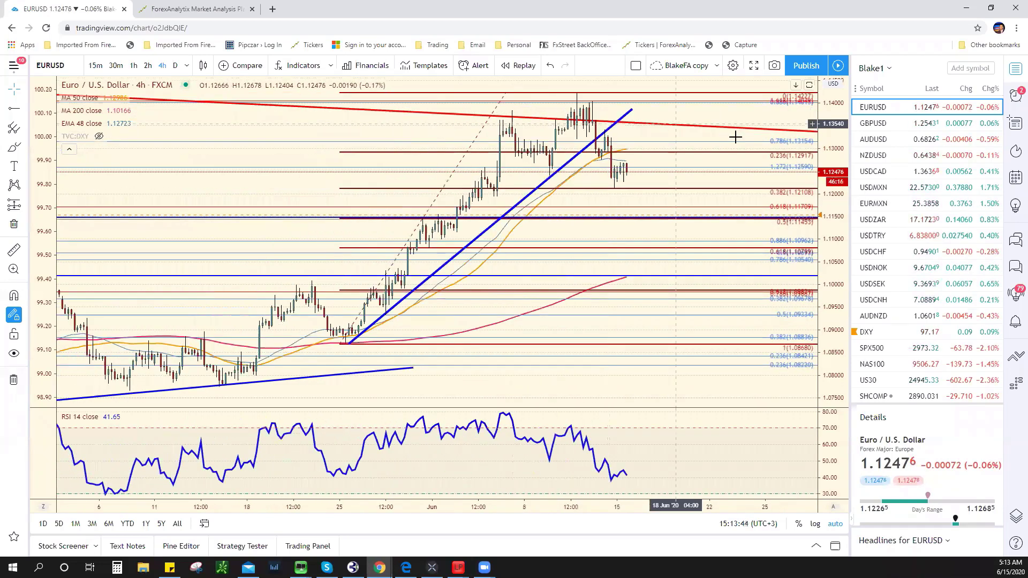
pyautogui.click(24, 112)
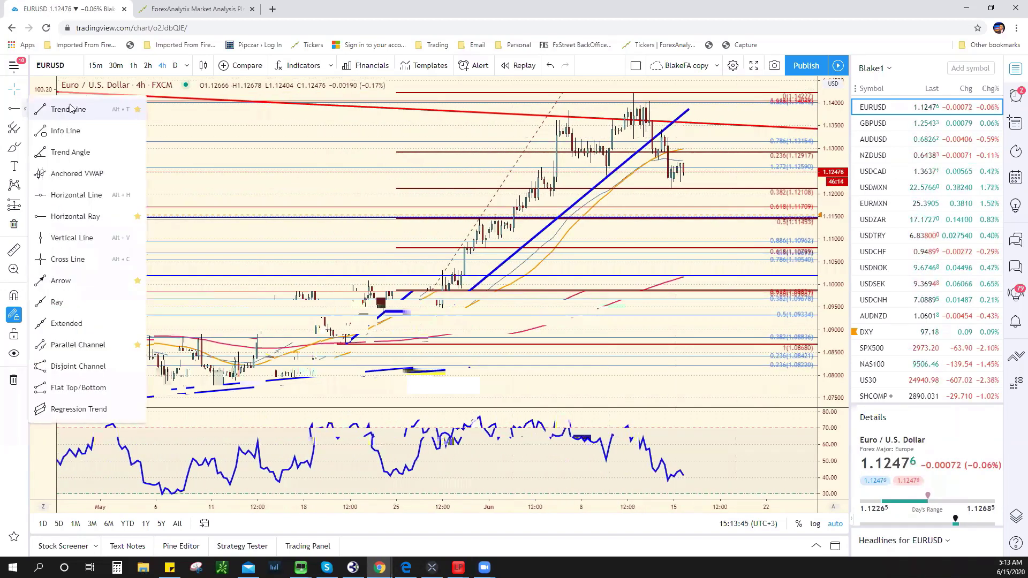
pyautogui.click(70, 108)
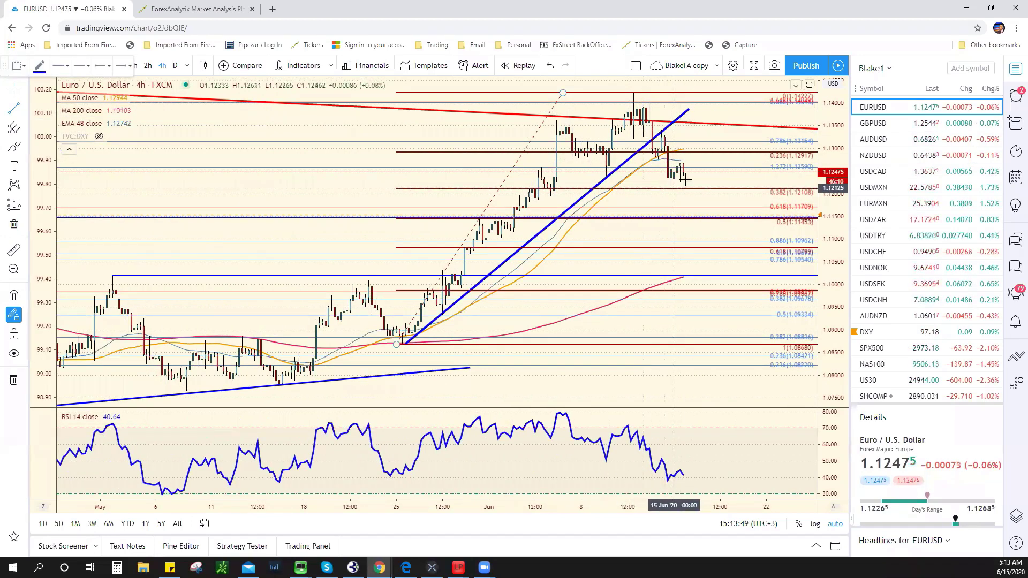
pyautogui.click(685, 180)
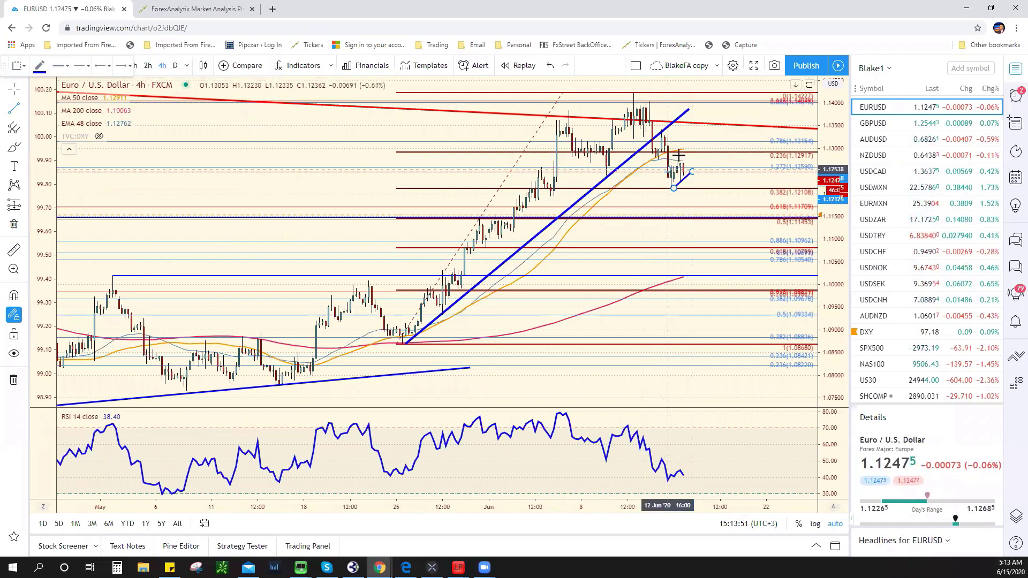
pyautogui.click(684, 155)
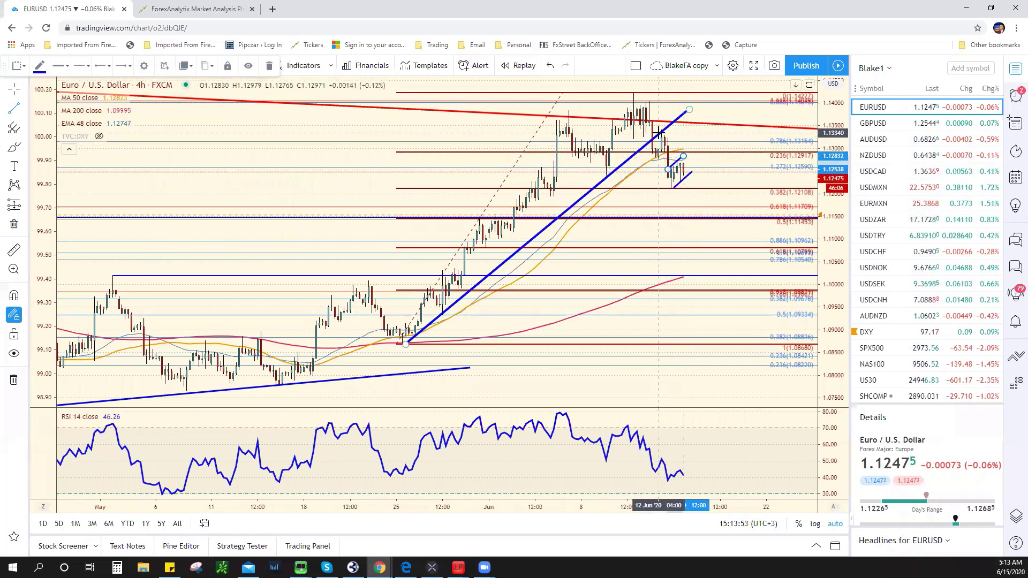
pyautogui.click(658, 133)
pyautogui.click(671, 187)
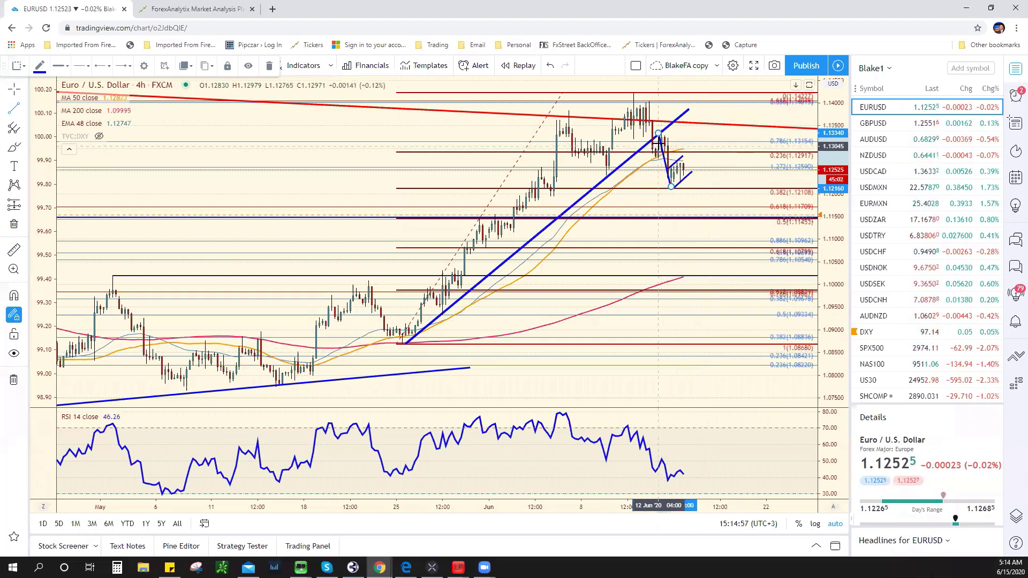
pyautogui.moveTo(658, 146)
pyautogui.mouseDown()
pyautogui.moveTo(697, 187)
pyautogui.moveTo(691, 193)
pyautogui.moveTo(666, 158)
pyautogui.mouseUp()
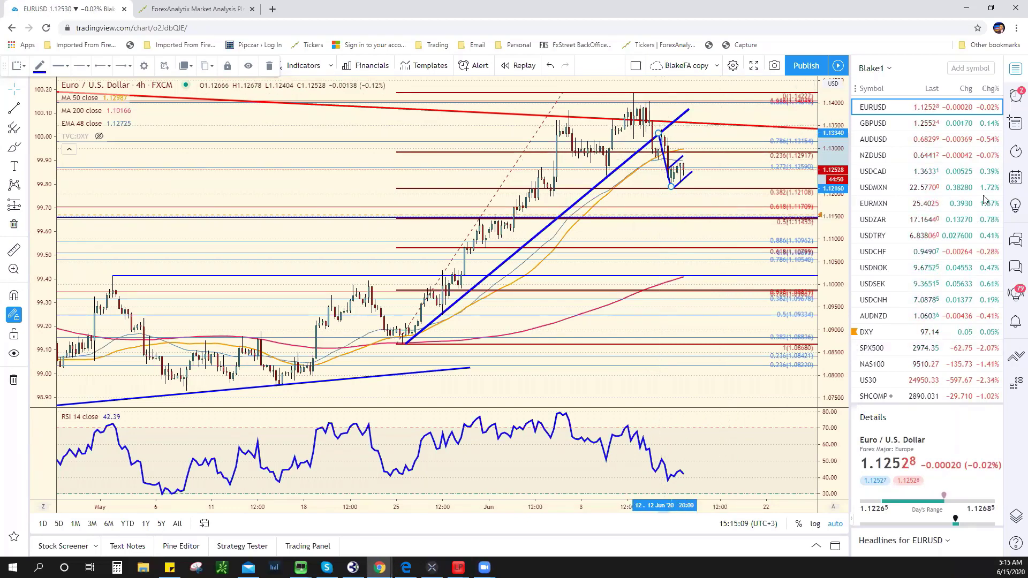
# Switch to GBPUSD, zoom in, and draw a short horizontal support line under the lows near 1.2475
pyautogui.click(895, 128)
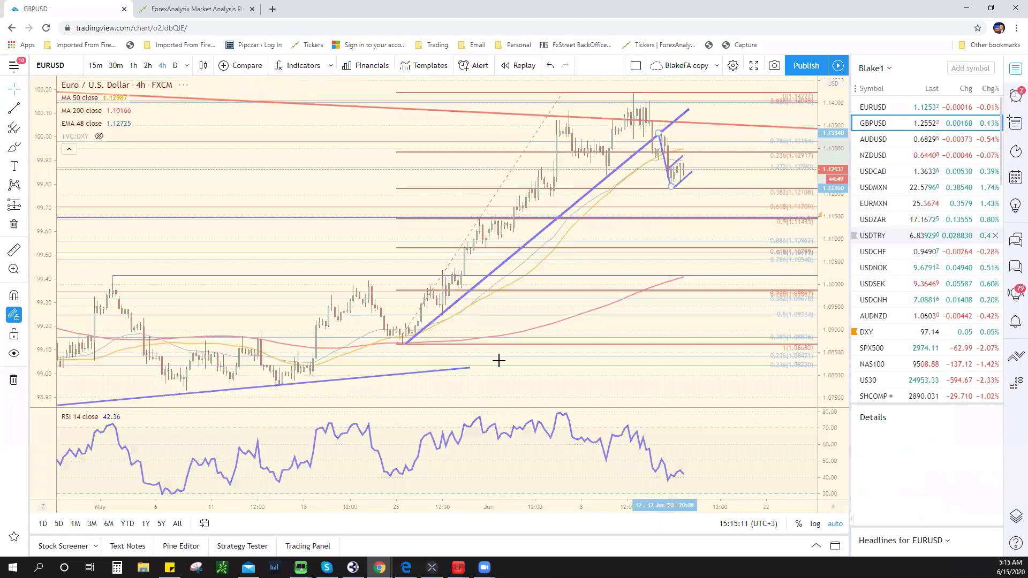
pyautogui.scroll(1, 616, 342)
pyautogui.scroll(1, 611, 251)
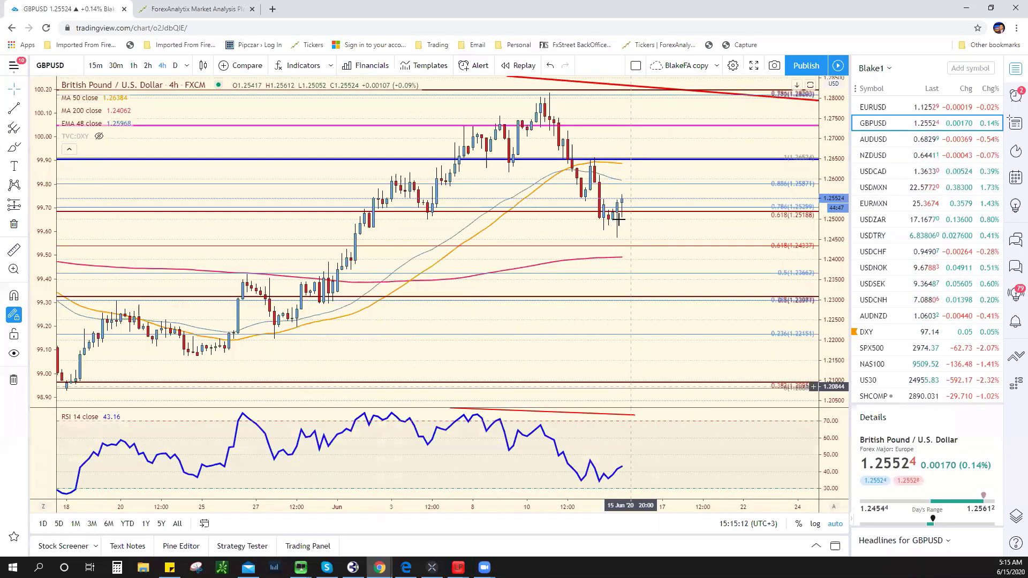
pyautogui.click(14, 108)
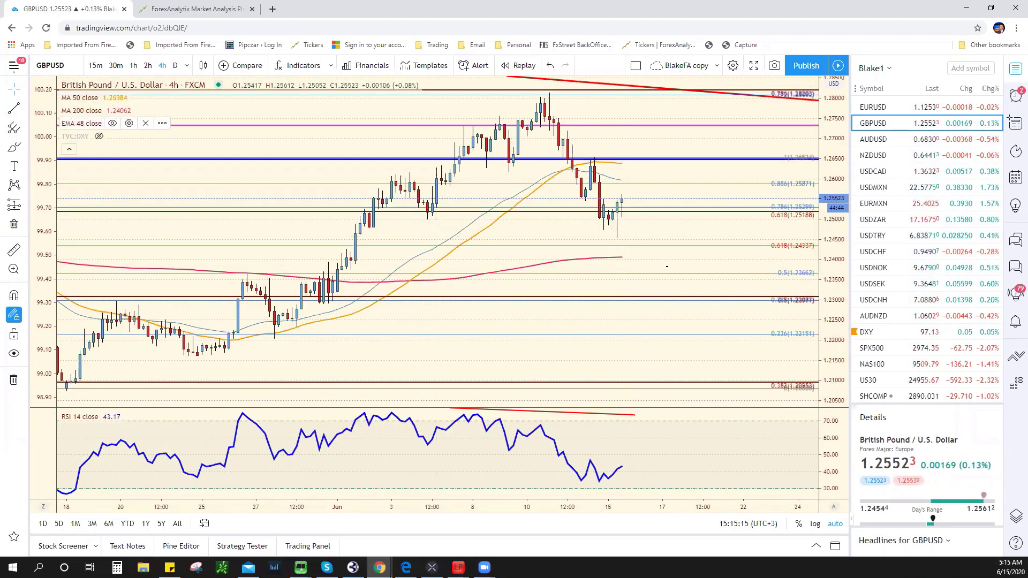
pyautogui.click(594, 230)
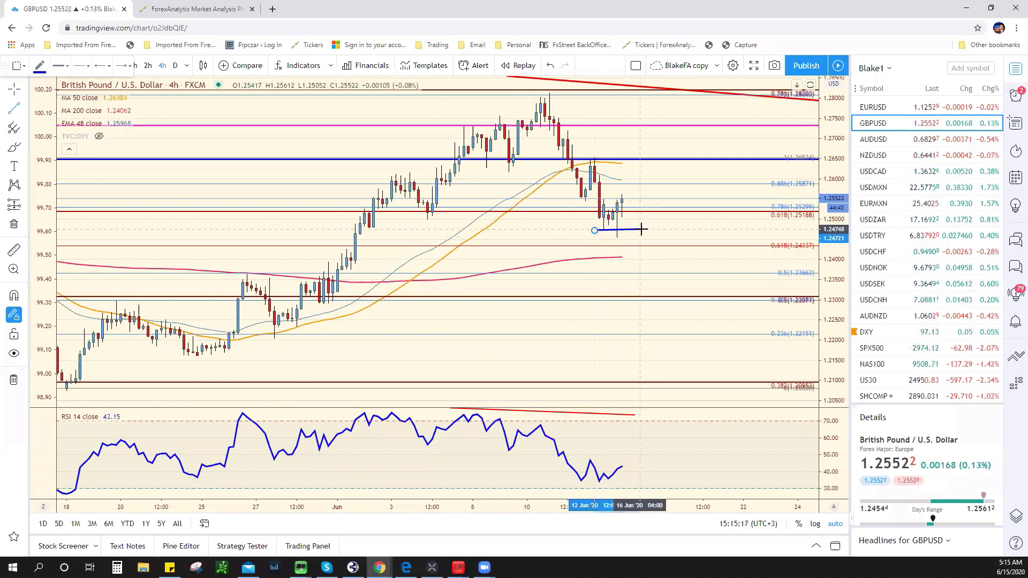
pyautogui.click(640, 230)
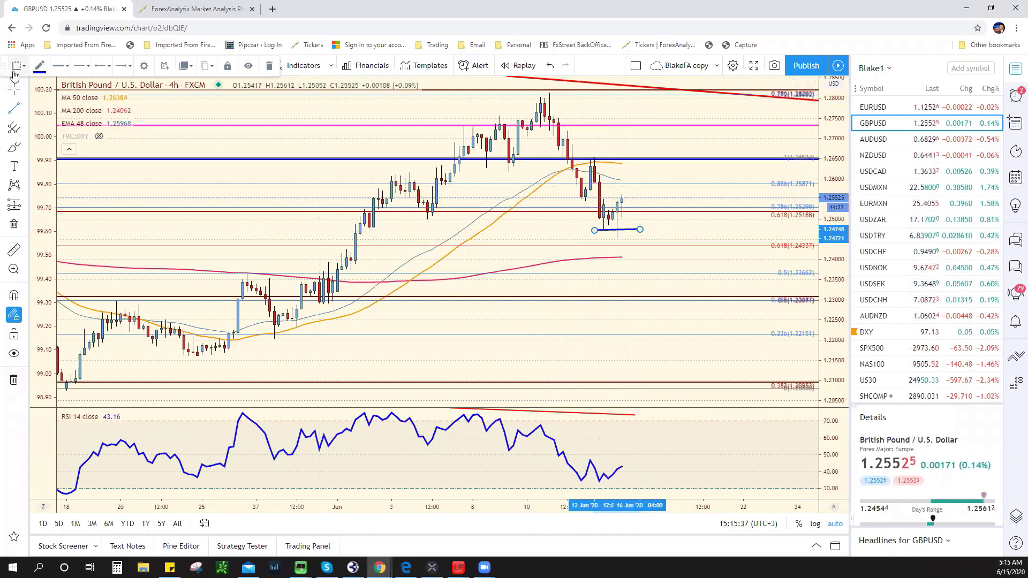
# Move the drawing toolbar aside, then draw and remove a second line near 1.2566
pyautogui.moveTo(7, 64); pyautogui.dragTo(172, 112)
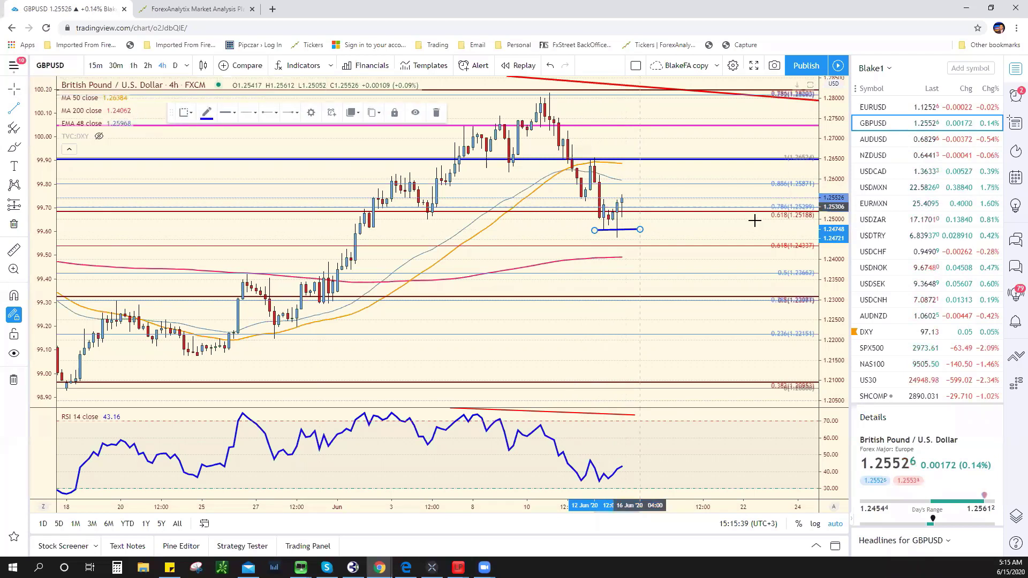
pyautogui.click(626, 196)
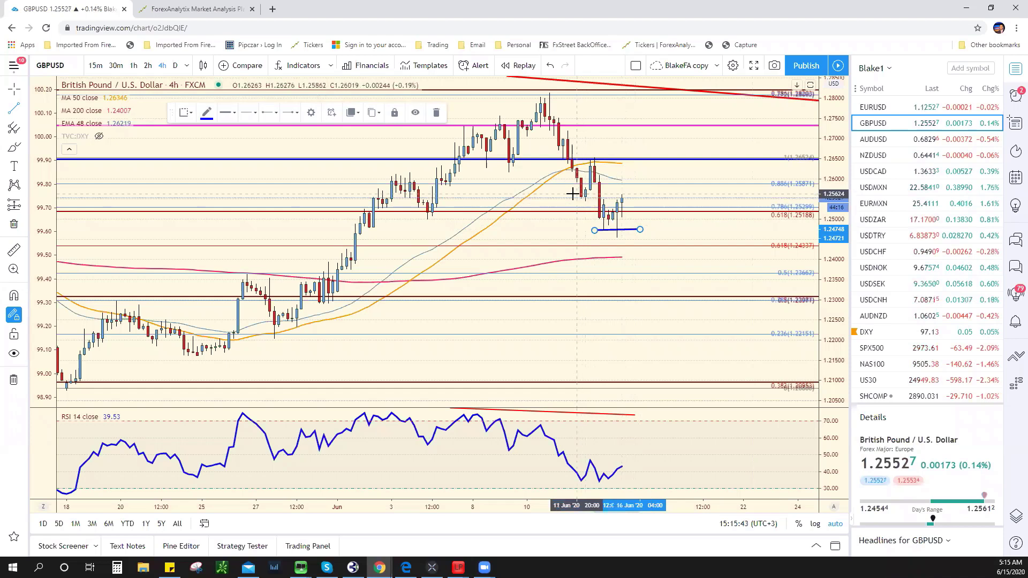
pyautogui.click(647, 192)
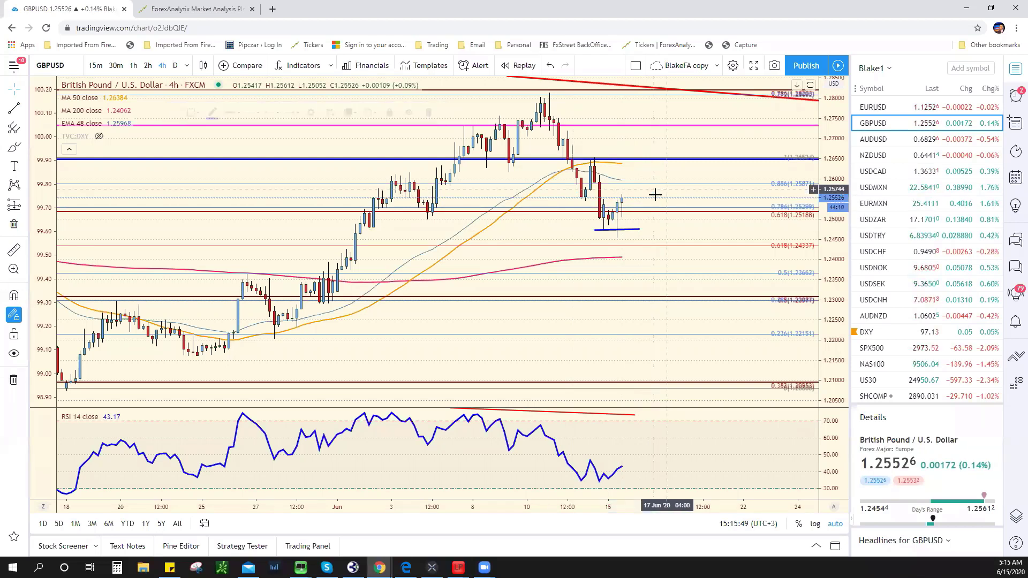
pyautogui.press('Delete')
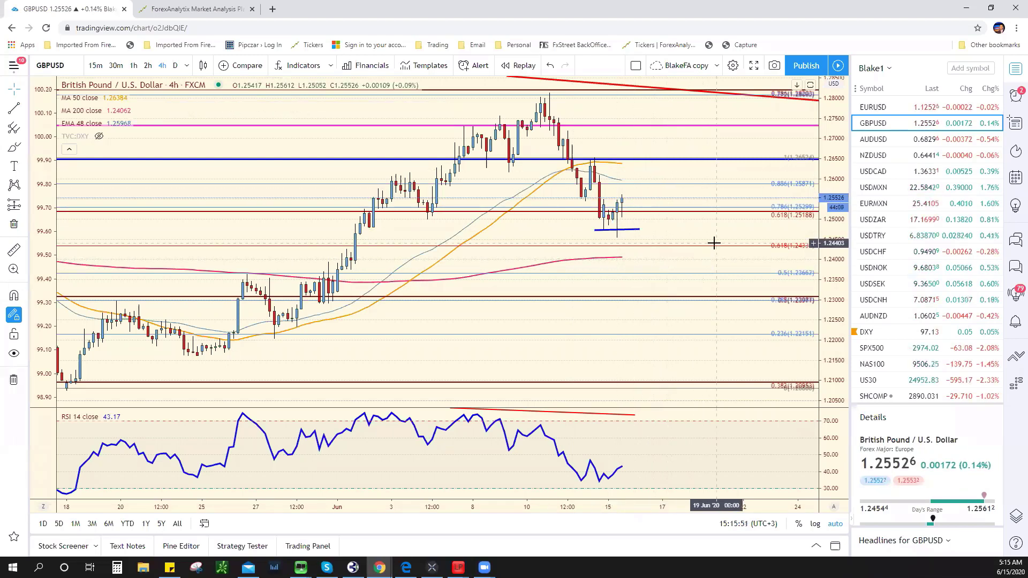
# On AUDUSD, drag the blue horizontal level down to the latest candles near 0.679, then zoom out
pyautogui.click(910, 139)
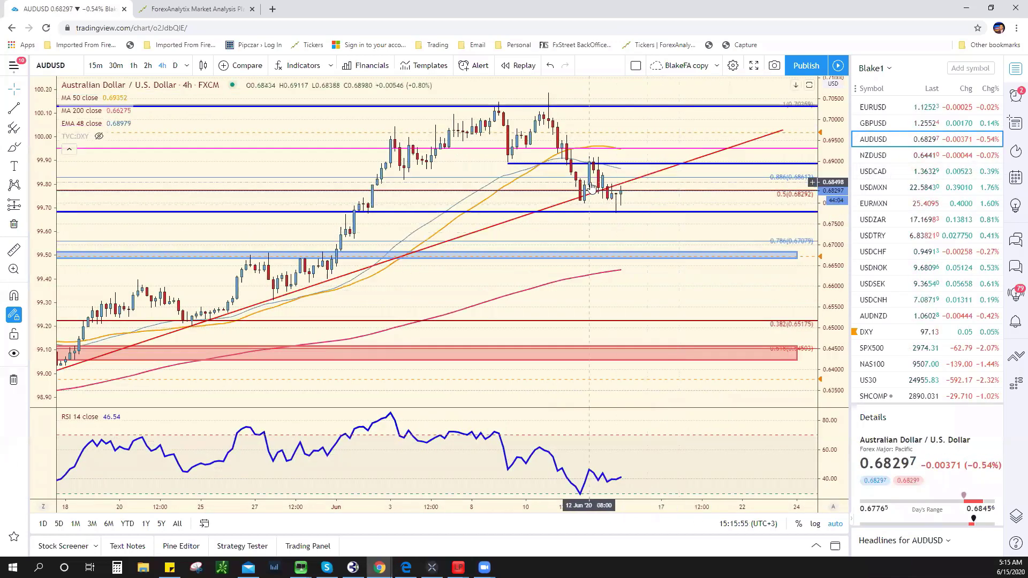
pyautogui.moveTo(509, 164); pyautogui.dragTo(580, 201)
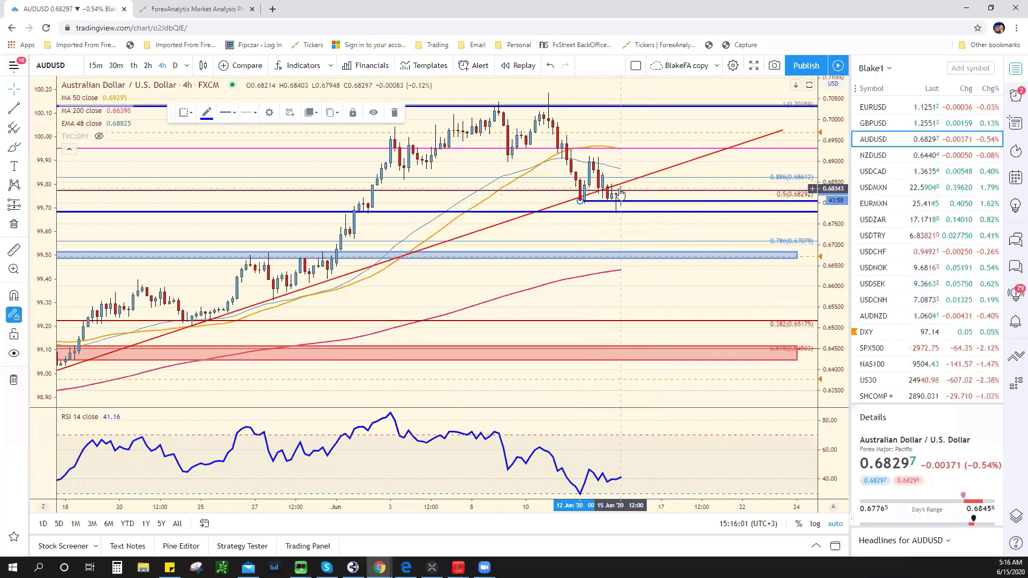
pyautogui.scroll(-2, 618, 217)
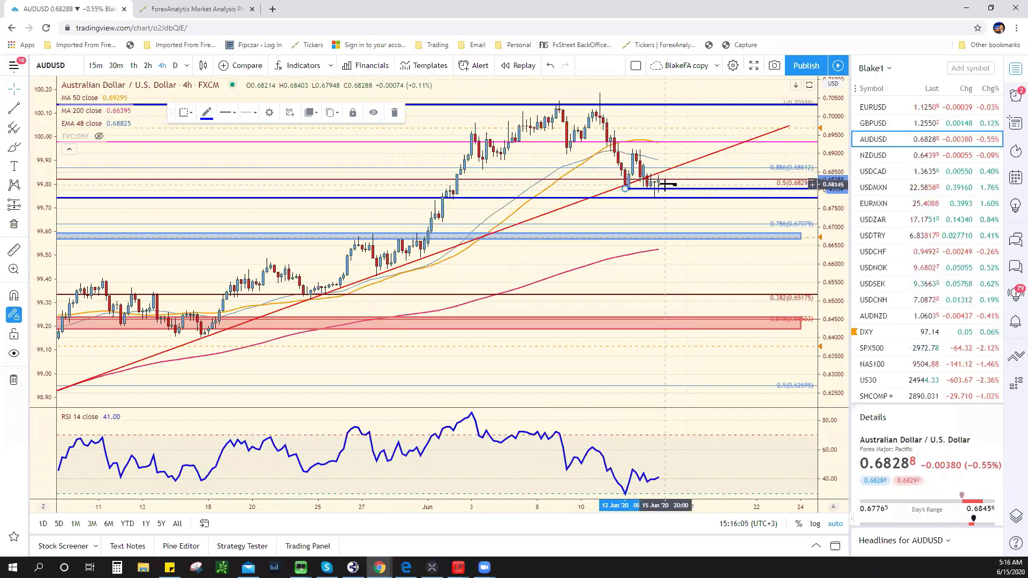
# On NZDUSD, draw a short horizontal trend line under the recent lows near 0.6396
pyautogui.click(892, 161)
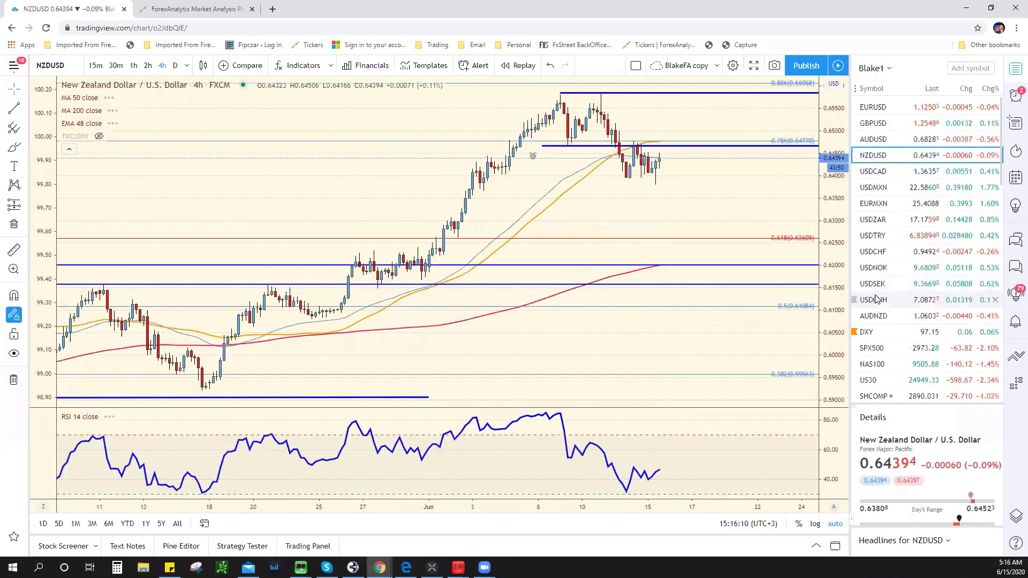
pyautogui.click(14, 109)
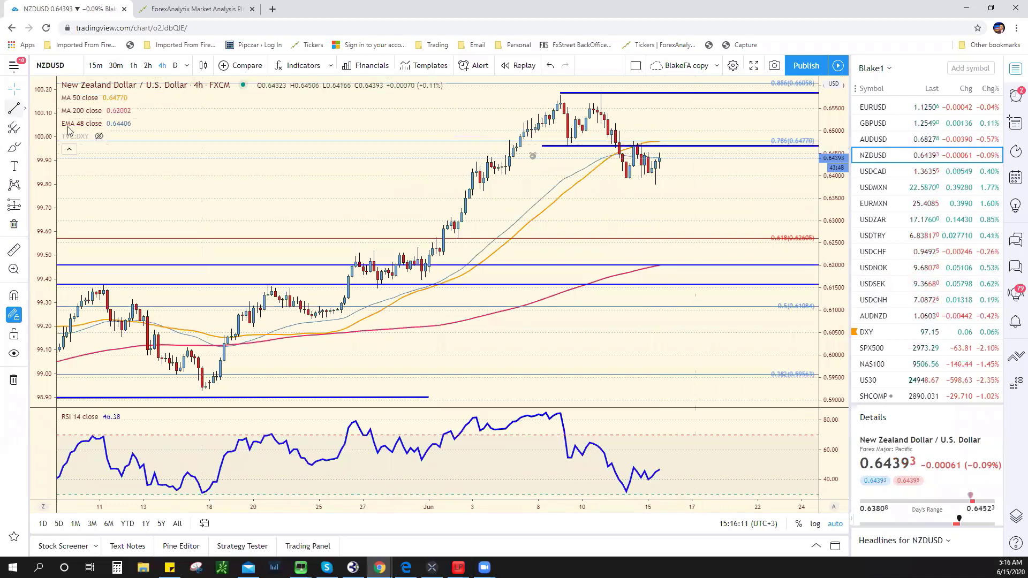
pyautogui.click(611, 178)
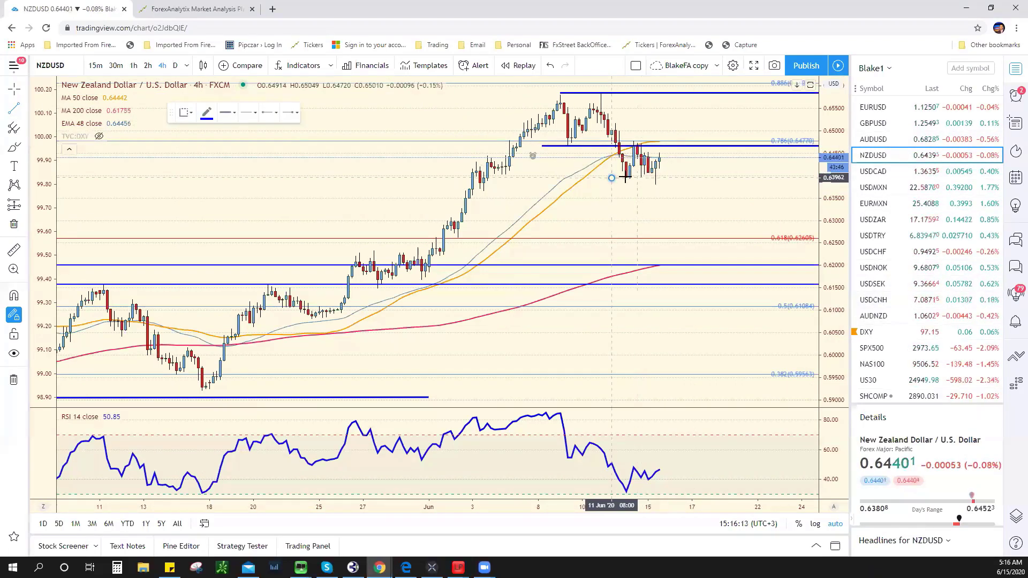
pyautogui.click(673, 177)
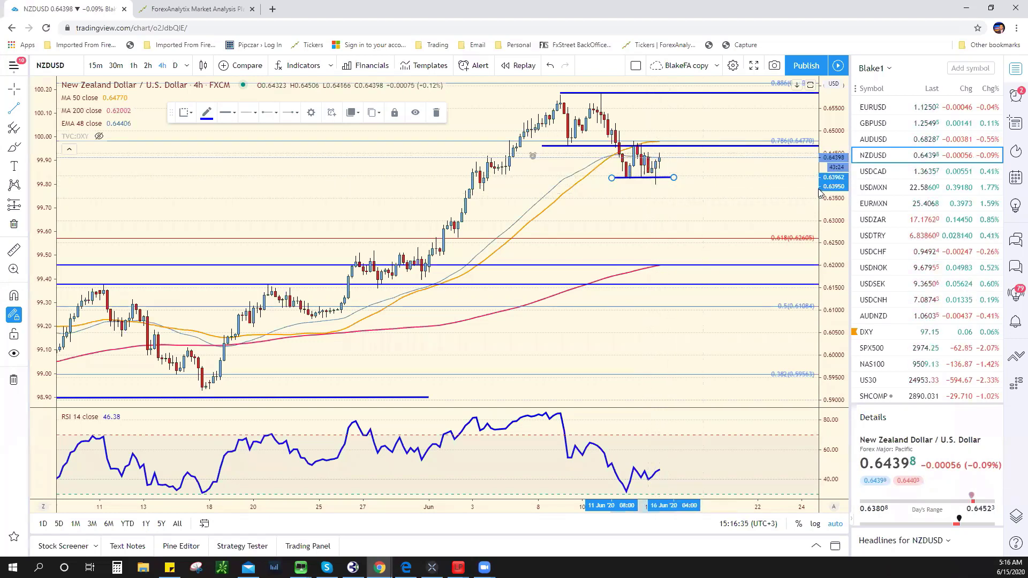
# On USDCAD, draw a horizontal resistance line across the highs near 1.3666 and nudge it lower
pyautogui.click(905, 172)
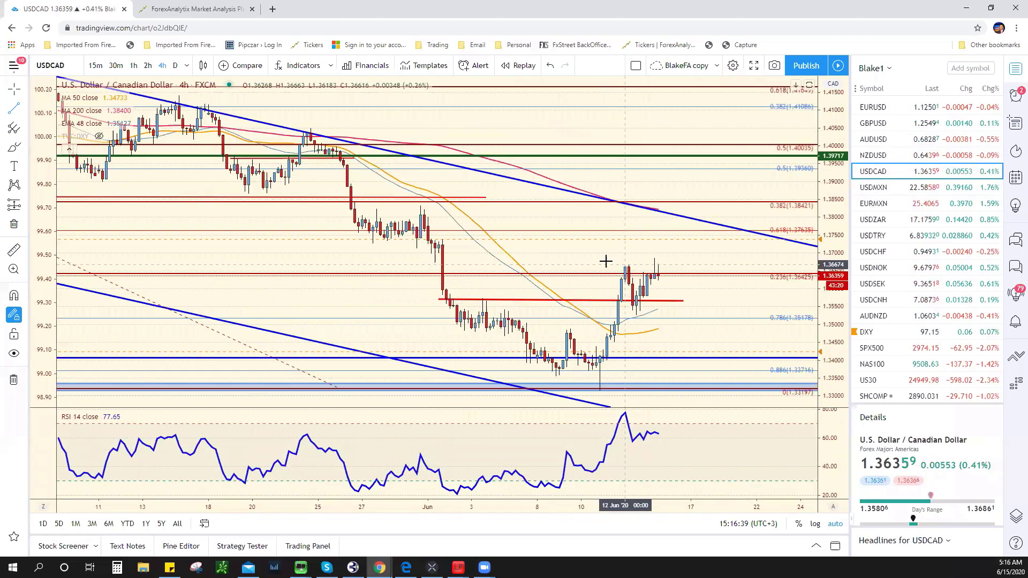
pyautogui.click(603, 263)
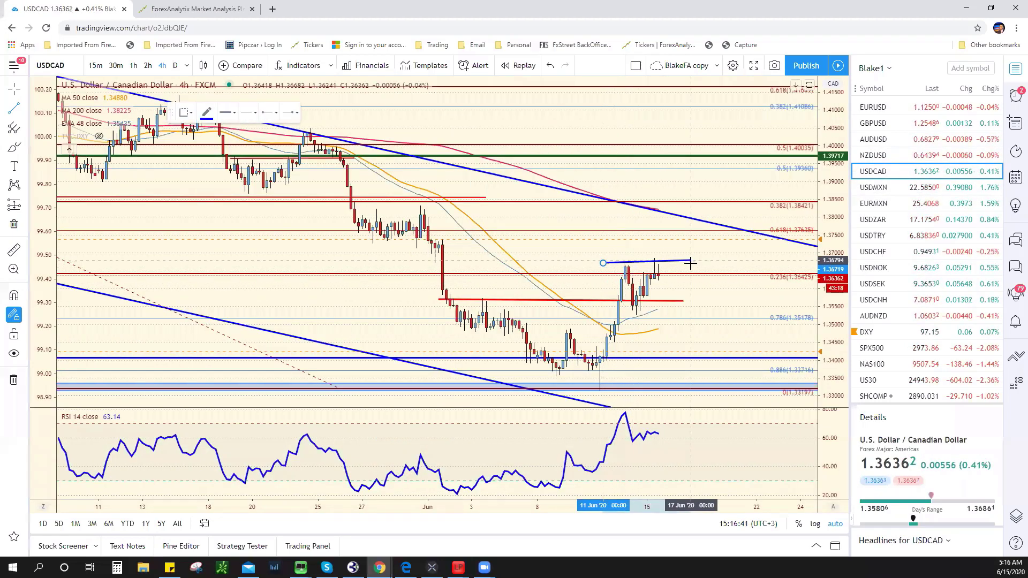
pyautogui.click(690, 261)
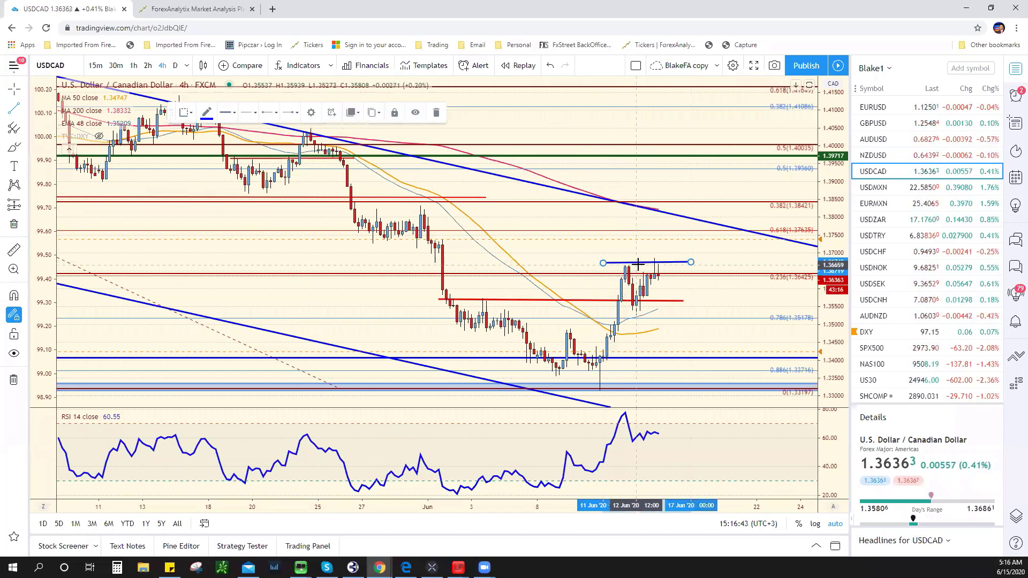
pyautogui.moveTo(638, 262); pyautogui.dragTo(690, 265)
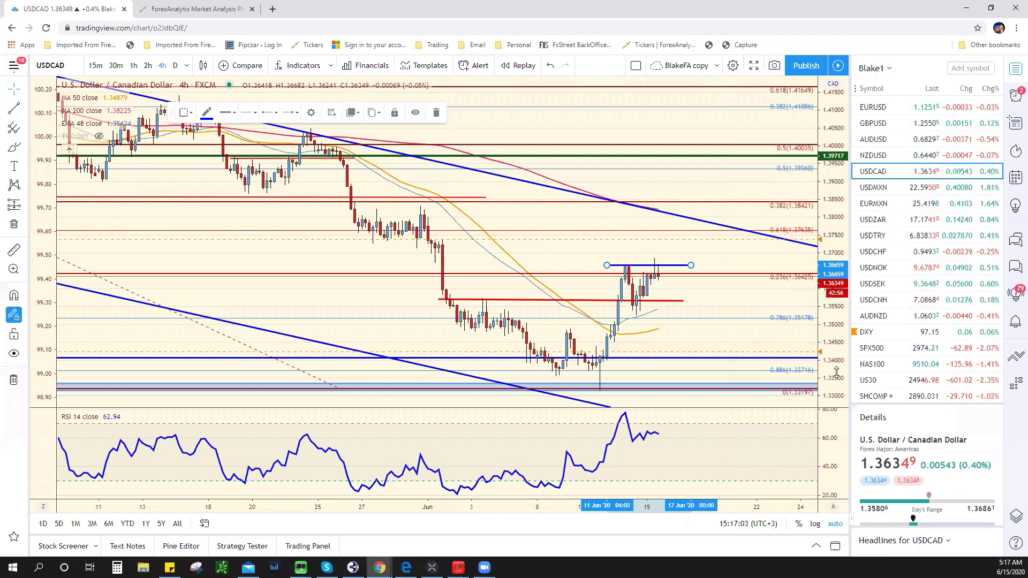
# On SPX500, zoom out to Feb–June and drag the Fibonacci top anchor slightly upward
pyautogui.click(887, 355)
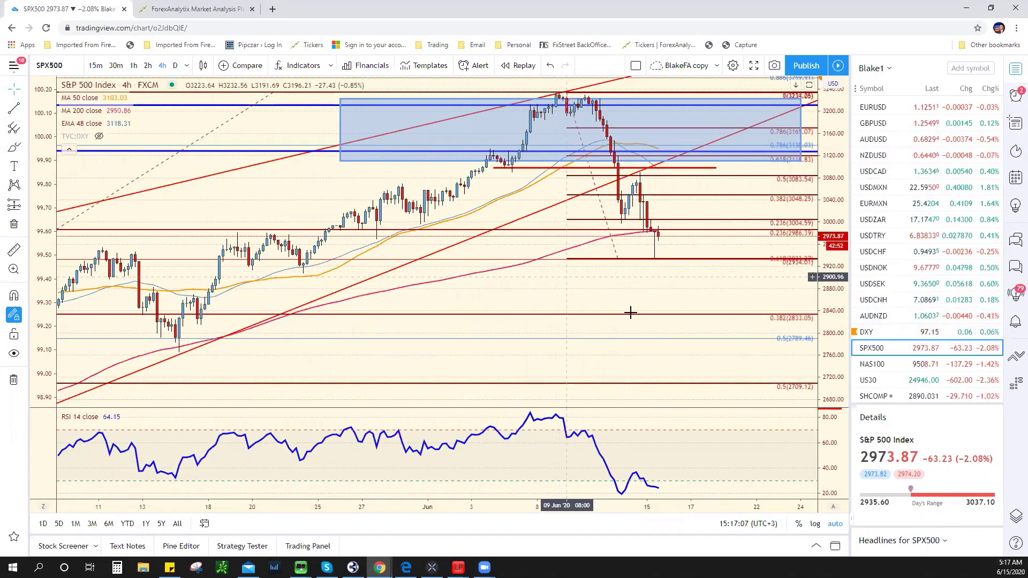
pyautogui.scroll(-2, 631, 310)
pyautogui.moveTo(631, 310); pyautogui.dragTo(688, 279)
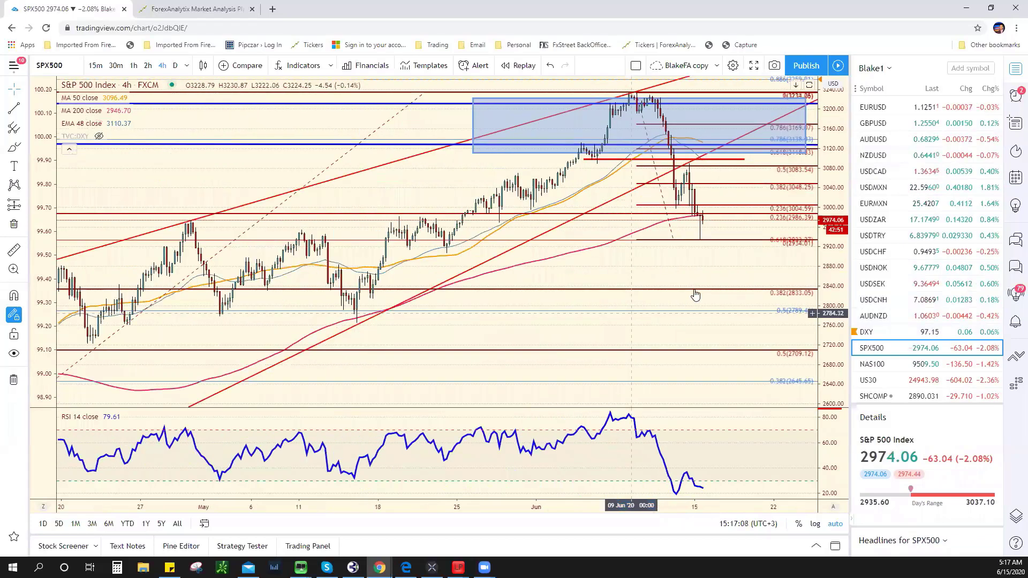
pyautogui.scroll(-5, 676, 281)
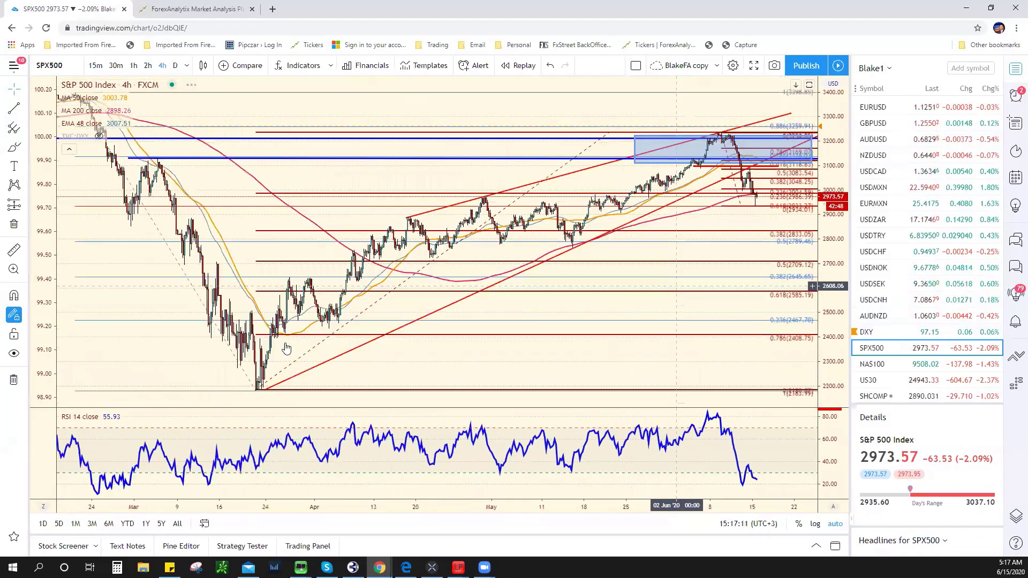
pyautogui.rightClick(537, 155)
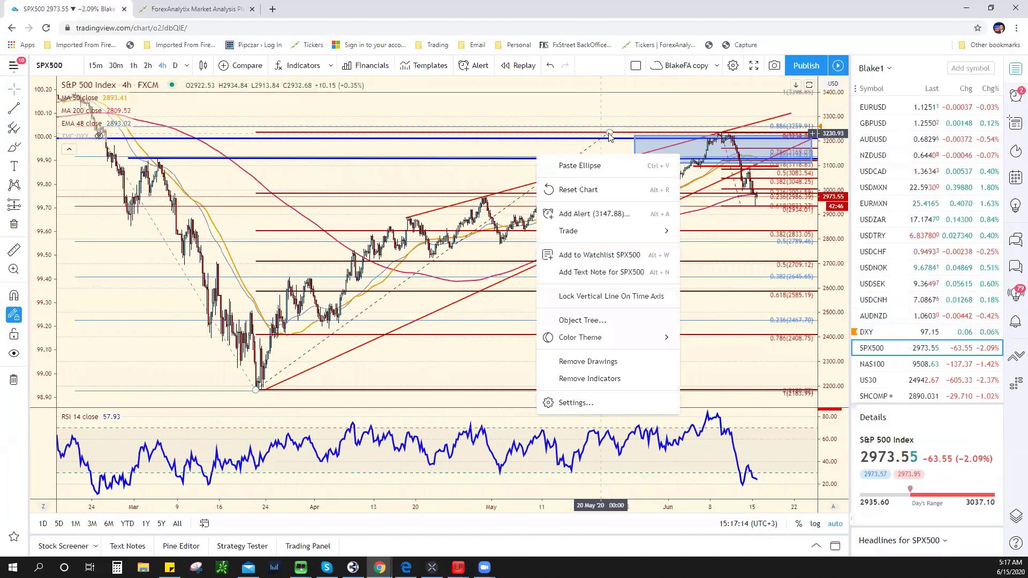
pyautogui.click(610, 134)
pyautogui.moveTo(607, 132); pyautogui.dragTo(600, 131)
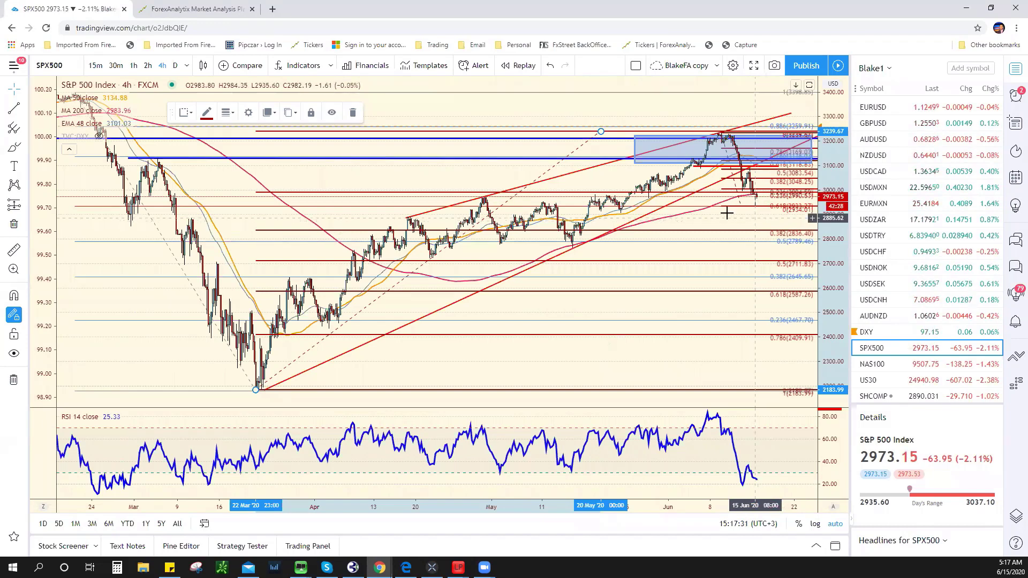
pyautogui.scroll(3, 728, 223)
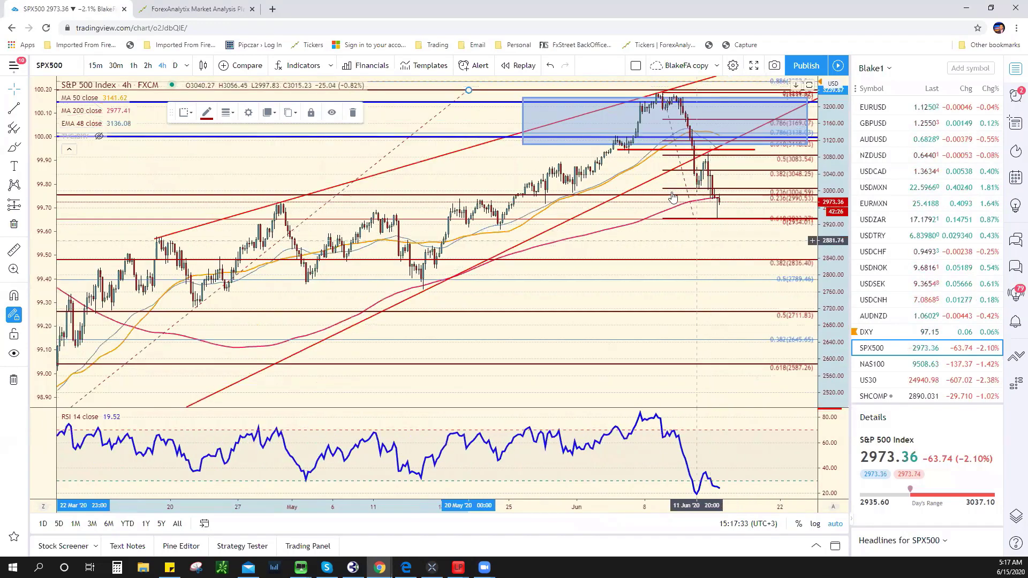
pyautogui.scroll(-3, 725, 155)
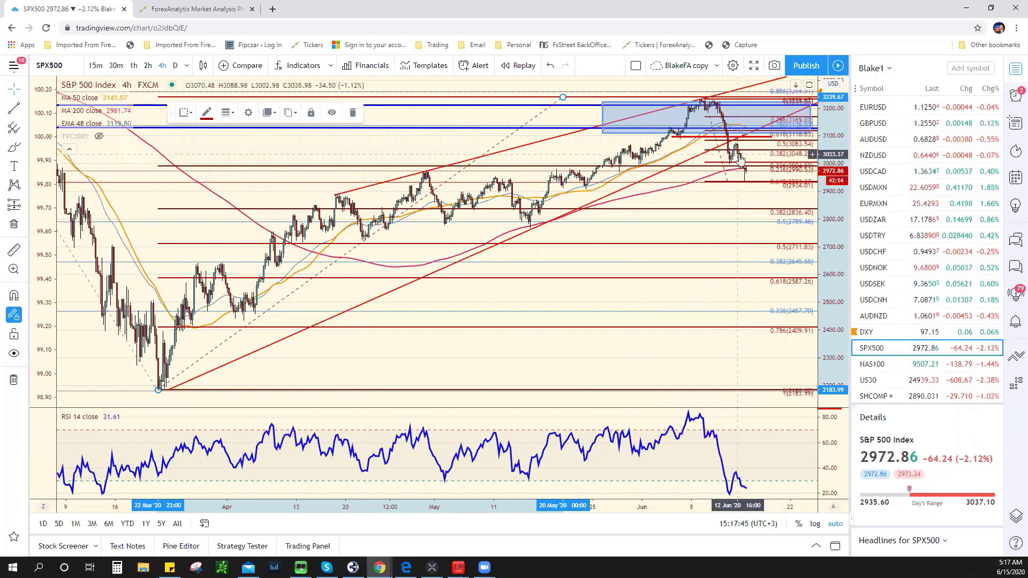
# Draw a blue path from the latest price down to about 2836 and back up, then raise the red level
pyautogui.click(14, 108)
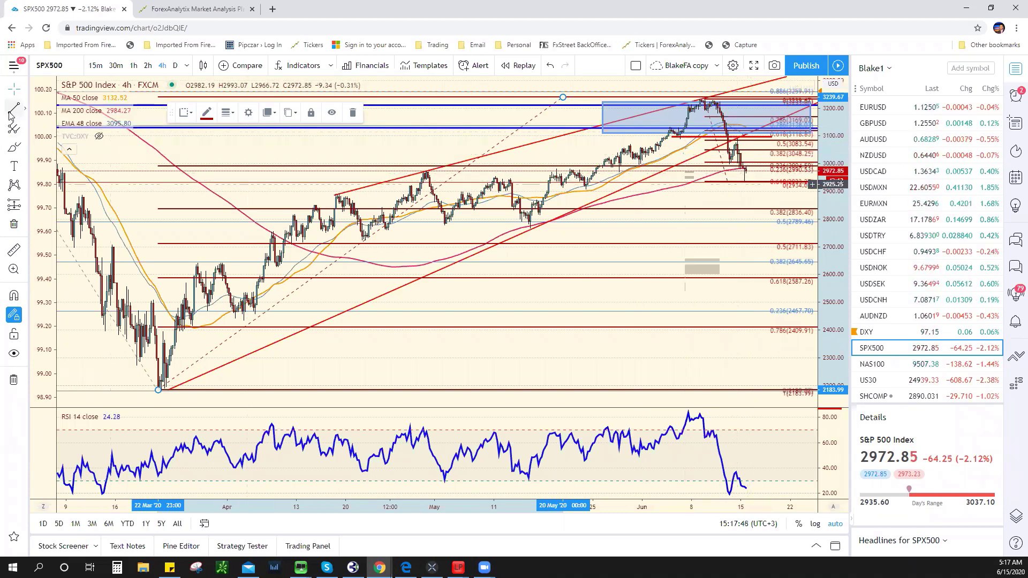
pyautogui.click(750, 174)
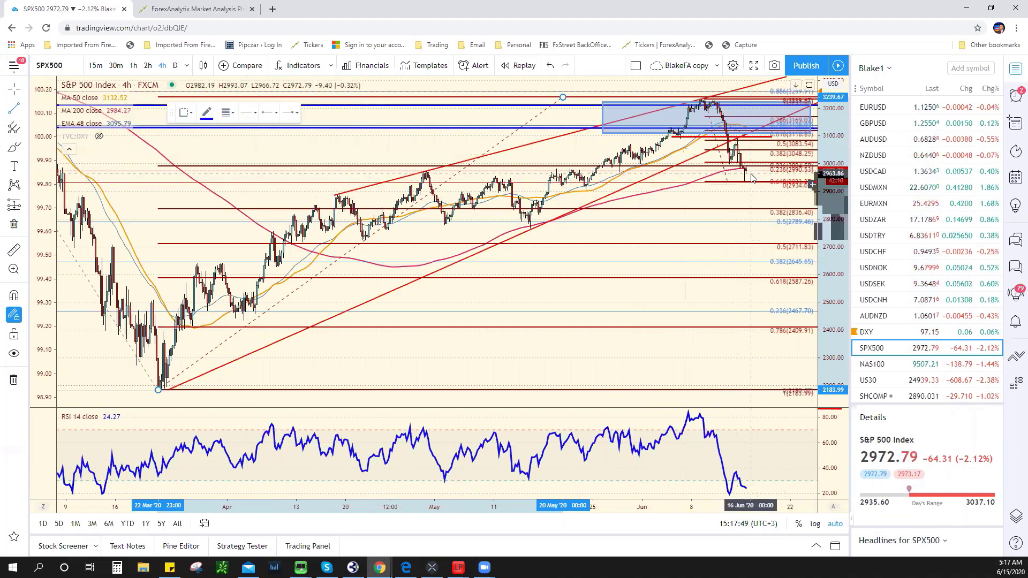
pyautogui.click(781, 207)
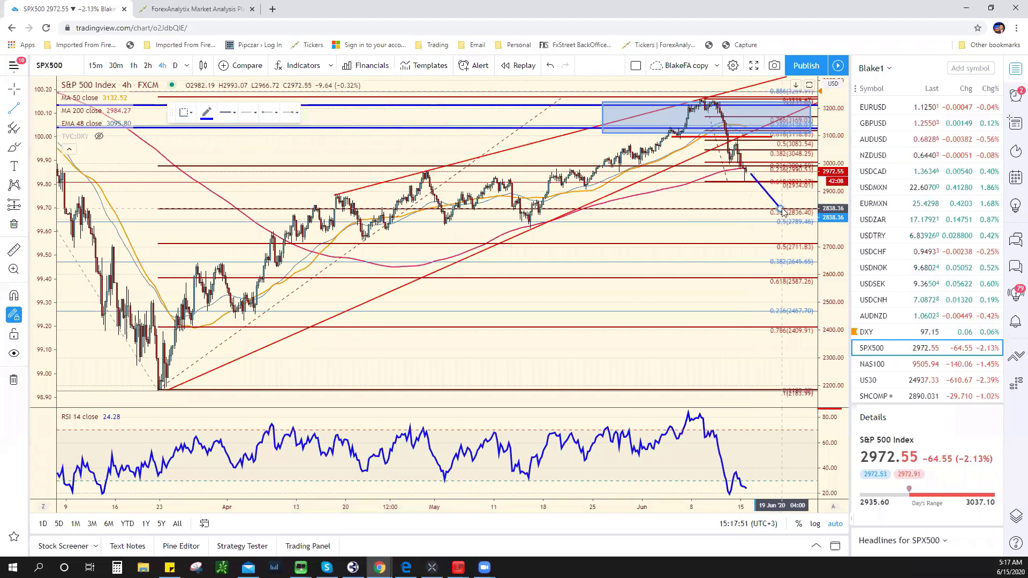
pyautogui.doubleClick(790, 201)
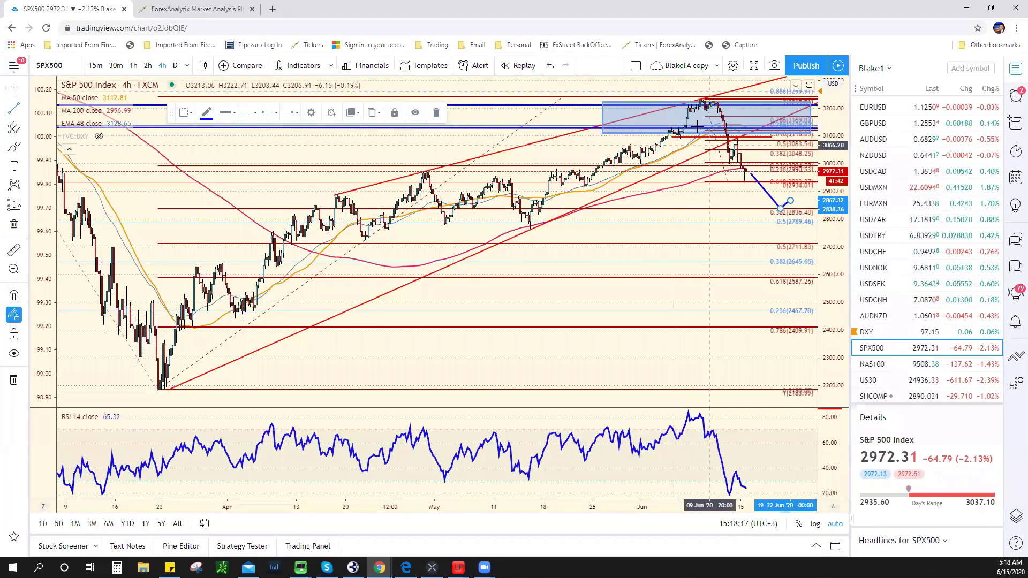
pyautogui.moveTo(693, 137)
pyautogui.mouseDown()
pyautogui.moveTo(699, 130)
pyautogui.moveTo(694, 137)
pyautogui.mouseUp()
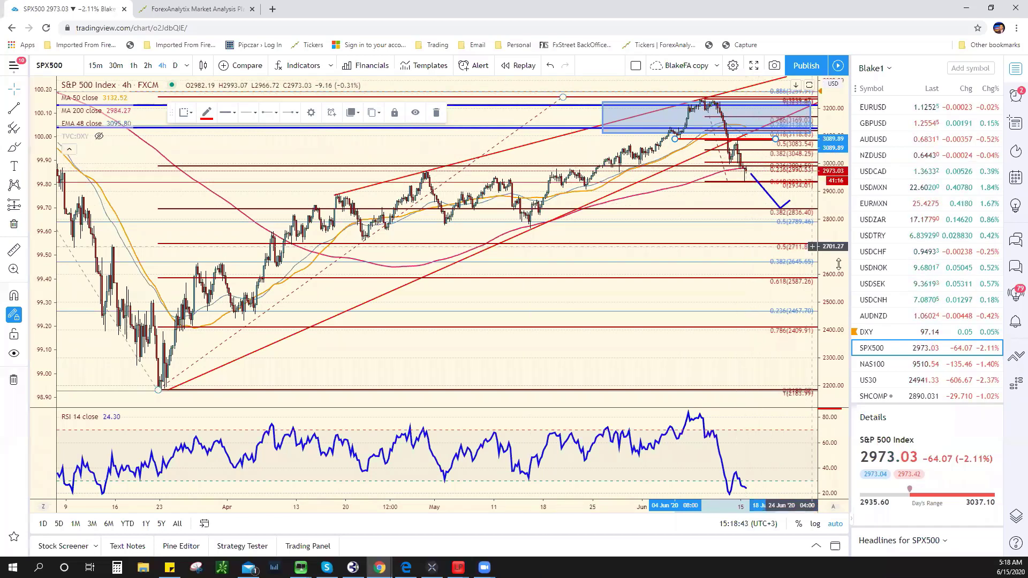
# Delete the blue projected path from SPX500, undoing to clear the leftover blue stroke
pyautogui.click(769, 197)
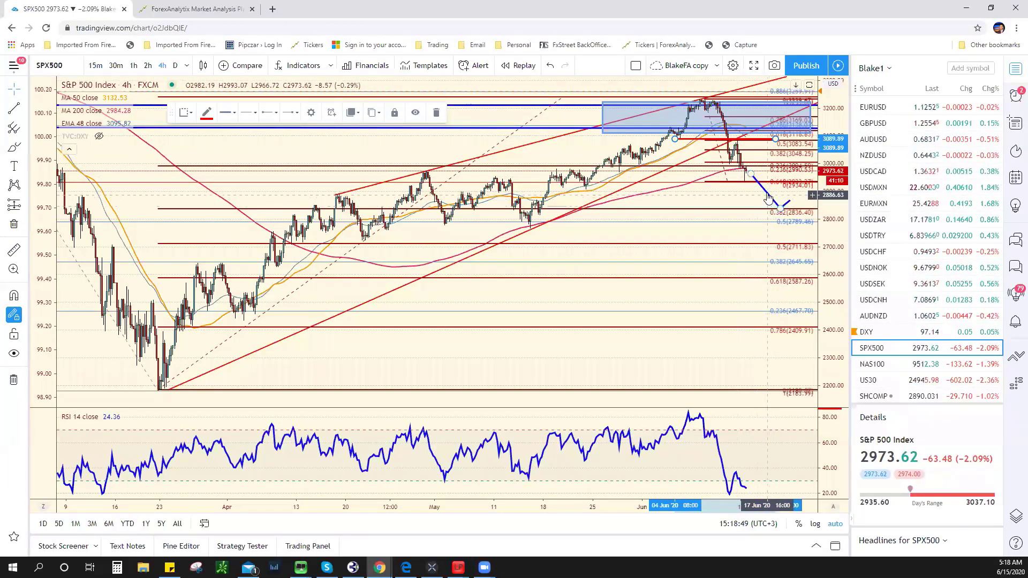
pyautogui.click(769, 197)
pyautogui.press('Delete')
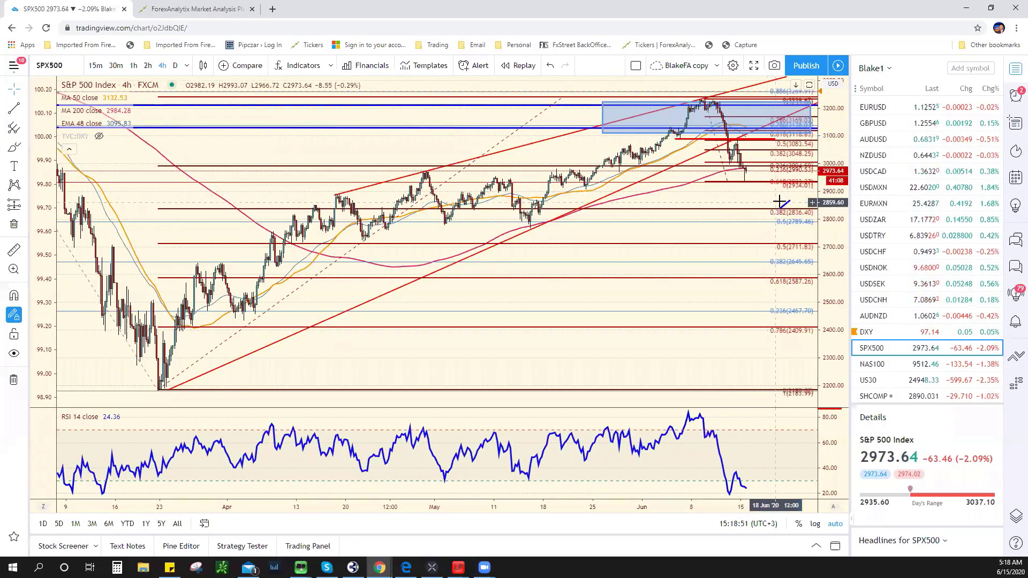
pyautogui.hotkey('ctrl', 'z')
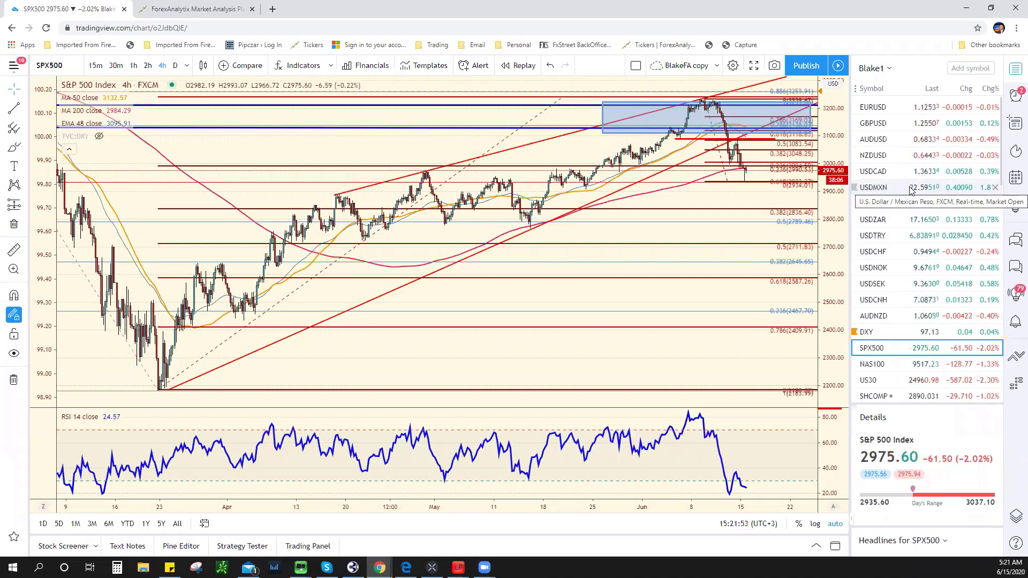
# Switch to USDMXN, zoom out, and delete the blue upward arrow projection
pyautogui.click(873, 188)
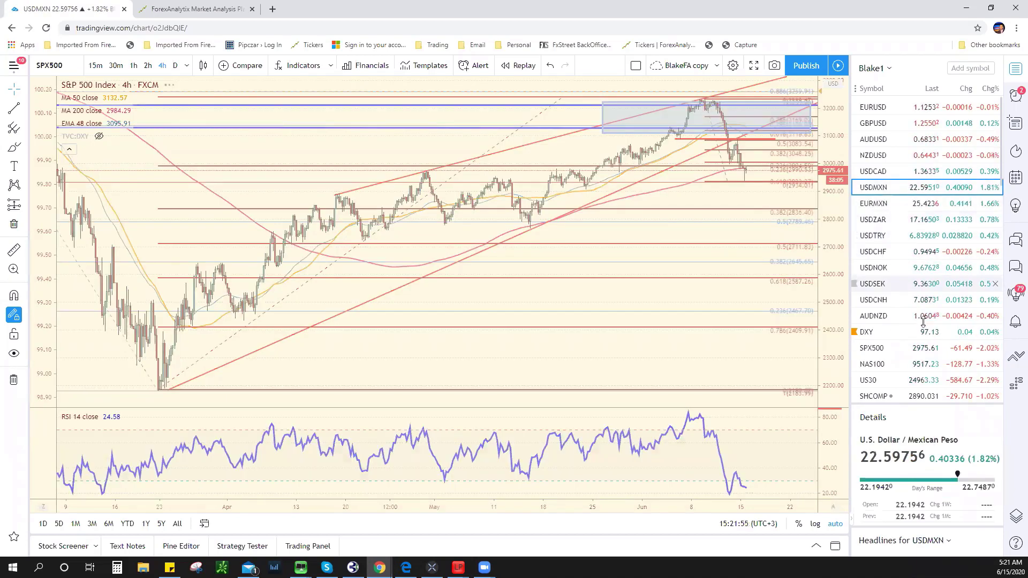
pyautogui.scroll(-2, 788, 340)
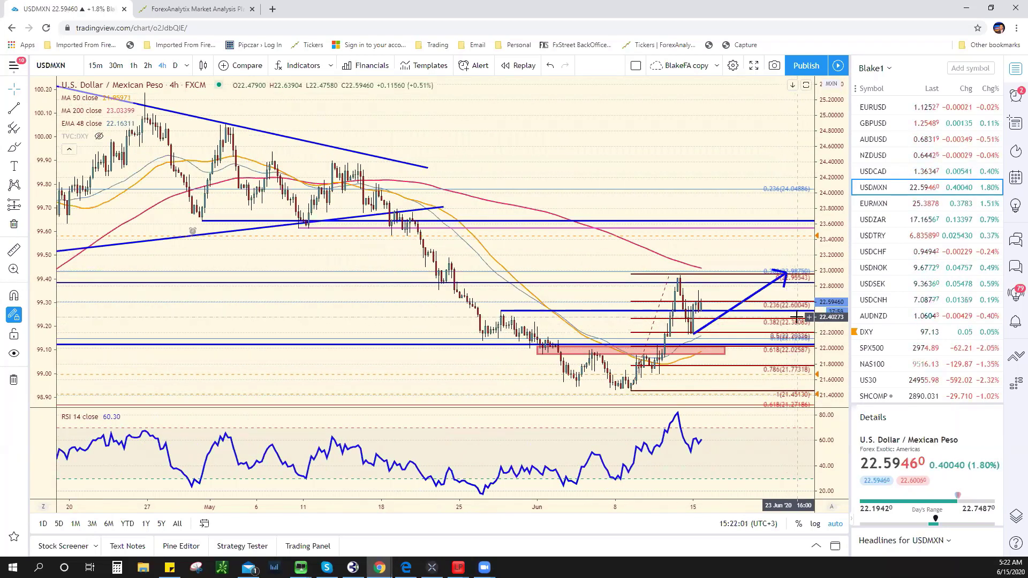
pyautogui.scroll(-1, 796, 318)
pyautogui.scroll(-1, 796, 317)
pyautogui.scroll(-1, 796, 318)
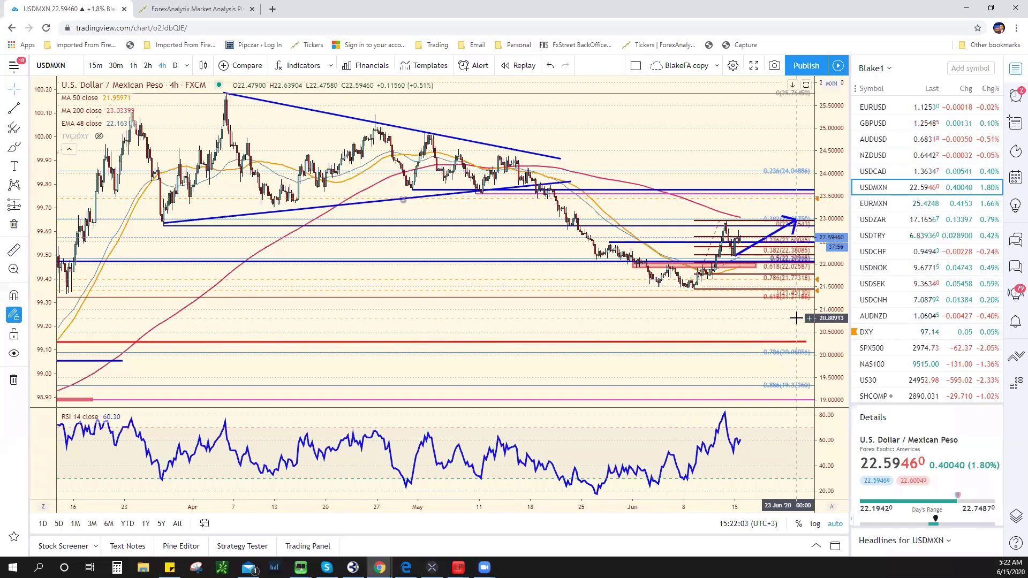
pyautogui.click(784, 228)
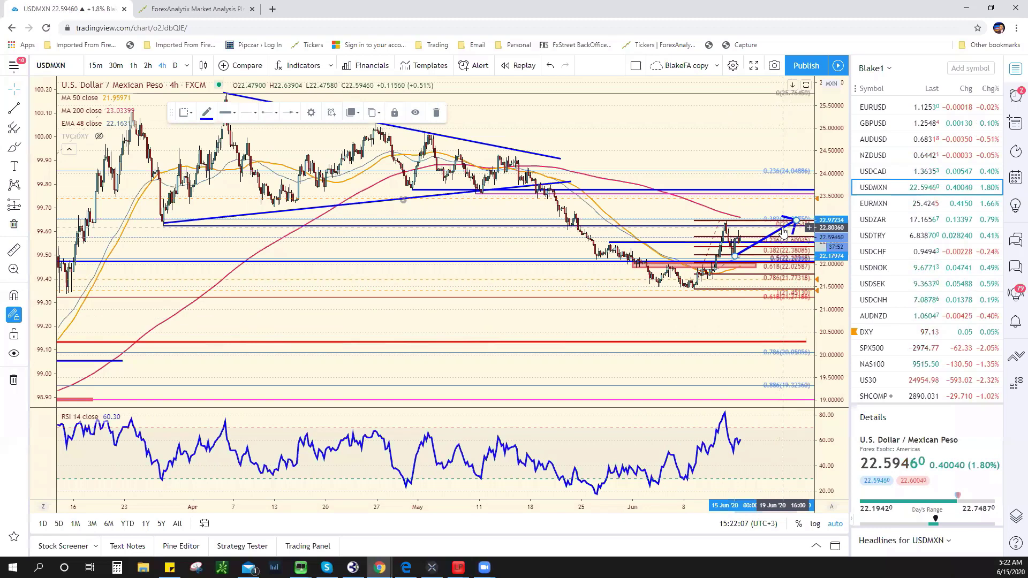
pyautogui.press('Delete')
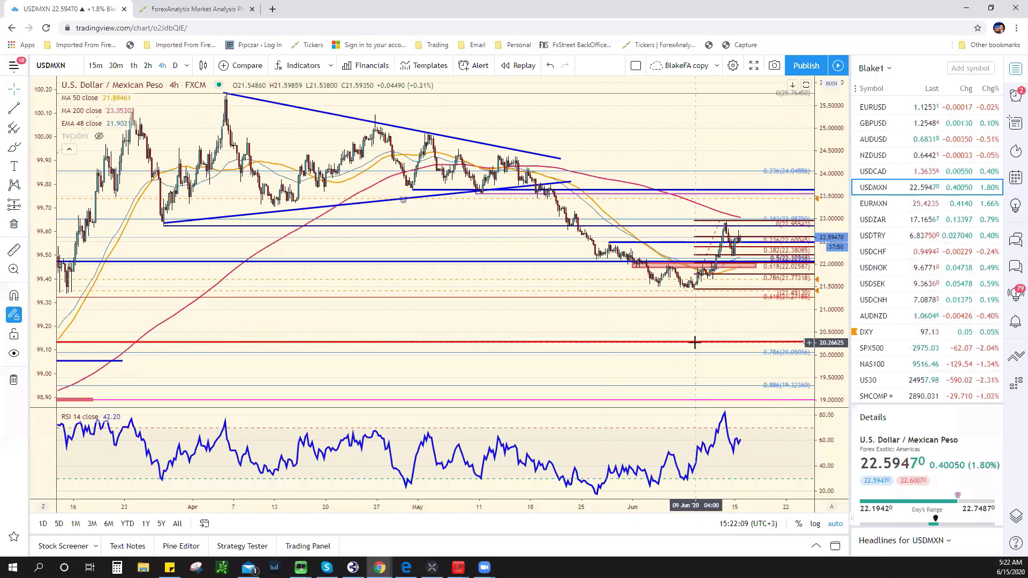
# Pan to earlier history and delete the blue horizontal line near 22.48
pyautogui.scroll(2, 680, 337)
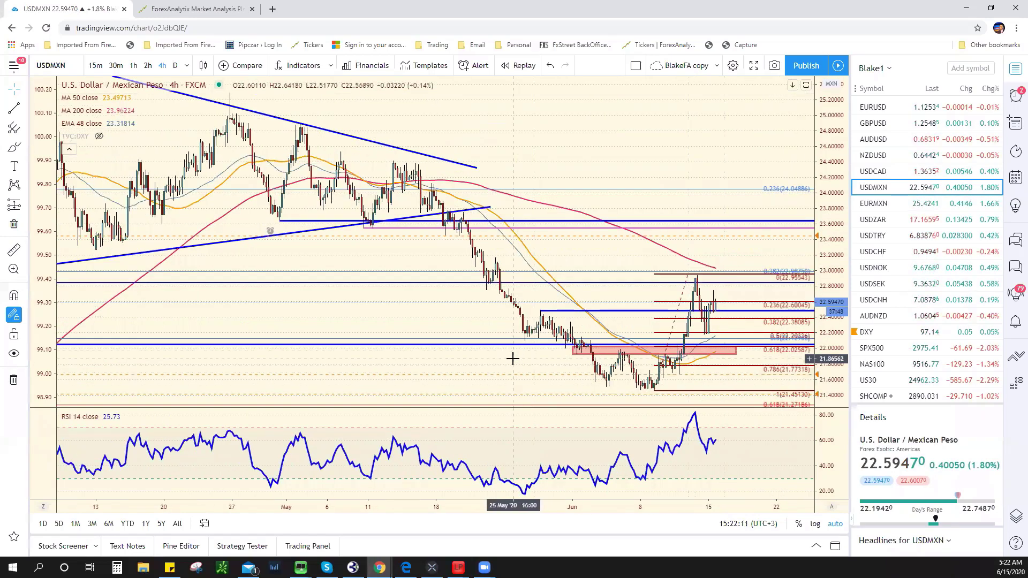
pyautogui.moveTo(509, 356); pyautogui.dragTo(434, 360)
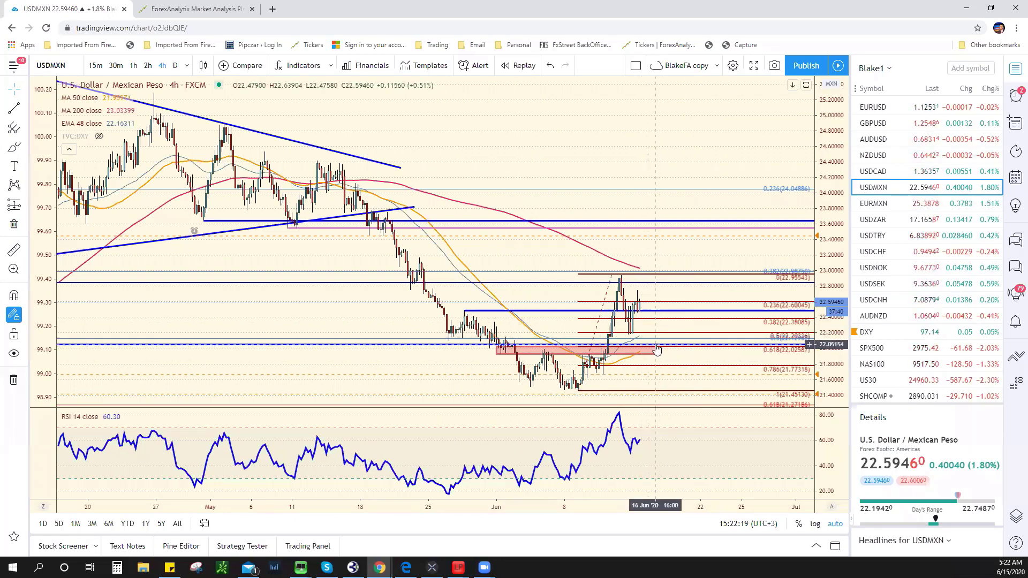
pyautogui.click(552, 312)
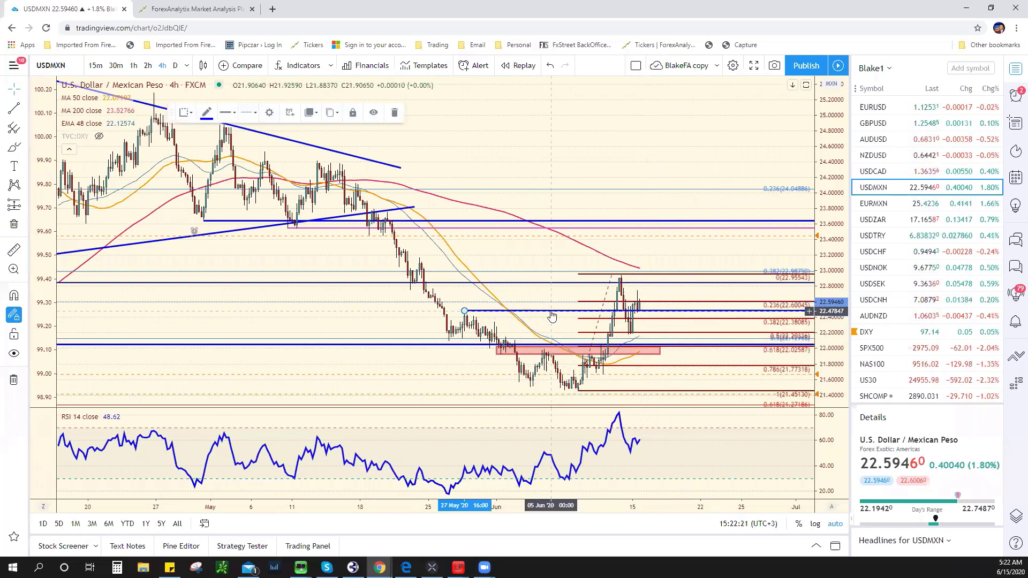
pyautogui.press('Delete')
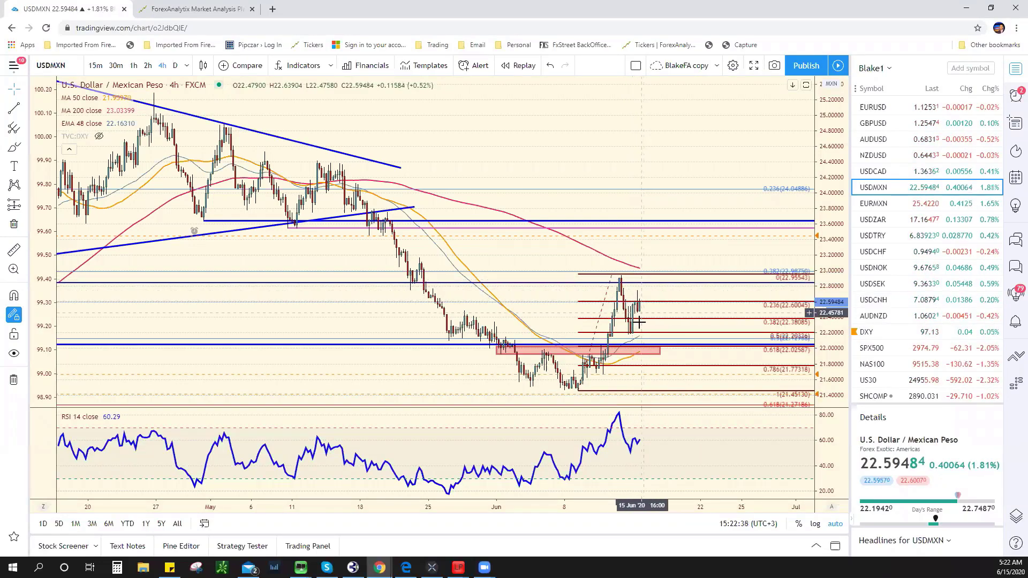
pyautogui.scroll(1, 578, 319)
pyautogui.scroll(1, 578, 319)
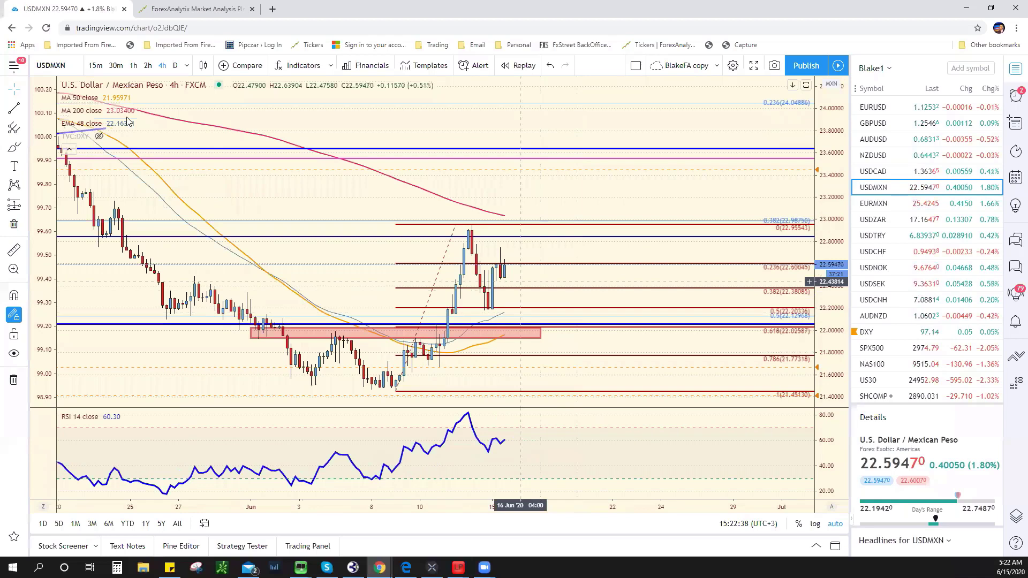
# Set USDMXN to daily candles and zoom to frame late 2019 through mid-2020
pyautogui.click(148, 66)
pyautogui.click(161, 66)
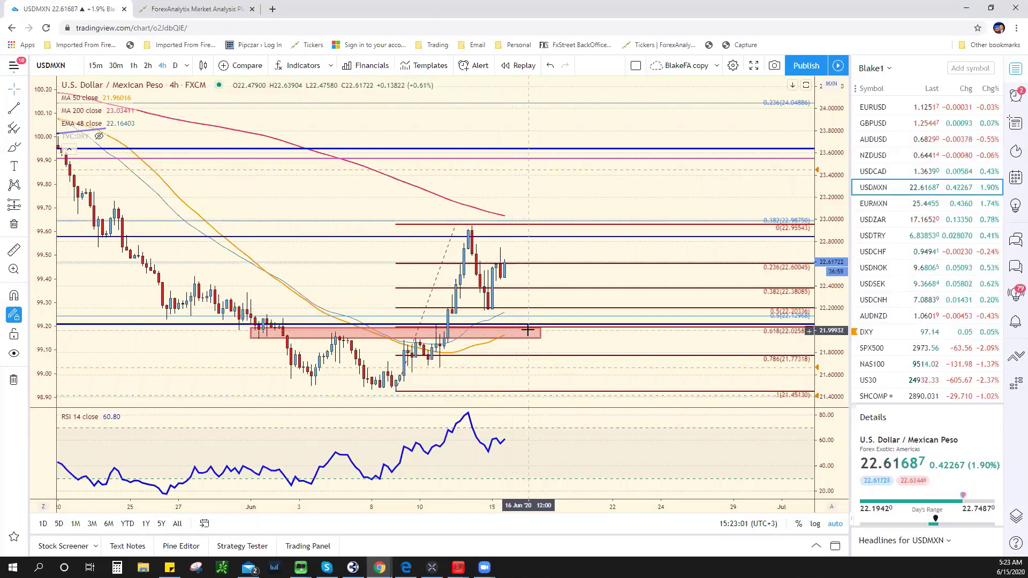
pyautogui.scroll(-1, 528, 331)
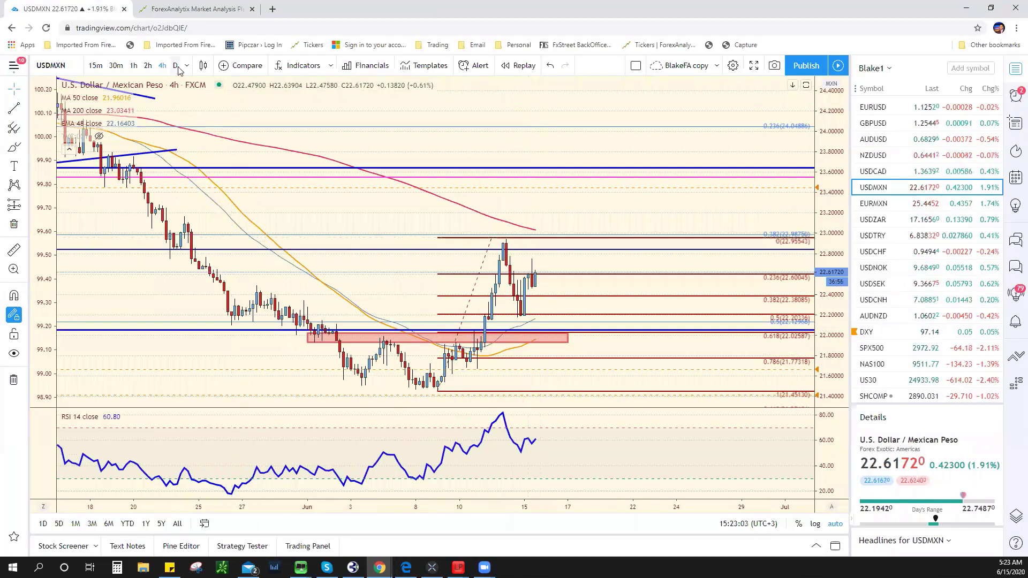
pyautogui.click(175, 65)
pyautogui.scroll(-3, 449, 295)
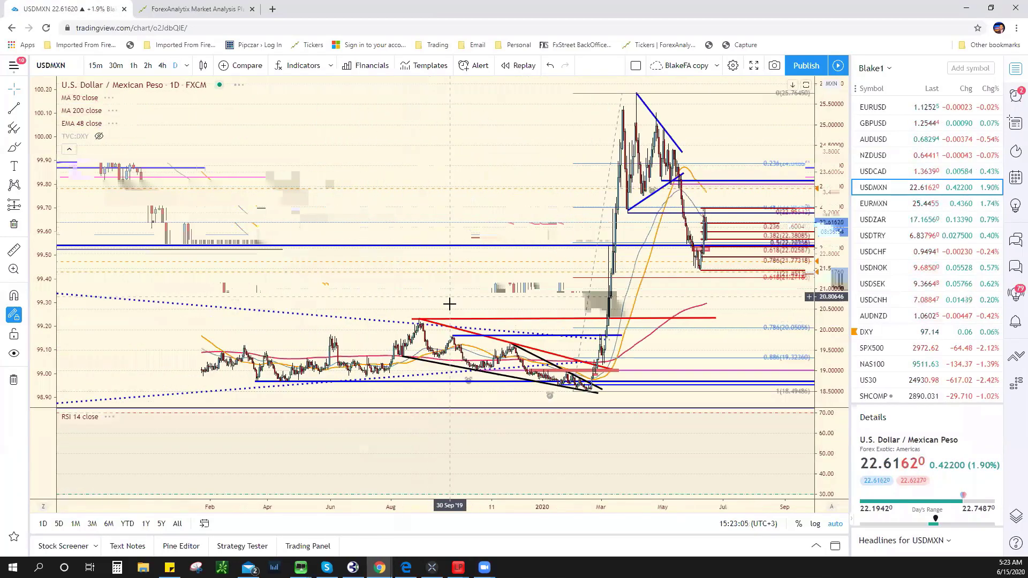
pyautogui.scroll(-3, 450, 295)
pyautogui.scroll(-3, 450, 295)
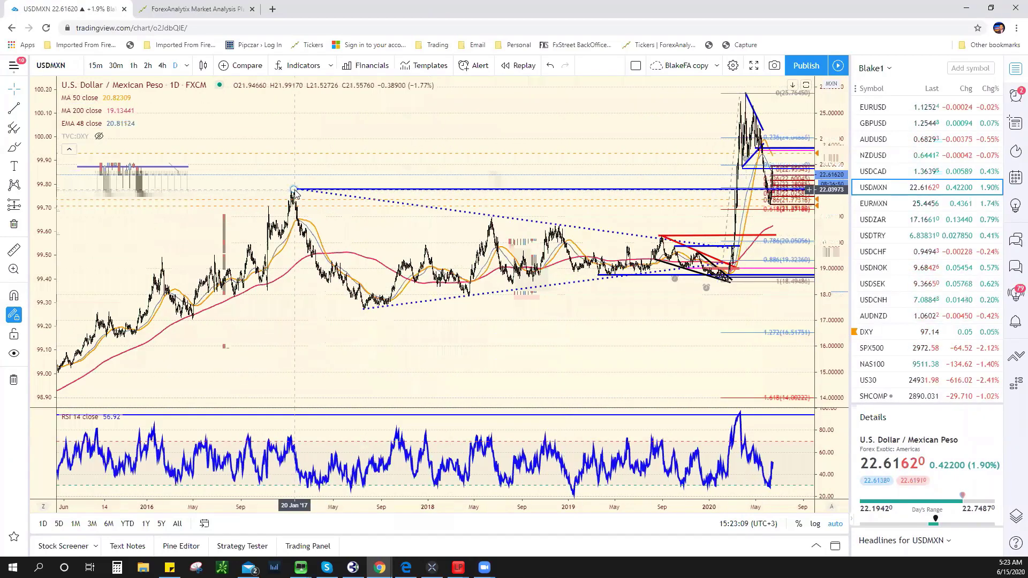
pyautogui.scroll(3, 696, 252)
pyautogui.scroll(3, 696, 252)
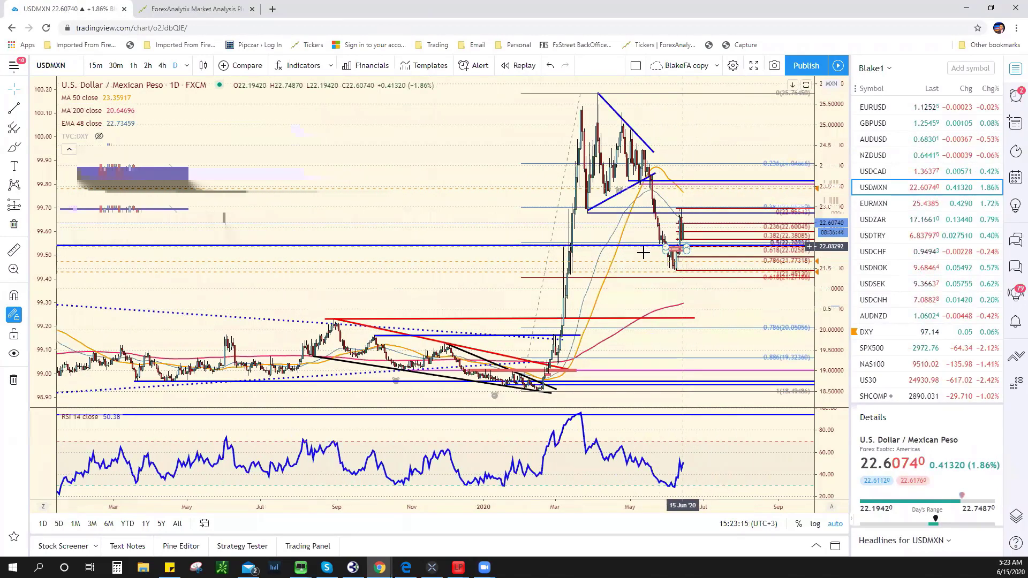
pyautogui.scroll(3, 687, 248)
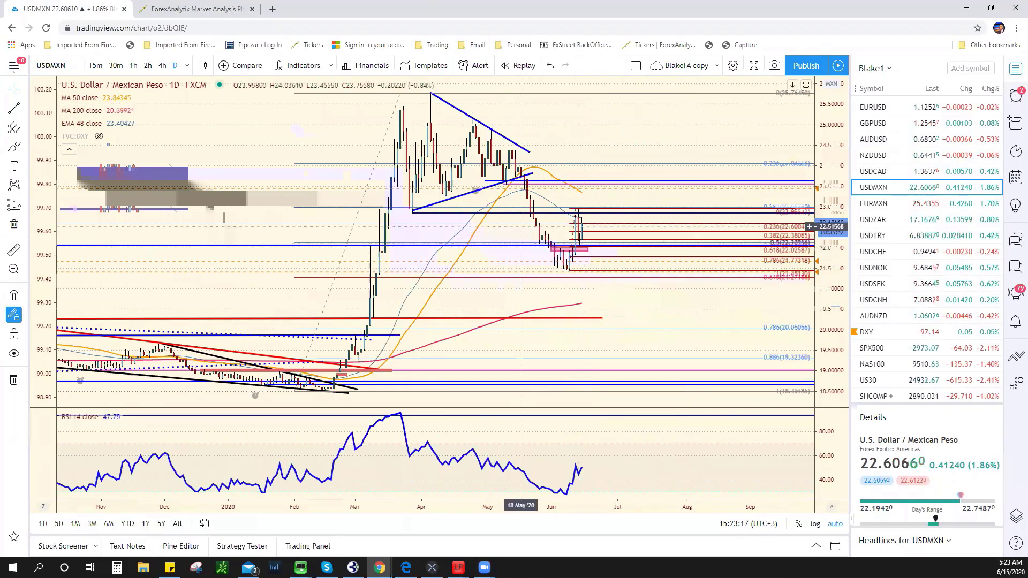
# Change USDMXN to 1-hour candles and zoom out to cover the first half of June
pyautogui.click(133, 65)
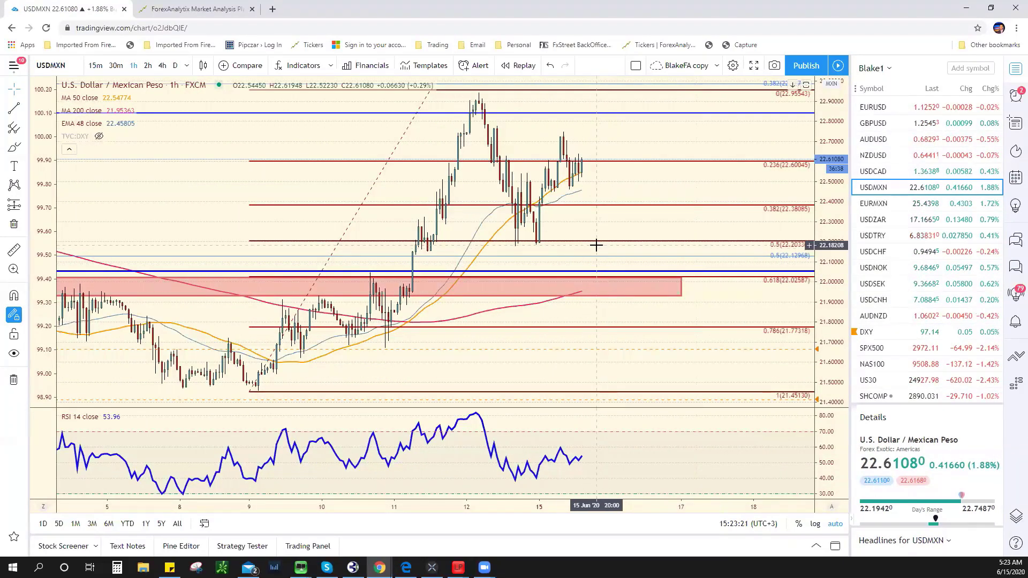
pyautogui.scroll(-1, 603, 258)
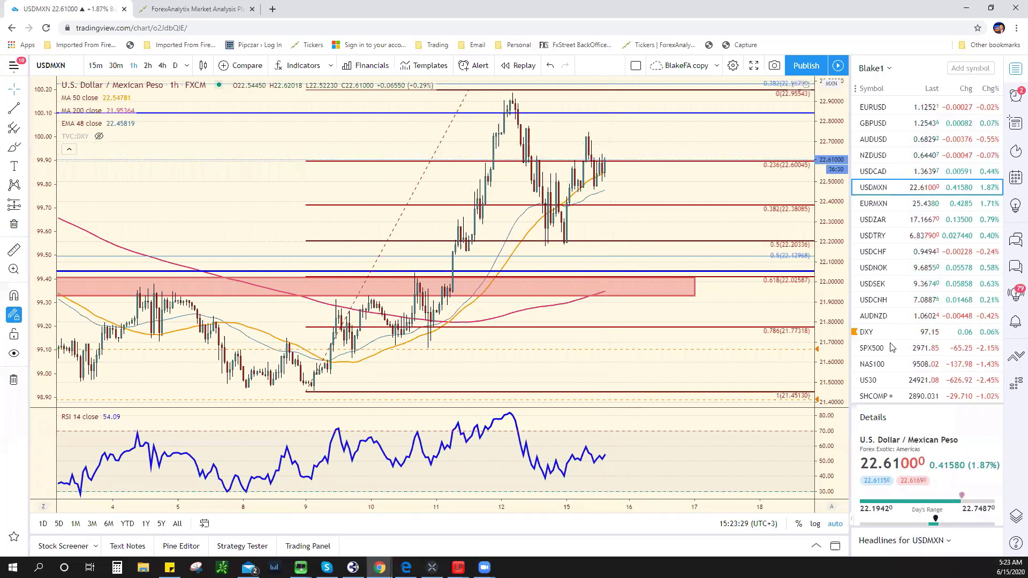
pyautogui.click(870, 348)
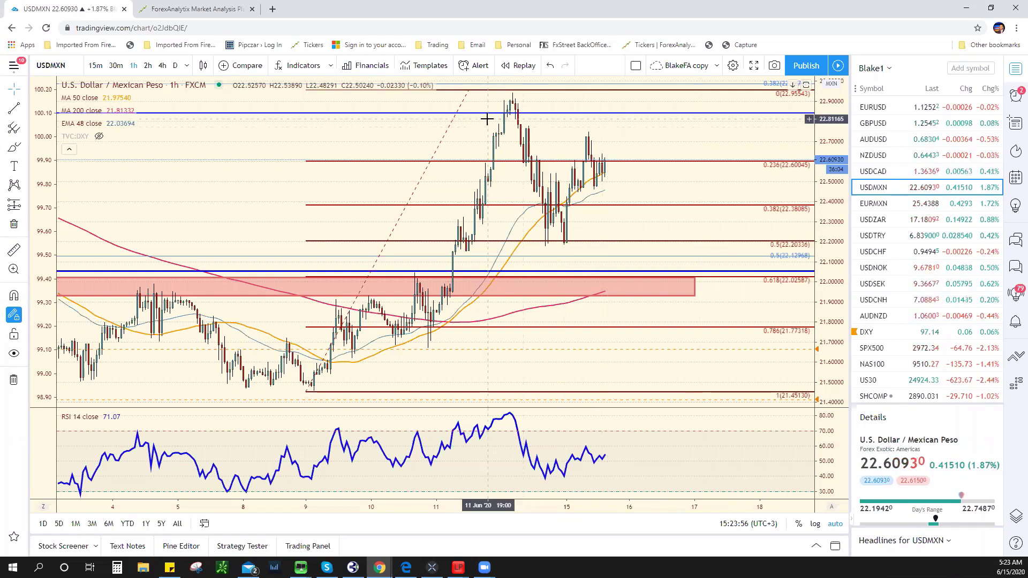
pyautogui.click(195, 9)
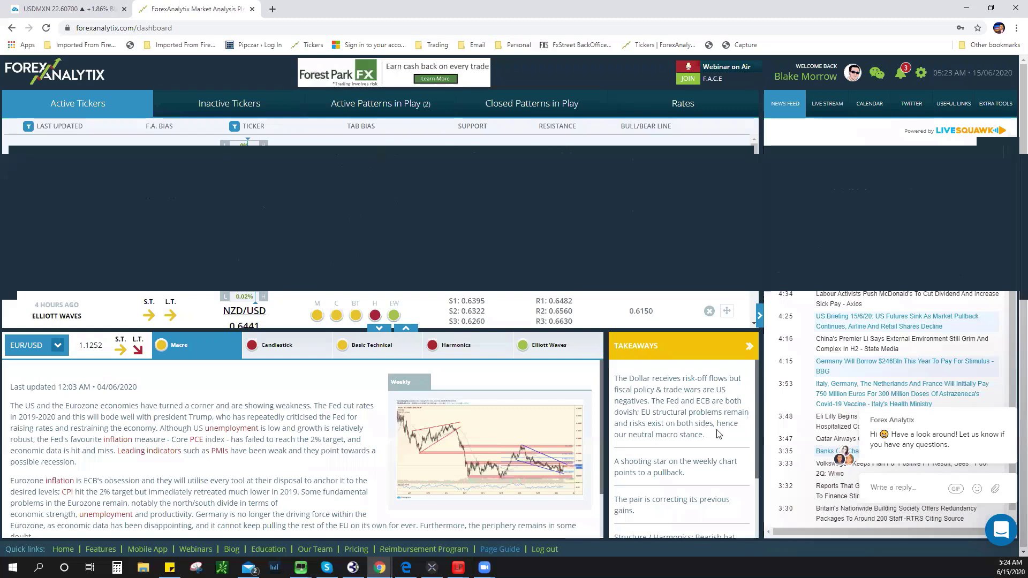
pyautogui.click(545, 107)
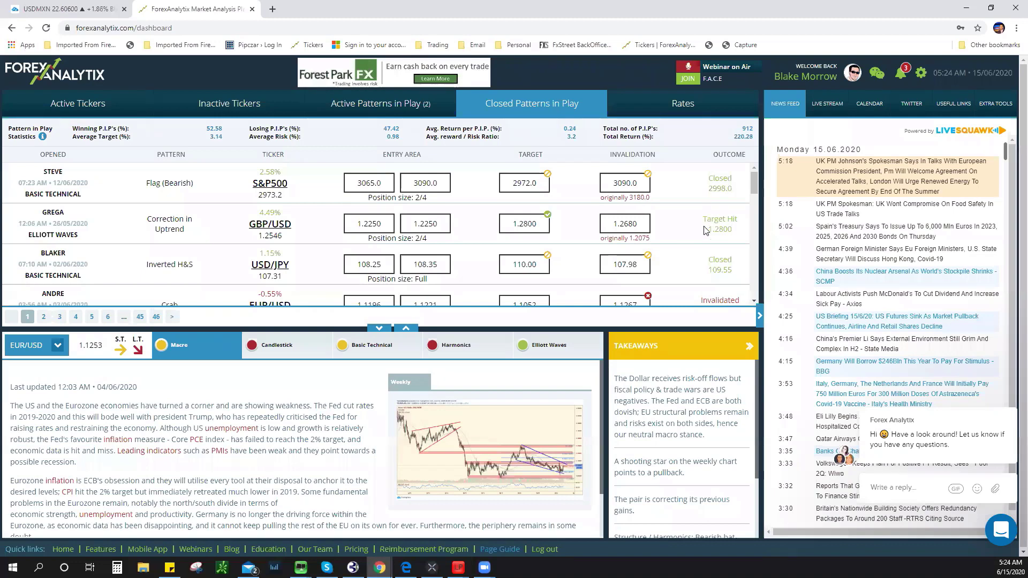
pyautogui.moveTo(706, 220); pyautogui.dragTo(737, 220)
pyautogui.moveTo(707, 303); pyautogui.dragTo(675, 235)
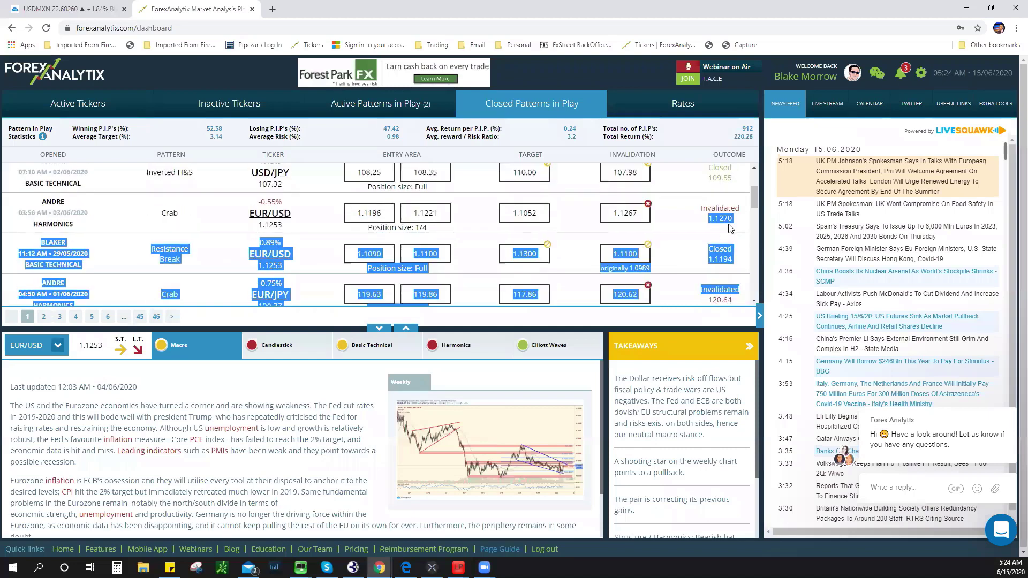
pyautogui.click(691, 208)
pyautogui.scroll(3, 696, 220)
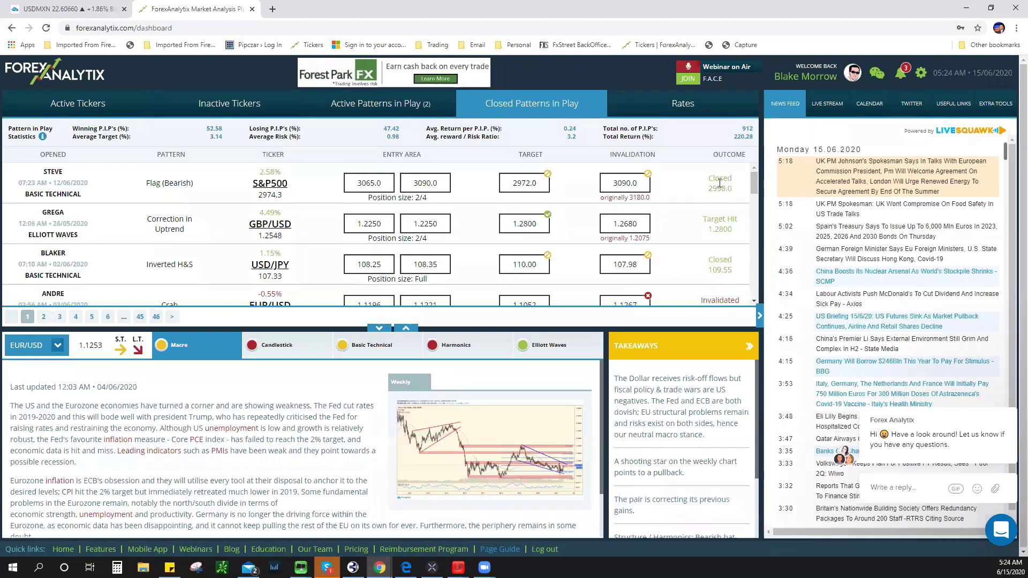
# Return to TradingView, load the SPX500 hourly chart and zoom over its channel, zone and Fibonacci levels
pyautogui.click(43, 9)
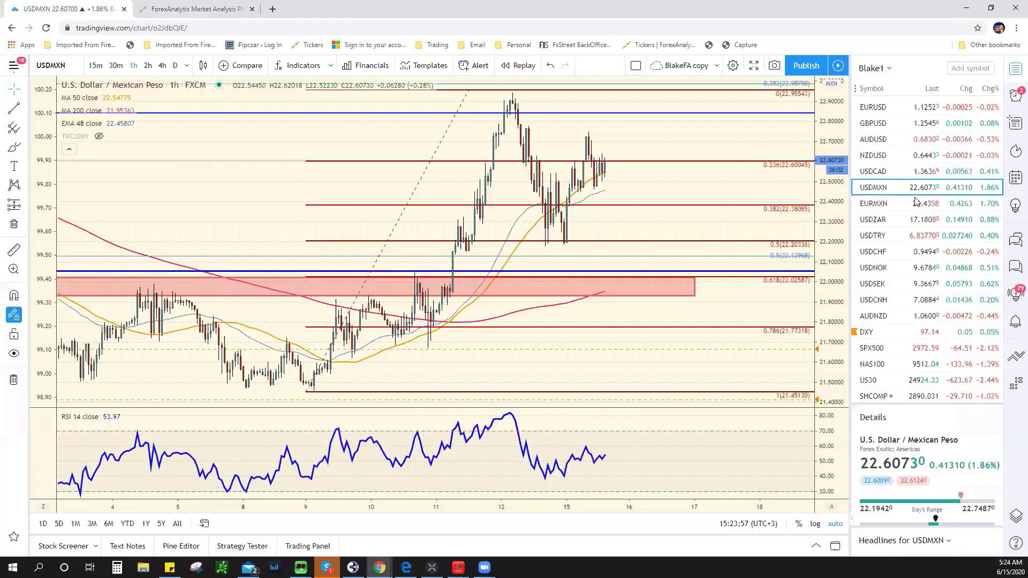
pyautogui.click(908, 349)
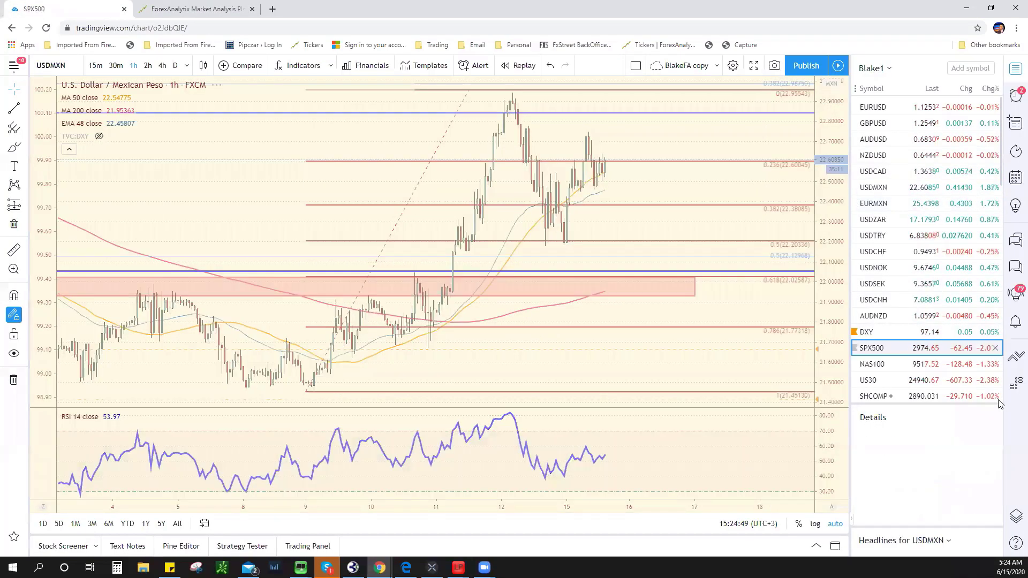
pyautogui.scroll(1, 664, 368)
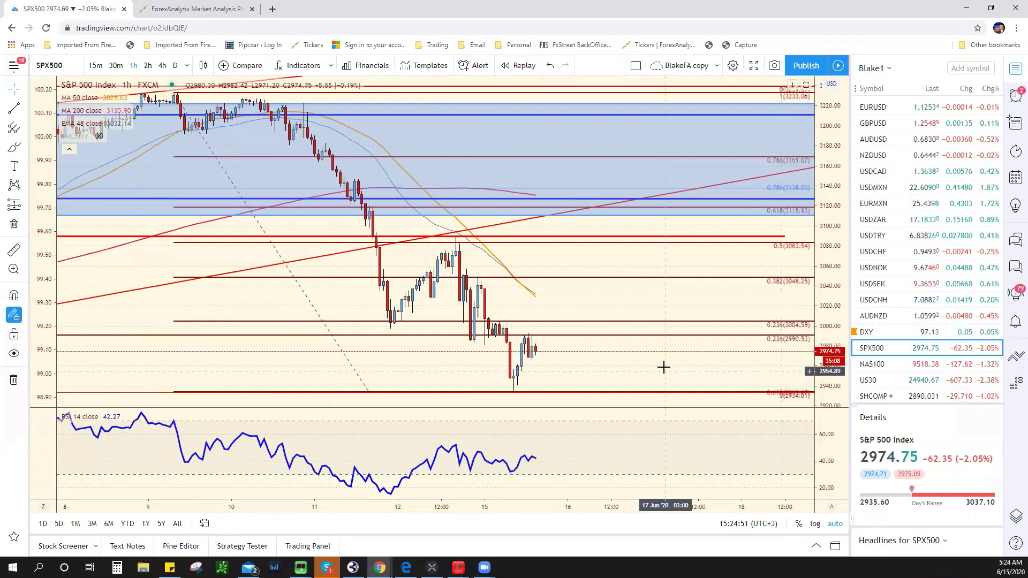
pyautogui.scroll(1, 663, 368)
pyautogui.scroll(-1, 663, 368)
pyautogui.scroll(-1, 662, 367)
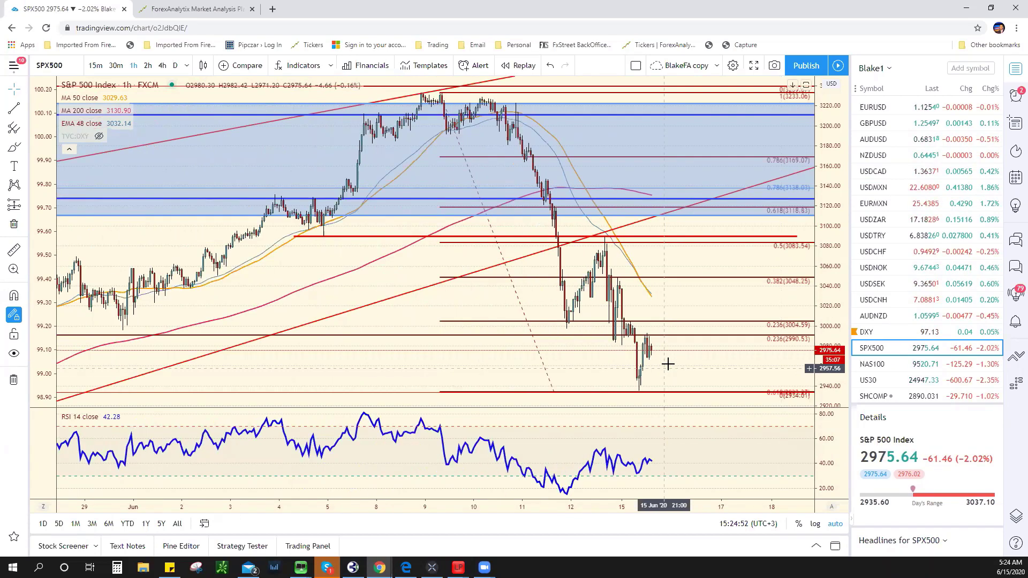
pyautogui.scroll(-2, 666, 364)
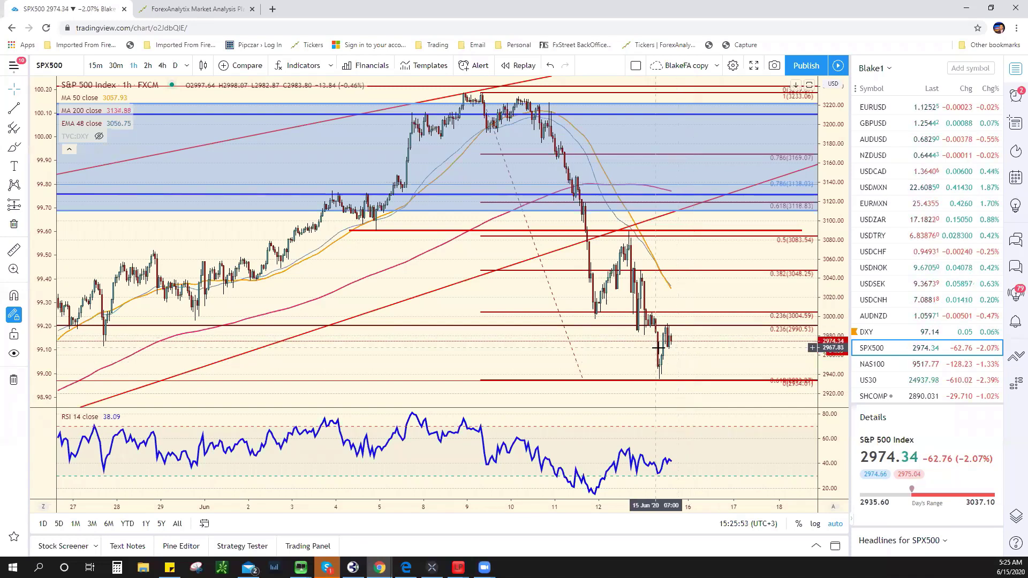
pyautogui.moveTo(924, 348)
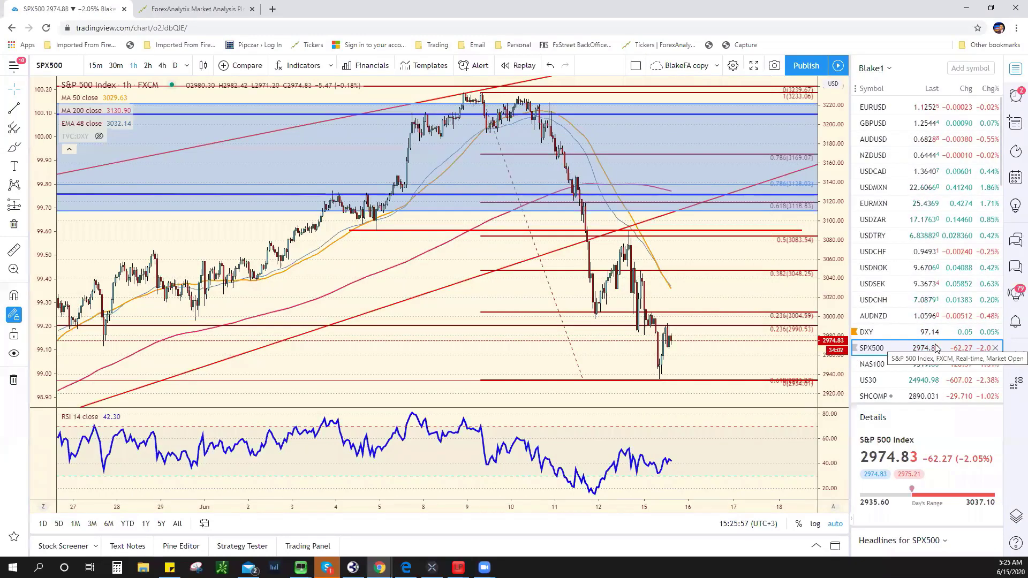
pyautogui.scroll(-3, 936, 348)
pyautogui.scroll(-2, 936, 348)
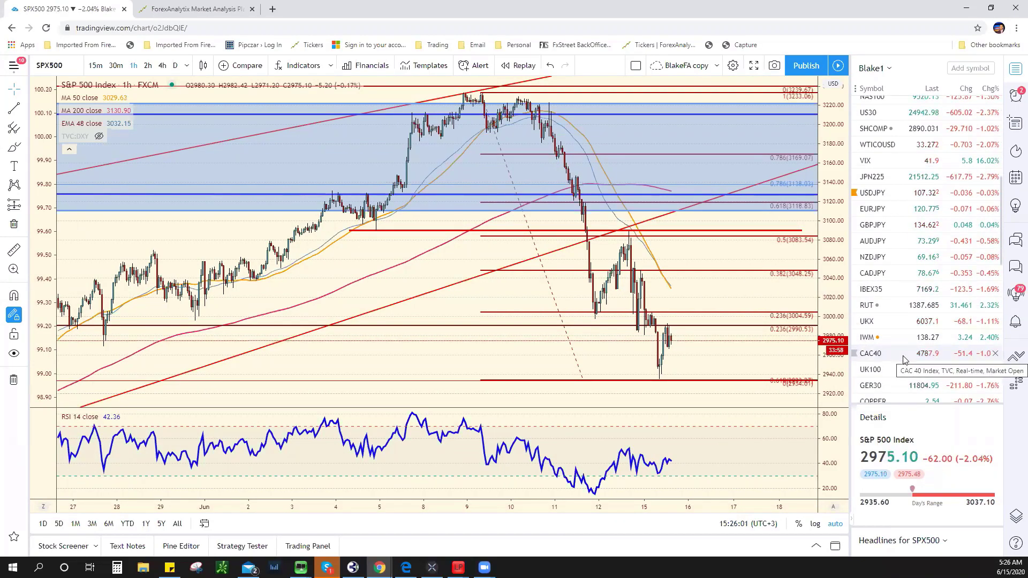
# Load the AUDJPY hourly chart and zoom to show the head-and-shoulders and its 72.0 target
pyautogui.click(909, 244)
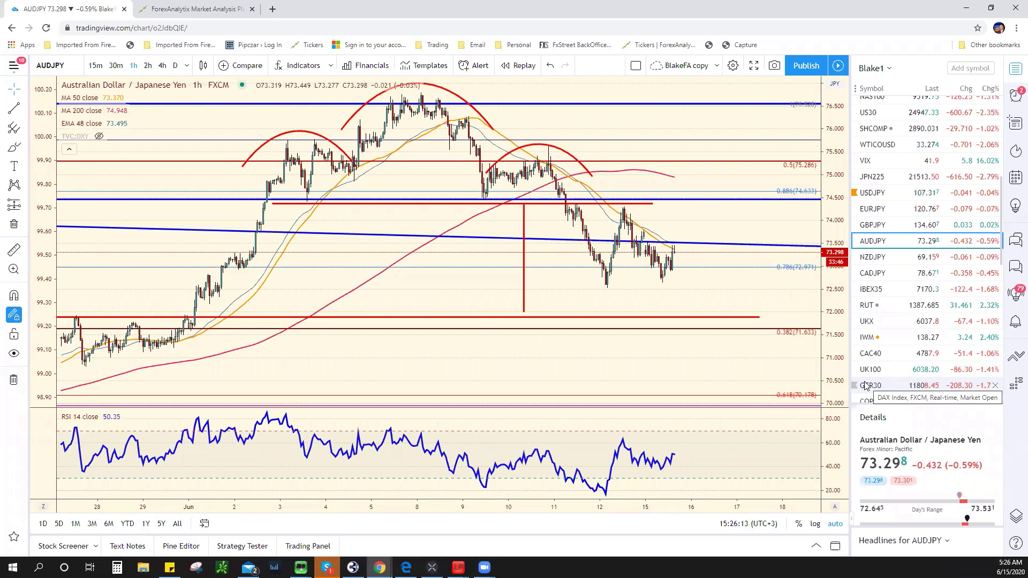
pyautogui.scroll(-2, 865, 386)
pyautogui.scroll(3, 856, 377)
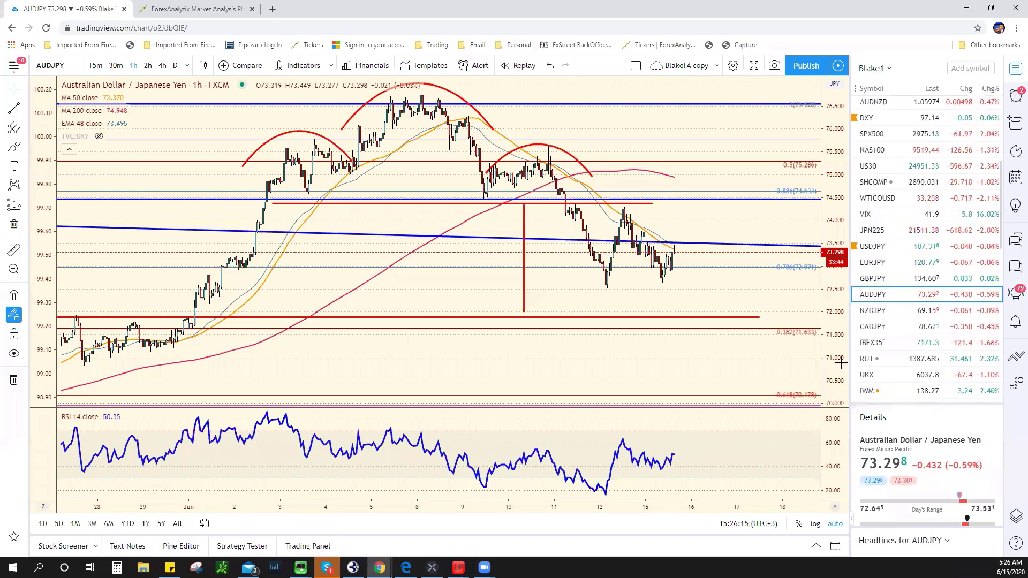
pyautogui.scroll(-1, 579, 326)
pyautogui.scroll(-1, 578, 329)
pyautogui.scroll(-1, 579, 331)
pyautogui.scroll(-2, 579, 331)
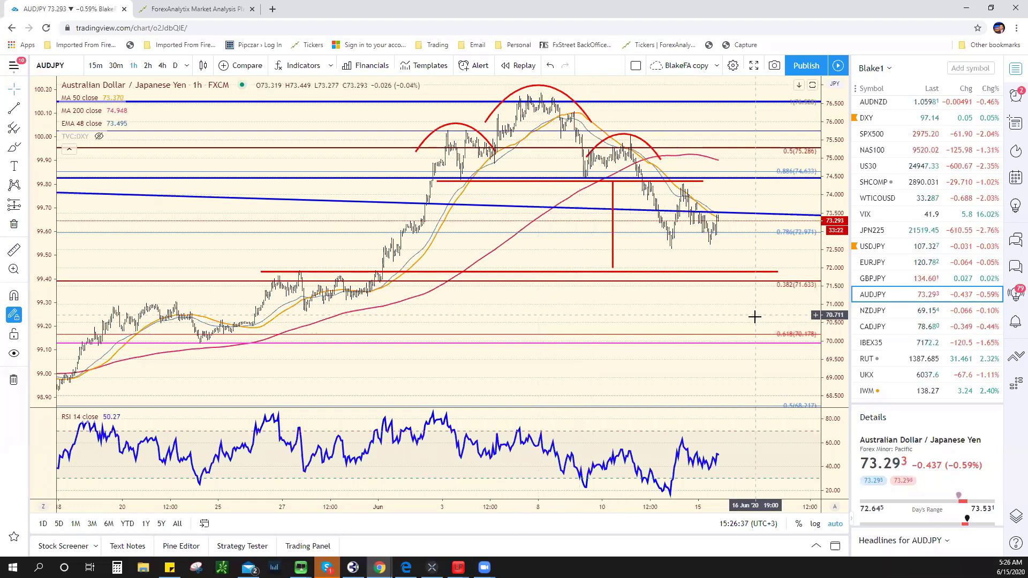
pyautogui.scroll(2, 752, 319)
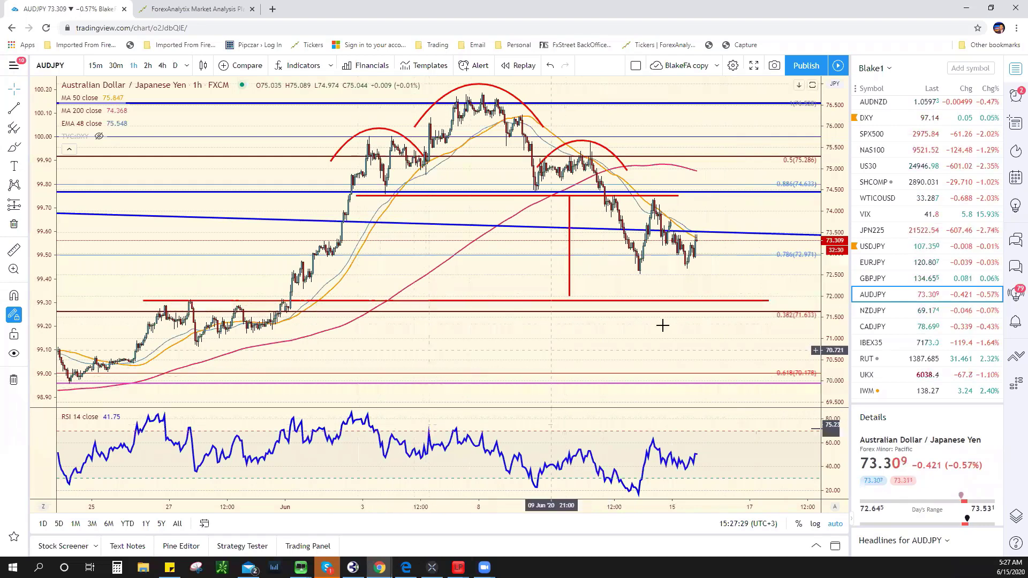
pyautogui.scroll(1, 946, 274)
pyautogui.scroll(5, 947, 274)
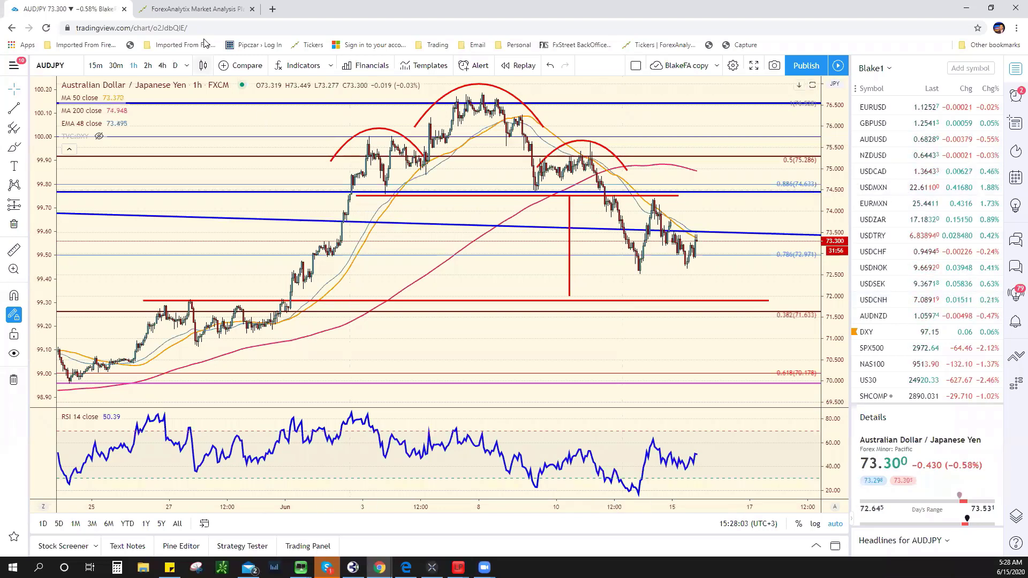
# List the active tickers on ForexAnalytix, then follow the Forest Park FX banner to the Reimbursement Program
pyautogui.click(193, 8)
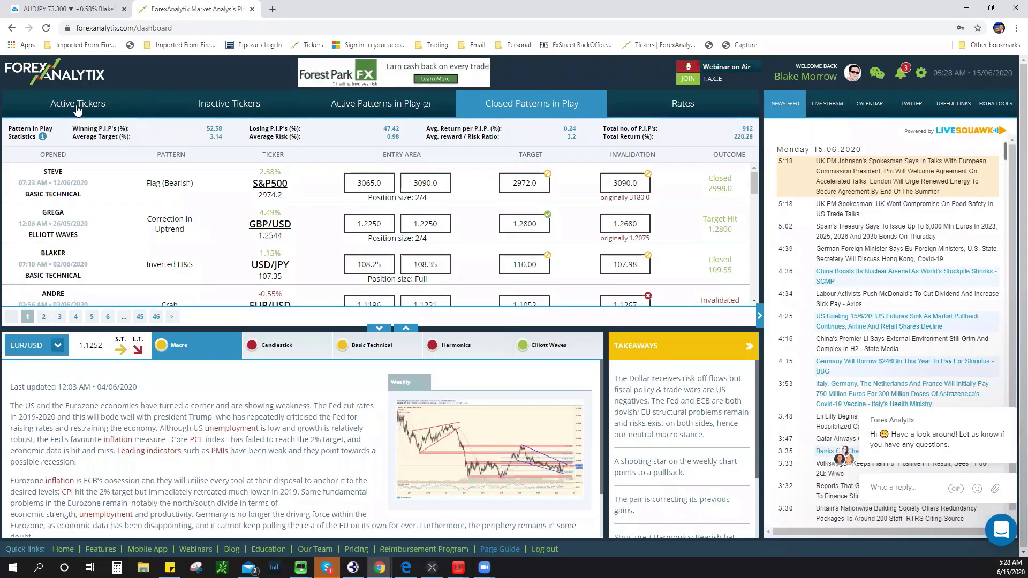
pyautogui.click(76, 107)
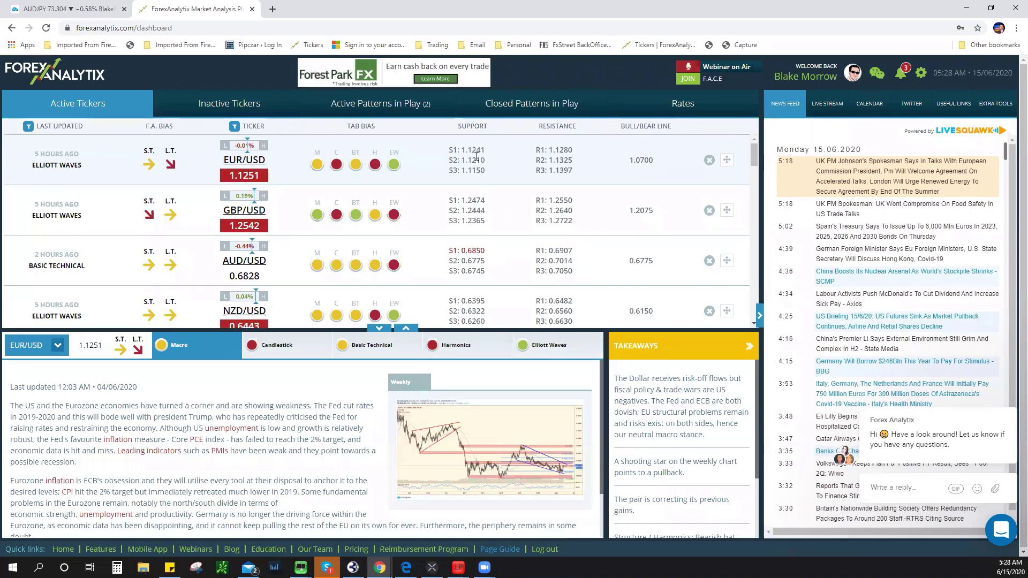
pyautogui.click(339, 74)
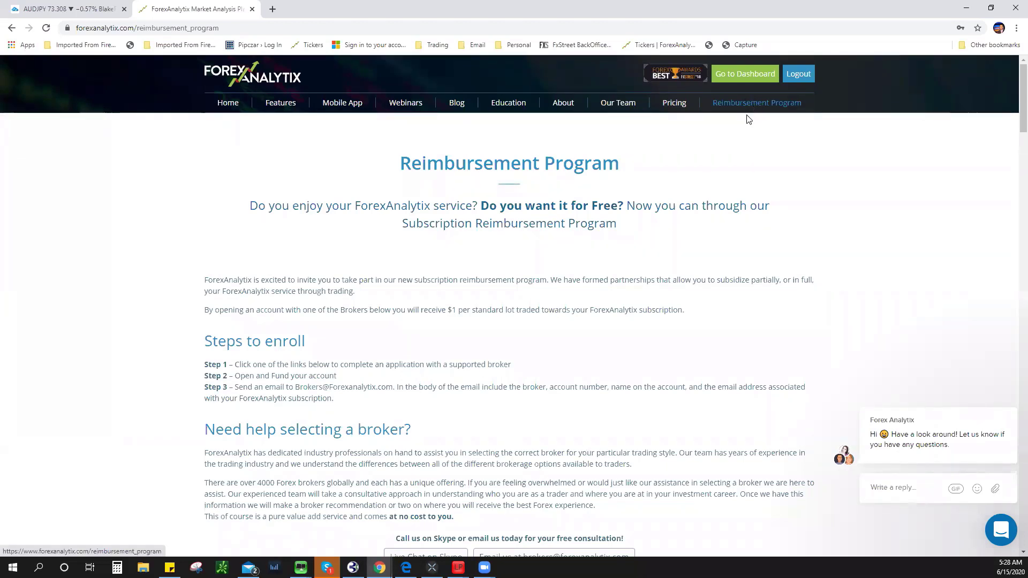
# Scroll through the Reimbursement Program's three enrolment steps and partner broker listings
pyautogui.scroll(-2, 629, 349)
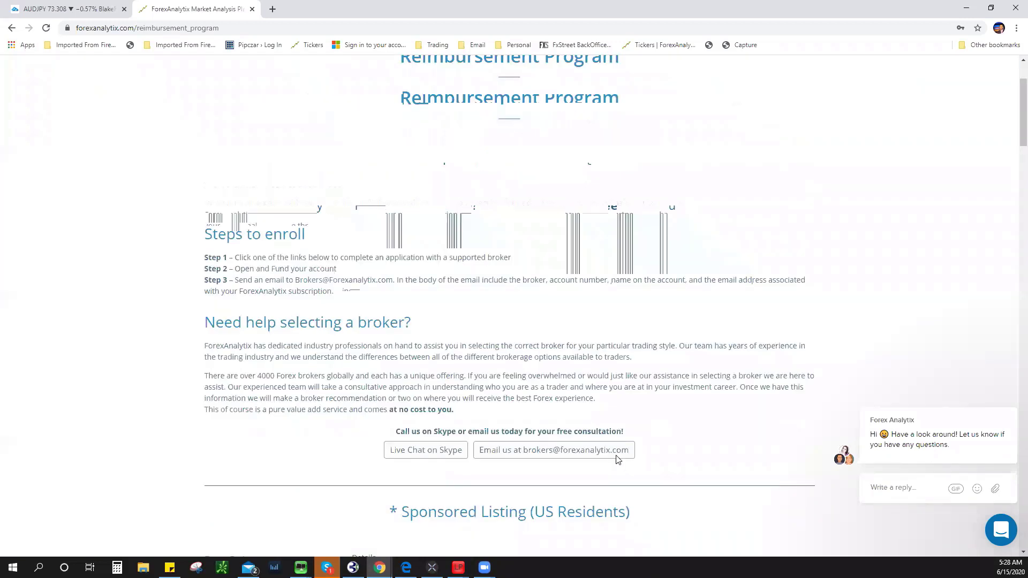
pyautogui.scroll(-2, 616, 460)
pyautogui.scroll(-8, 617, 460)
pyautogui.scroll(-5, 616, 461)
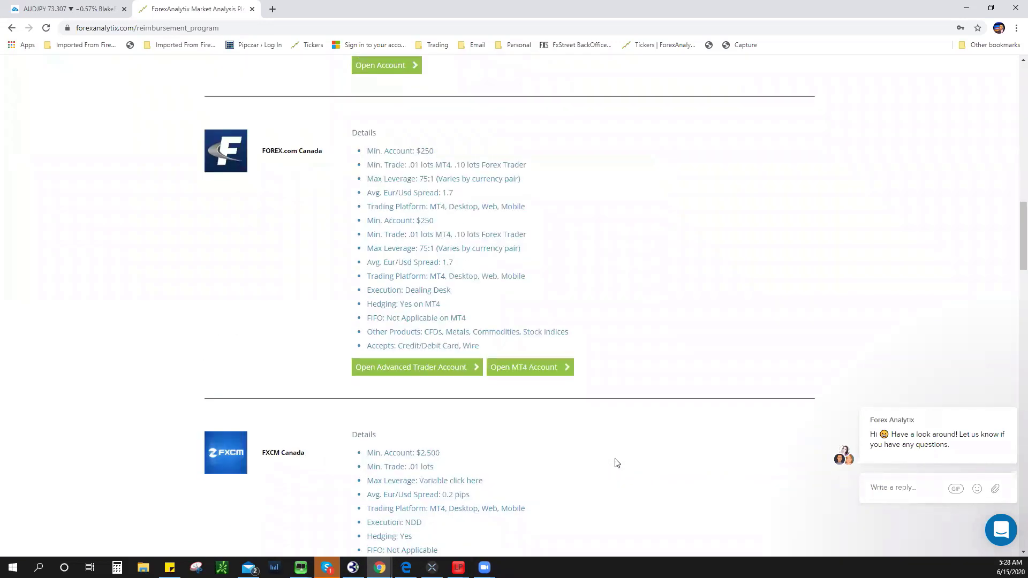
pyautogui.scroll(7, 614, 460)
pyautogui.scroll(5, 613, 452)
pyautogui.scroll(6, 610, 444)
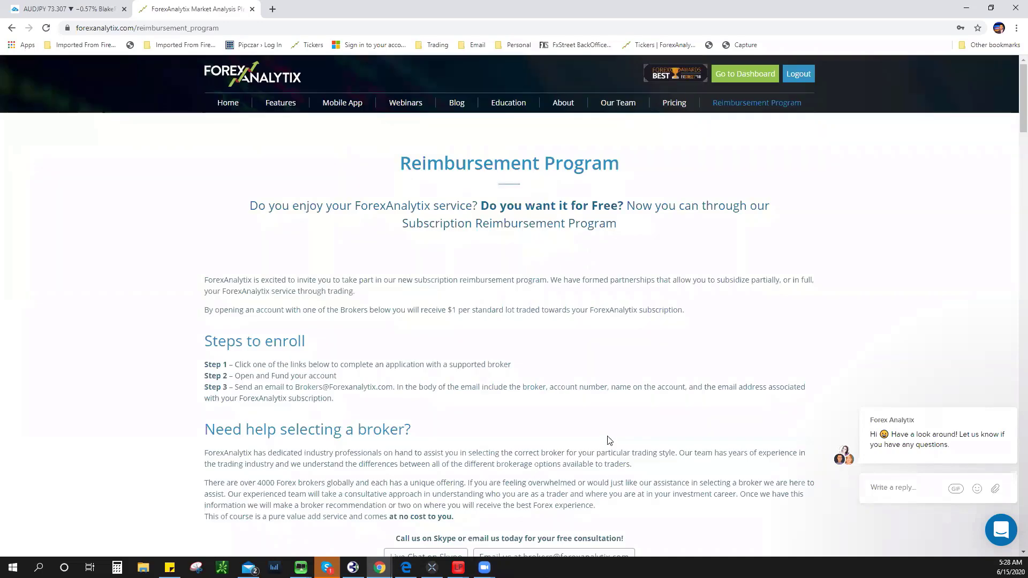
pyautogui.scroll(-4, 609, 440)
pyautogui.scroll(4, 609, 438)
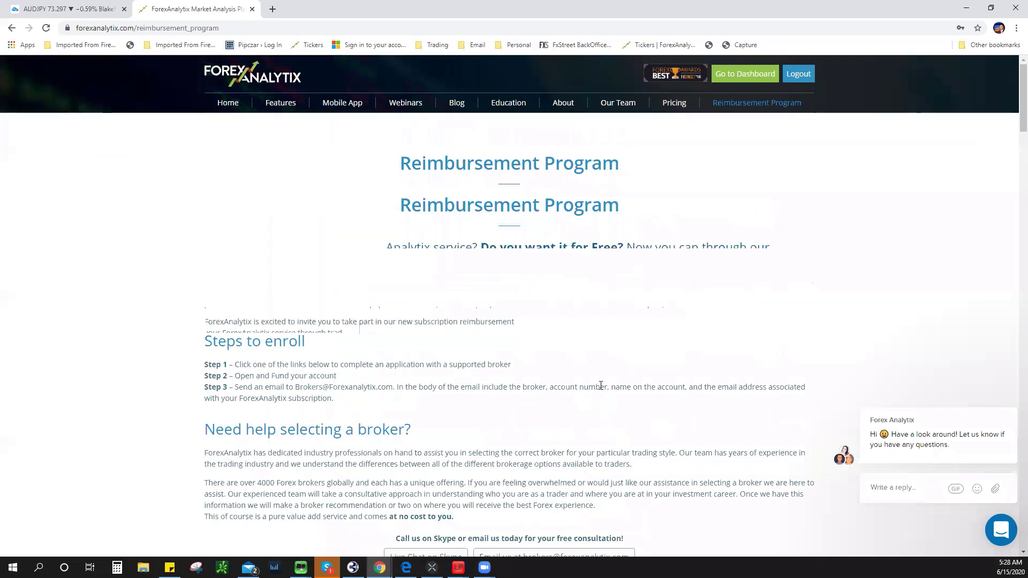
pyautogui.scroll(-3, 601, 382)
pyautogui.scroll(3, 601, 391)
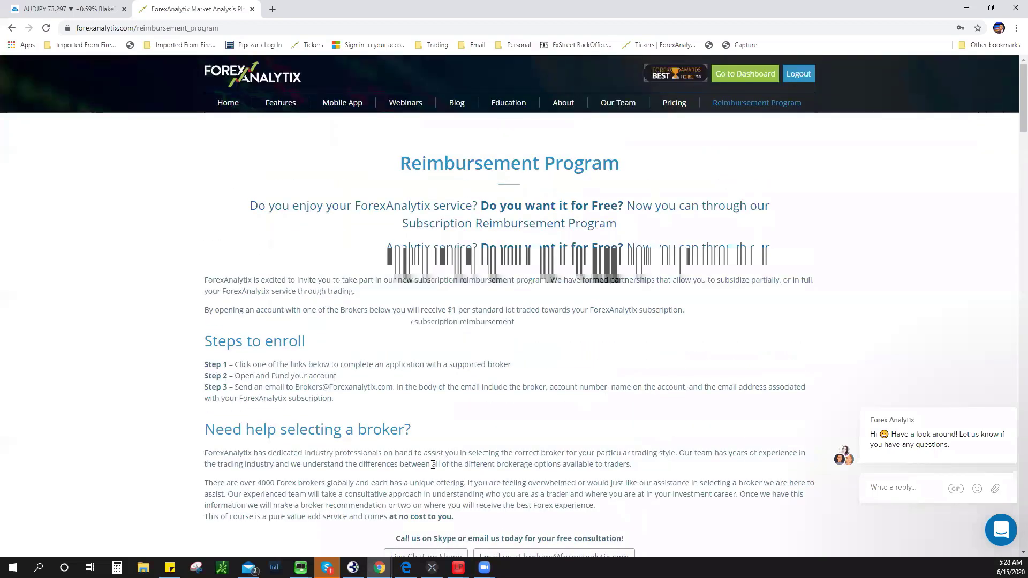
pyautogui.scroll(-1, 525, 465)
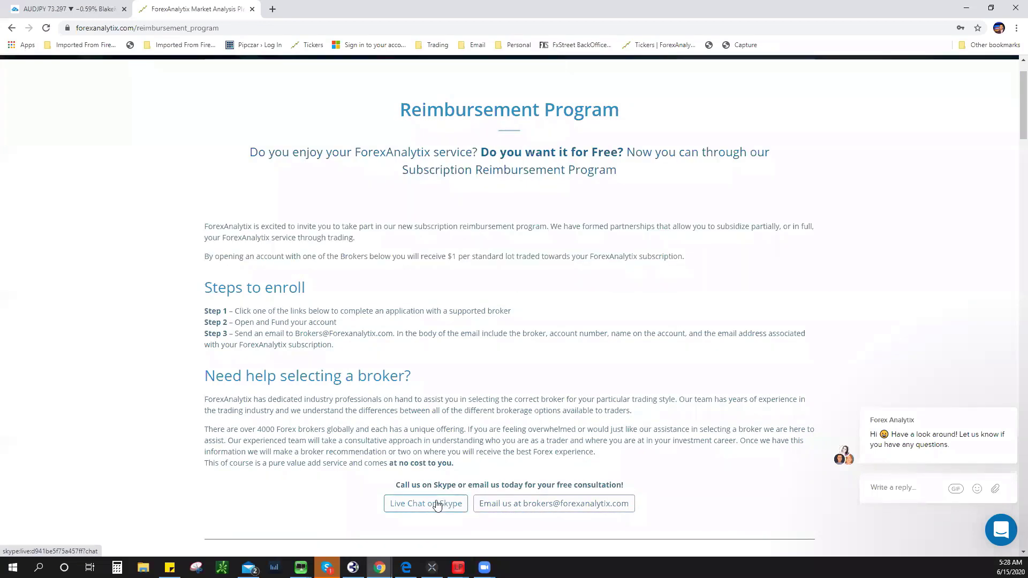
pyautogui.scroll(1, 295, 208)
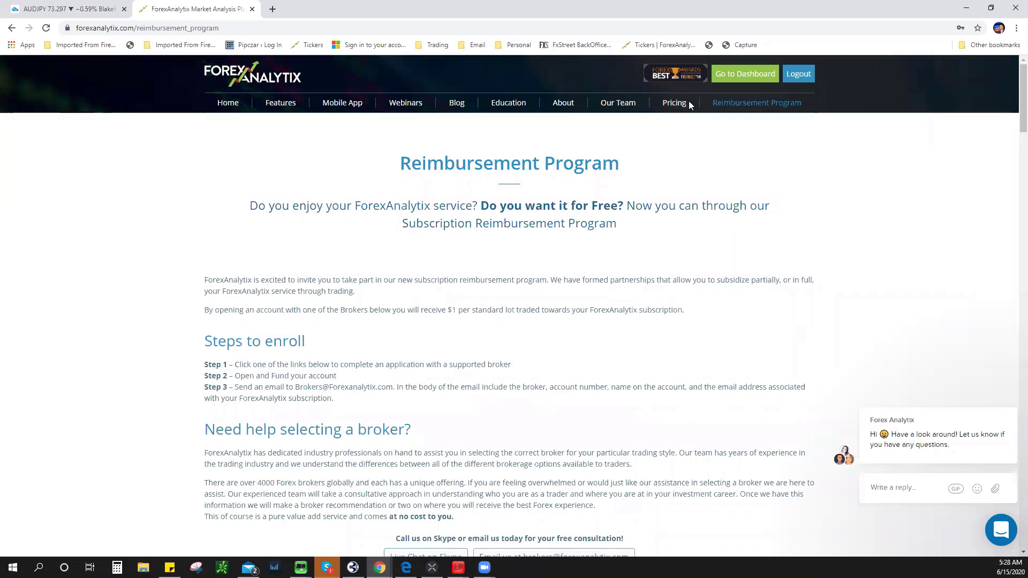
# Go to the ForexAnalytix home page and back to the member dashboard
pyautogui.click(240, 86)
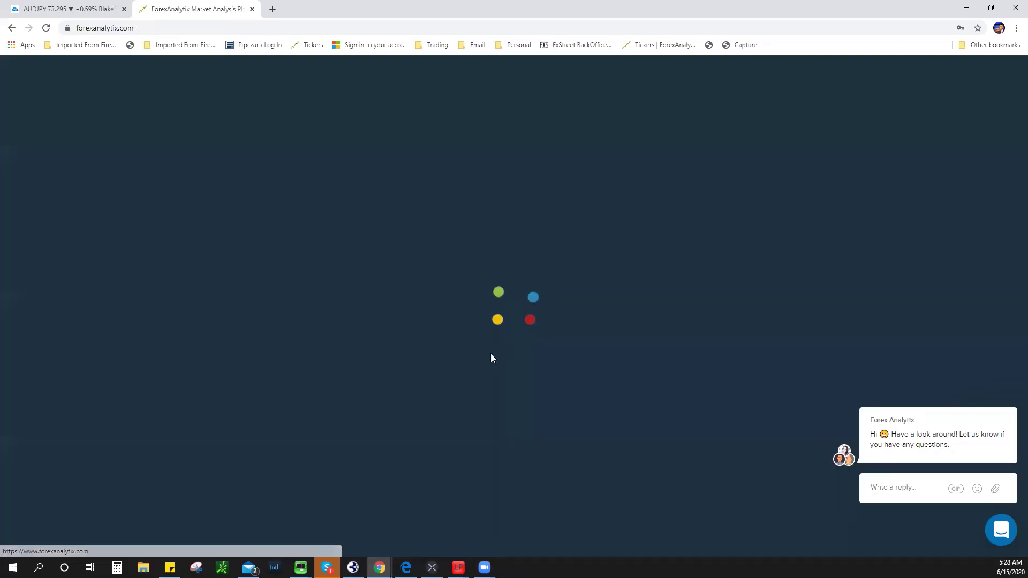
pyautogui.click(736, 83)
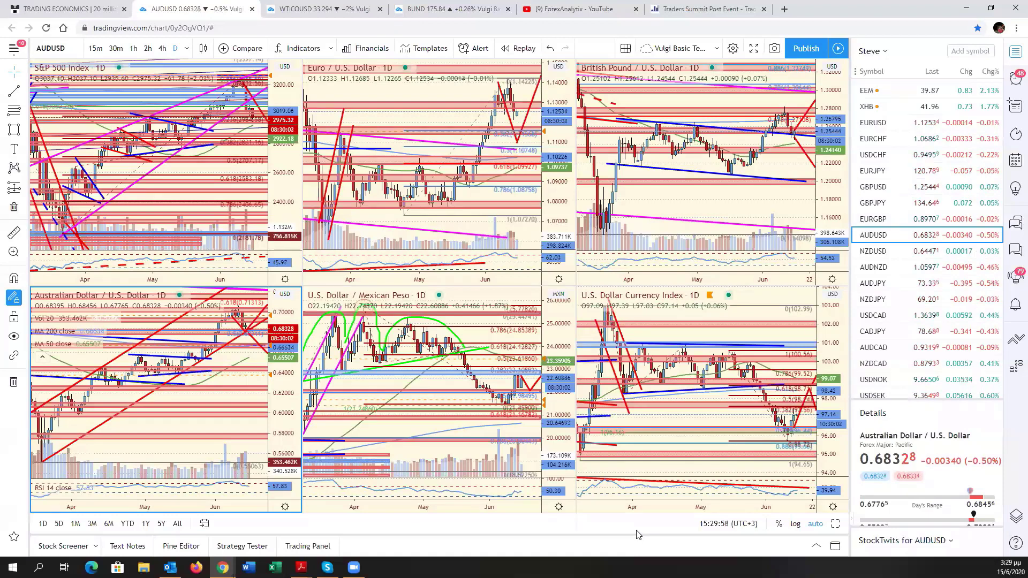
# Dismiss the EURNZD alert and switch the USD/MXN pane's symbol to USDCAD
pyautogui.click(497, 364)
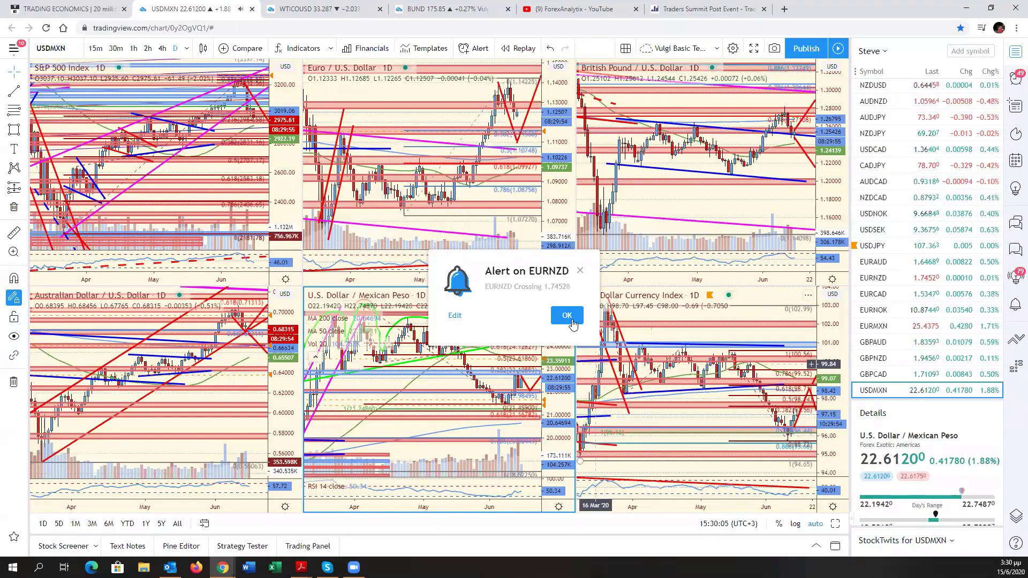
pyautogui.press('Escape')
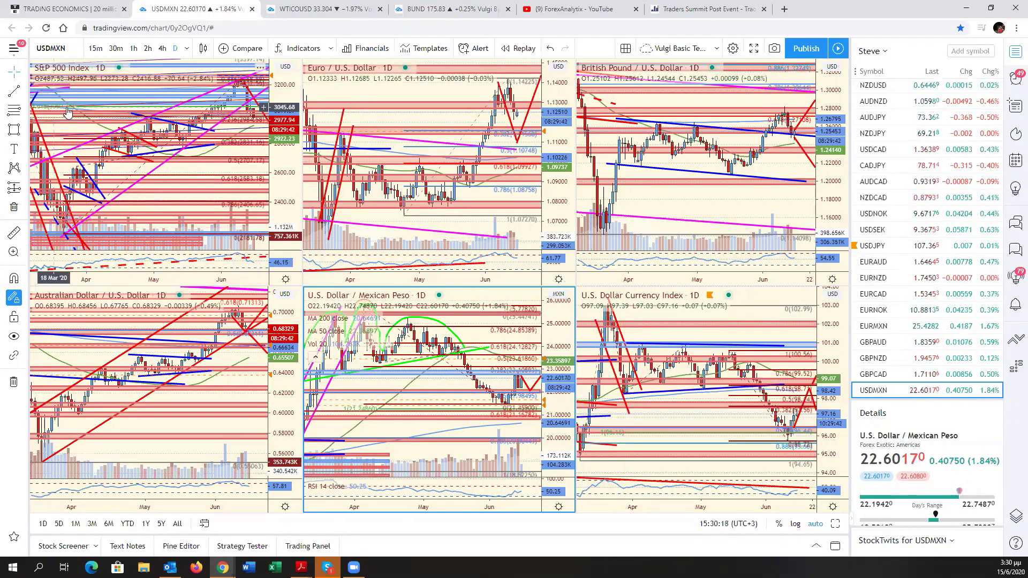
pyautogui.click(72, 48)
pyautogui.write('usdcad')
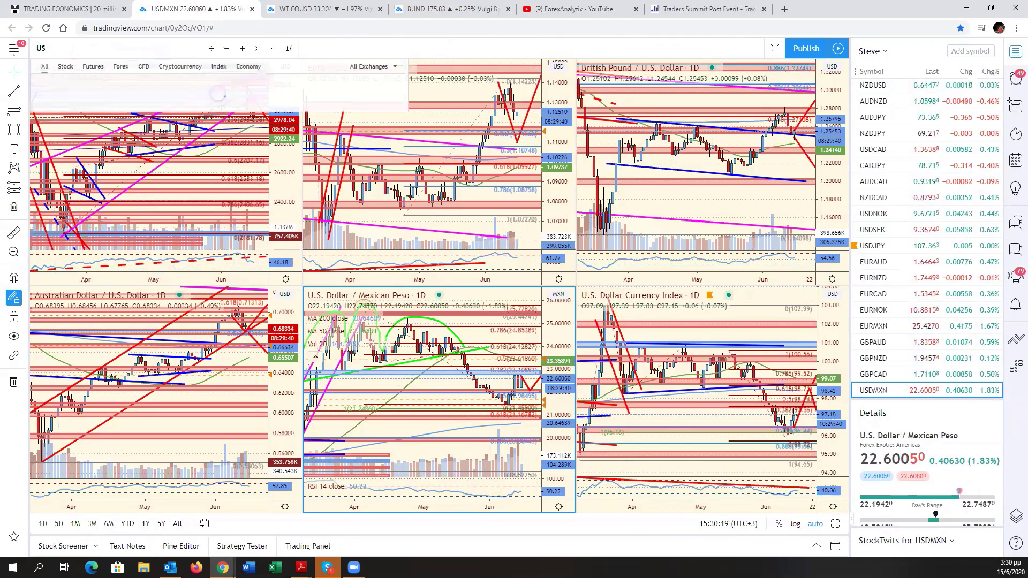
pyautogui.press('Return')
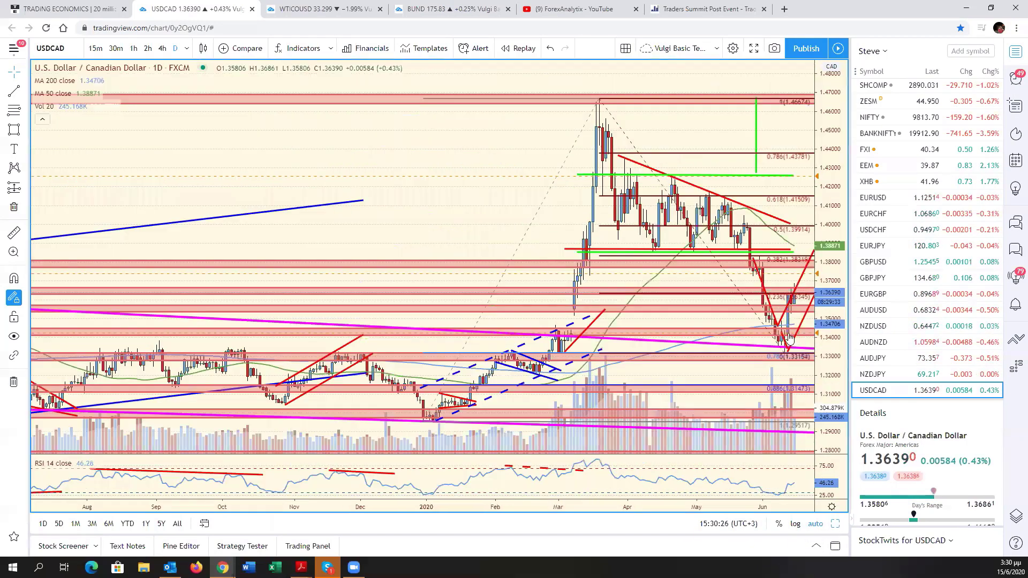
# Maximize USD/CAD, shift it left for space into July, compress the price scale, then restore the grid
pyautogui.click(835, 523)
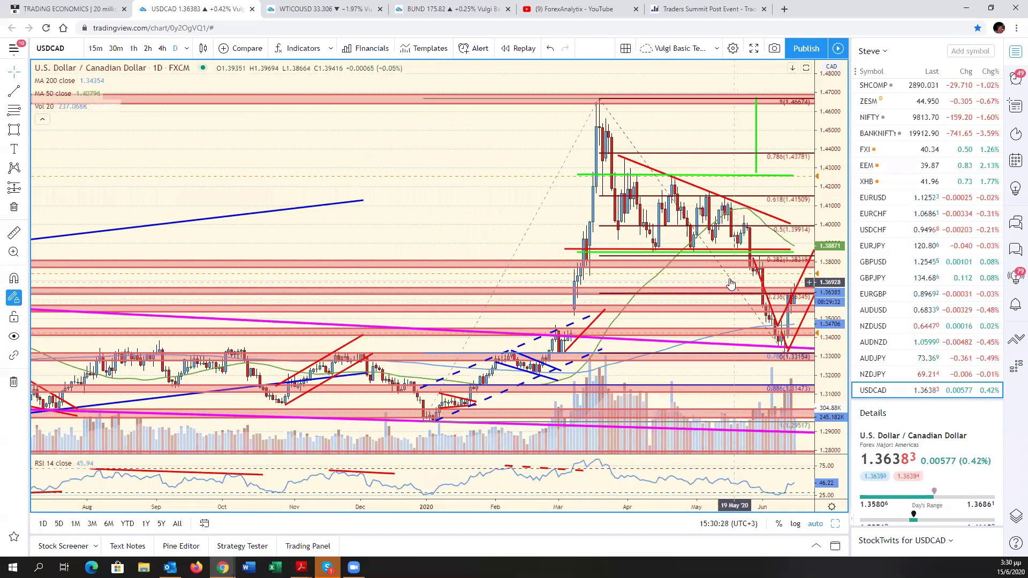
pyautogui.moveTo(739, 275); pyautogui.dragTo(707, 272)
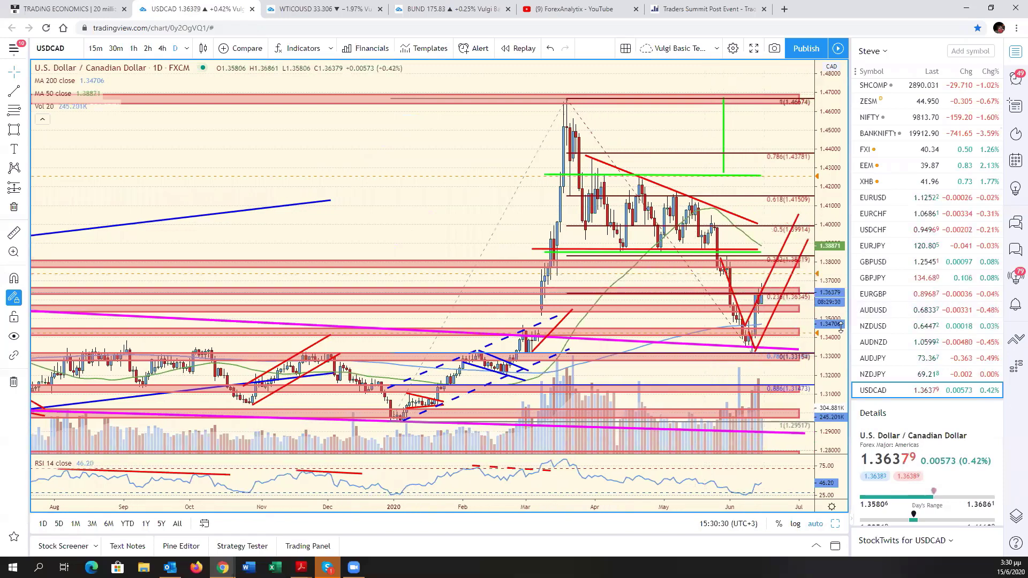
pyautogui.moveTo(841, 327); pyautogui.dragTo(836, 383)
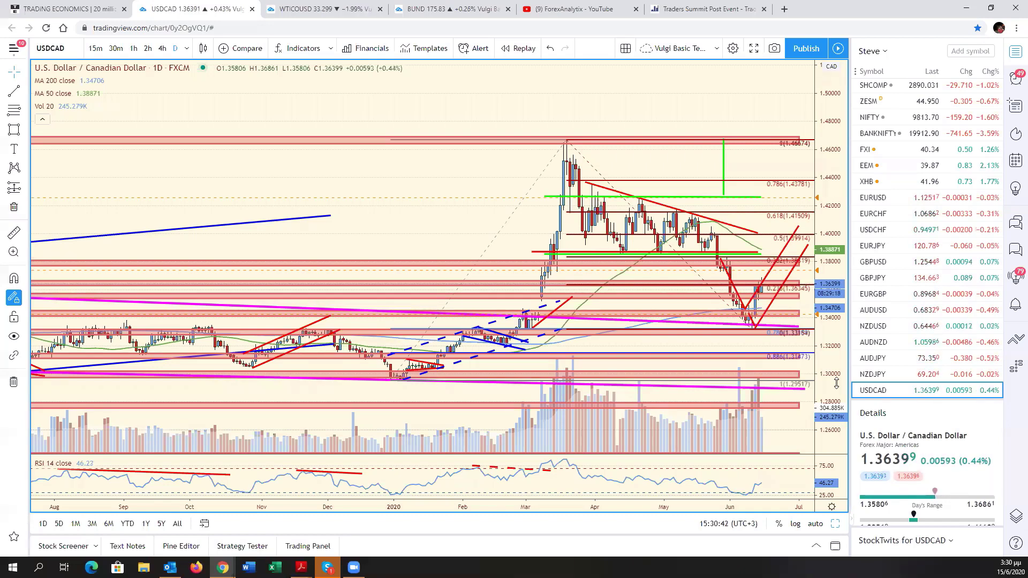
pyautogui.moveTo(791, 429); pyautogui.dragTo(787, 406)
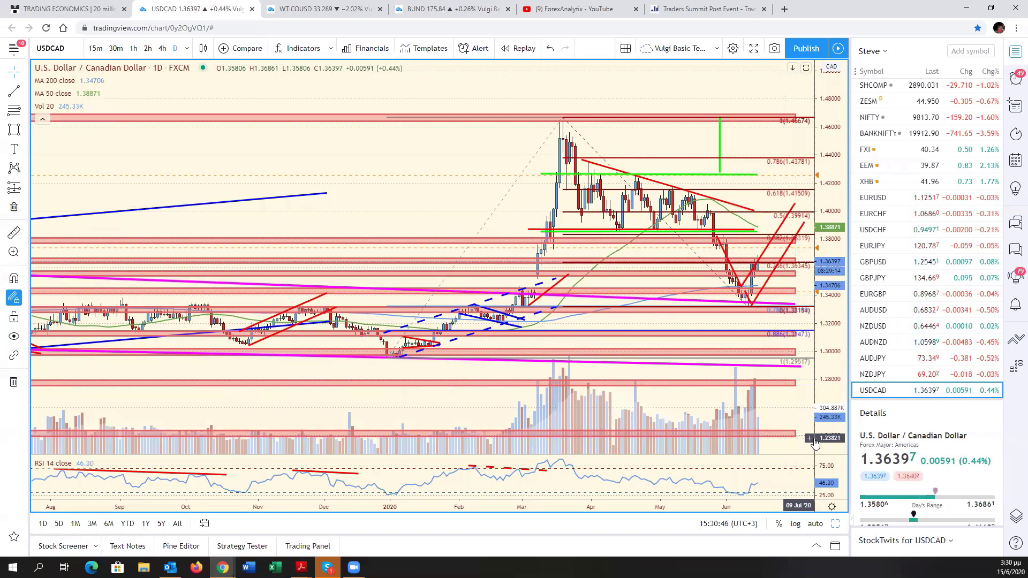
pyautogui.click(836, 524)
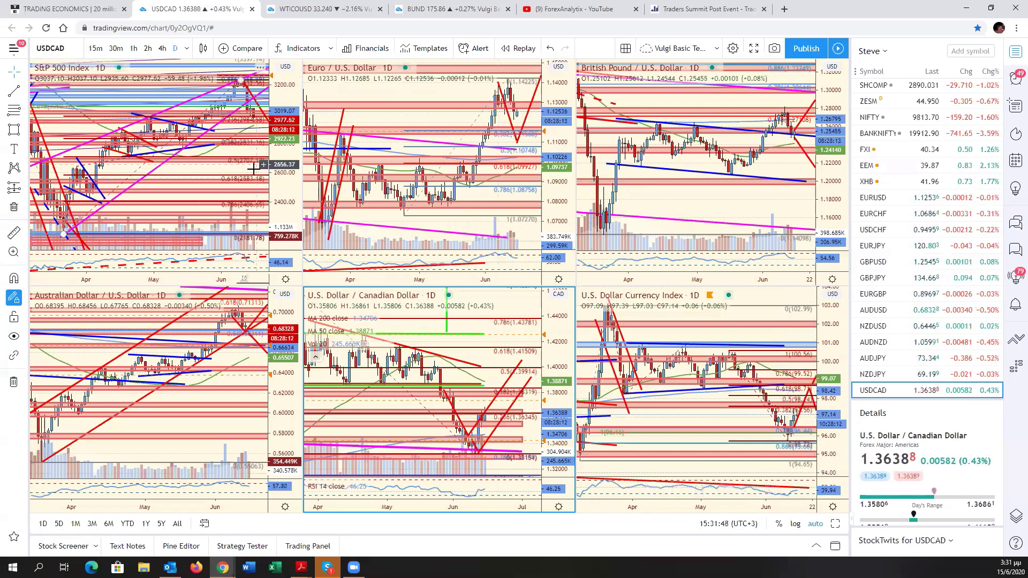
# Maximize the S&P 500 daily chart, shift it left, and widen the price range to about 1700–3600
pyautogui.click(271, 182)
pyautogui.hotkey('alt', 'Return')
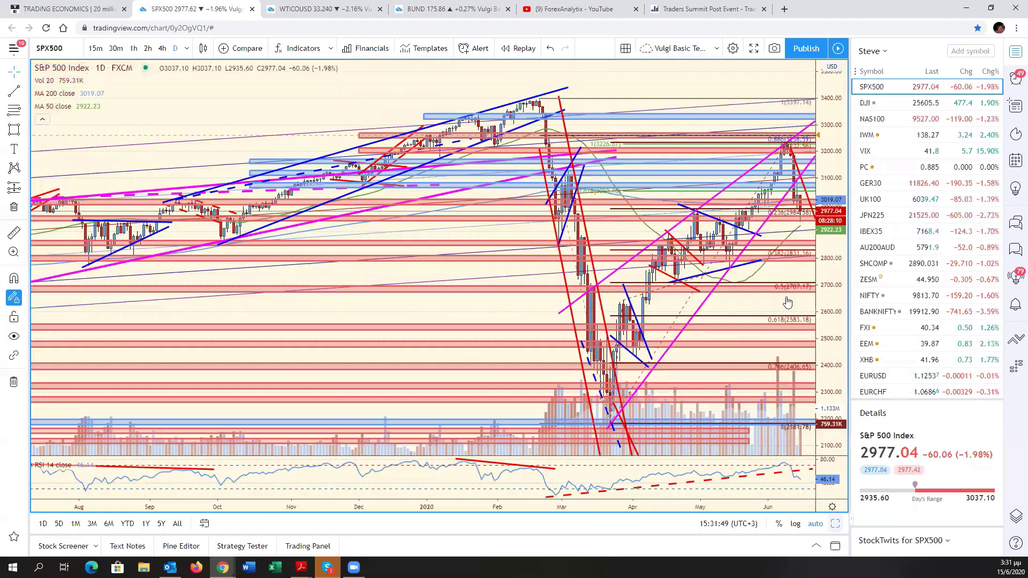
pyautogui.moveTo(796, 261); pyautogui.dragTo(738, 261)
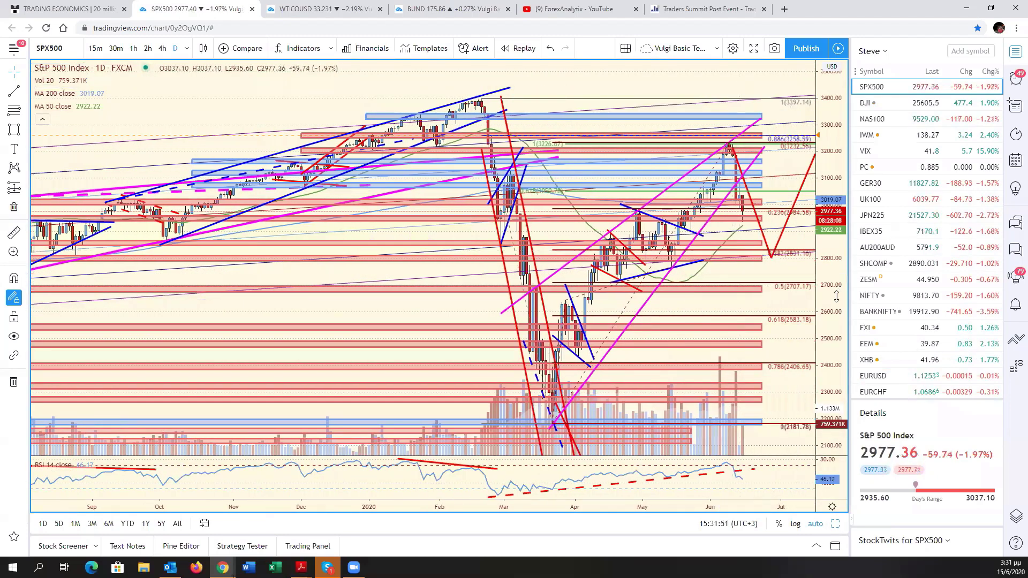
pyautogui.moveTo(830, 361); pyautogui.dragTo(830, 385)
pyautogui.moveTo(791, 324); pyautogui.dragTo(777, 306)
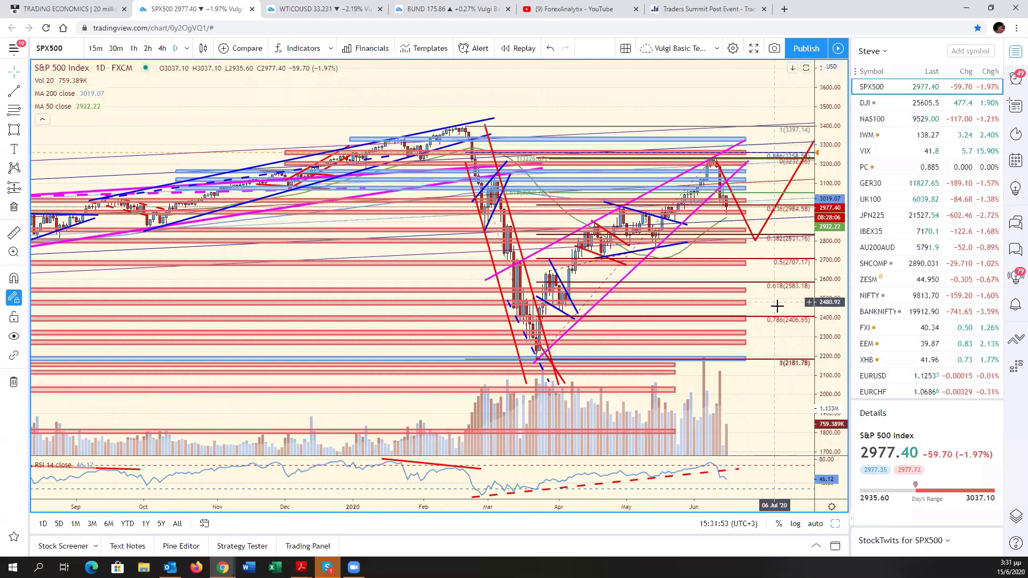
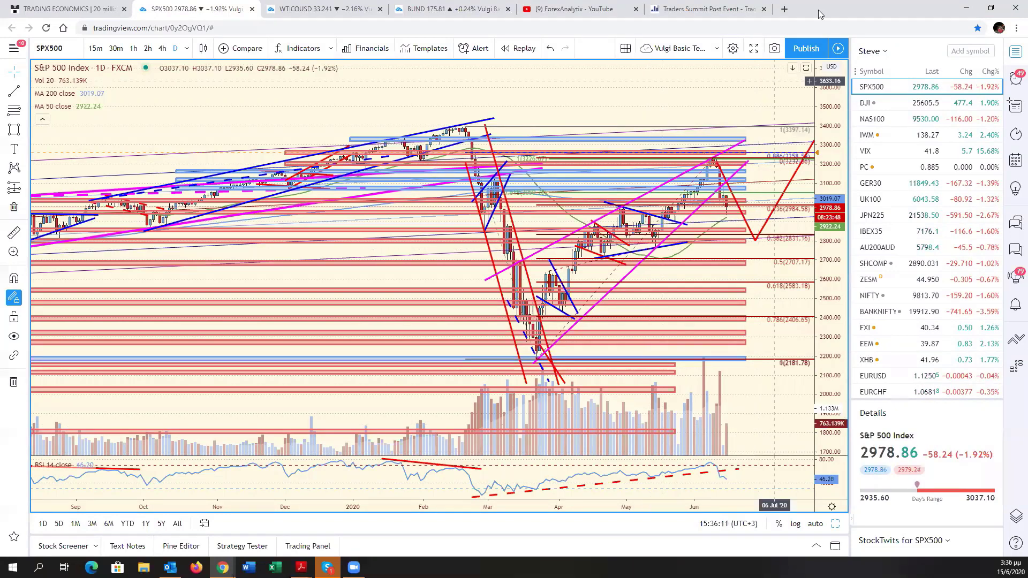
# Google 'cantillon effect' in a new tab and open AIER's 'Cantillon Effects and Money Neutrality' article
pyautogui.click(784, 9)
pyautogui.write('cantil')
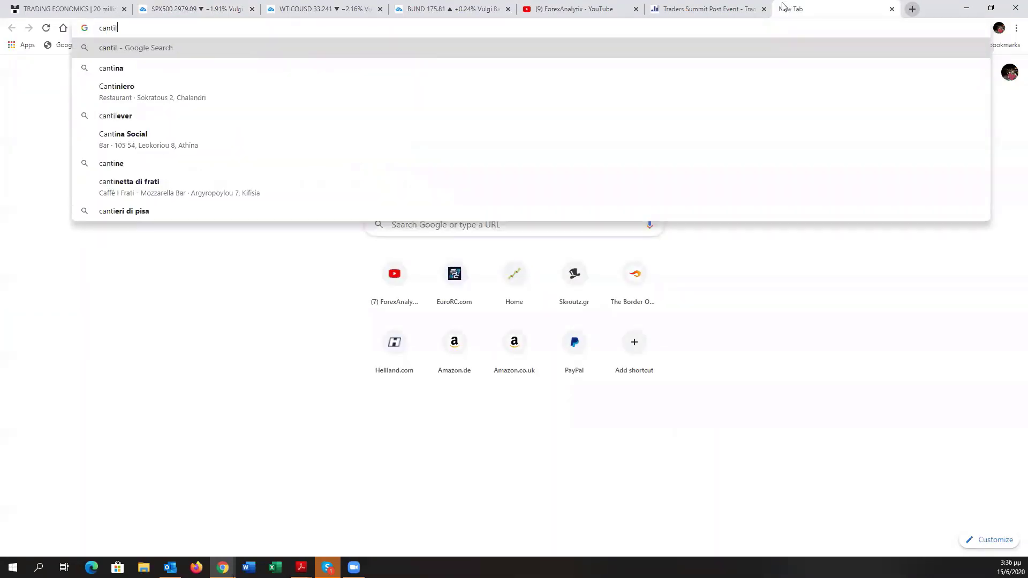
pyautogui.write('lo')
pyautogui.press('Return')
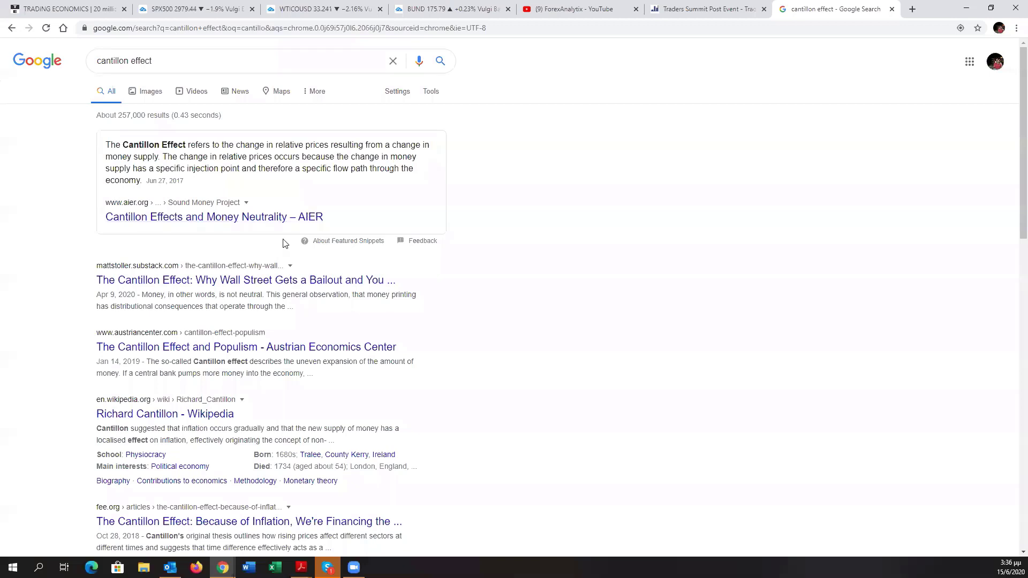
pyautogui.click(222, 224)
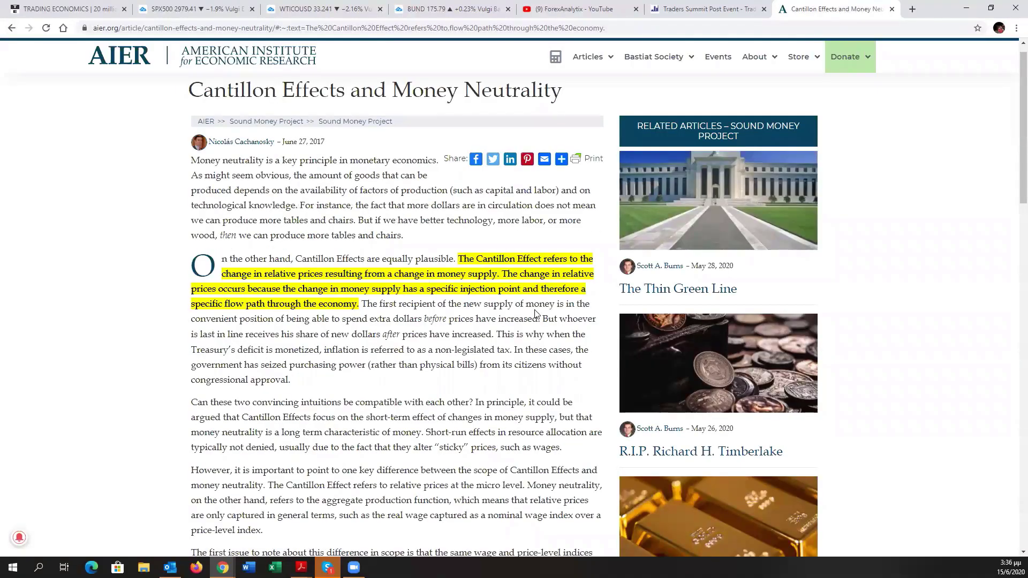
# Go back to the SPX500 chart tab and close the AIER article tab
pyautogui.hotkey('ctrl', '2')
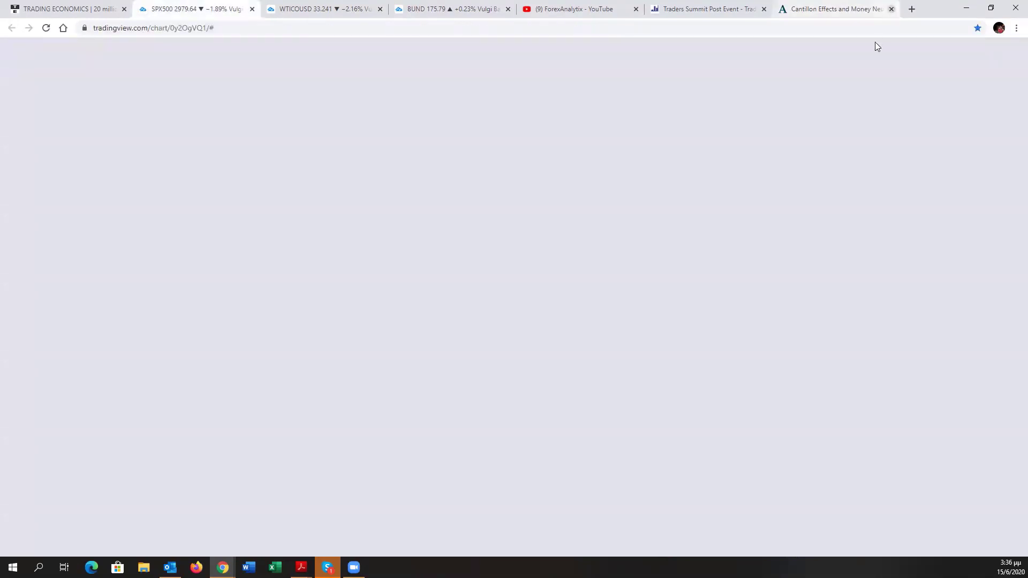
pyautogui.click(891, 9)
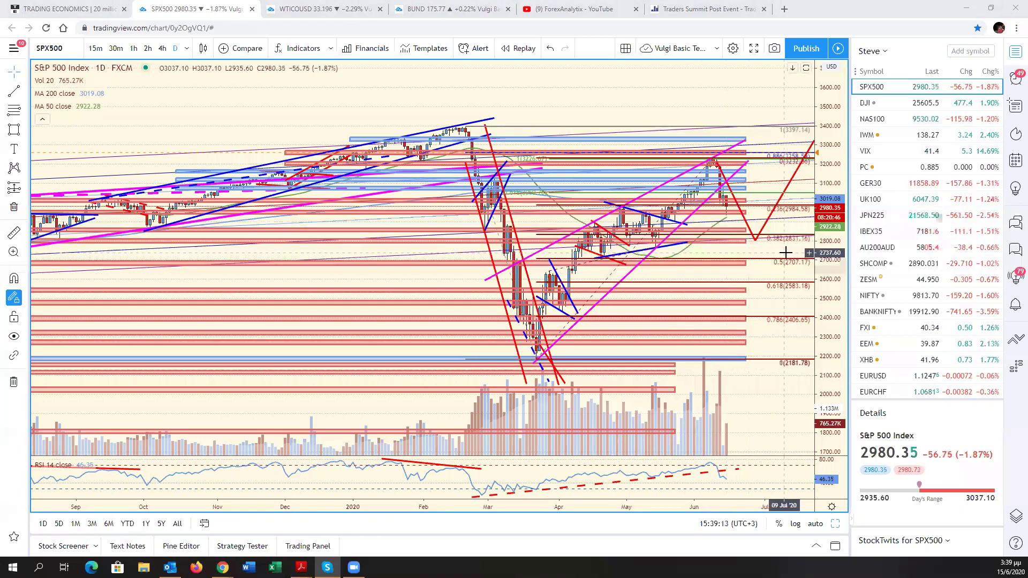
# Pan and zoom the S&P 500 daily chart, stretching the price scale to enlarge the candles
pyautogui.moveTo(786, 252)
pyautogui.mouseDown()
pyautogui.moveTo(799, 242)
pyautogui.moveTo(782, 253)
pyautogui.mouseUp()
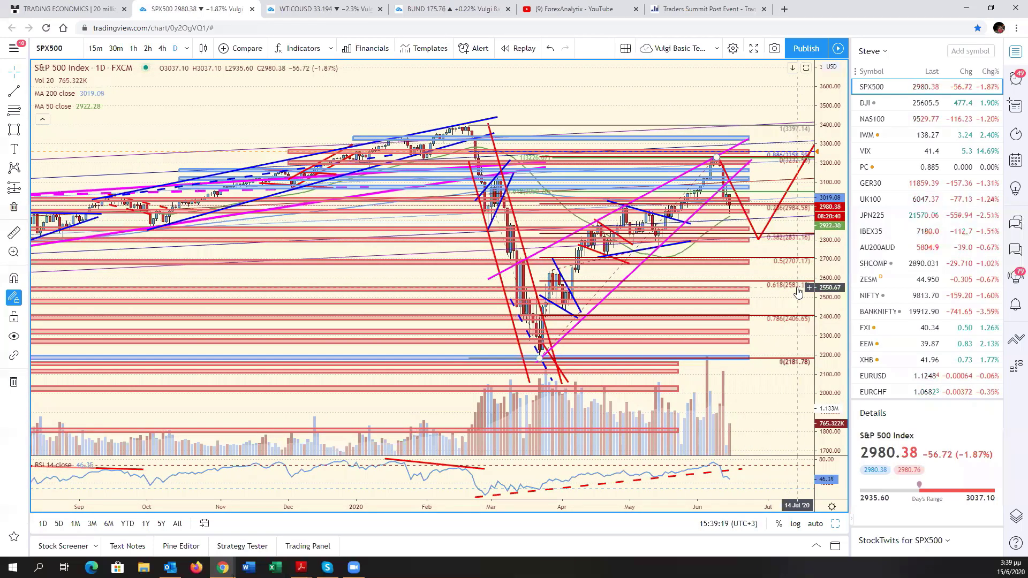
pyautogui.click(836, 525)
pyautogui.click(836, 525)
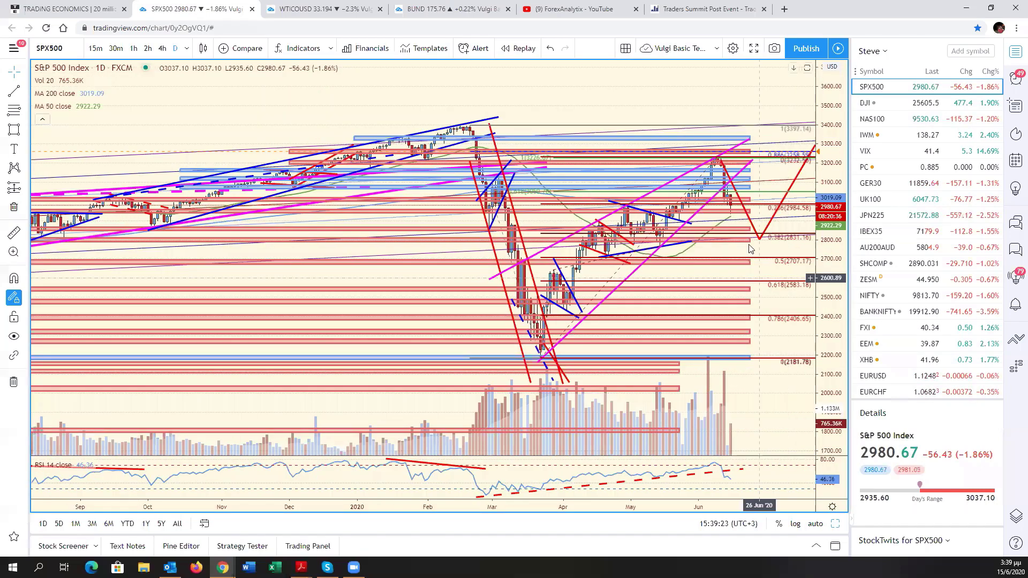
pyautogui.scroll(1, 750, 248)
pyautogui.scroll(2, 747, 248)
pyautogui.scroll(1, 742, 248)
pyautogui.scroll(1, 739, 248)
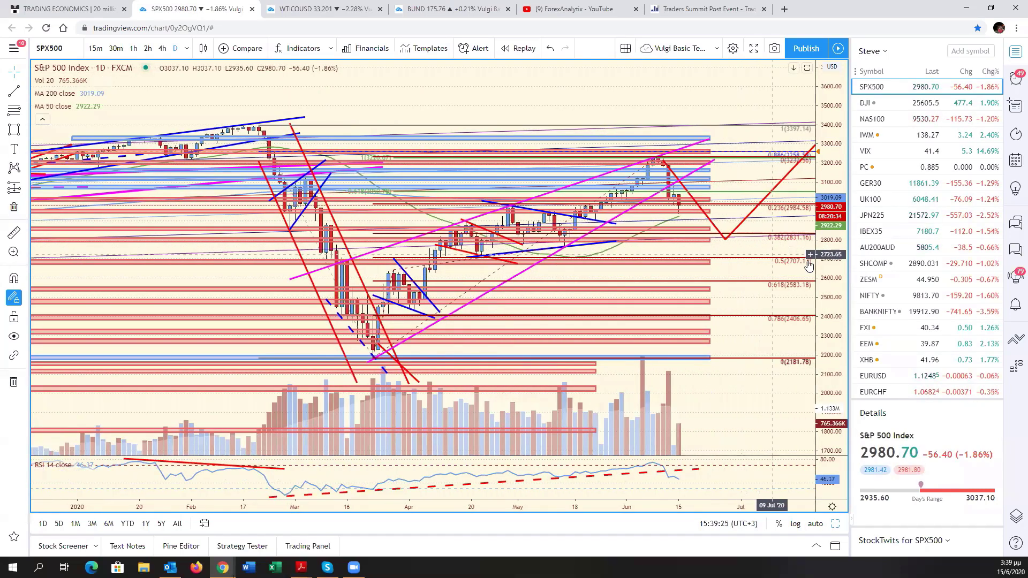
pyautogui.moveTo(830, 265); pyautogui.dragTo(829, 177)
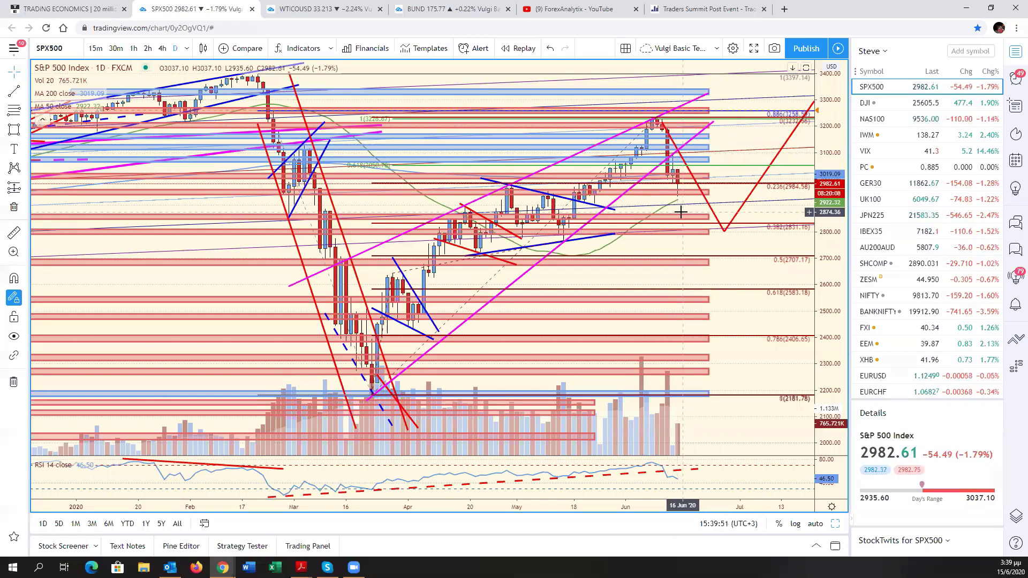
pyautogui.moveTo(669, 160)
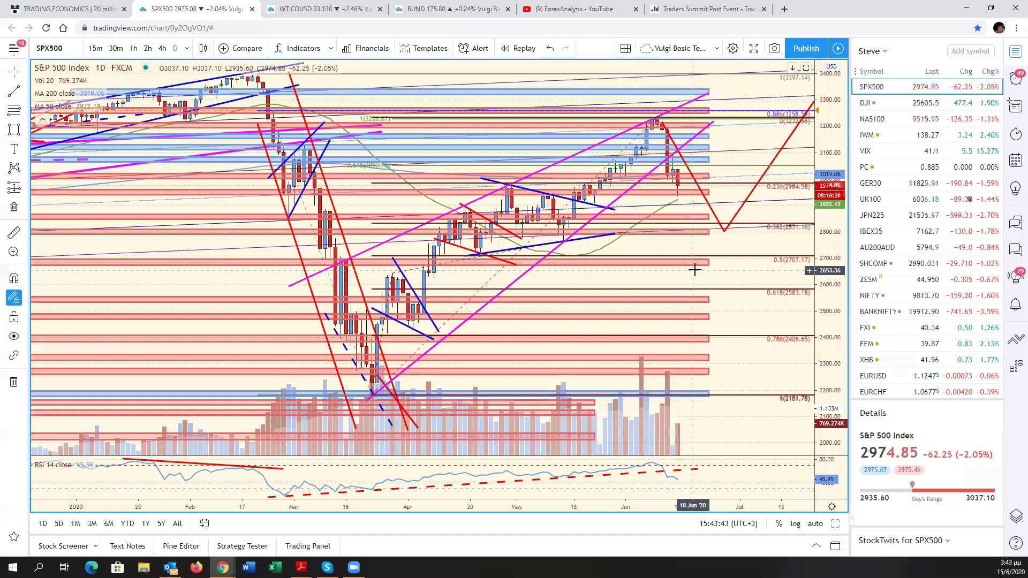
# Zoom the S&P 500 daily chart out to September and compress its price range
pyautogui.scroll(-1, 690, 305)
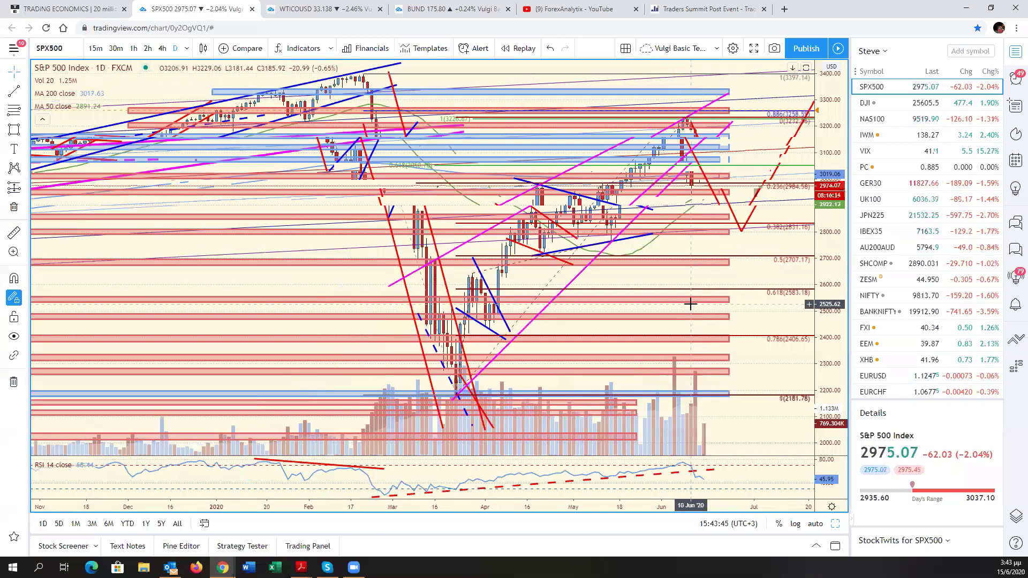
pyautogui.scroll(-1, 690, 304)
pyautogui.scroll(-1, 690, 304)
pyautogui.scroll(-2, 690, 304)
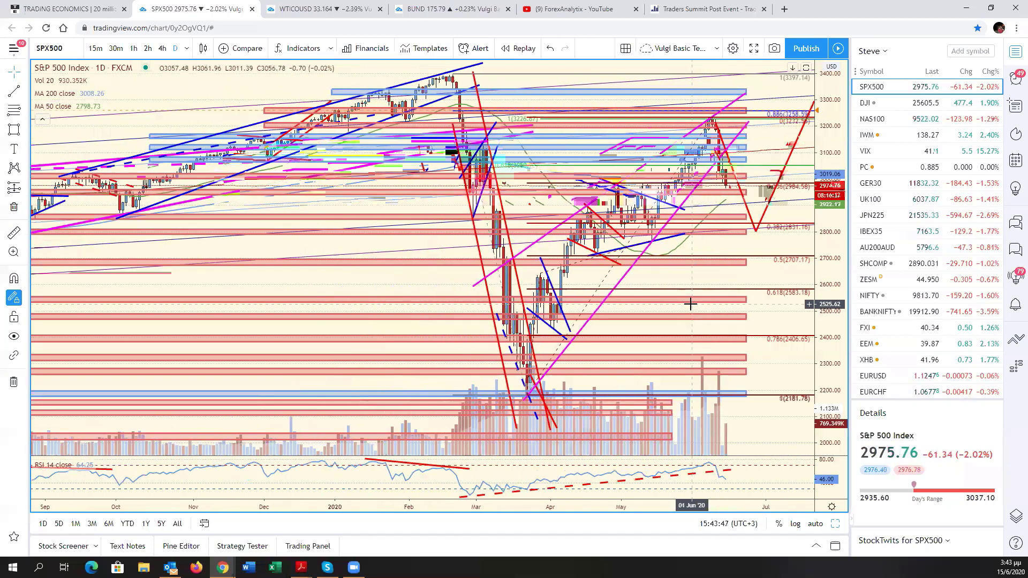
pyautogui.scroll(-1, 690, 304)
pyautogui.scroll(1, 691, 304)
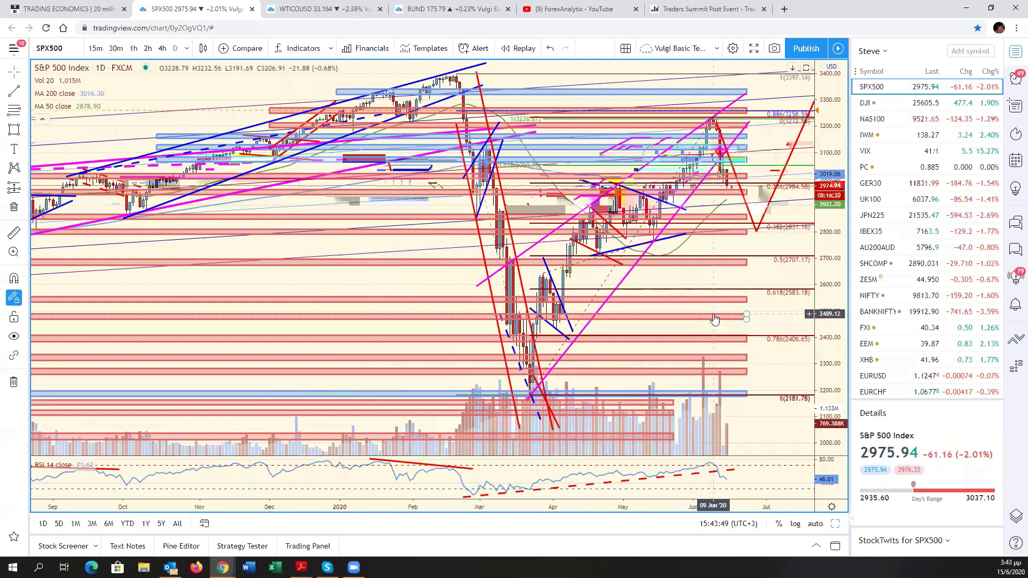
pyautogui.moveTo(833, 316); pyautogui.dragTo(834, 343)
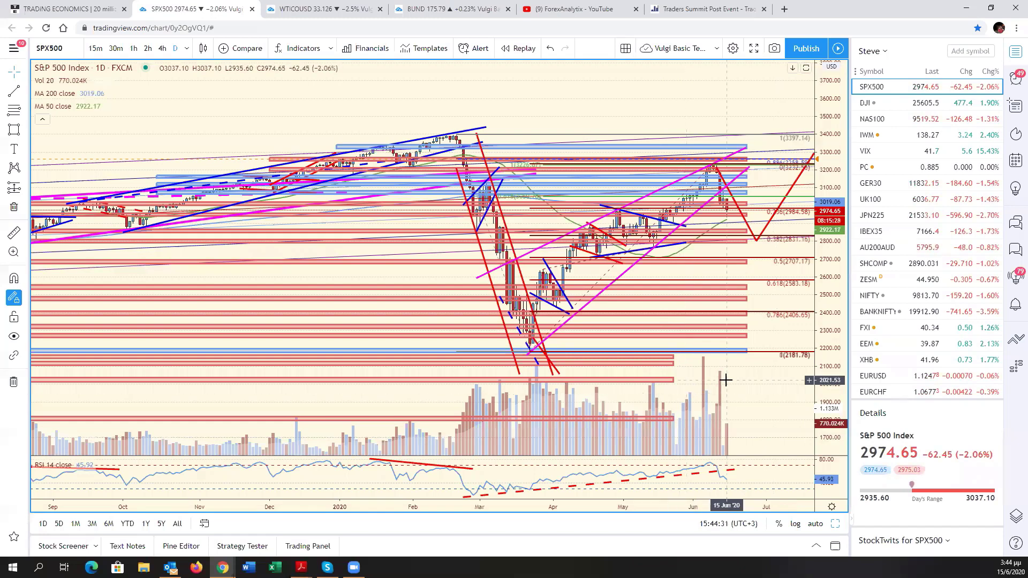
pyautogui.scroll(-1, 723, 381)
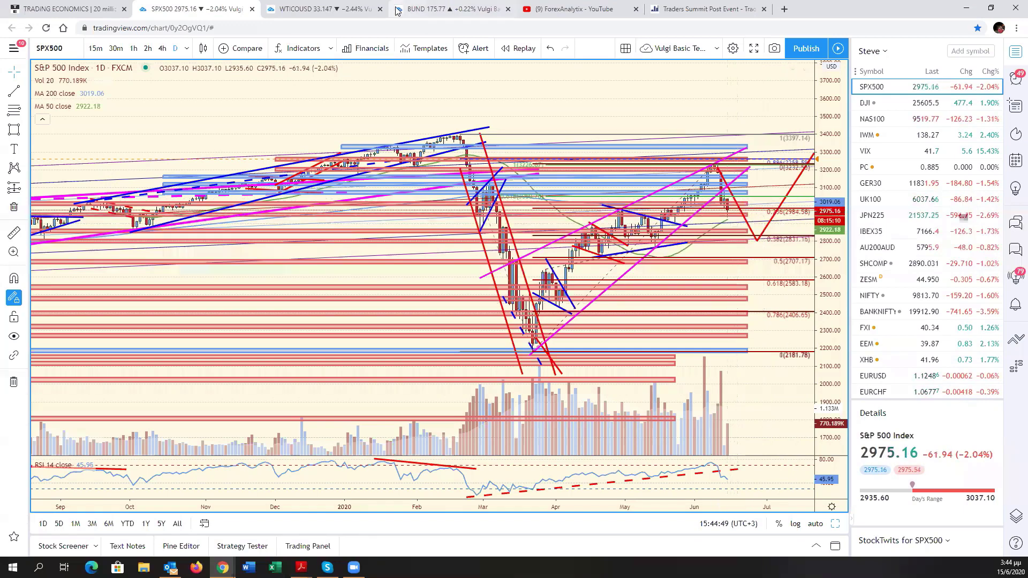
# Open the BUND layout, maximize its 4-hour S&P 500 chart and zoom out to February
pyautogui.click(438, 9)
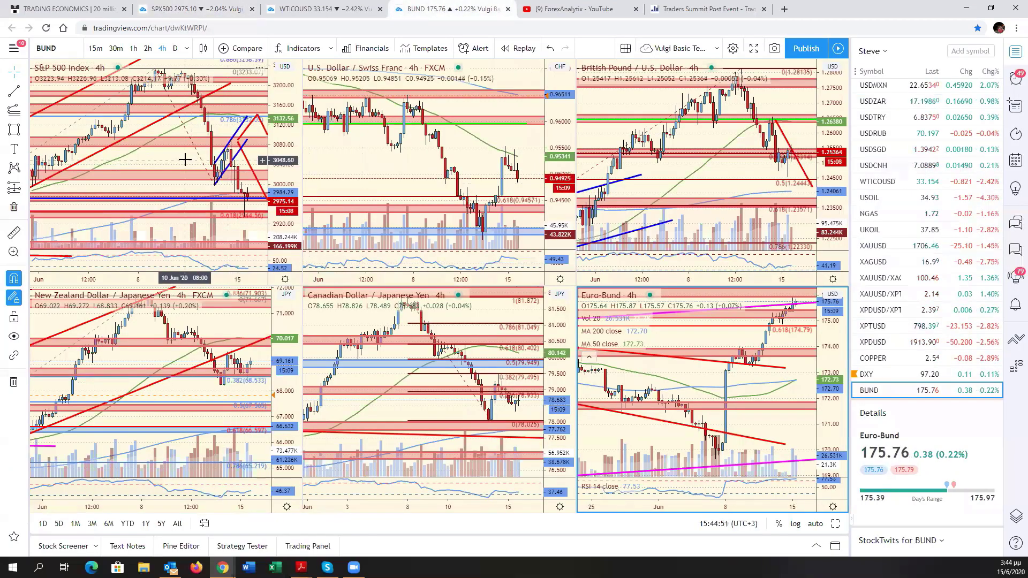
pyautogui.hotkey('alt', 'Return')
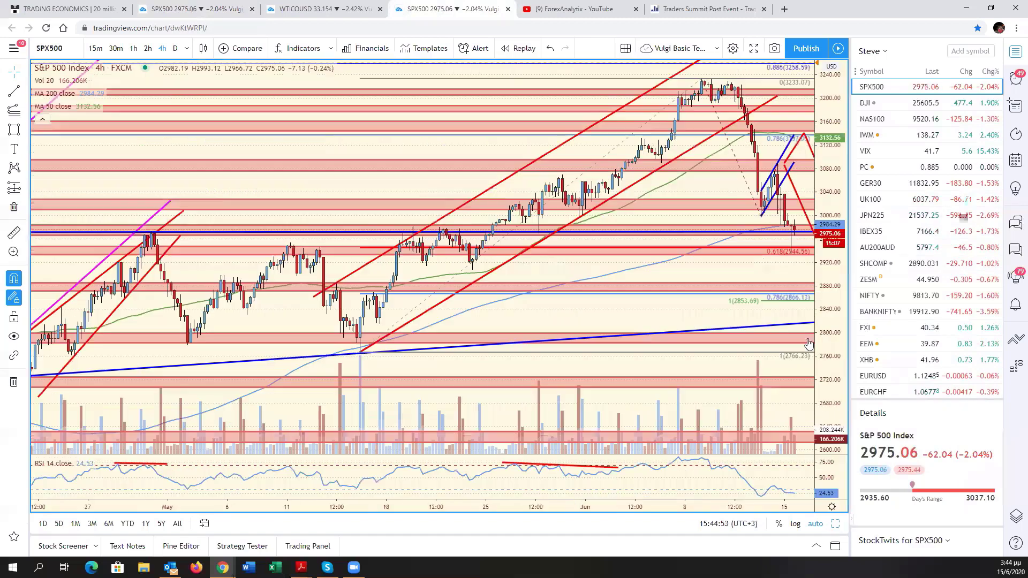
pyautogui.moveTo(782, 269); pyautogui.dragTo(726, 269)
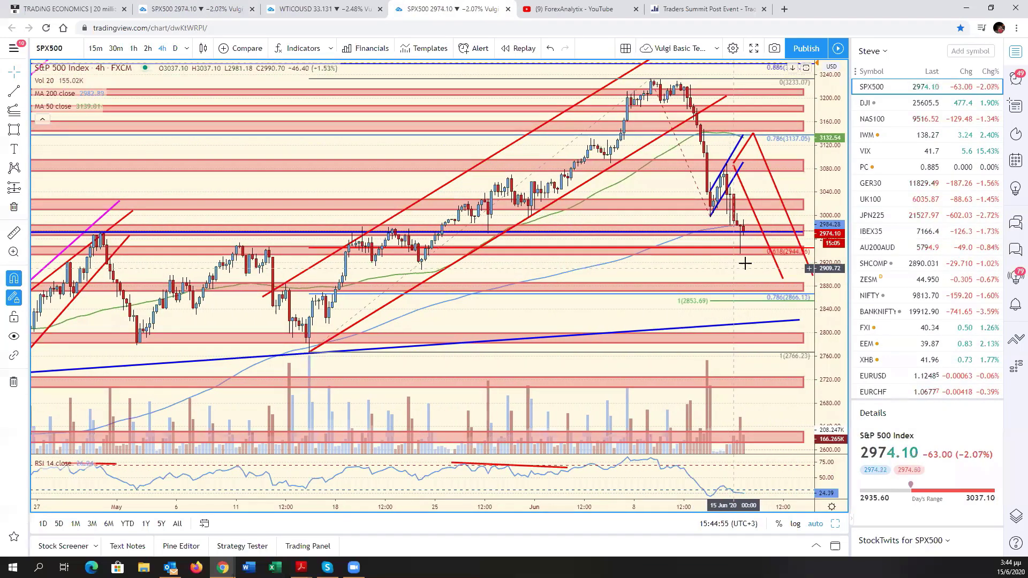
pyautogui.moveTo(830, 273); pyautogui.dragTo(835, 305)
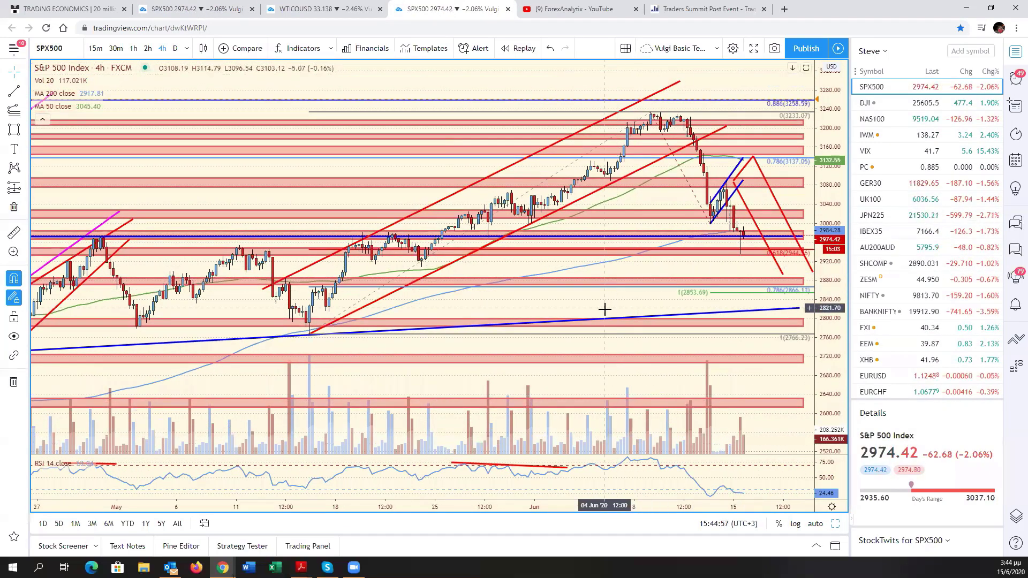
pyautogui.scroll(-3, 681, 290)
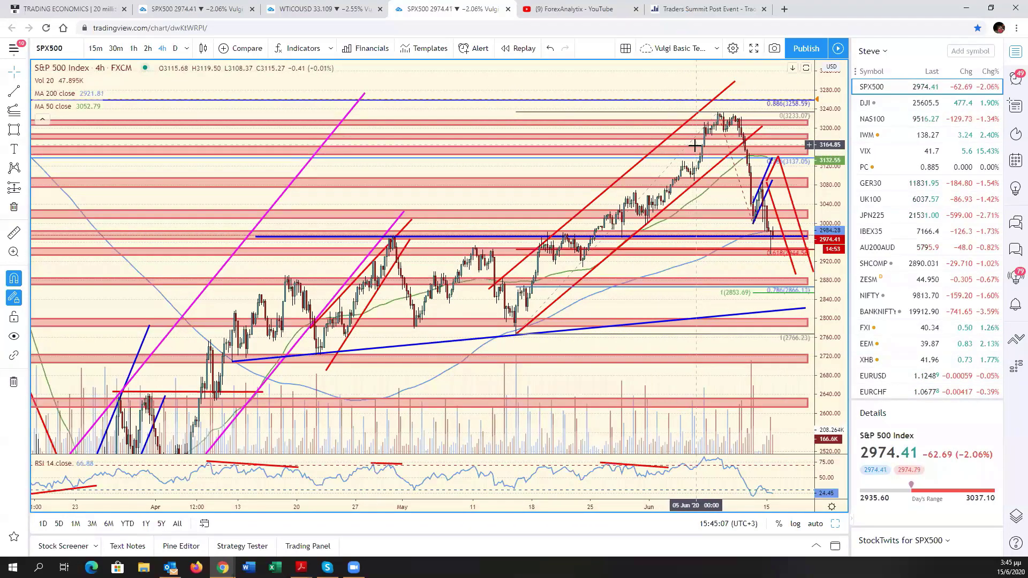
pyautogui.scroll(3, 679, 300)
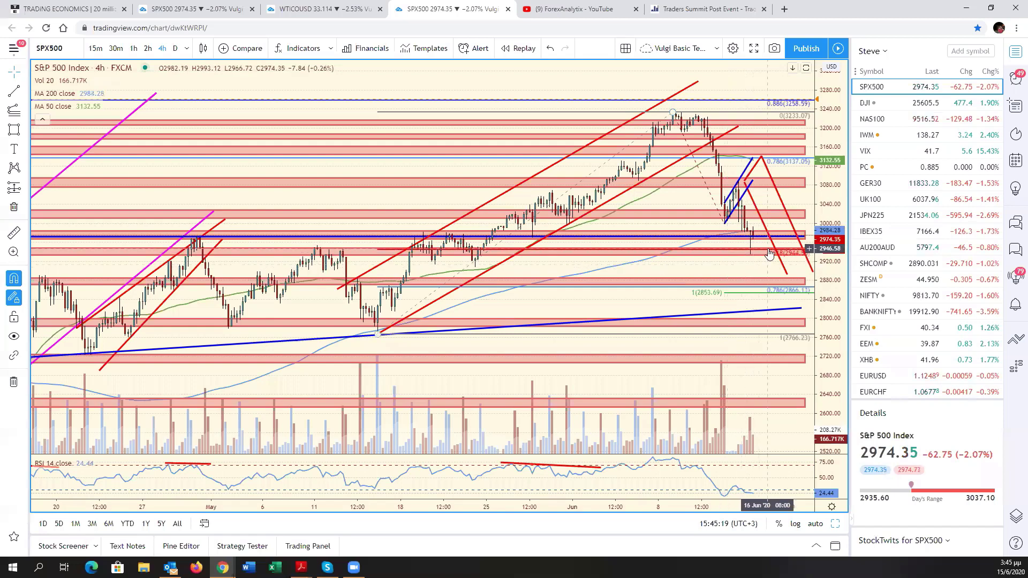
pyautogui.scroll(-1, 767, 246)
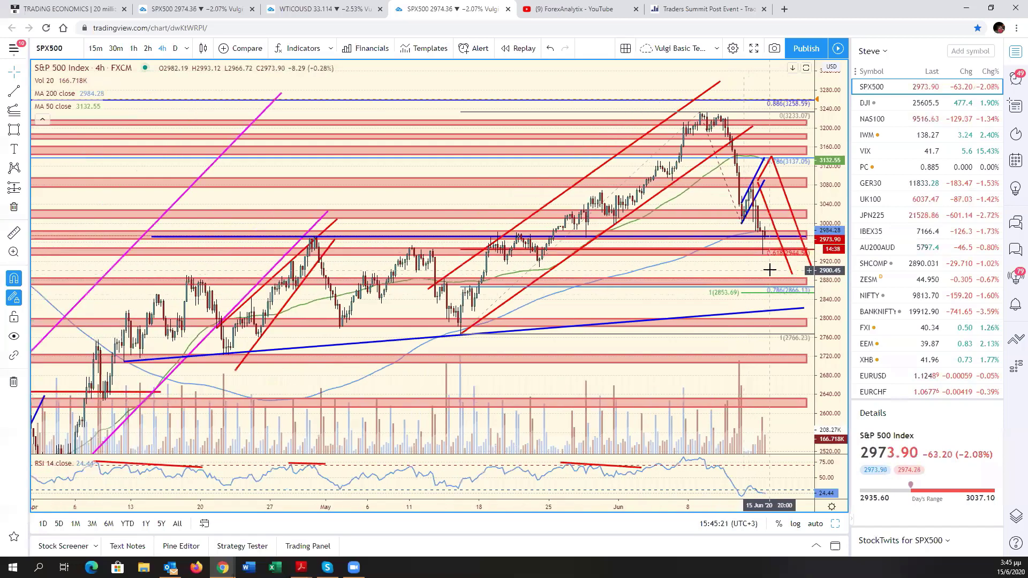
pyautogui.scroll(-1, 765, 267)
pyautogui.moveTo(726, 249); pyautogui.dragTo(712, 261)
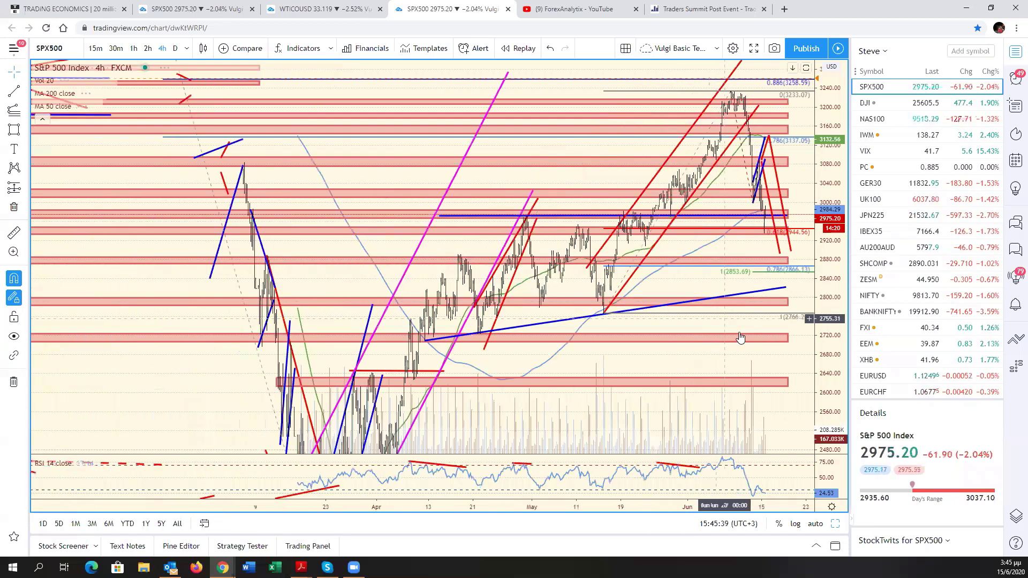
pyautogui.scroll(-3, 739, 326)
pyautogui.scroll(2, 758, 321)
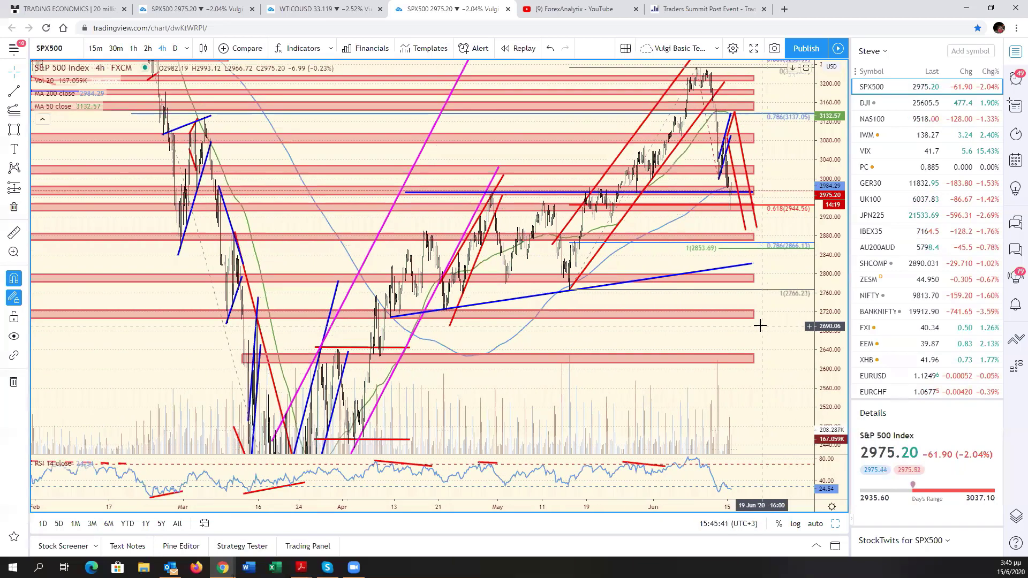
pyautogui.scroll(1, 736, 295)
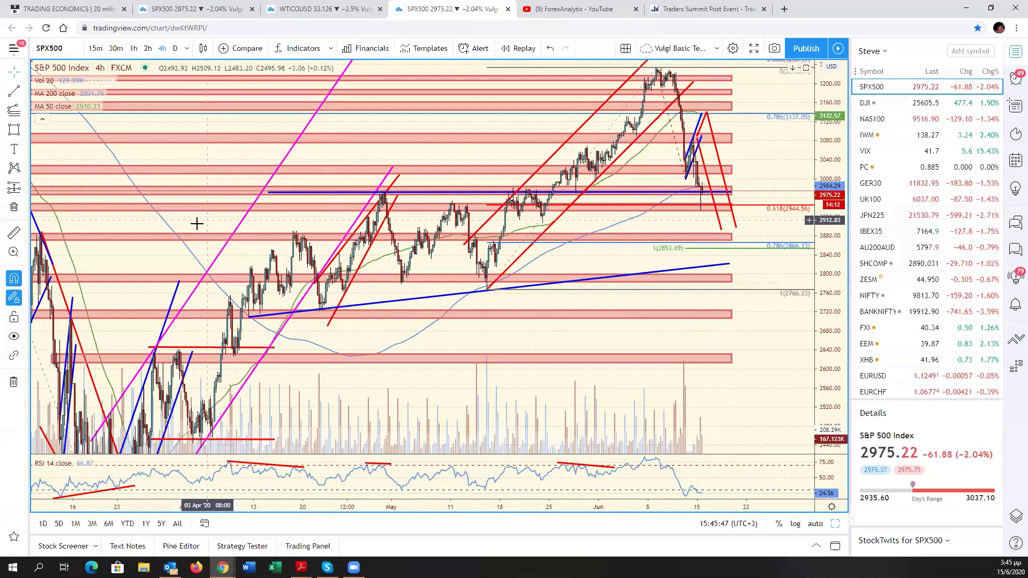
pyautogui.scroll(-2, 245, 228)
pyautogui.scroll(1, 695, 292)
pyautogui.scroll(1, 694, 291)
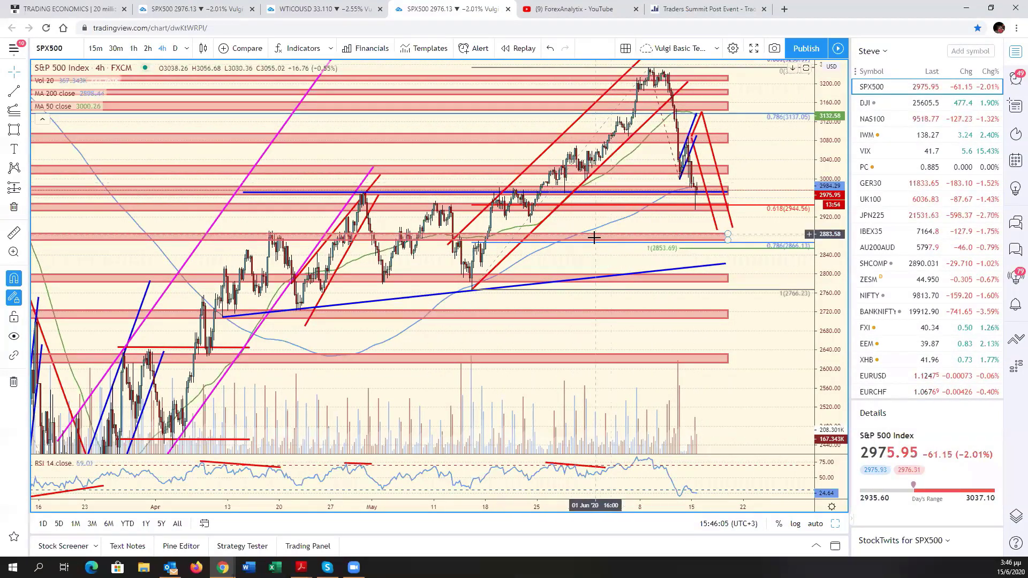
pyautogui.scroll(2, 592, 232)
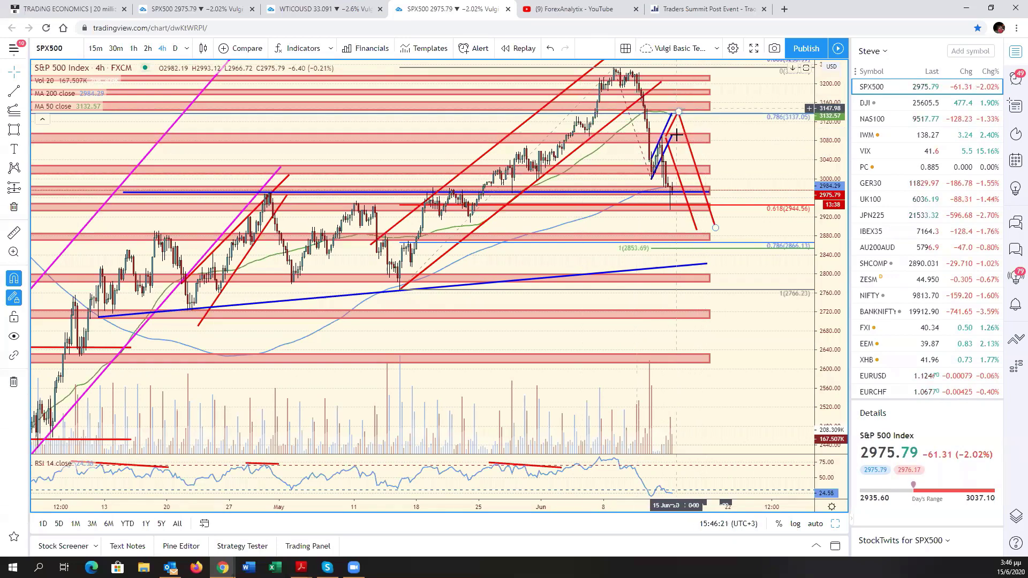
pyautogui.scroll(2, 649, 157)
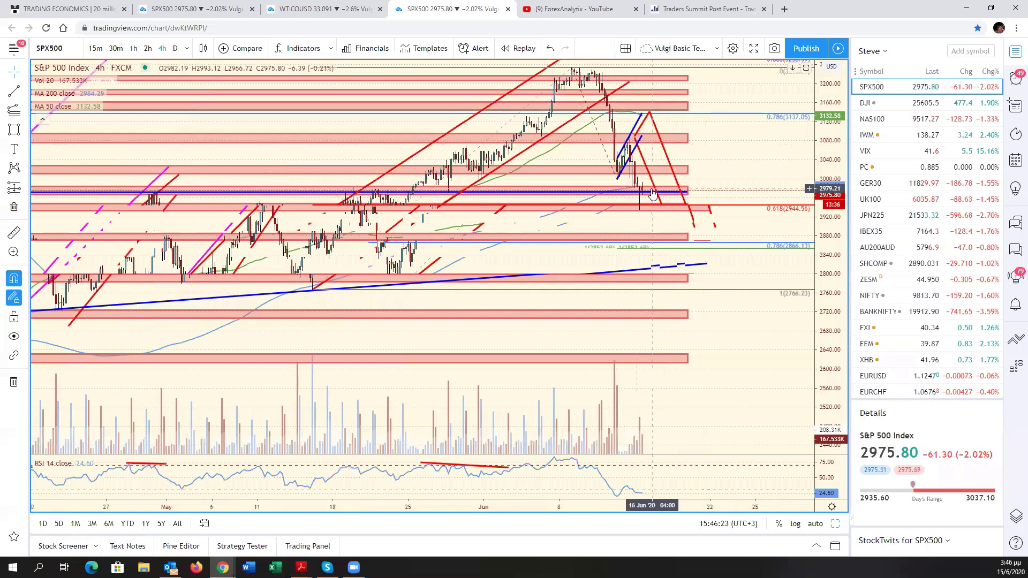
pyautogui.scroll(2, 605, 159)
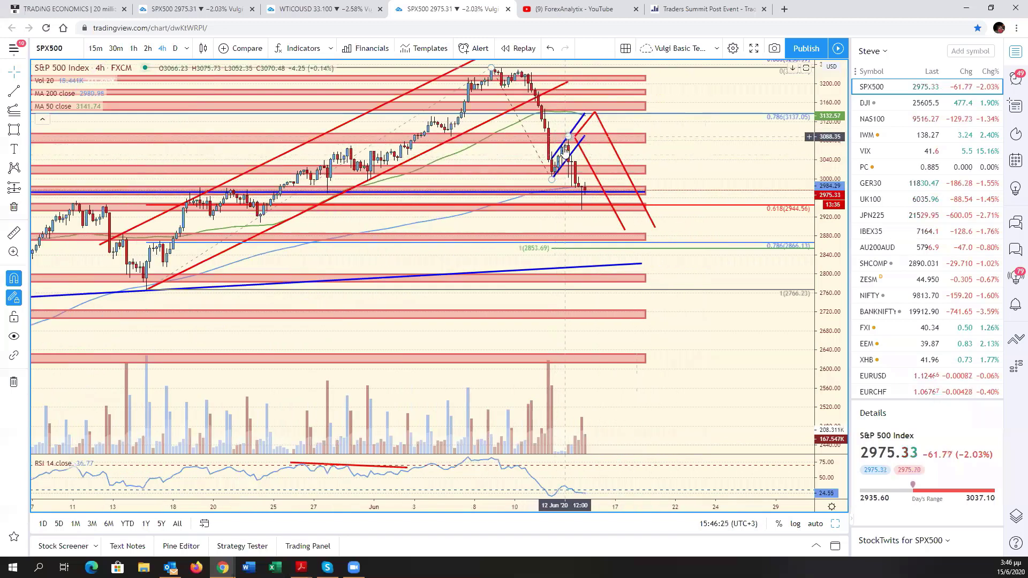
pyautogui.moveTo(706, 163); pyautogui.dragTo(827, 290)
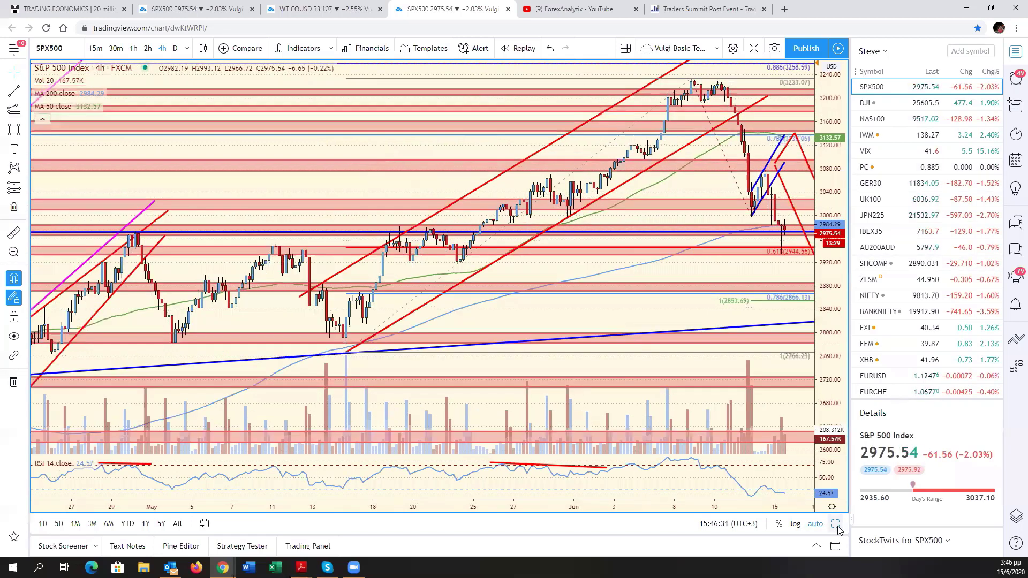
# Restore the six-chart grid and put focus on the USD/CHF chart
pyautogui.hotkey('alt', 'Return')
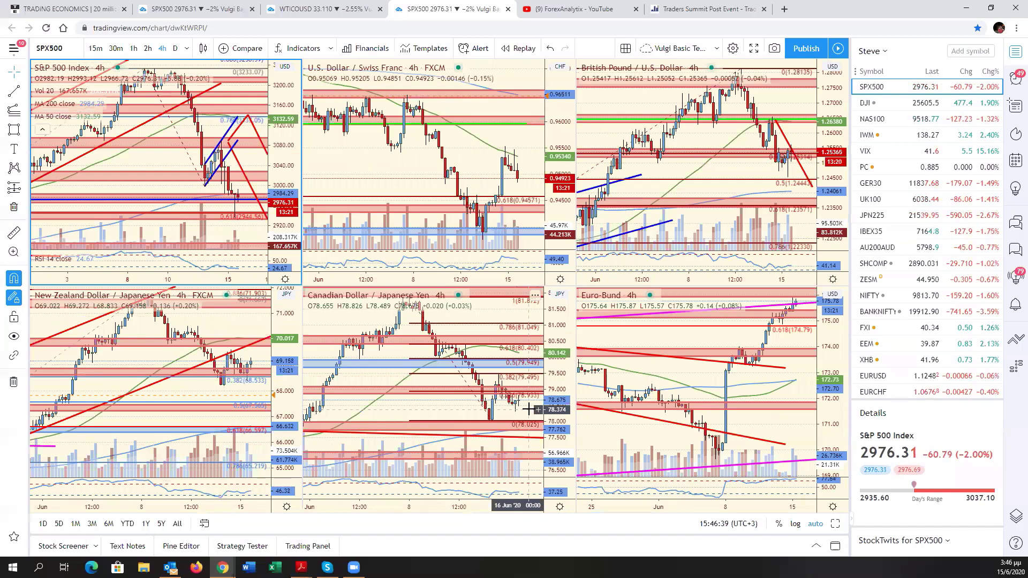
pyautogui.click(249, 391)
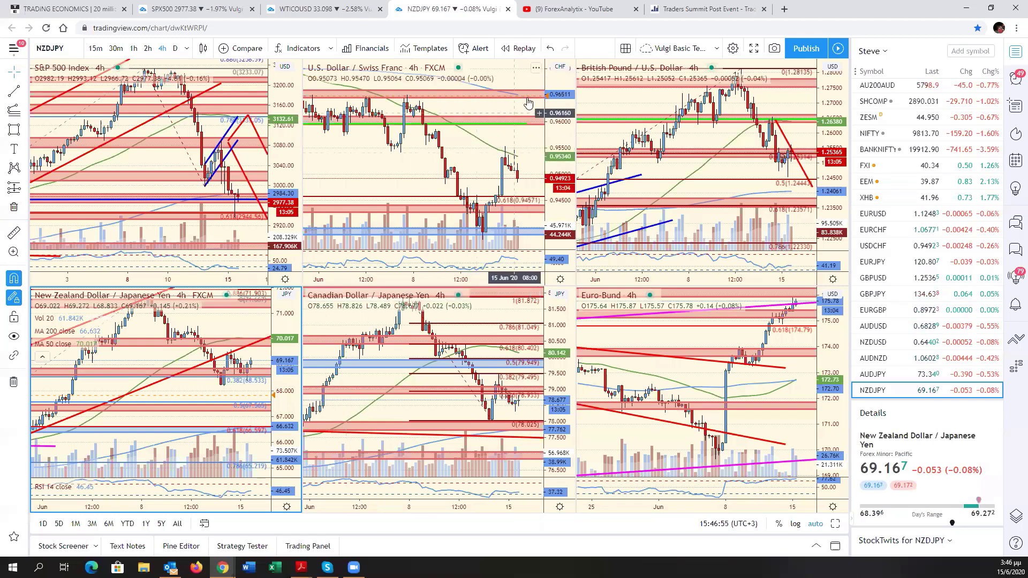
pyautogui.click(509, 145)
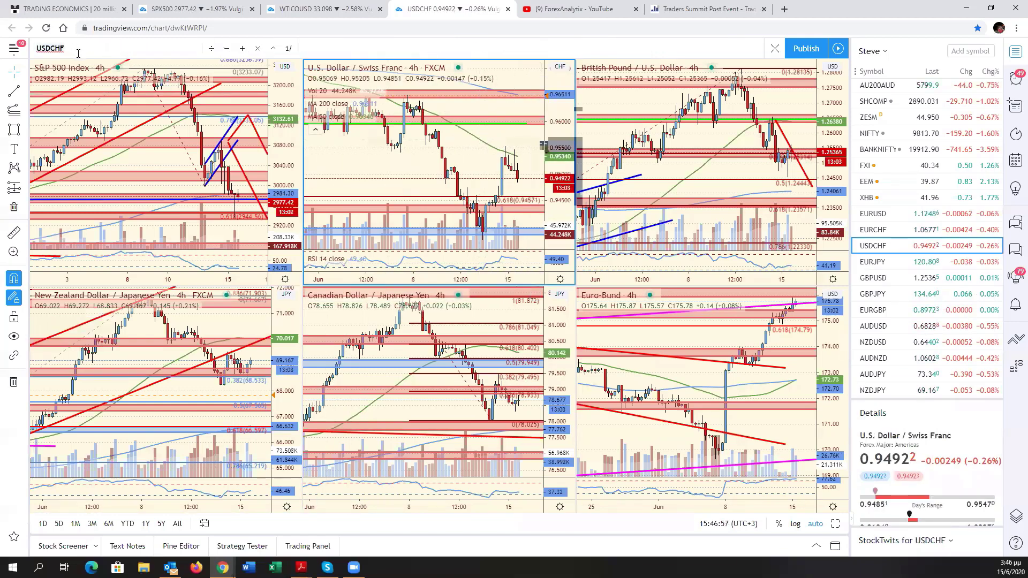
# Load EURAUD into the middle chart and review it full-size
pyautogui.click(76, 51)
pyautogui.write('EURAUD')
pyautogui.press('Return')
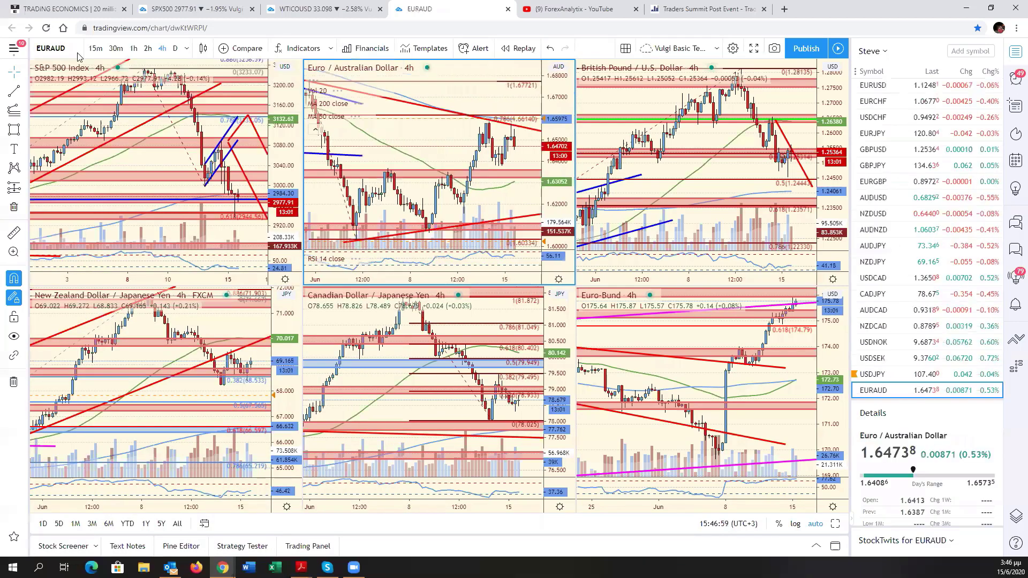
pyautogui.click(835, 525)
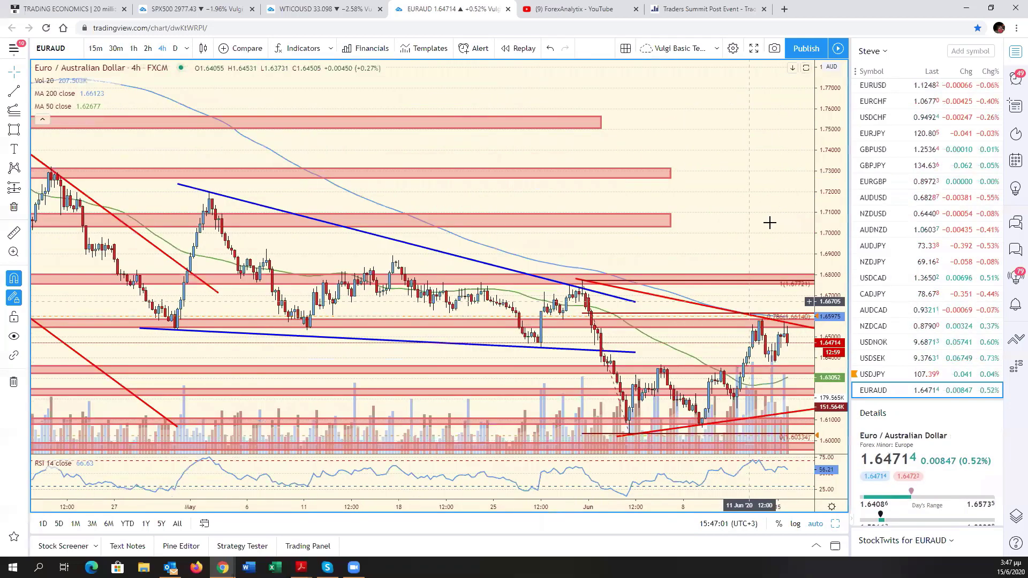
pyautogui.moveTo(768, 223)
pyautogui.mouseDown()
pyautogui.moveTo(667, 255)
pyautogui.moveTo(728, 389)
pyautogui.mouseUp()
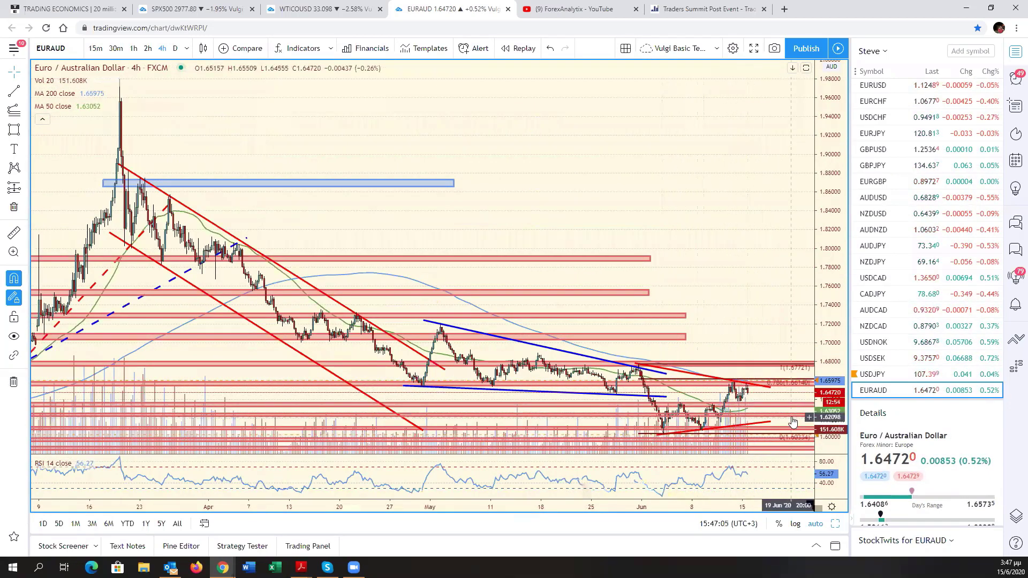
pyautogui.scroll(3, 791, 417)
pyautogui.scroll(1, 791, 417)
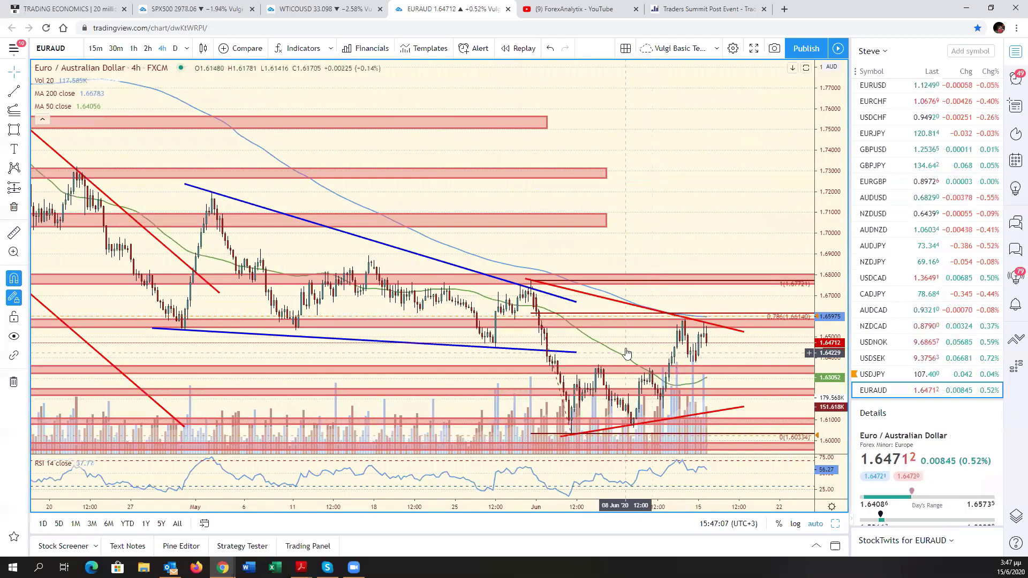
pyautogui.scroll(-1, 887, 361)
# Switch the full-size chart to EURNZD and zoom to frame its candles and drawings
pyautogui.click(887, 357)
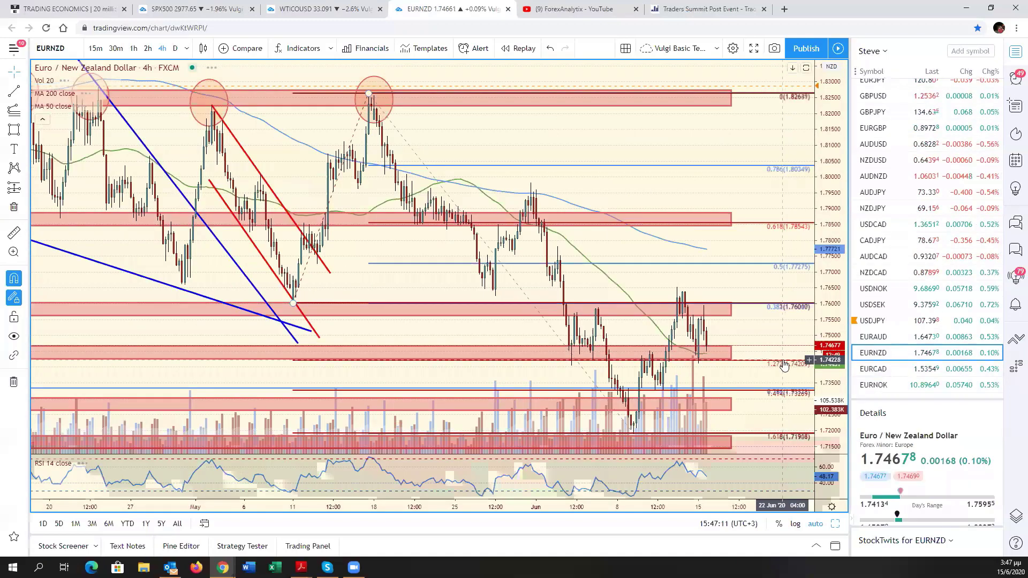
pyautogui.scroll(-2, 793, 412)
pyautogui.scroll(-2, 717, 407)
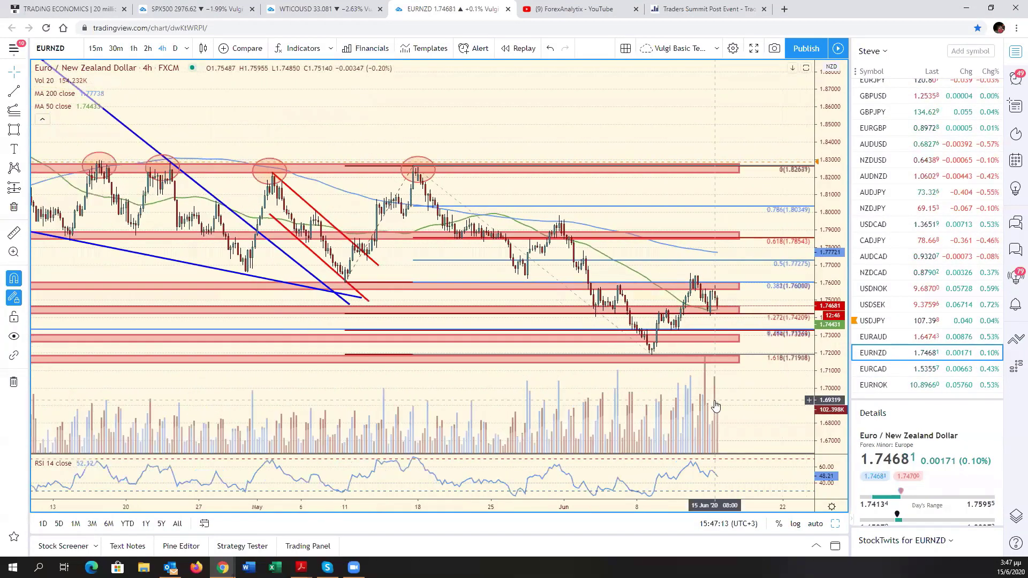
pyautogui.scroll(-2, 746, 402)
pyautogui.scroll(-1, 751, 407)
pyautogui.scroll(1, 728, 382)
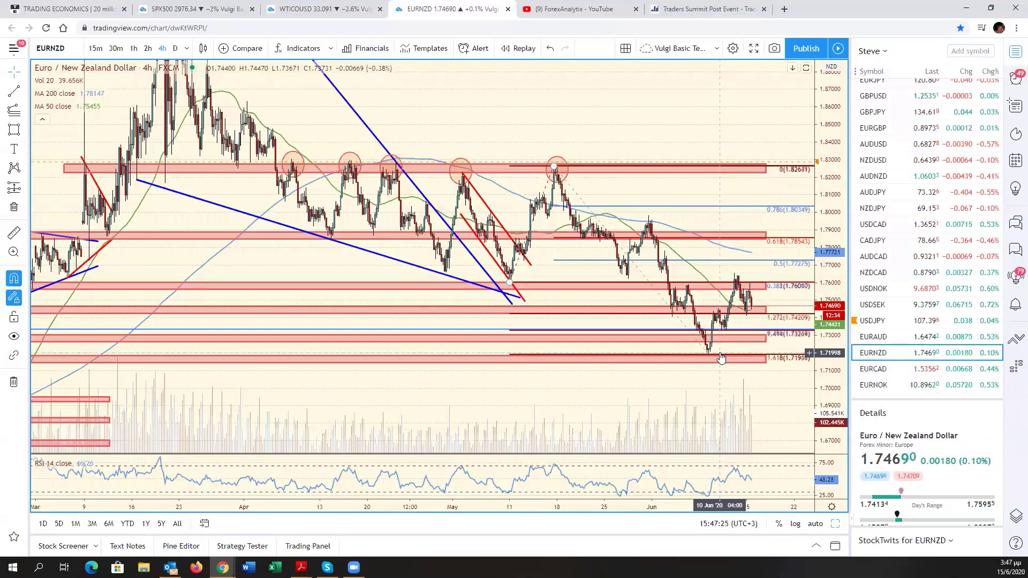
pyautogui.moveTo(726, 258); pyautogui.dragTo(689, 287)
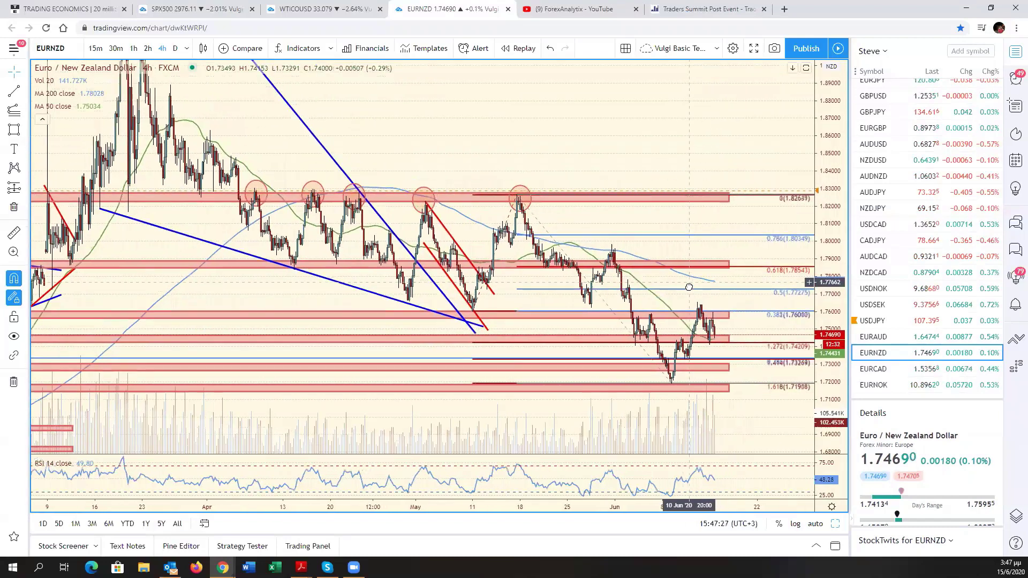
pyautogui.scroll(-2, 689, 287)
pyautogui.scroll(-2, 689, 293)
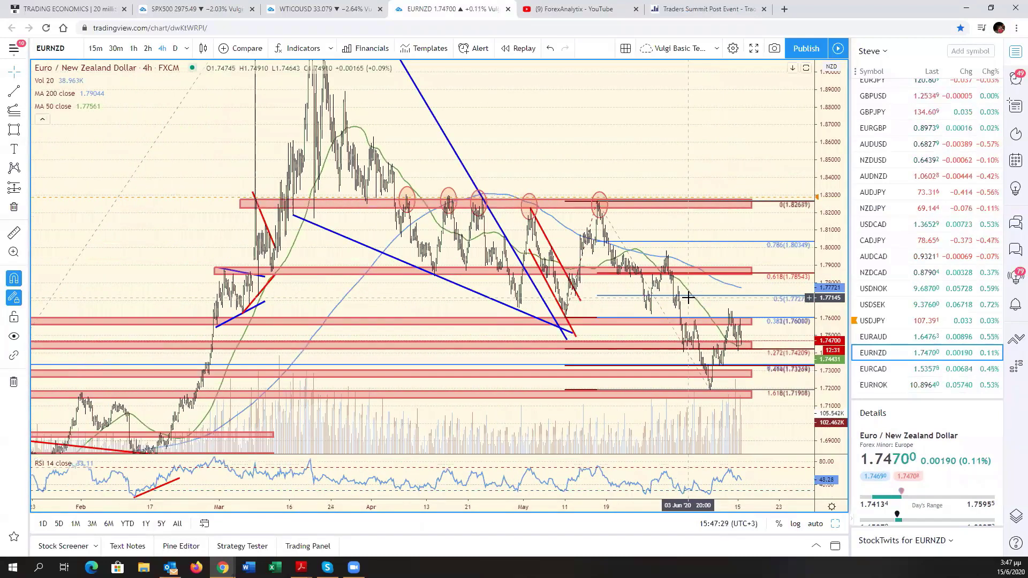
pyautogui.scroll(2, 688, 297)
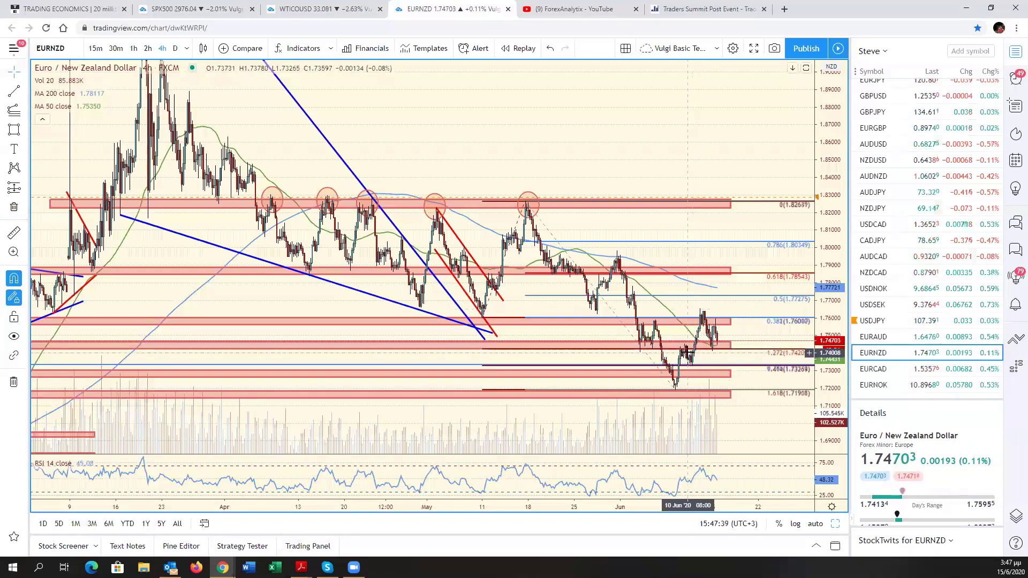
pyautogui.scroll(1, 687, 354)
pyautogui.scroll(1, 684, 354)
pyautogui.scroll(1, 680, 354)
pyautogui.scroll(1, 677, 356)
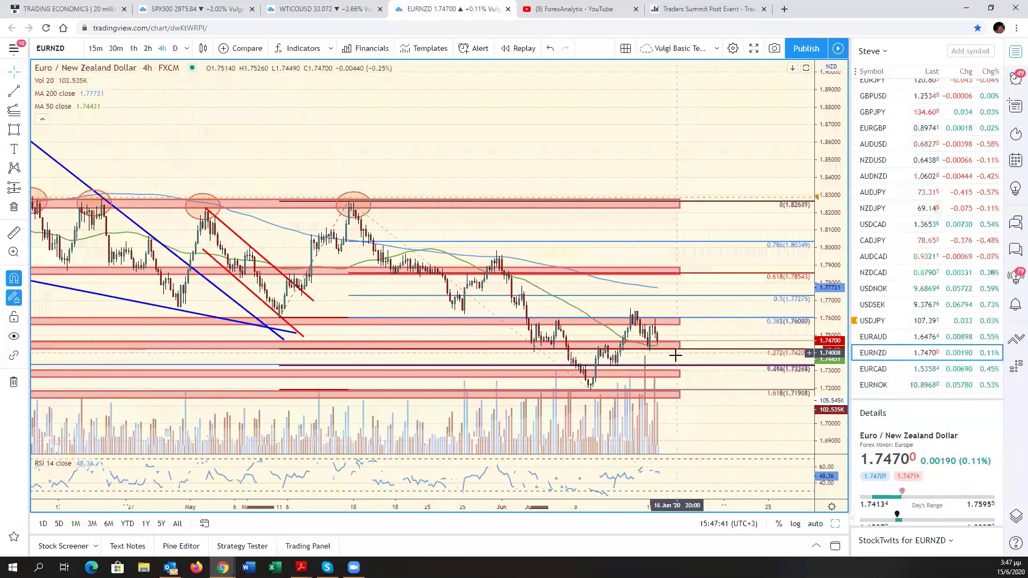
pyautogui.scroll(1, 676, 355)
pyautogui.scroll(1, 676, 355)
pyautogui.scroll(1, 674, 354)
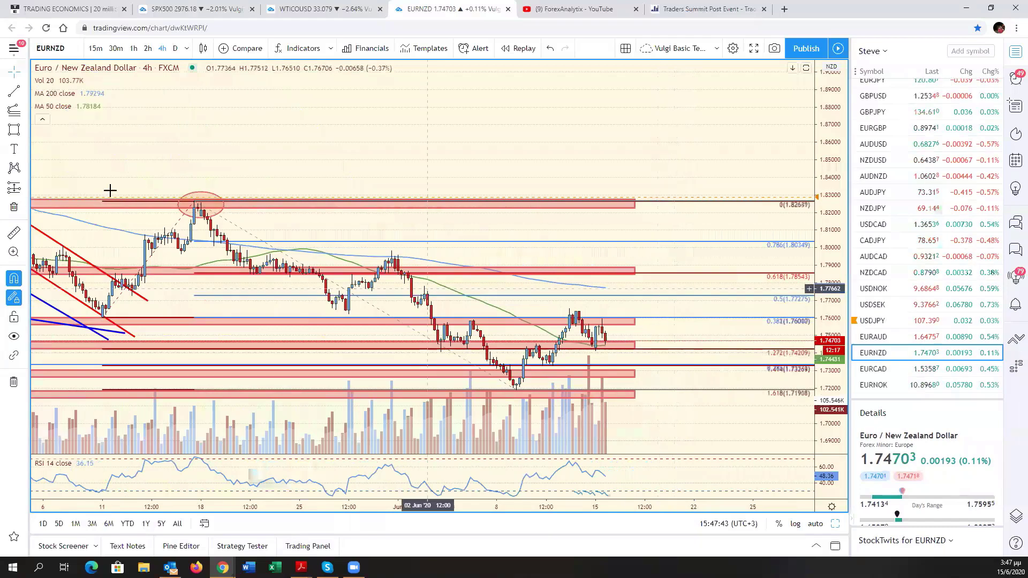
# Draw a green trend line from the early June high past the latest peak
pyautogui.click(14, 91)
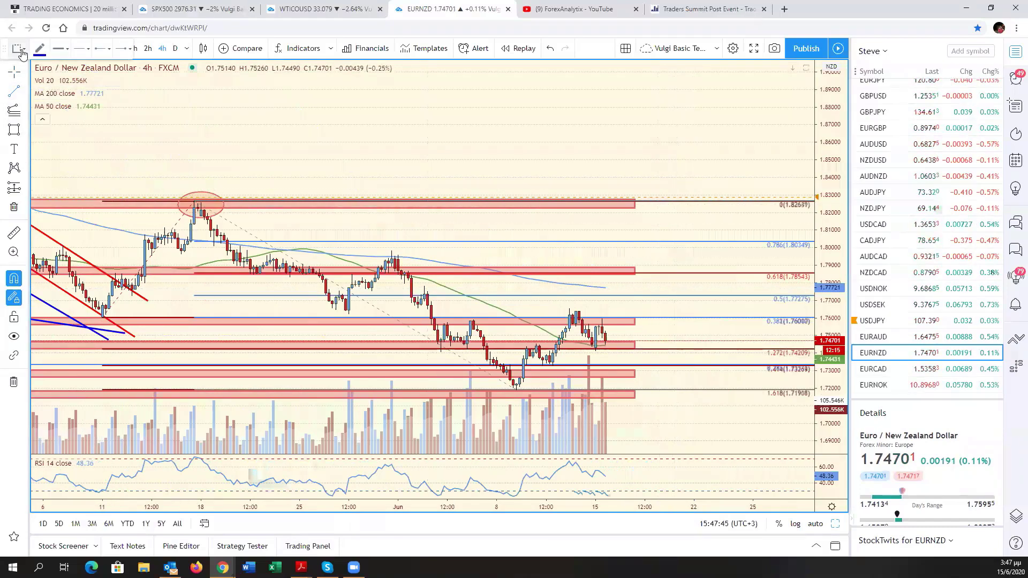
pyautogui.click(40, 48)
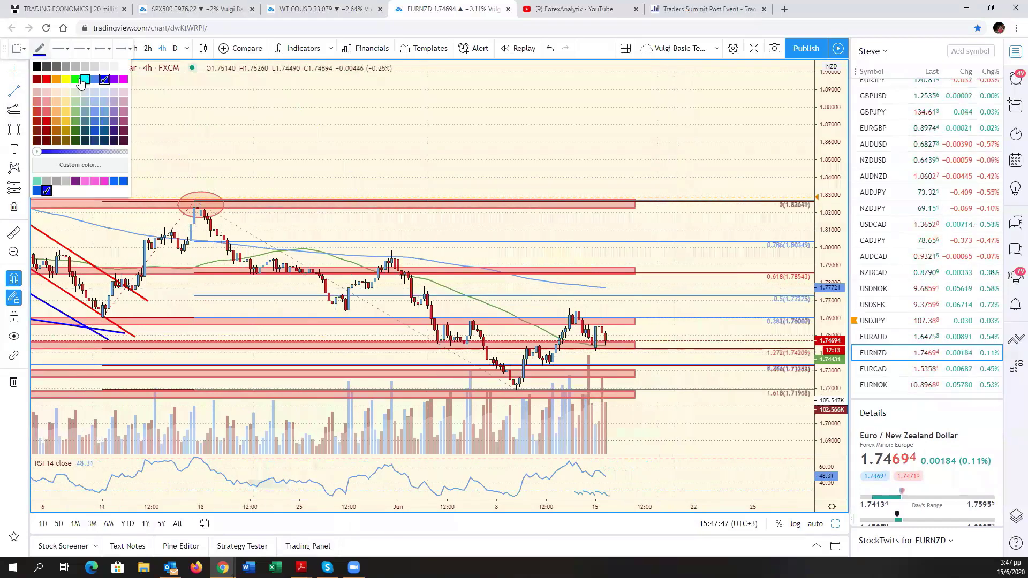
pyautogui.click(78, 80)
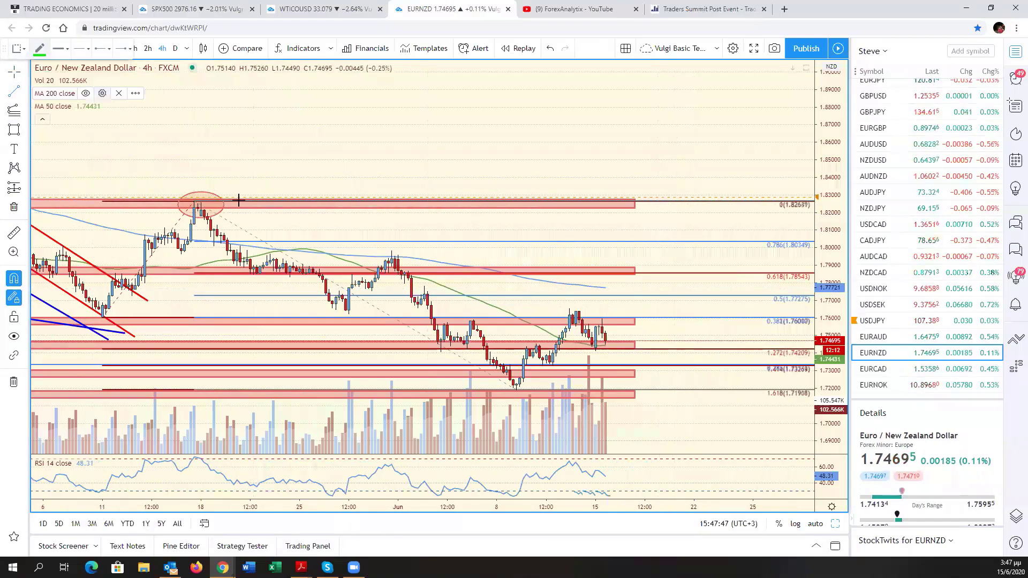
pyautogui.click(398, 328)
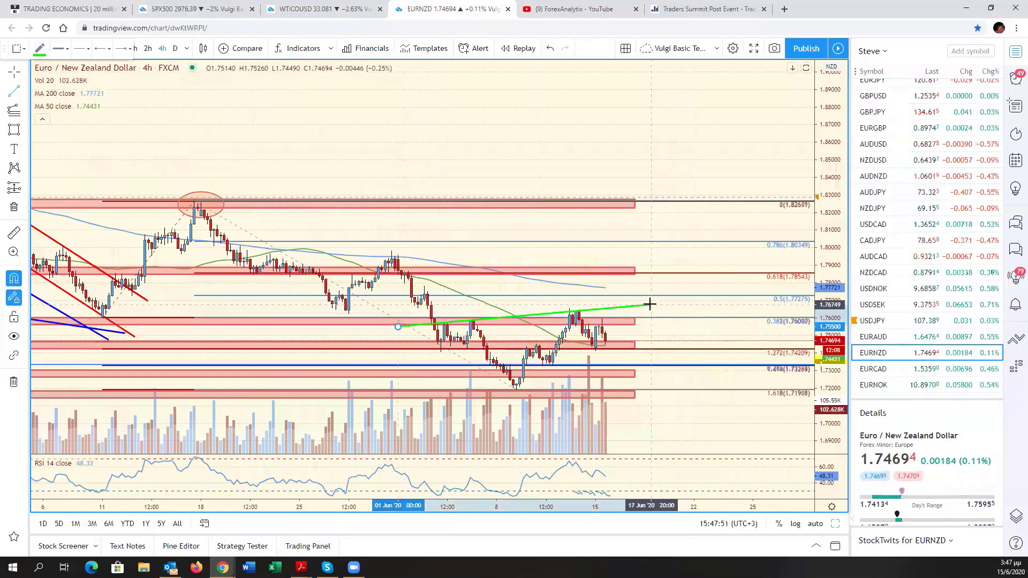
pyautogui.click(650, 304)
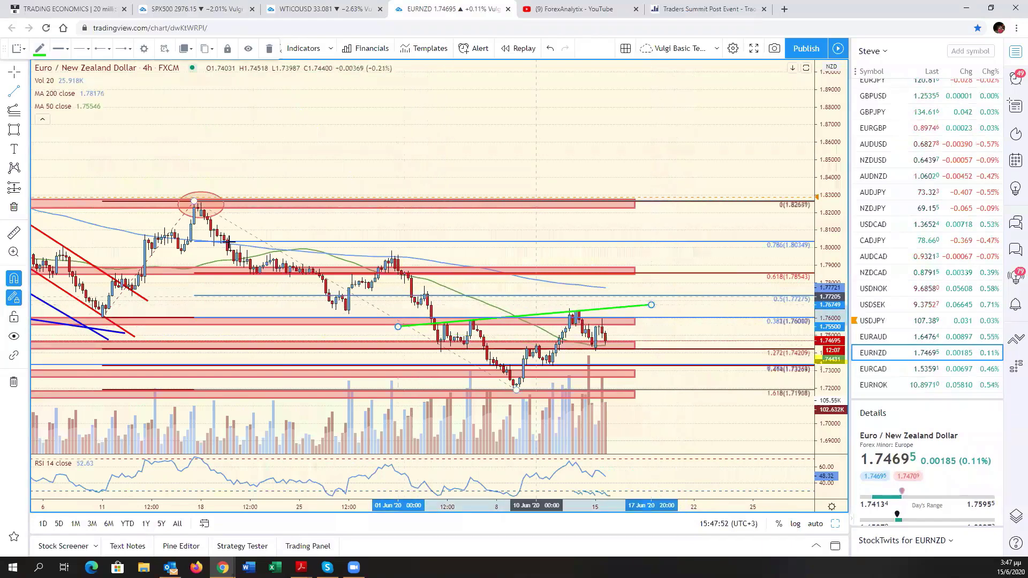
# Sketch a green freehand brush curve under the June trough
pyautogui.click(25, 150)
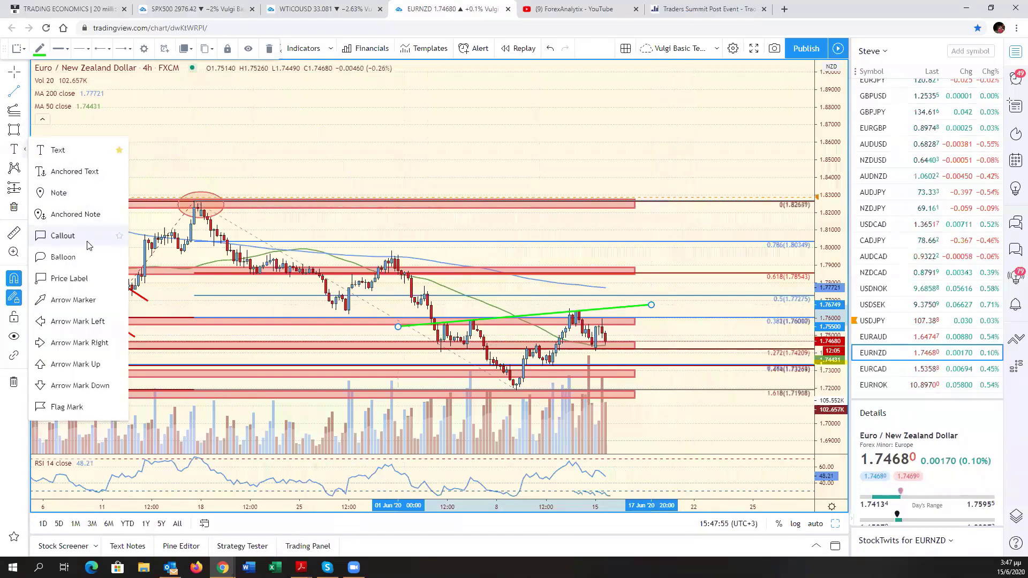
pyautogui.click(14, 279)
pyautogui.click(23, 133)
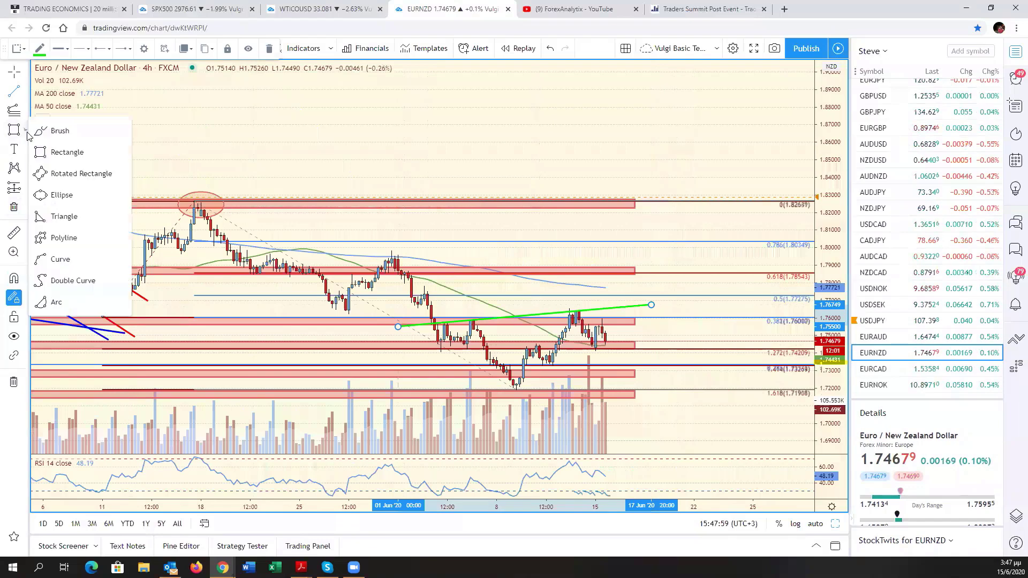
pyautogui.click(59, 131)
pyautogui.moveTo(419, 333)
pyautogui.mouseDown()
pyautogui.moveTo(557, 365)
pyautogui.moveTo(628, 309)
pyautogui.mouseUp()
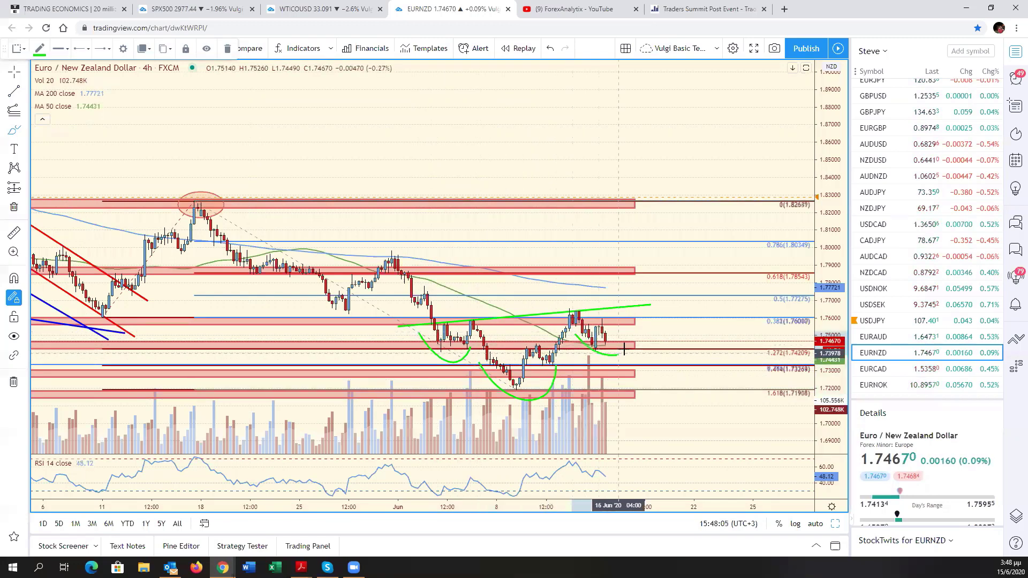
# Bring the most recent EUR/NZD bars into view and auto-fit the price scale
pyautogui.scroll(-3, 662, 343)
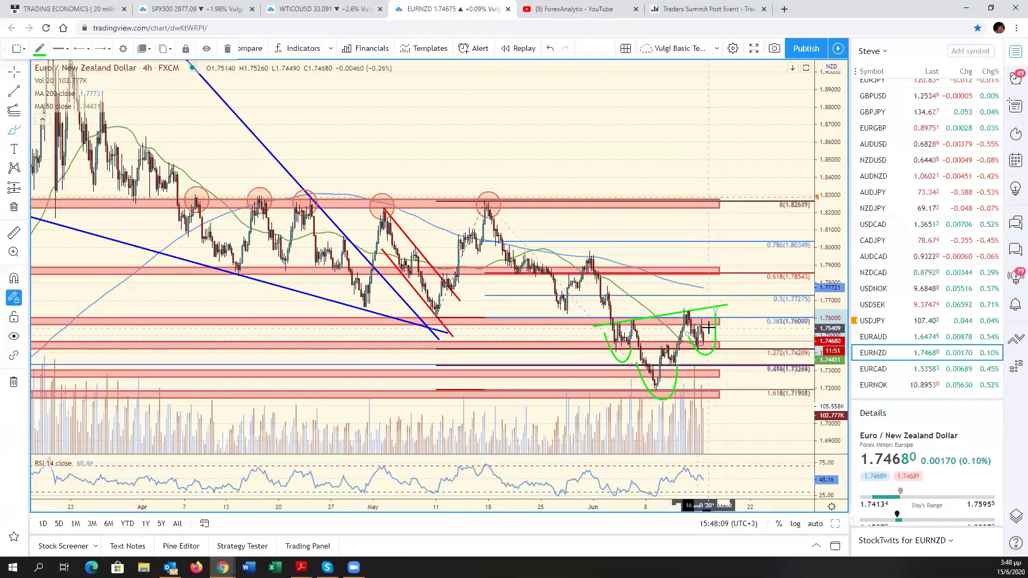
pyautogui.scroll(2, 708, 326)
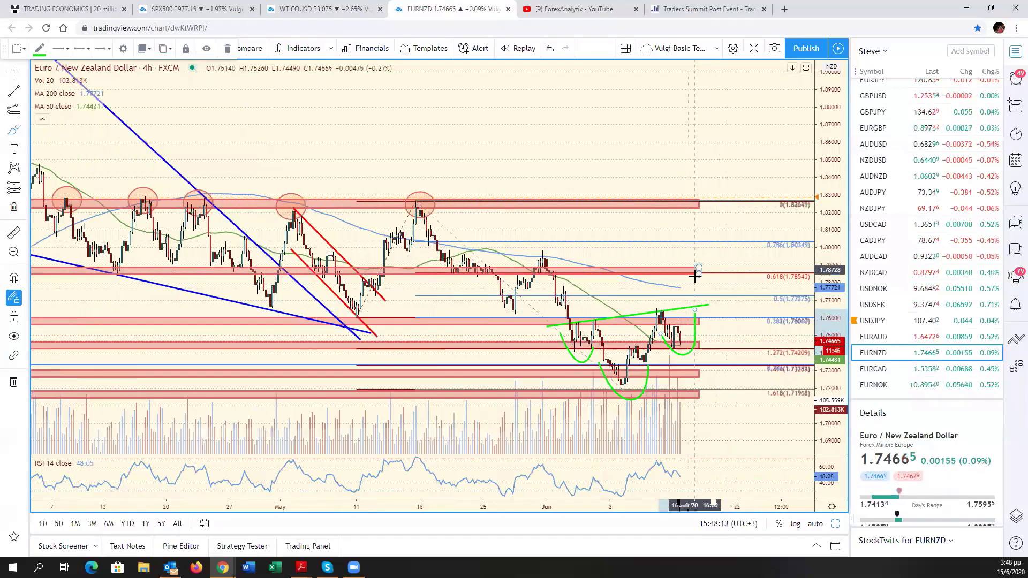
pyautogui.scroll(2, 694, 333)
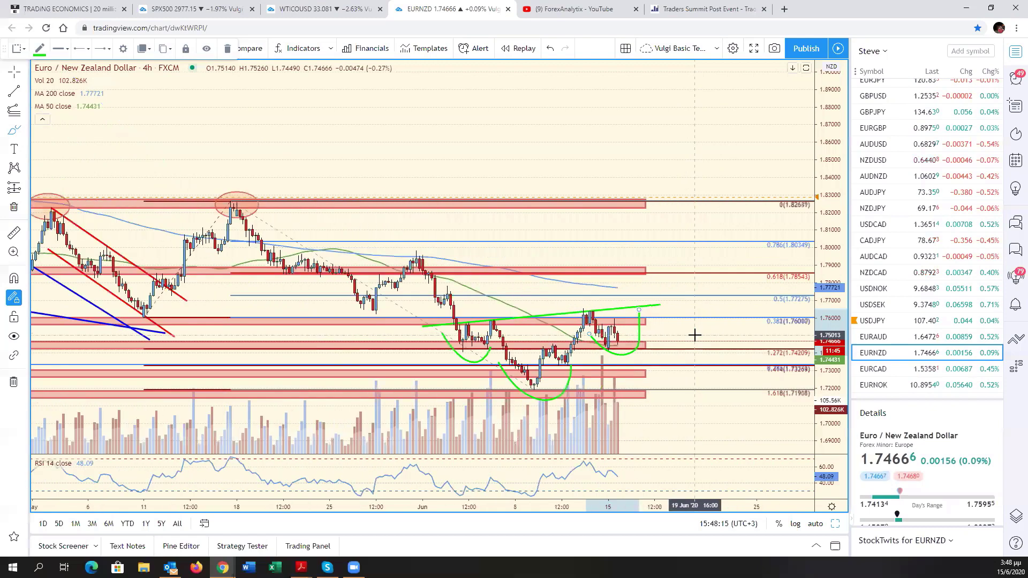
pyautogui.moveTo(714, 324); pyautogui.dragTo(864, 315)
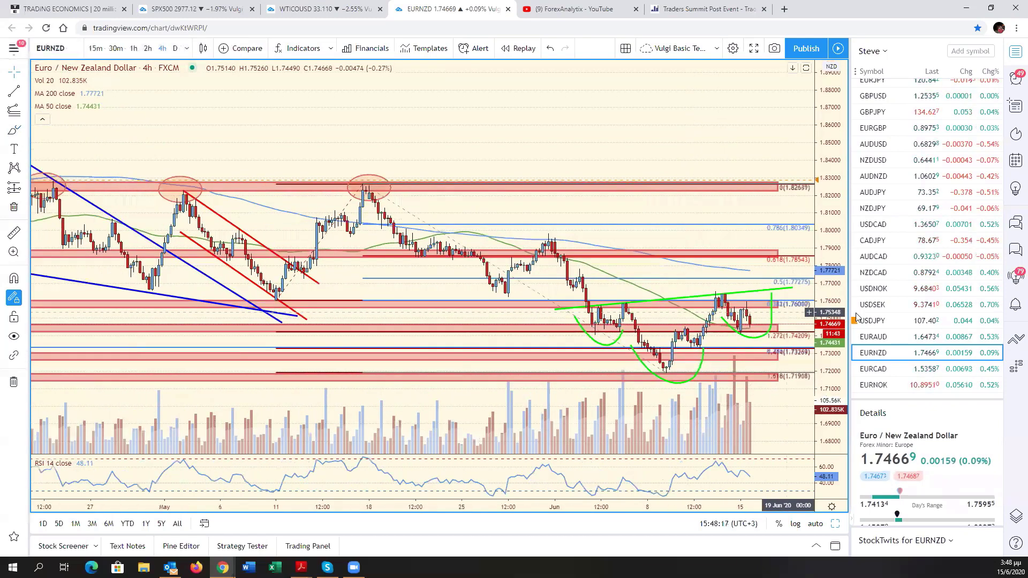
pyautogui.click(834, 525)
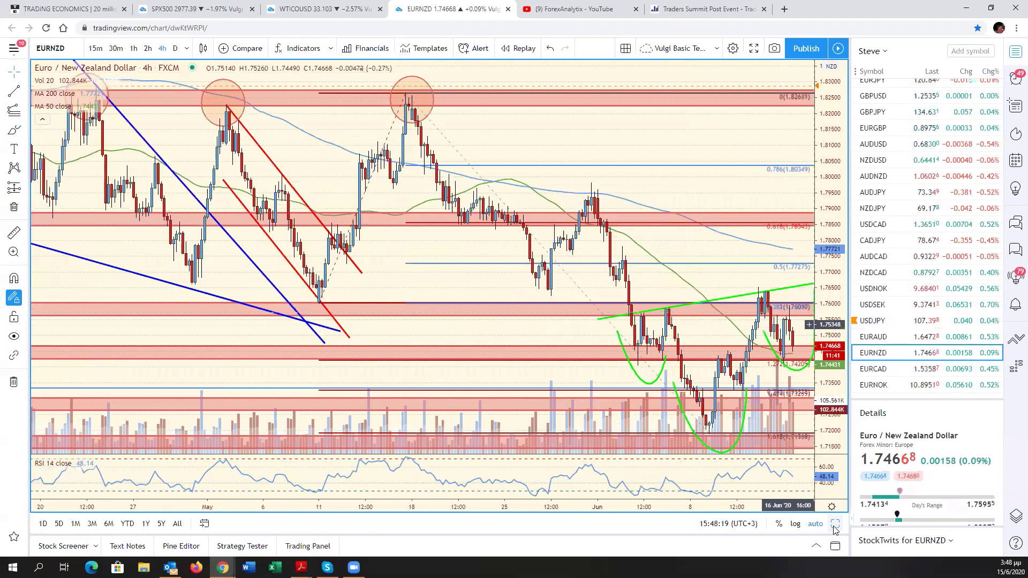
# Load EUR/USD into the active pane of the six-chart grid and maximize it
pyautogui.click(835, 525)
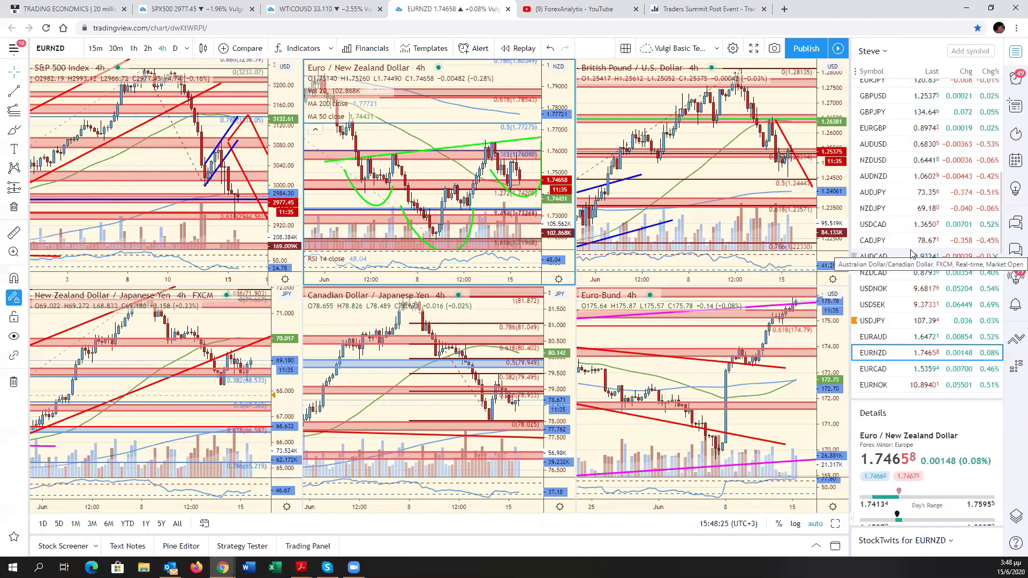
pyautogui.scroll(5, 905, 262)
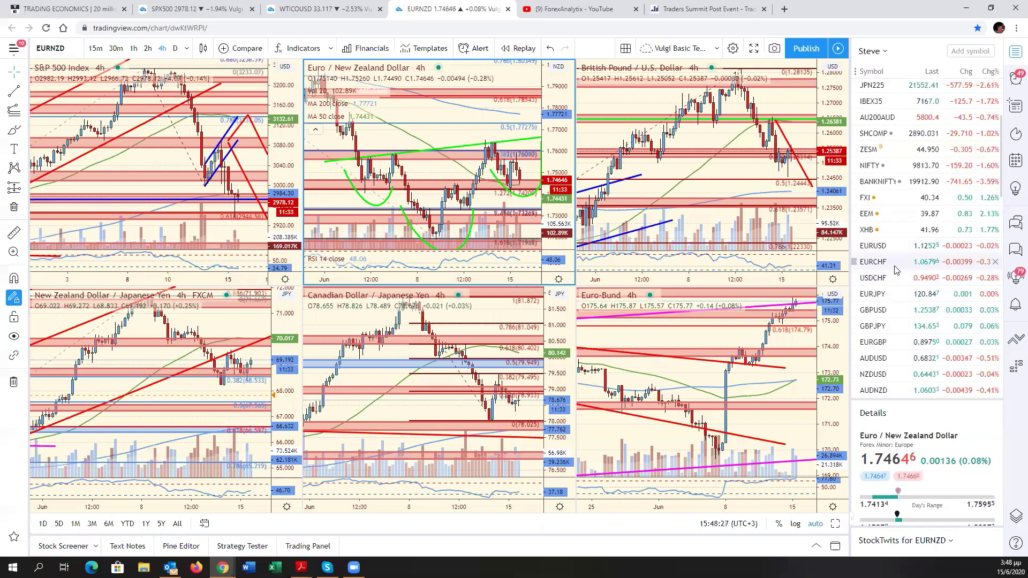
pyautogui.click(892, 245)
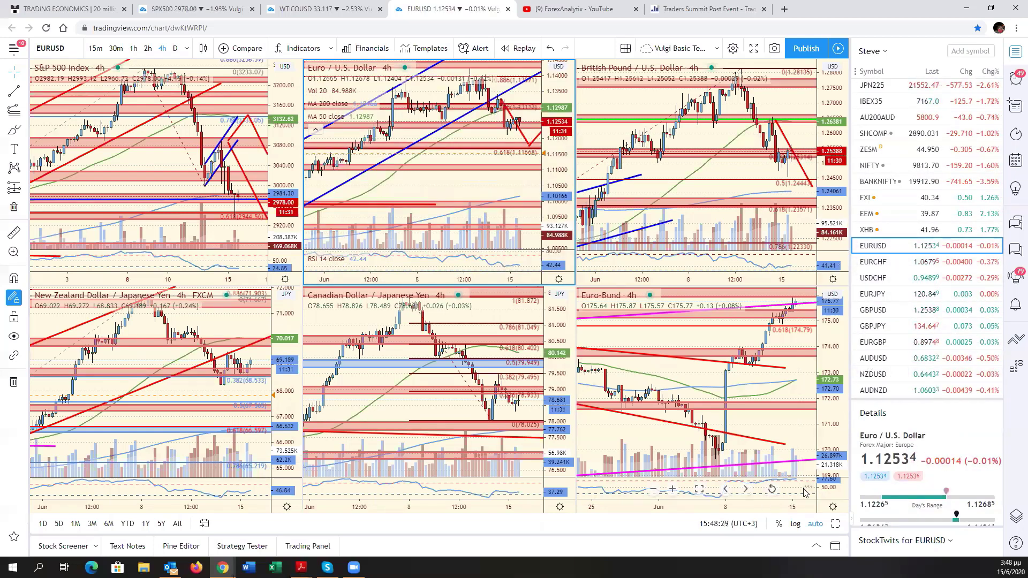
pyautogui.hotkey('alt', 'Return')
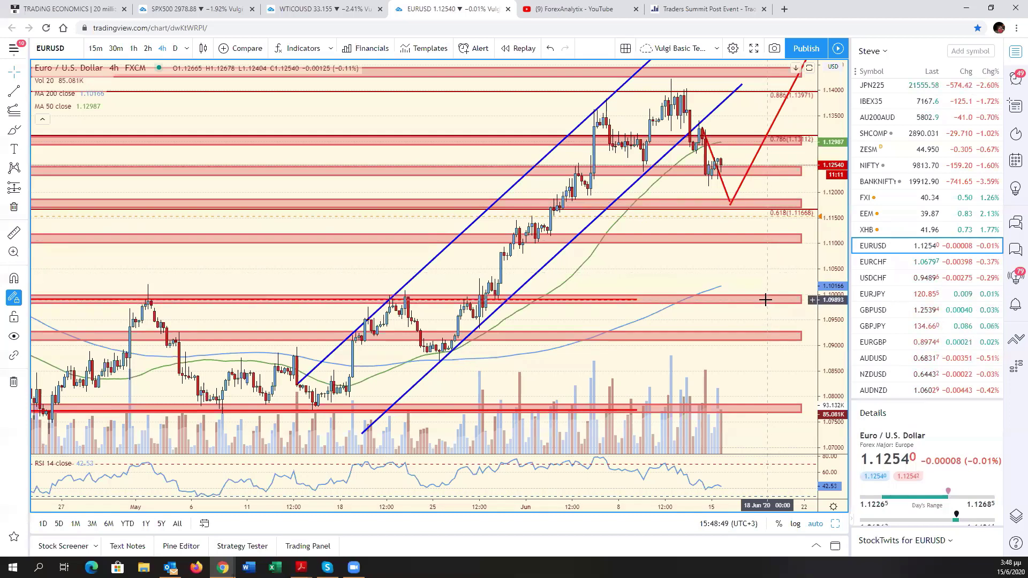
# Zoom and pan to review EUR/USD's latest bars, then return to the six-chart grid
pyautogui.scroll(-2, 765, 300)
pyautogui.scroll(-3, 765, 299)
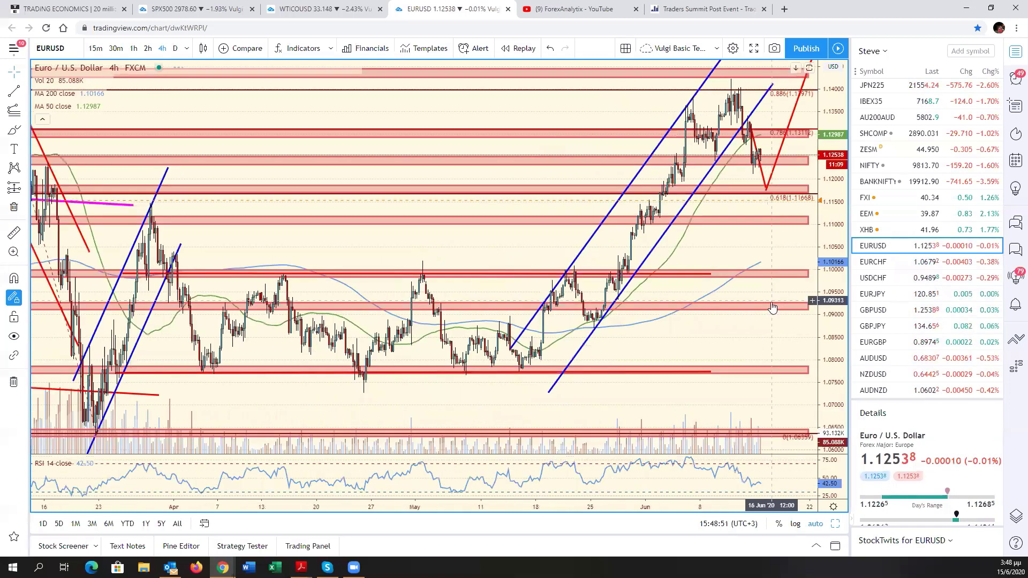
pyautogui.scroll(-3, 773, 301)
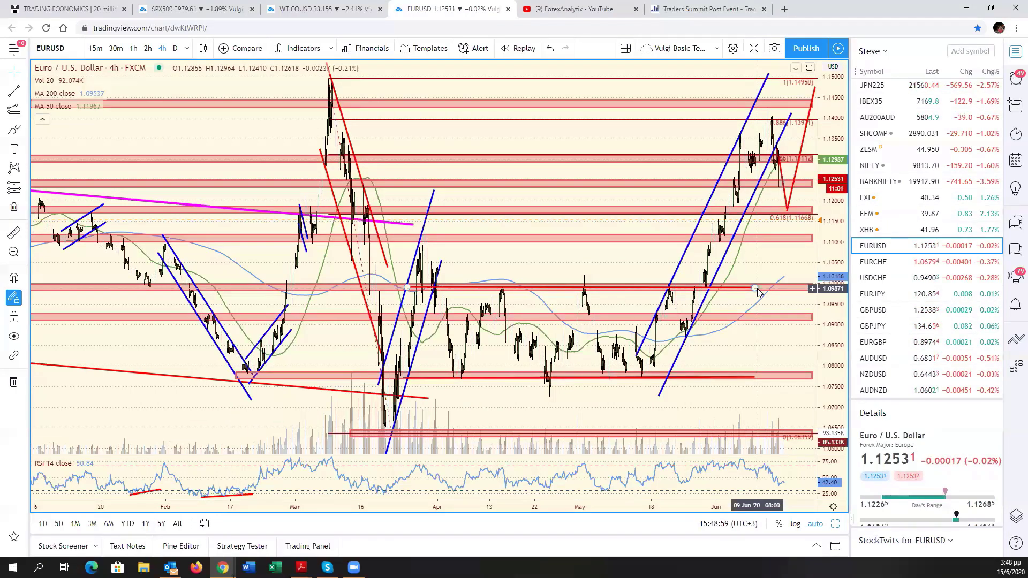
pyautogui.scroll(2, 758, 292)
pyautogui.scroll(2, 758, 291)
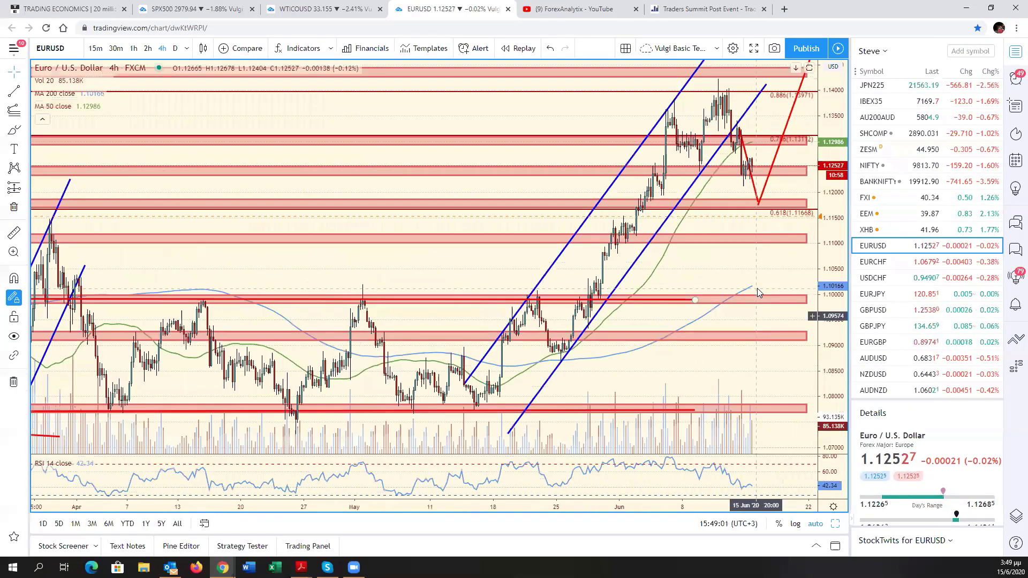
pyautogui.scroll(2, 758, 292)
pyautogui.scroll(1, 758, 292)
pyautogui.scroll(2, 757, 288)
pyautogui.scroll(2, 757, 288)
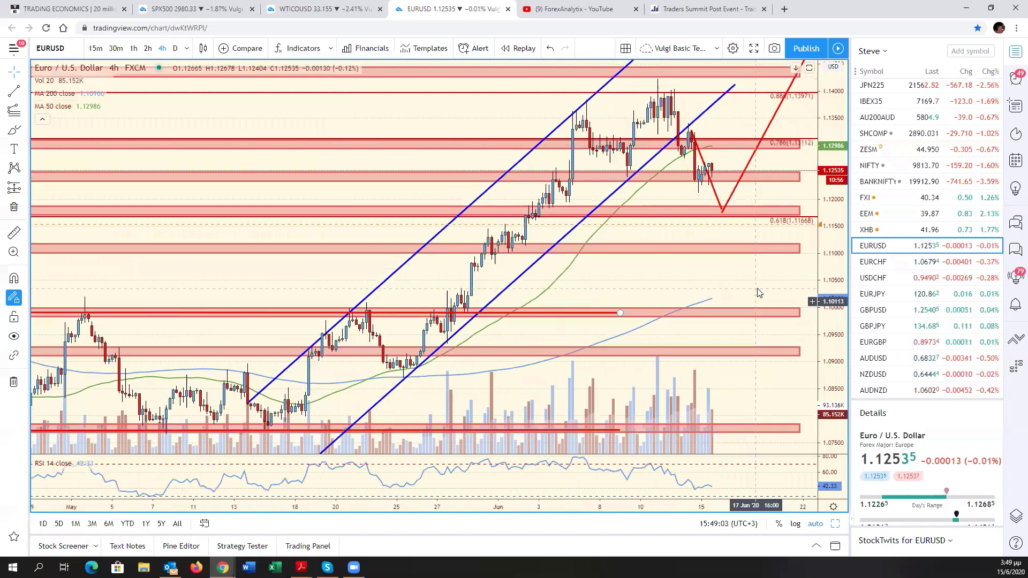
pyautogui.moveTo(748, 282); pyautogui.dragTo(846, 292)
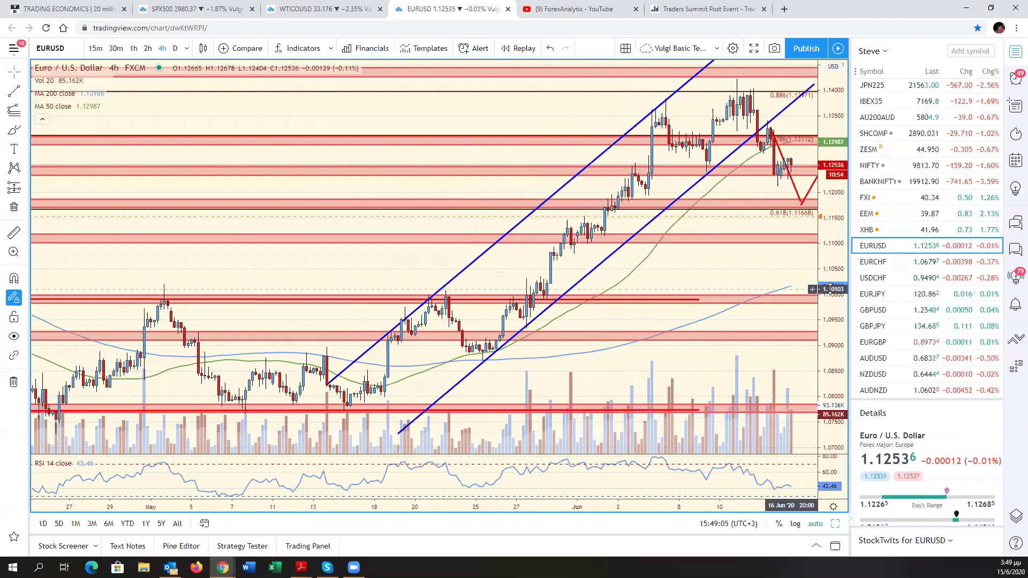
pyautogui.click(835, 523)
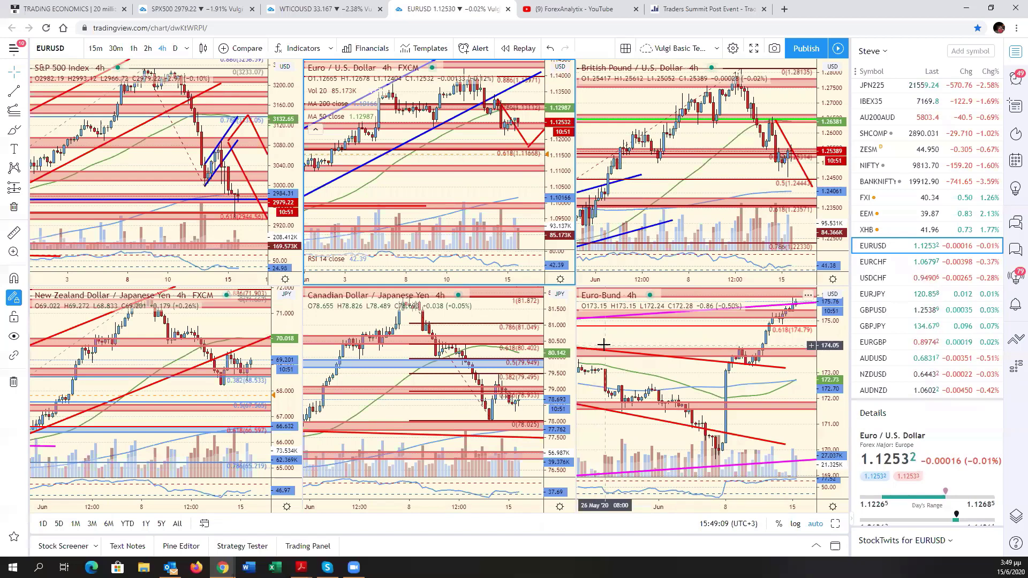
# Activate the S&P 500 and EUR/USD panes, then switch to the SPX500 daily chart tab
pyautogui.click(173, 186)
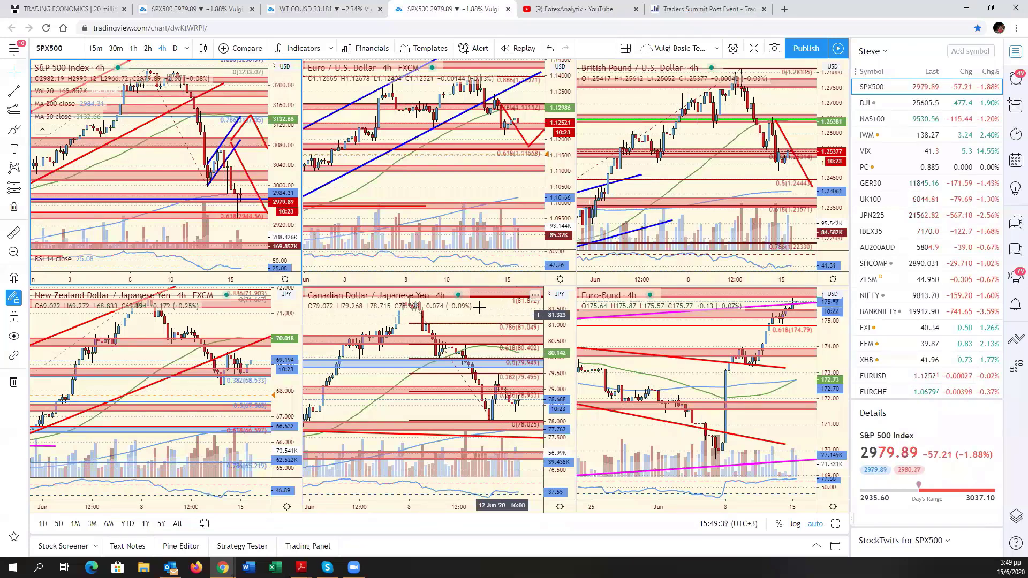
pyautogui.click(484, 187)
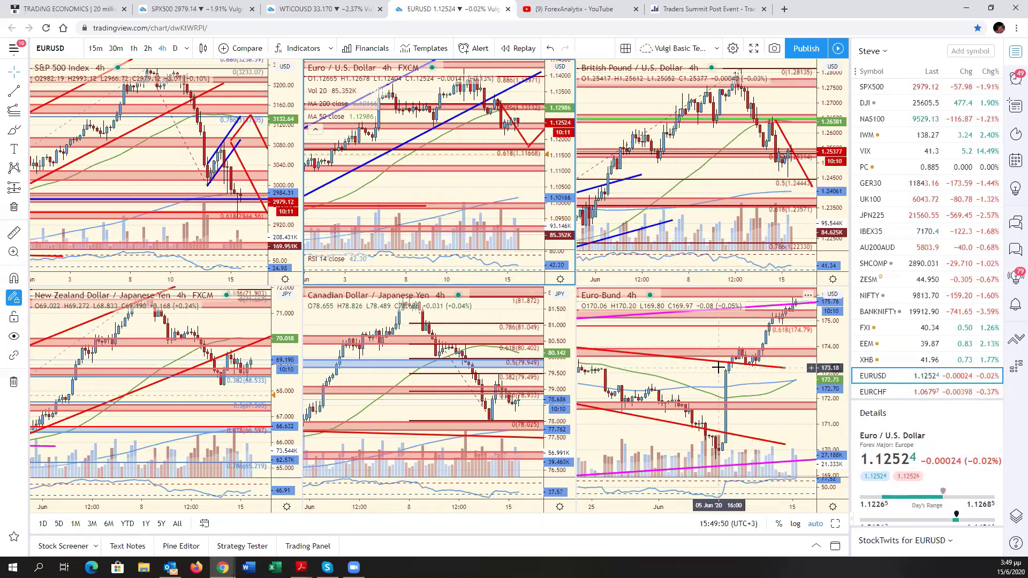
pyautogui.click(184, 12)
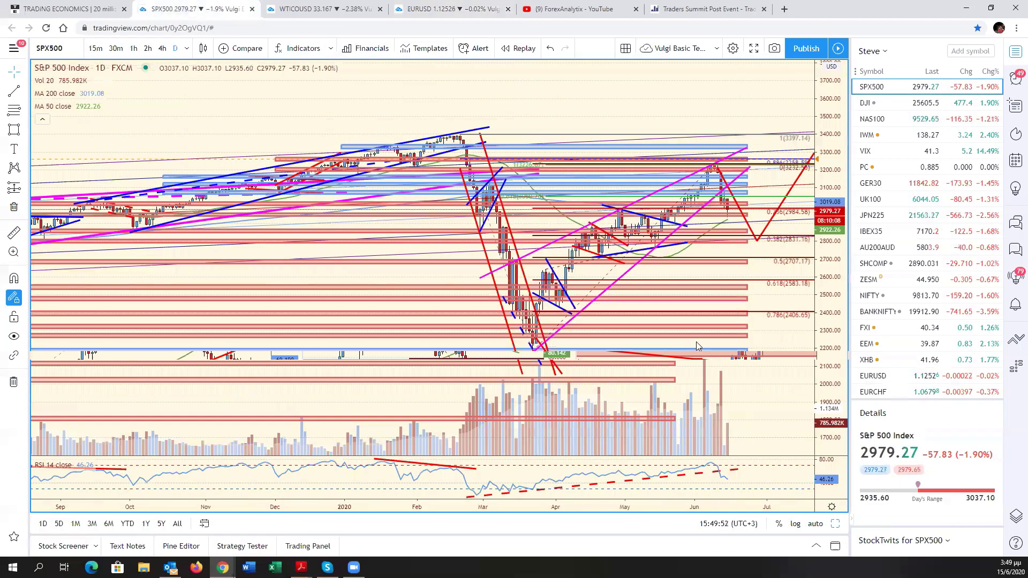
# Restore the daily six-chart grid and load 10 Year T-Note Futures (ZN1!) into the Dollar Index pane
pyautogui.click(835, 525)
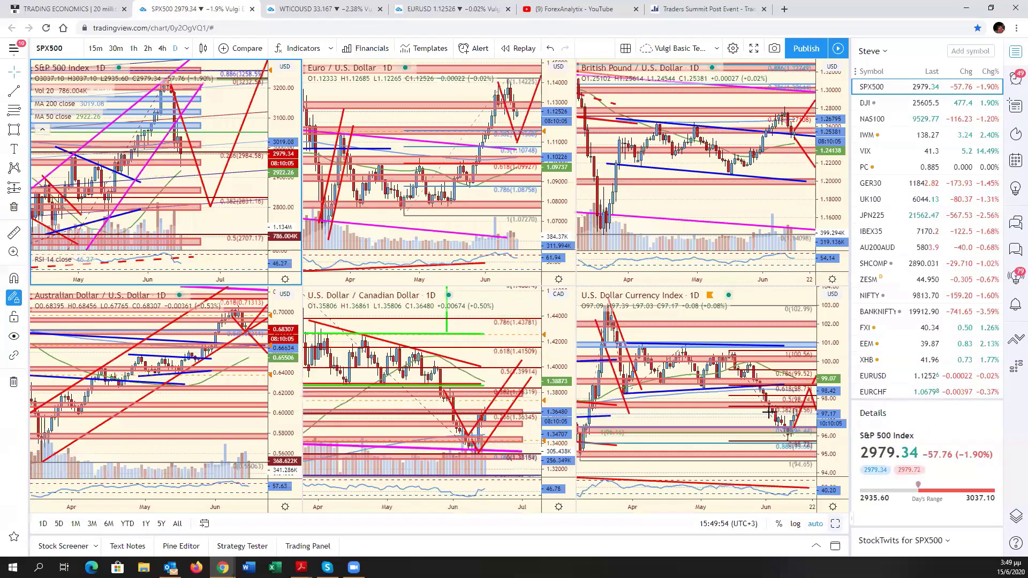
pyautogui.click(726, 416)
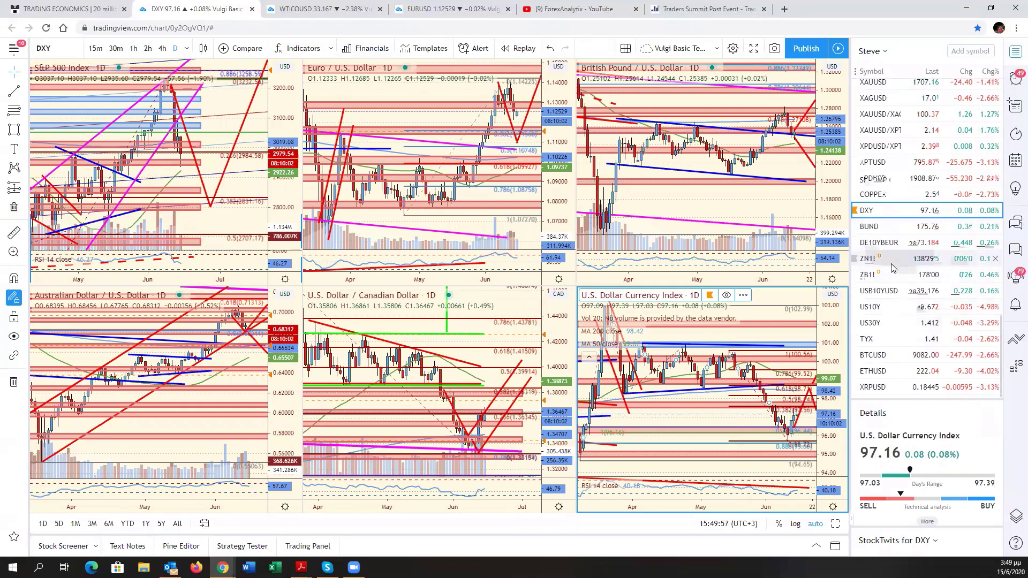
pyautogui.click(892, 262)
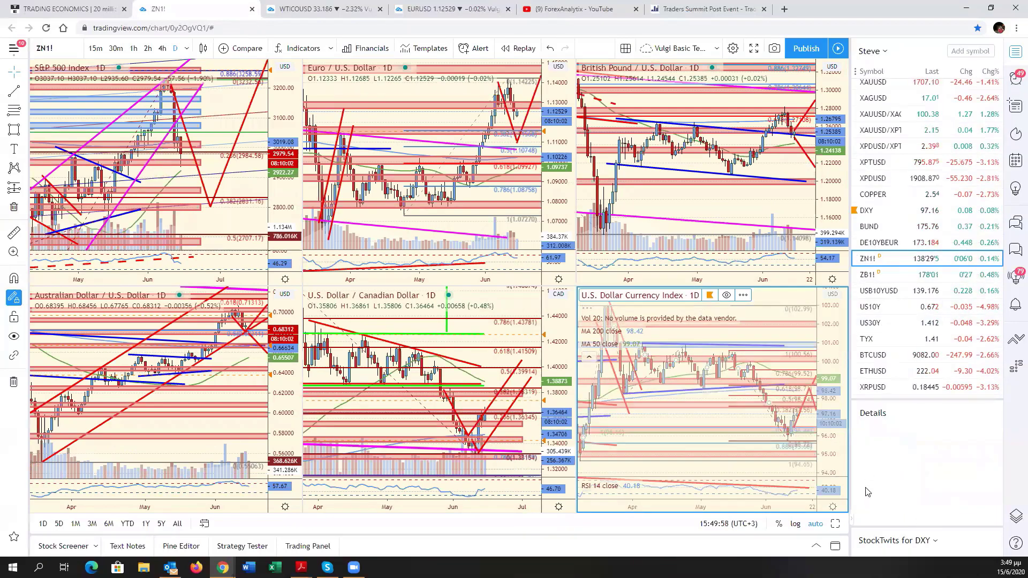
# Maximize the T-Note futures chart, bring its higher Fibonacci targets into view, then advance to US10Y
pyautogui.click(835, 523)
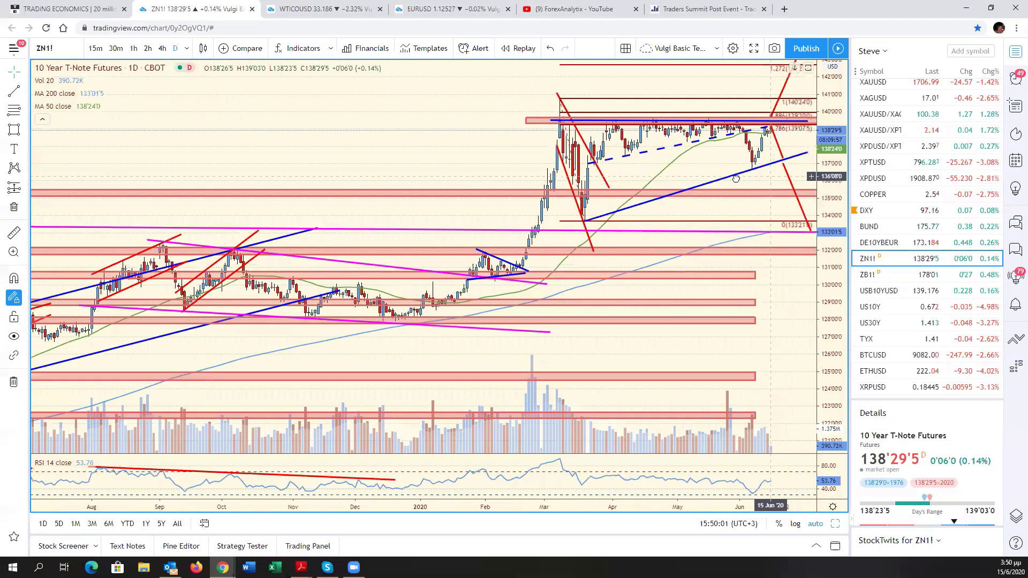
pyautogui.moveTo(736, 178); pyautogui.dragTo(701, 205)
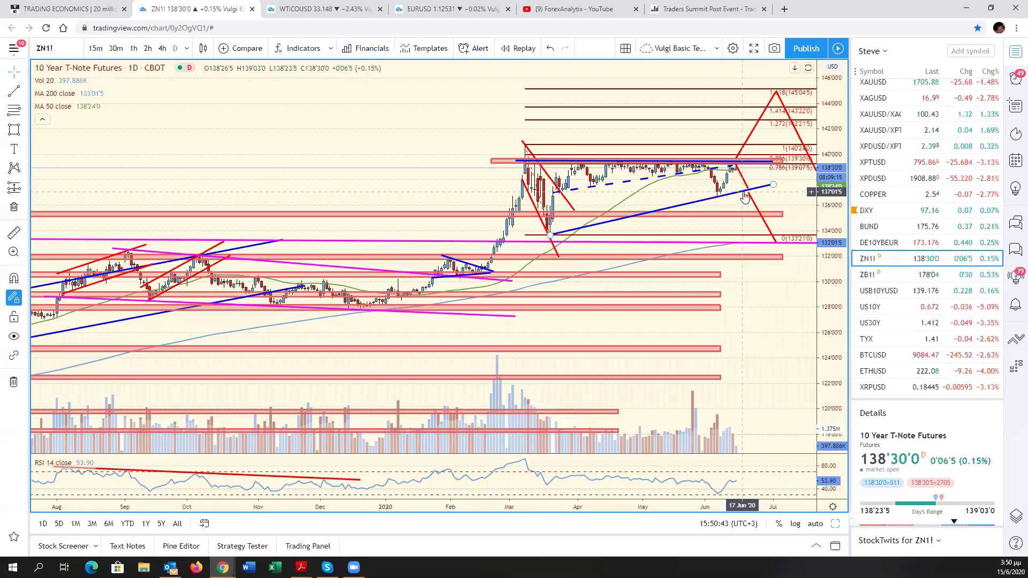
pyautogui.press('Down')
pyautogui.press('Down')
pyautogui.press('Down')
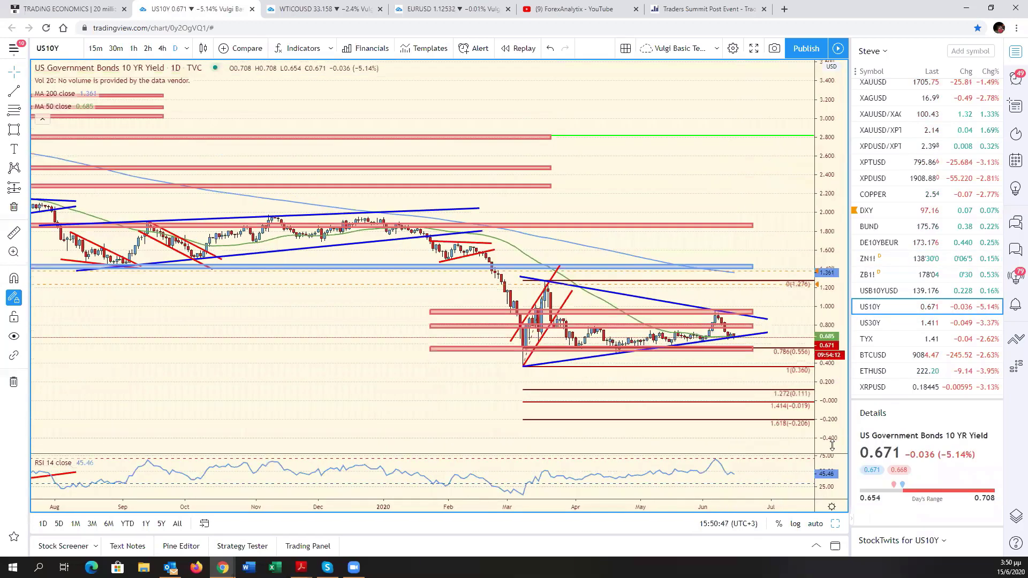
# Zoom out the US10Y chart, then load the US 30-year yield (US30Y) from the watchlist
pyautogui.scroll(-2, 717, 403)
pyautogui.scroll(-1, 711, 373)
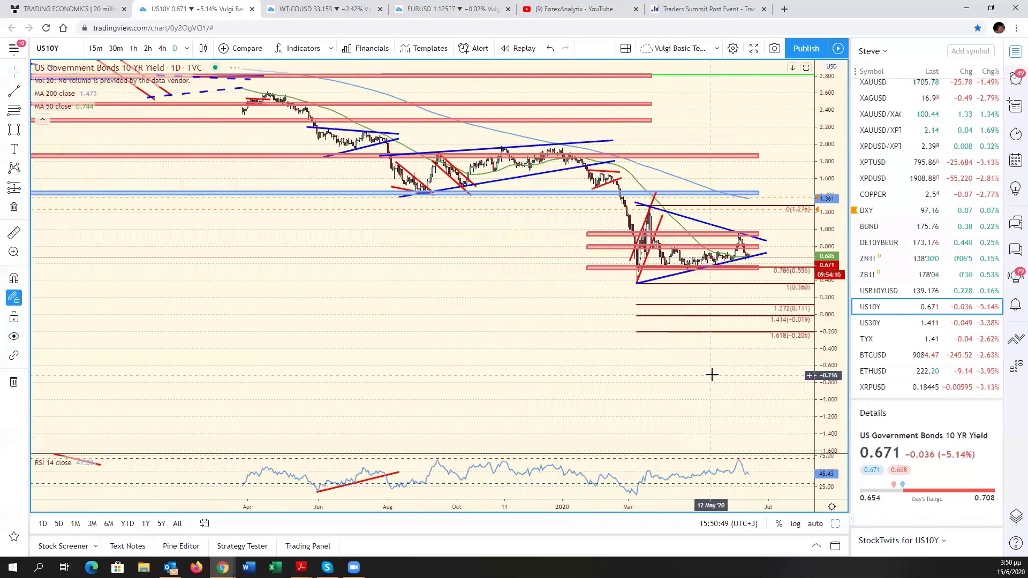
pyautogui.scroll(-2, 686, 401)
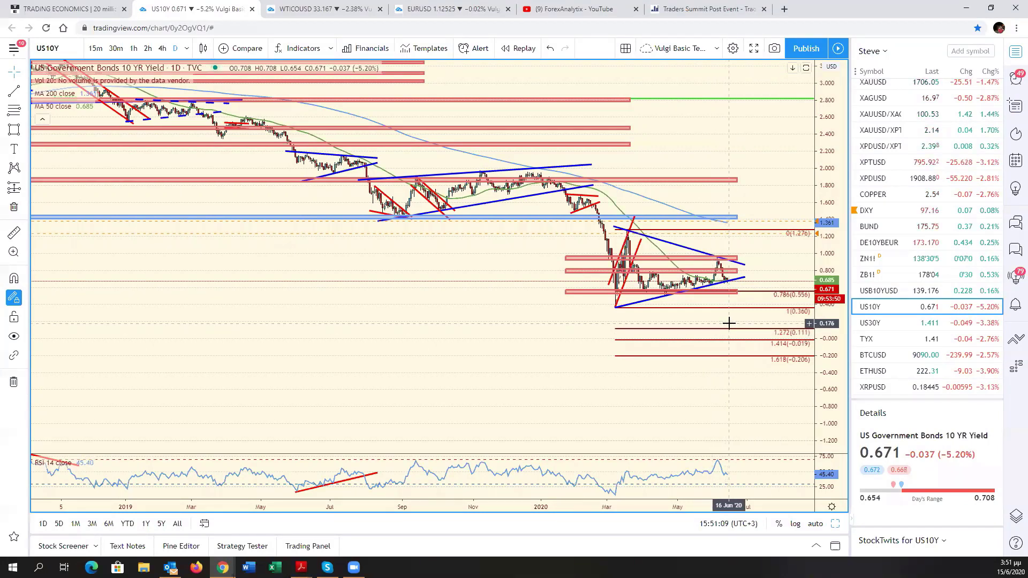
pyautogui.click(920, 325)
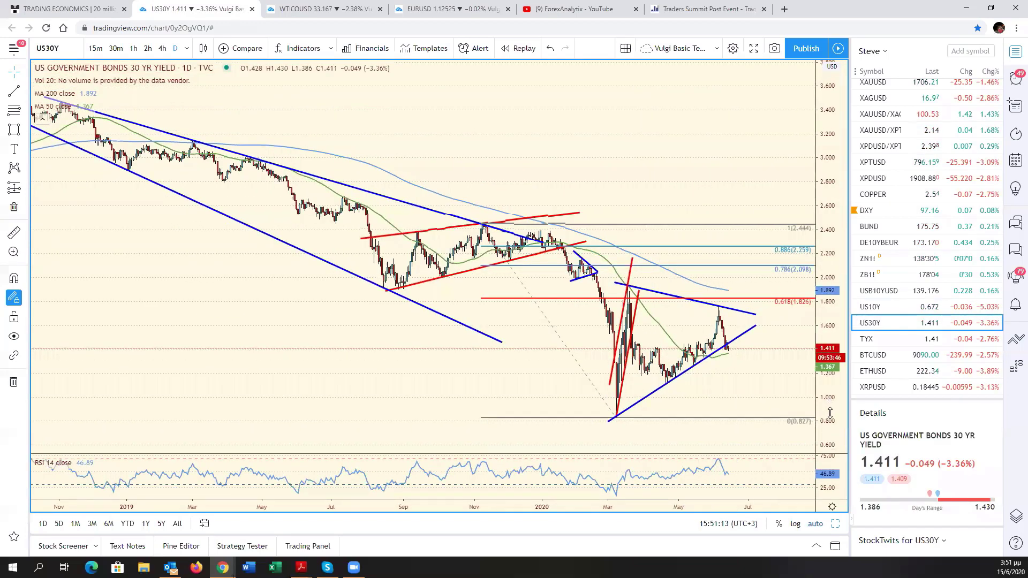
# Draw a red downward projection line from the US30Y wedge below 0.827, then switch to US10Y
pyautogui.moveTo(830, 412); pyautogui.dragTo(691, 349)
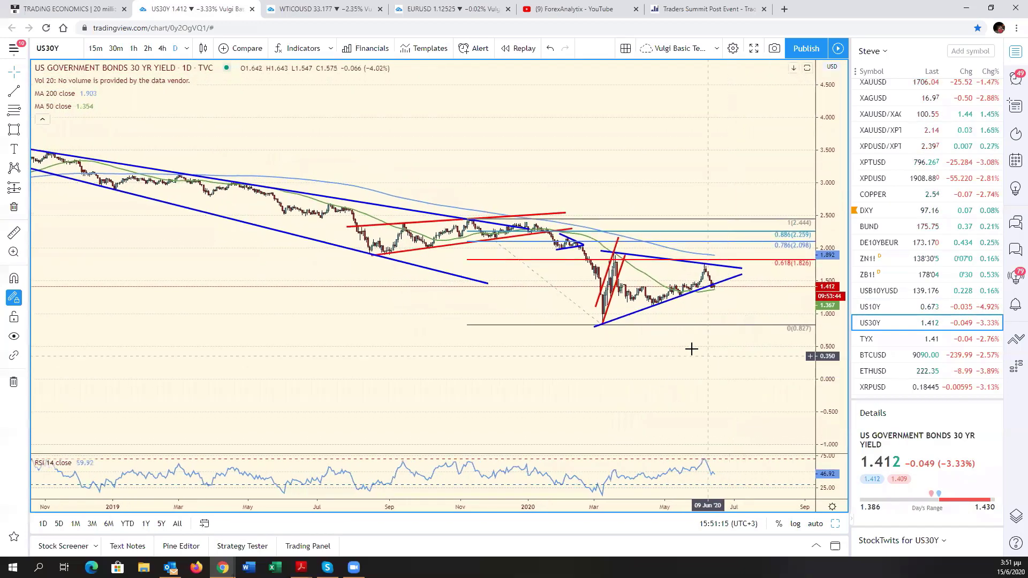
pyautogui.click(14, 91)
pyautogui.click(716, 286)
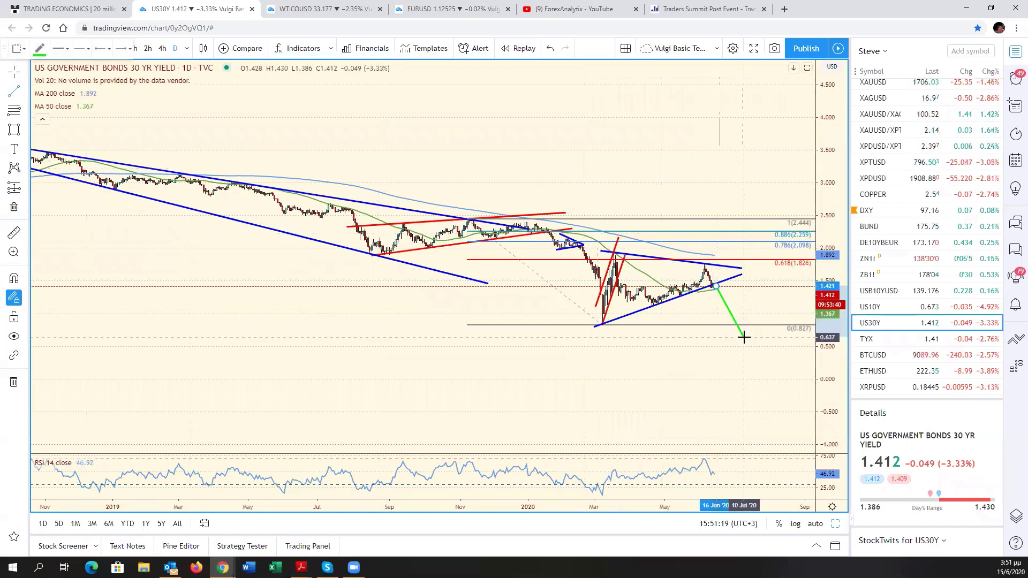
pyautogui.click(743, 337)
pyautogui.click(39, 48)
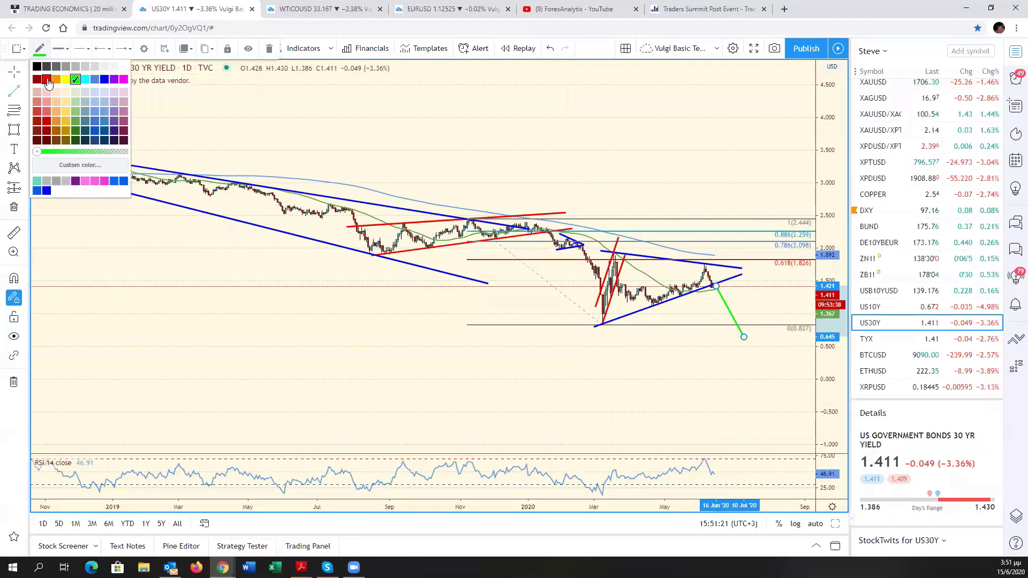
pyautogui.click(46, 80)
pyautogui.click(591, 362)
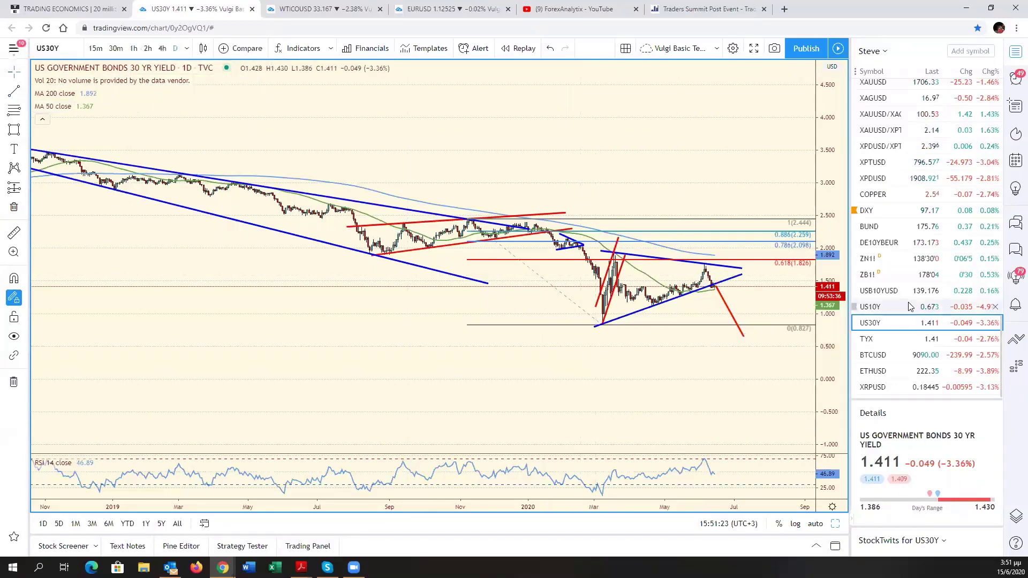
pyautogui.click(910, 307)
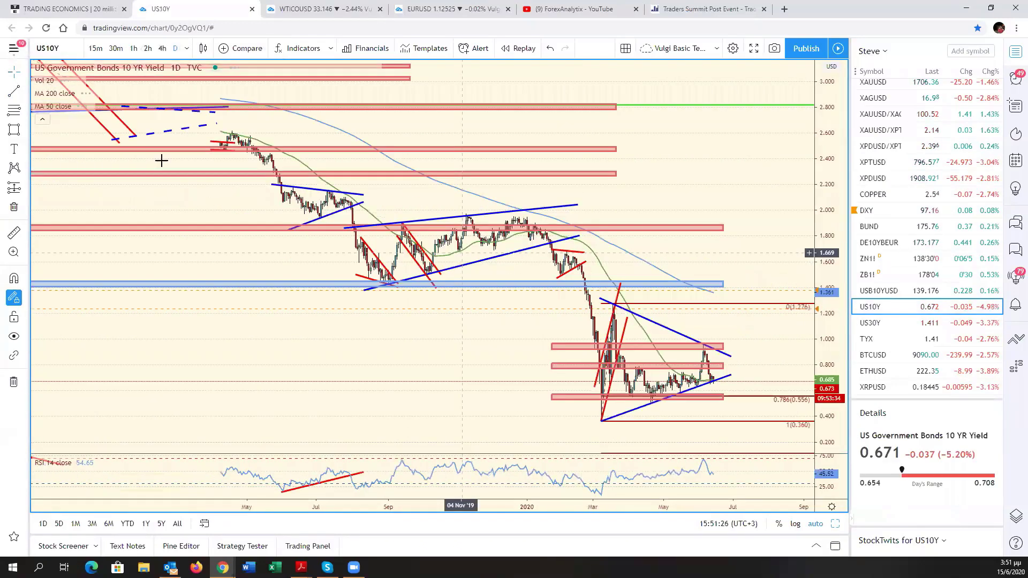
# Draw a red downward trend line from the US10Y wedge's lower edge to below the 0.786 zone
pyautogui.hotkey('alt', 't')
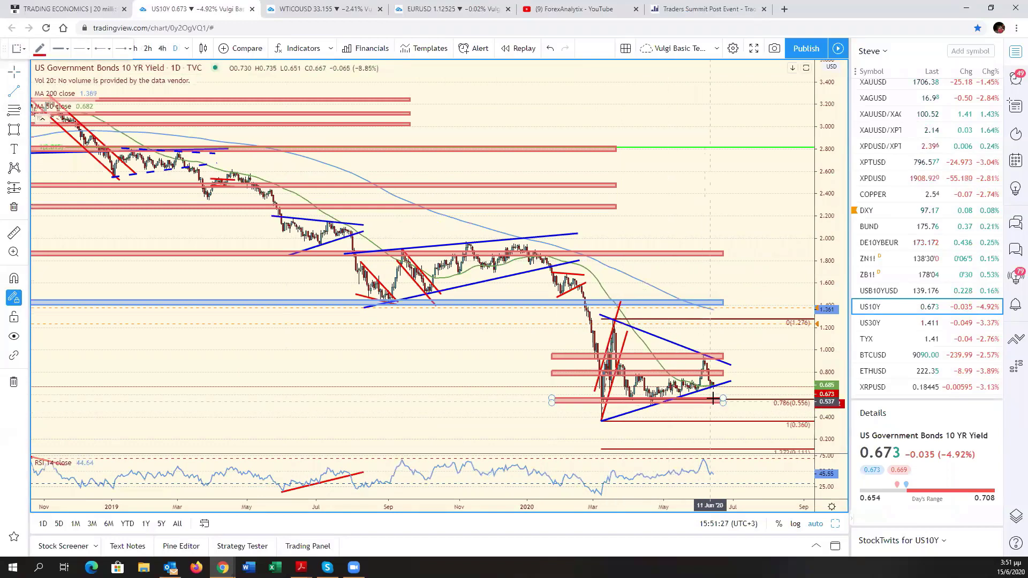
pyautogui.click(718, 391)
pyautogui.click(740, 447)
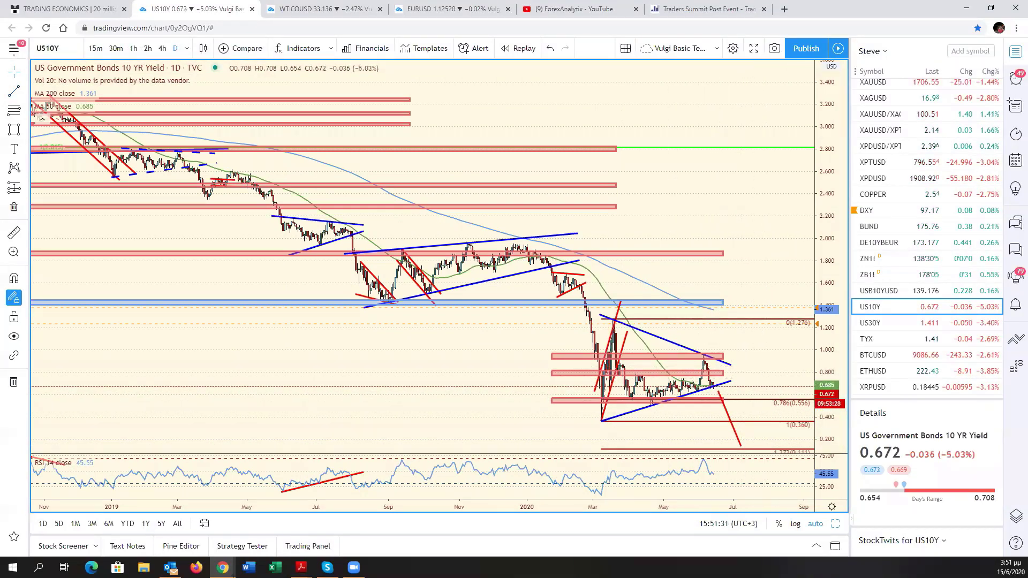
# Zoom in on the recent months of yields and return to the six-chart layout
pyautogui.scroll(2, 699, 440)
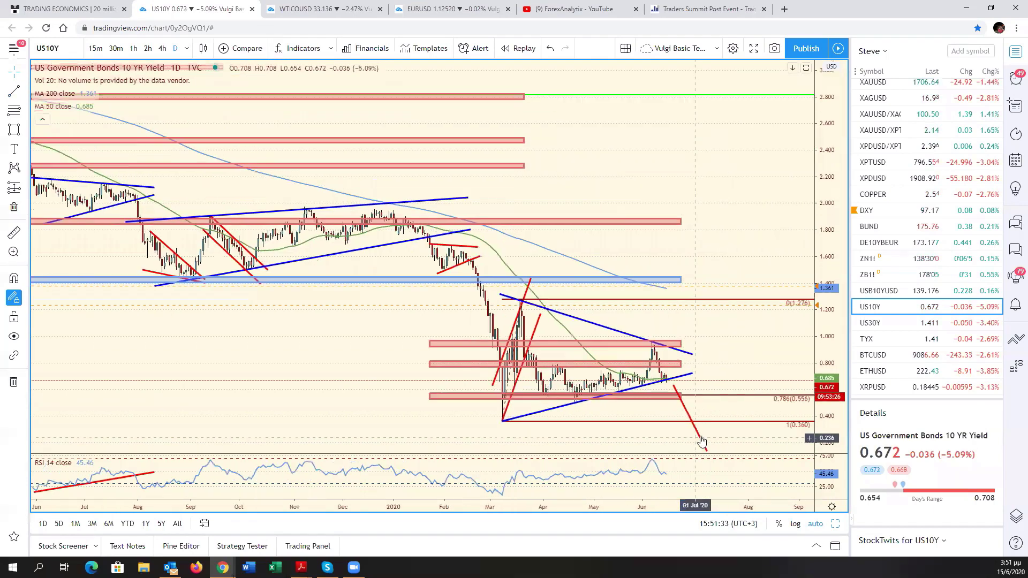
pyautogui.scroll(2, 700, 442)
pyautogui.scroll(2, 700, 441)
pyautogui.moveTo(736, 412); pyautogui.dragTo(840, 534)
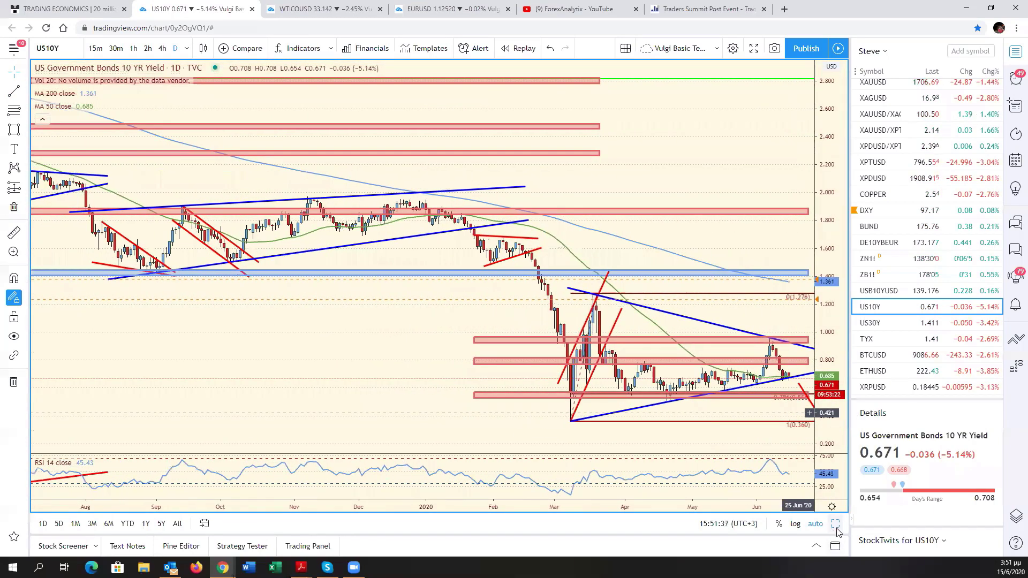
pyautogui.hotkey('alt', 'Return')
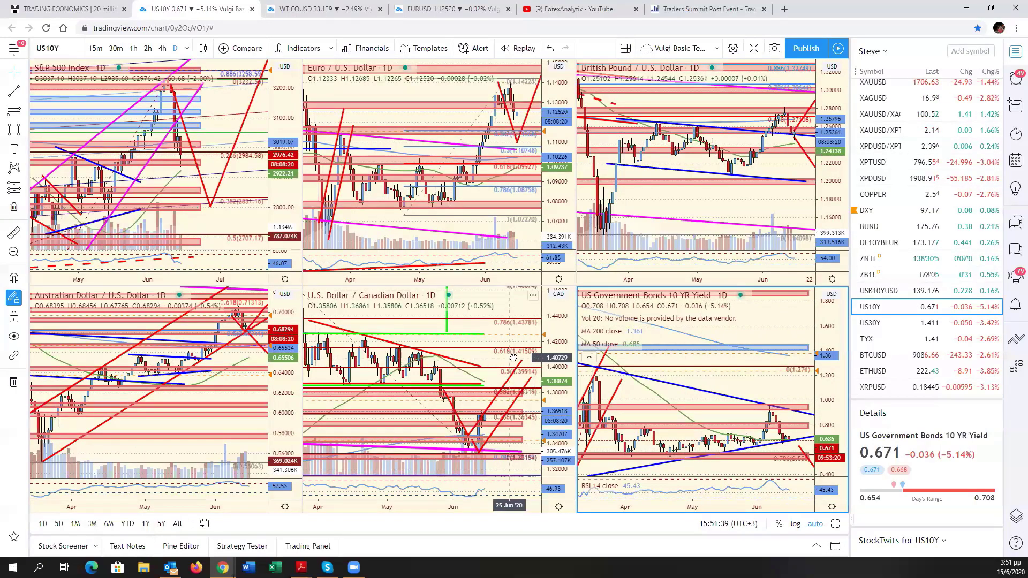
# Maximize the USD/CAD chart, then load Gold Spot / U.S. Dollar (XAUUSD) from the watchlist
pyautogui.click(560, 357)
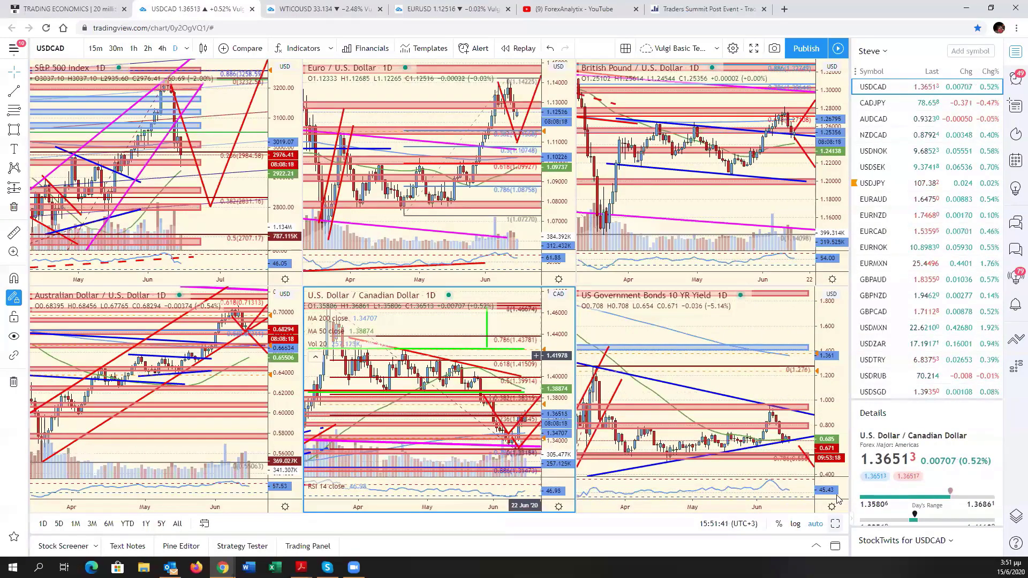
pyautogui.hotkey('alt', 'Return')
pyautogui.moveTo(789, 366); pyautogui.dragTo(750, 366)
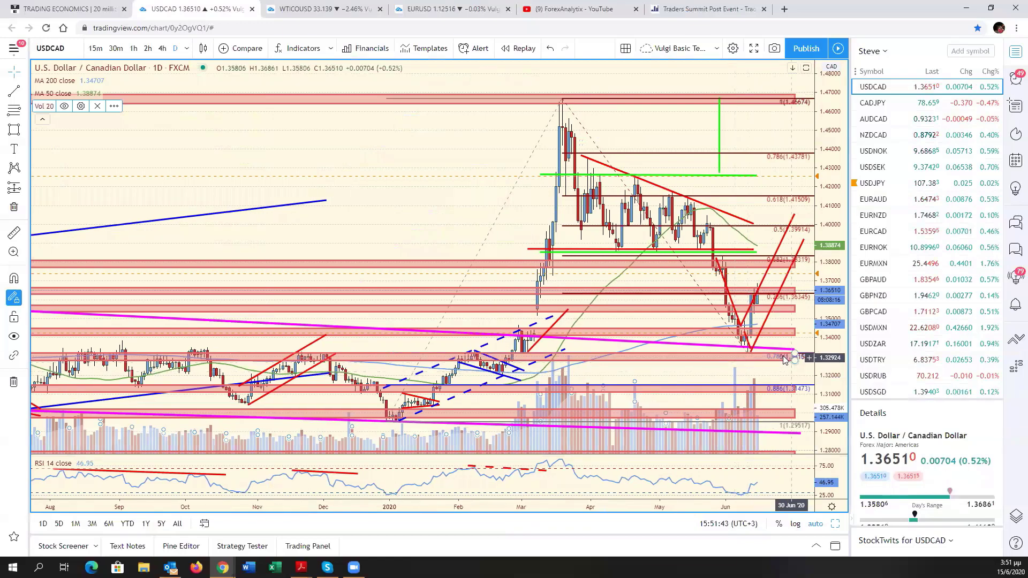
pyautogui.scroll(-3, 892, 373)
pyautogui.scroll(-1, 892, 373)
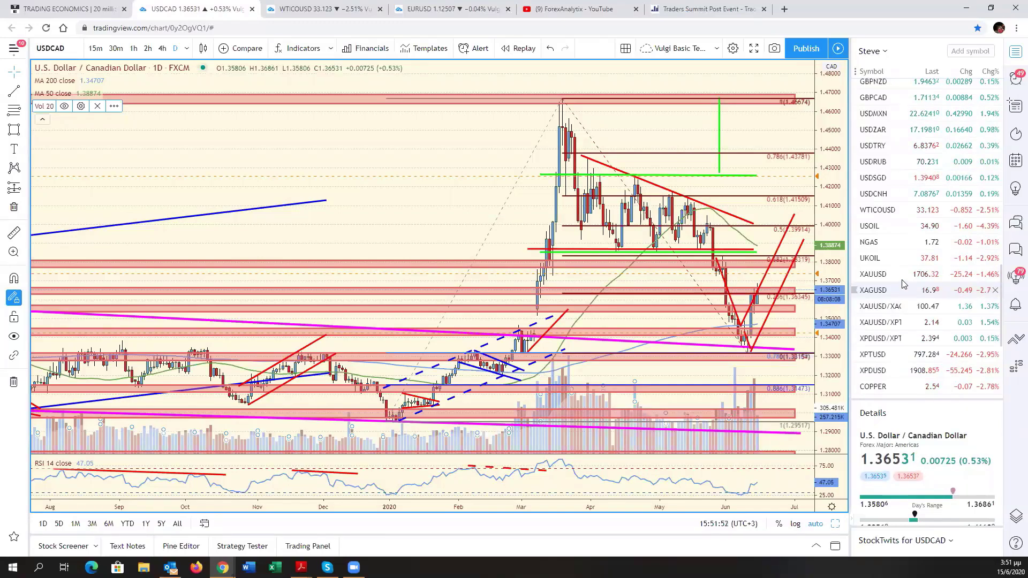
pyautogui.click(905, 274)
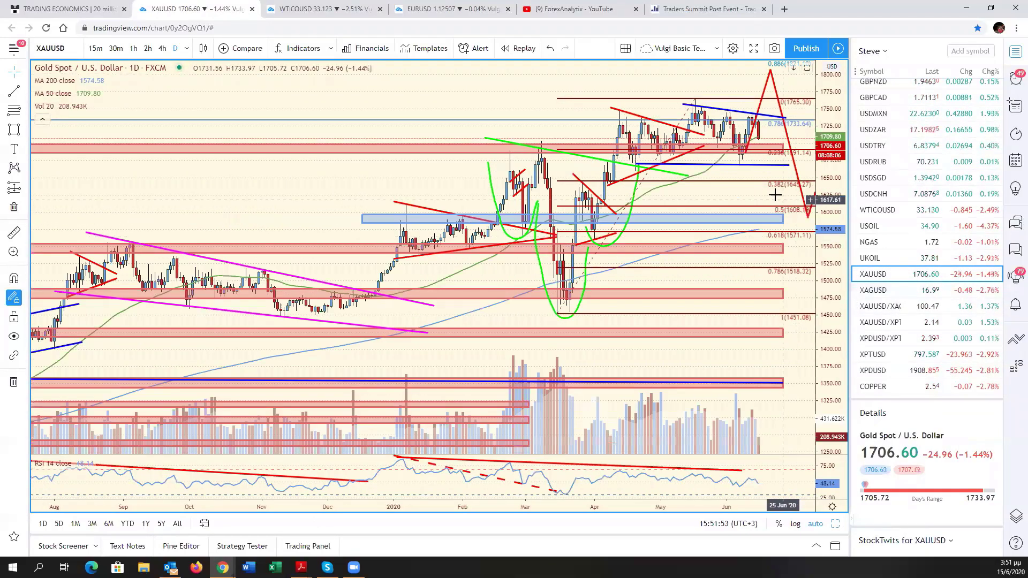
# Load XAGUSD and reshape the red zig-zag projection to dip near 15.6, then rise above 19.7
pyautogui.click(896, 292)
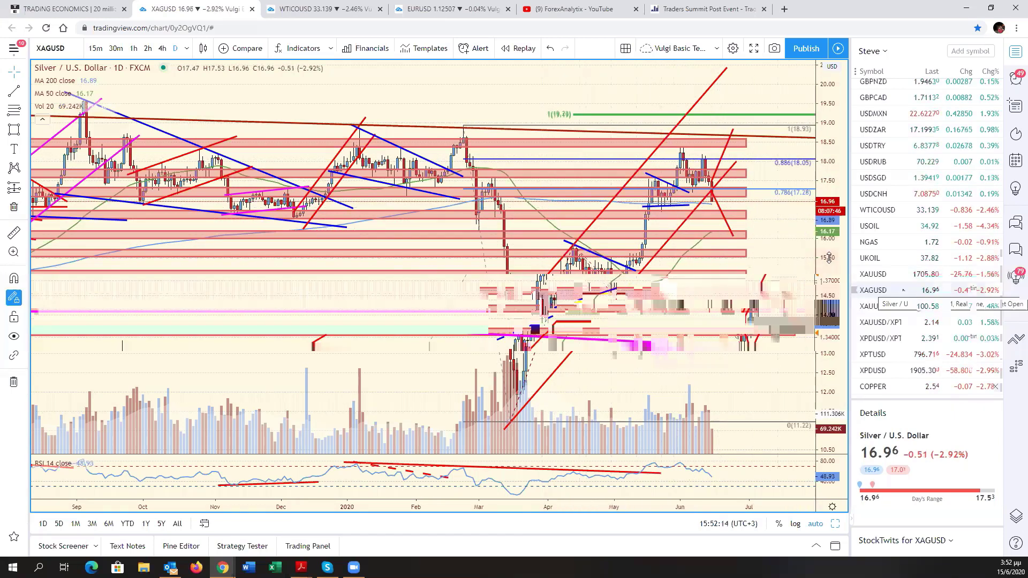
pyautogui.click(903, 290)
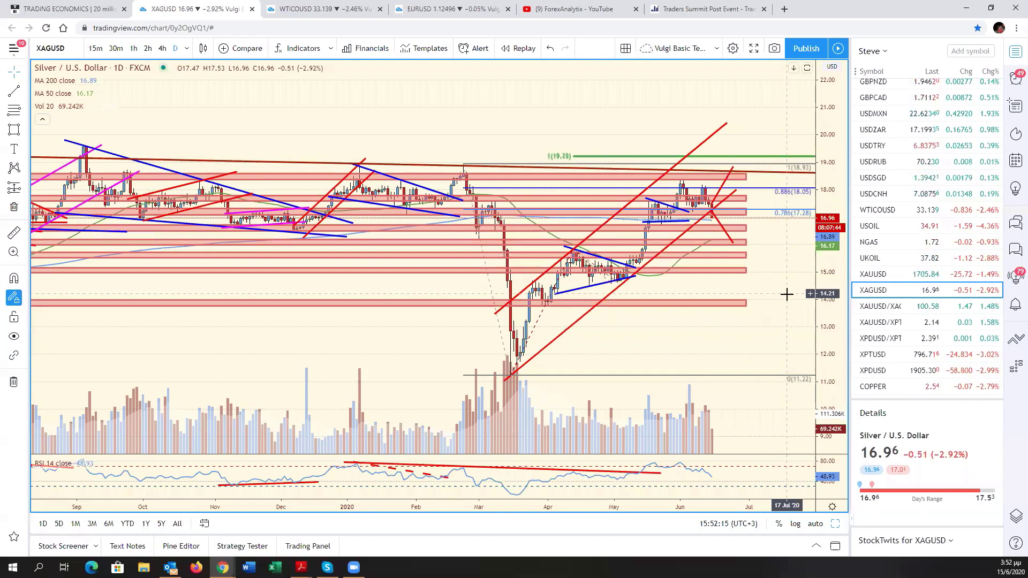
pyautogui.click(742, 253)
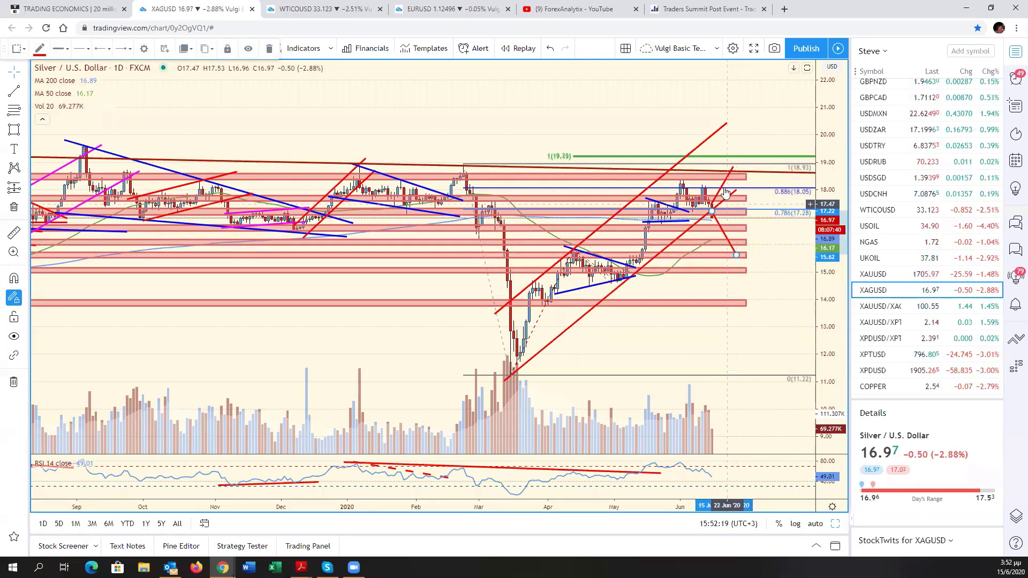
pyautogui.click(765, 216)
pyautogui.moveTo(752, 235)
pyautogui.mouseDown()
pyautogui.moveTo(787, 153)
pyautogui.moveTo(803, 141)
pyautogui.mouseUp()
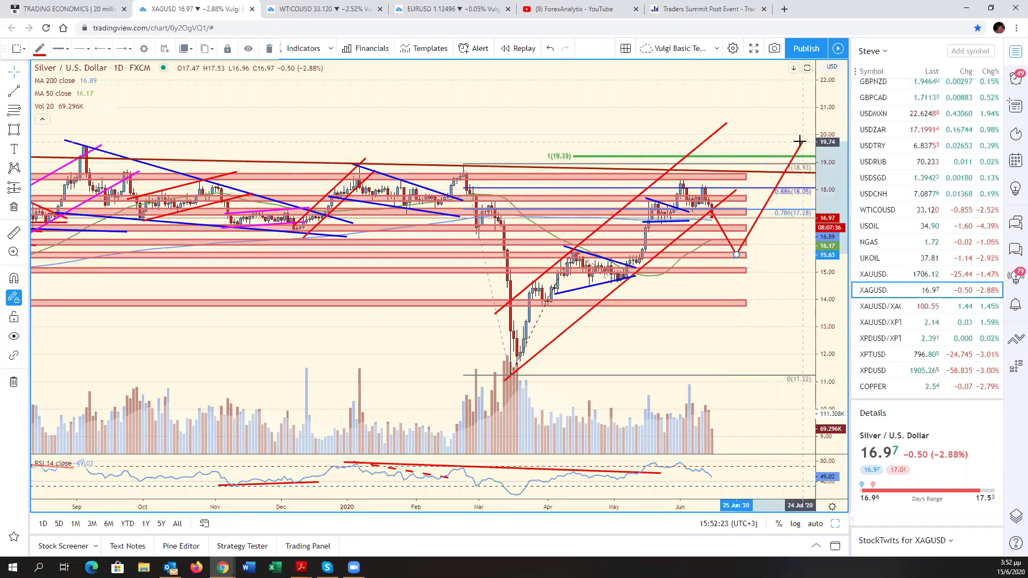
pyautogui.moveTo(780, 259); pyautogui.dragTo(739, 280)
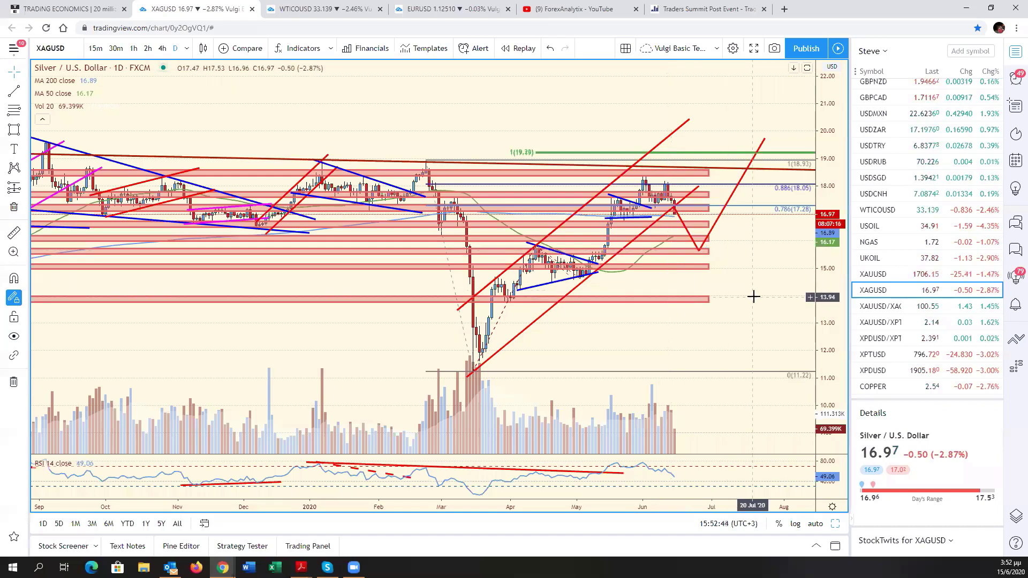
# On XAUUSD, squeeze the price scale and extend the red RSI trendline right, then load WTICOUSD
pyautogui.click(886, 274)
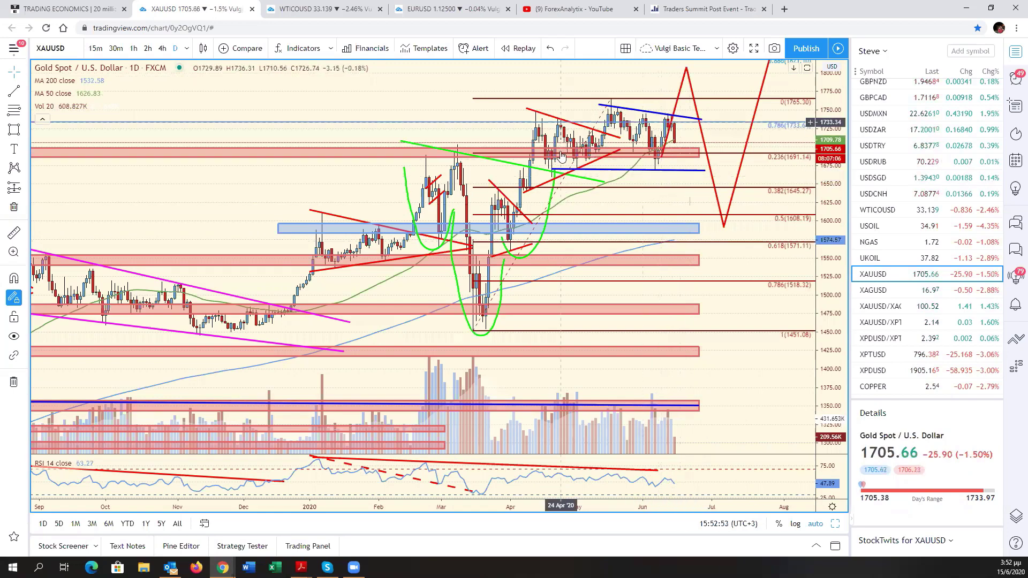
pyautogui.moveTo(834, 268); pyautogui.dragTo(834, 296)
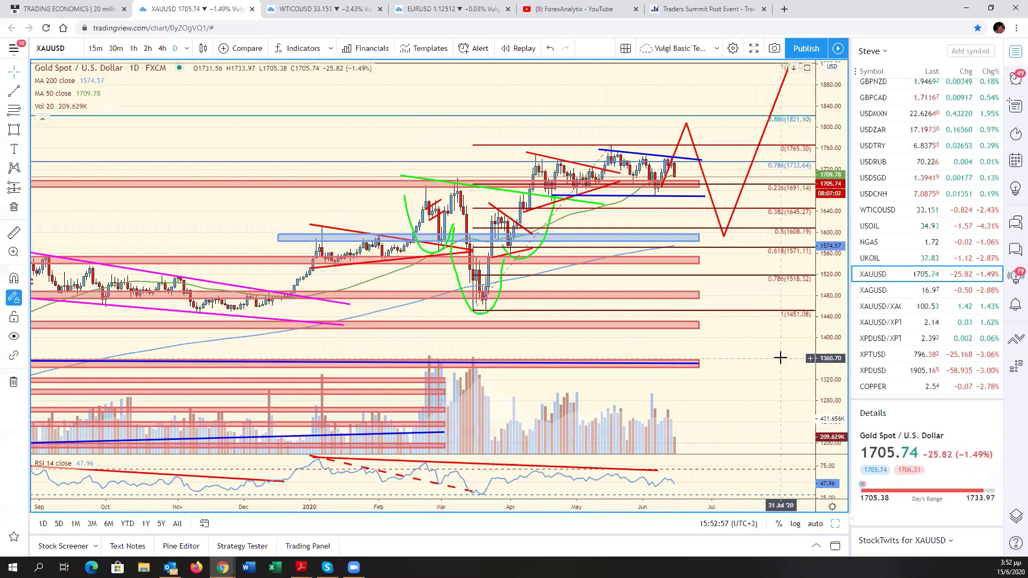
pyautogui.moveTo(657, 470); pyautogui.dragTo(700, 471)
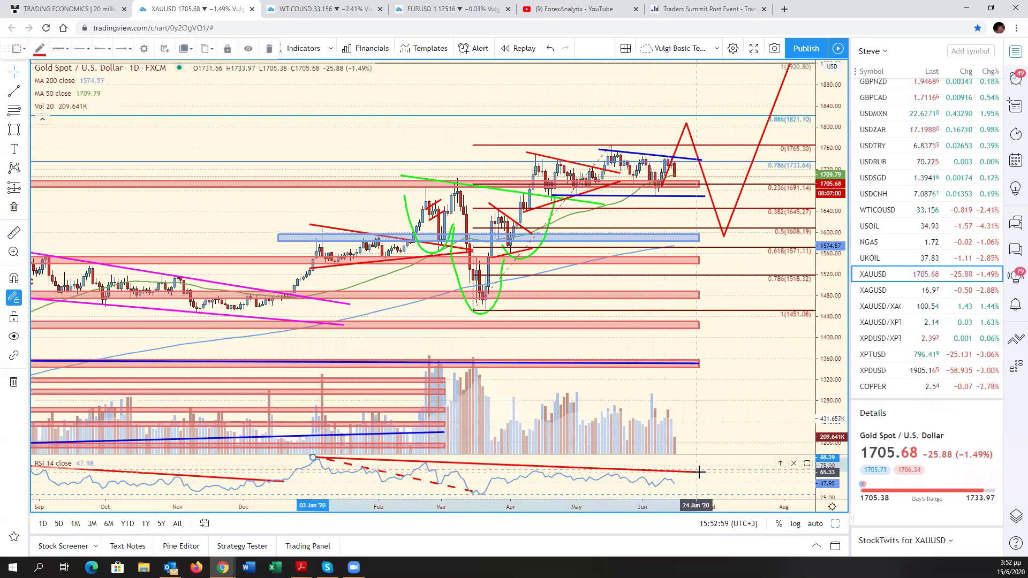
pyautogui.click(759, 412)
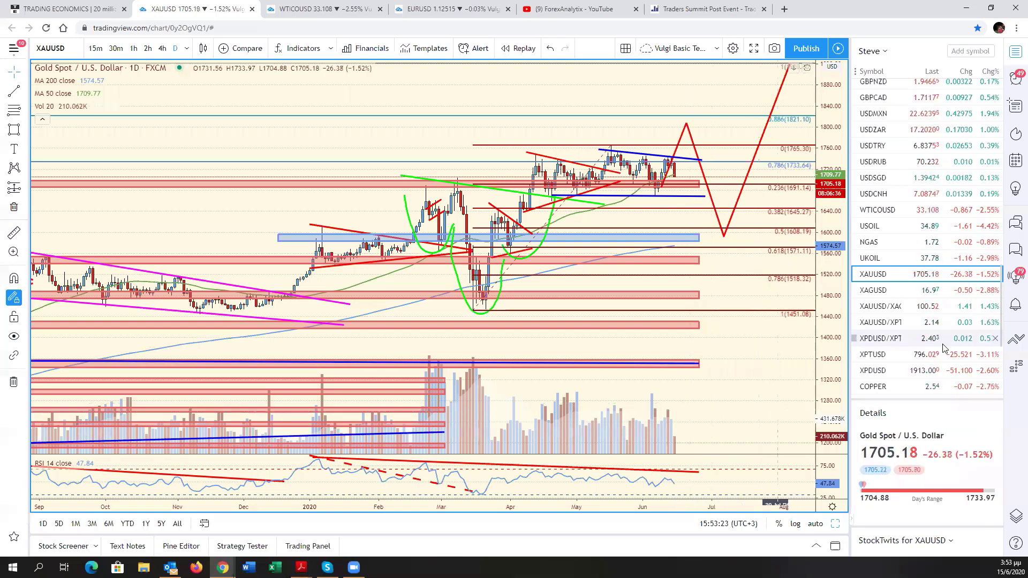
pyautogui.click(889, 210)
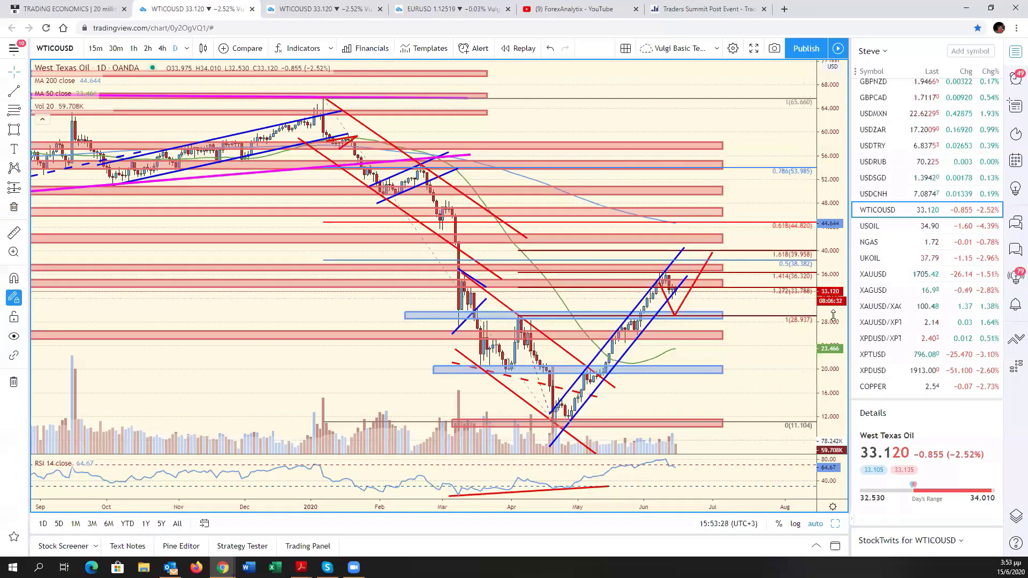
# Compress the WTICOUSD price axis so roughly 8 to 72 is visible
pyautogui.moveTo(832, 313); pyautogui.dragTo(834, 334)
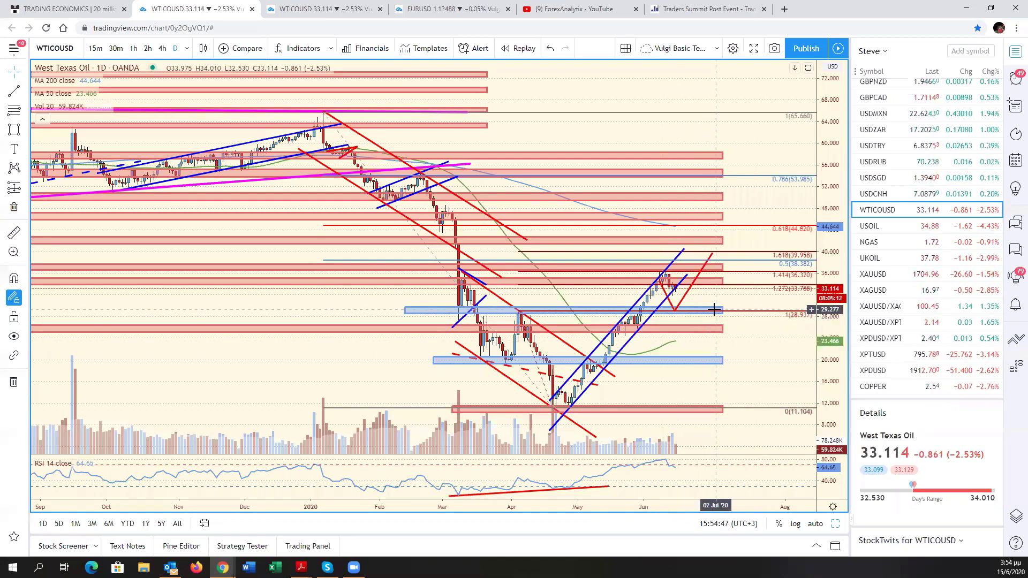
# Inspect the blue support zone near 20 and measure the drop from about 33.4 to 29.3
pyautogui.click(723, 360)
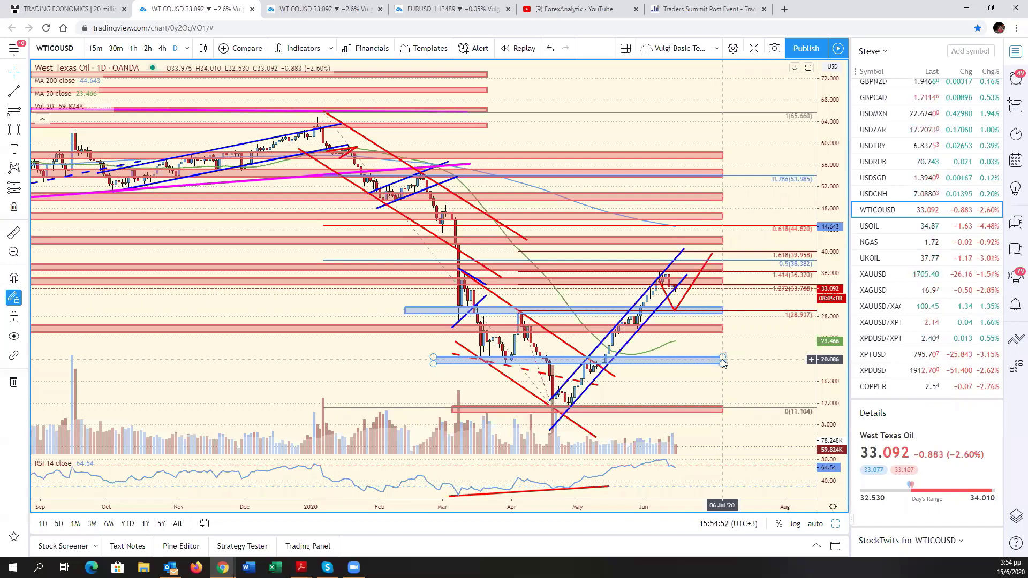
pyautogui.click(722, 362)
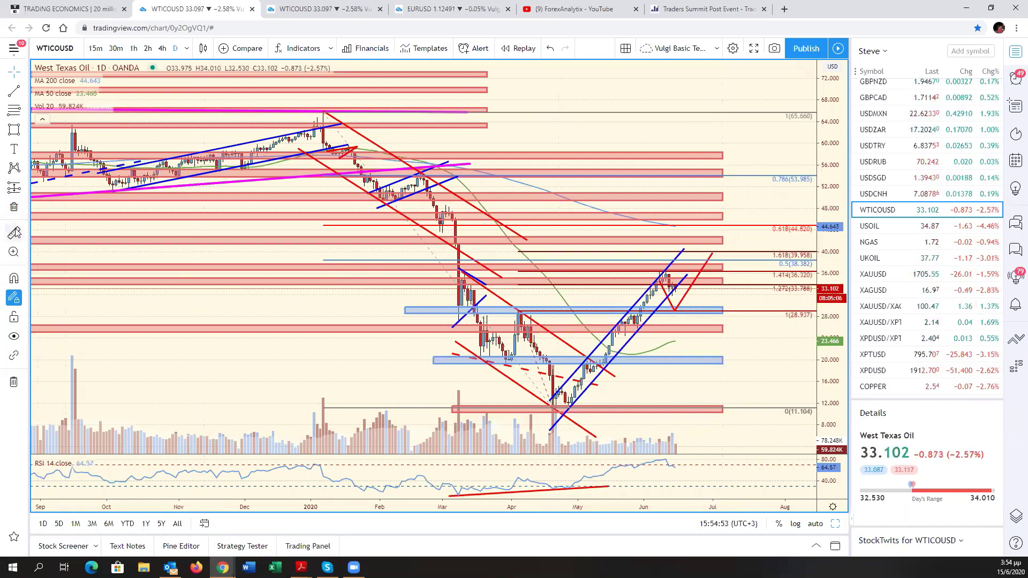
pyautogui.click(697, 287)
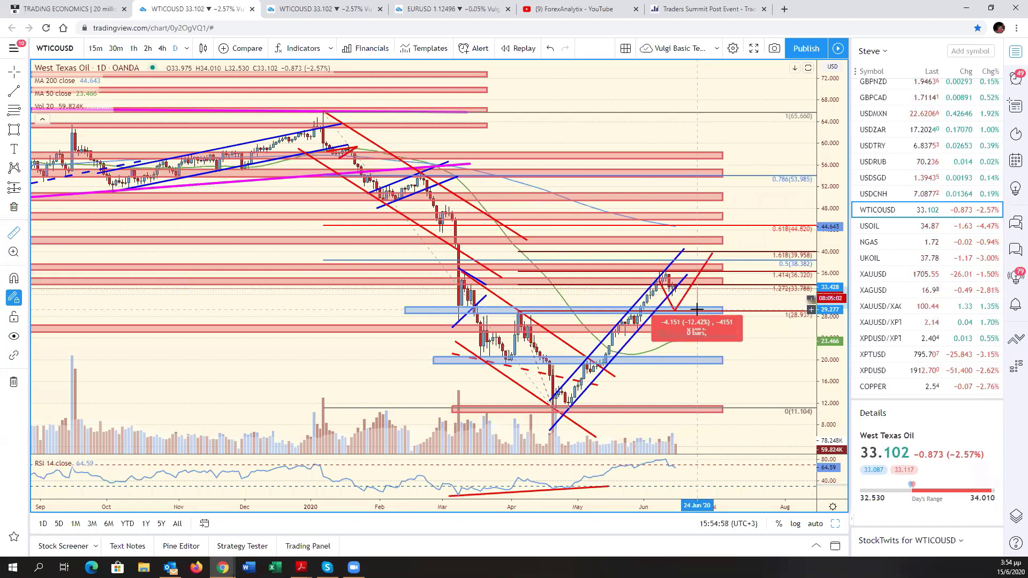
pyautogui.click(697, 310)
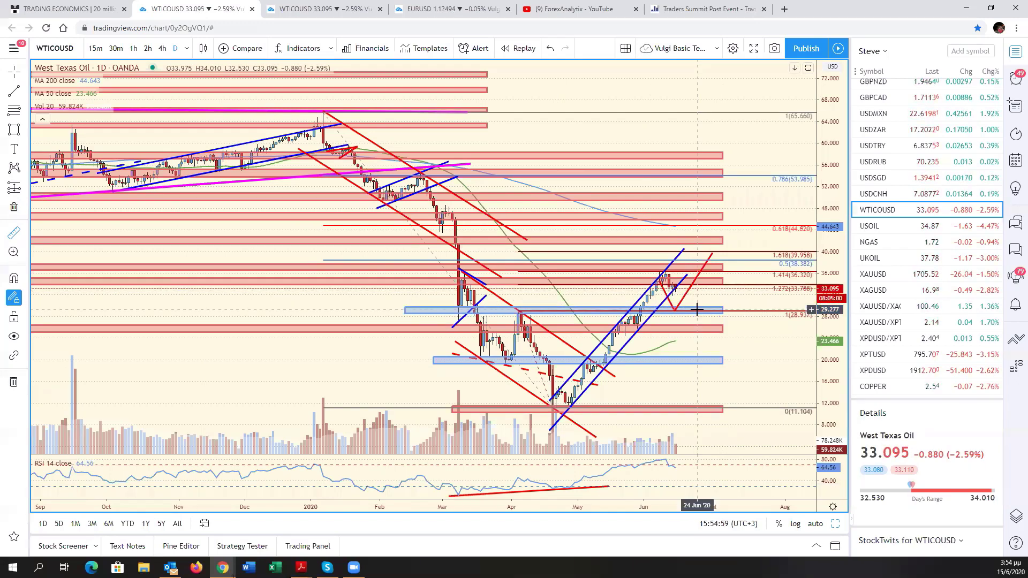
# Scroll the oil chart, open and dismiss its context menu, then load COPPER from the watchlist
pyautogui.click(725, 297)
pyautogui.hscroll(-3, 725, 297)
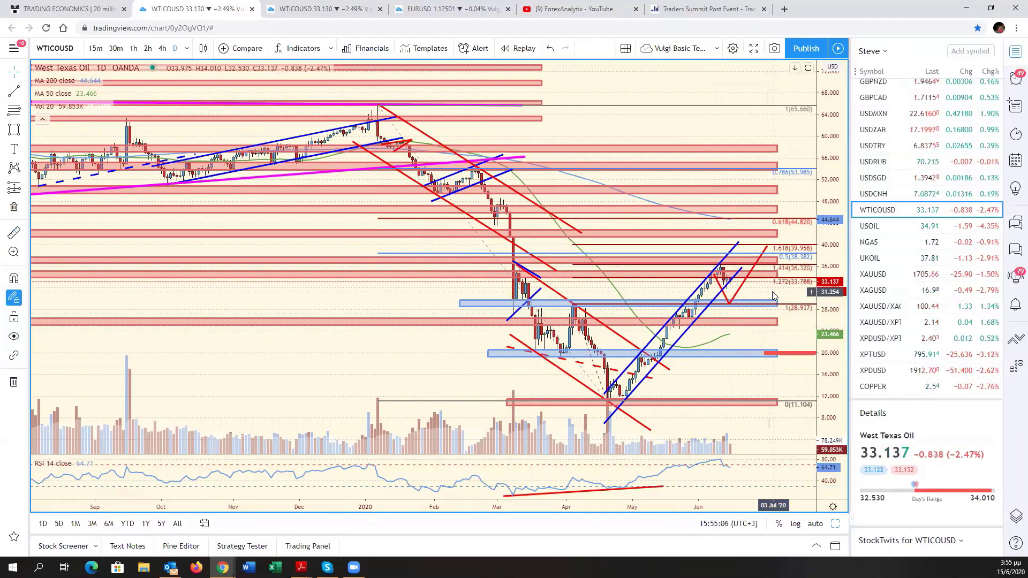
pyautogui.rightClick(760, 294)
pyautogui.click(758, 292)
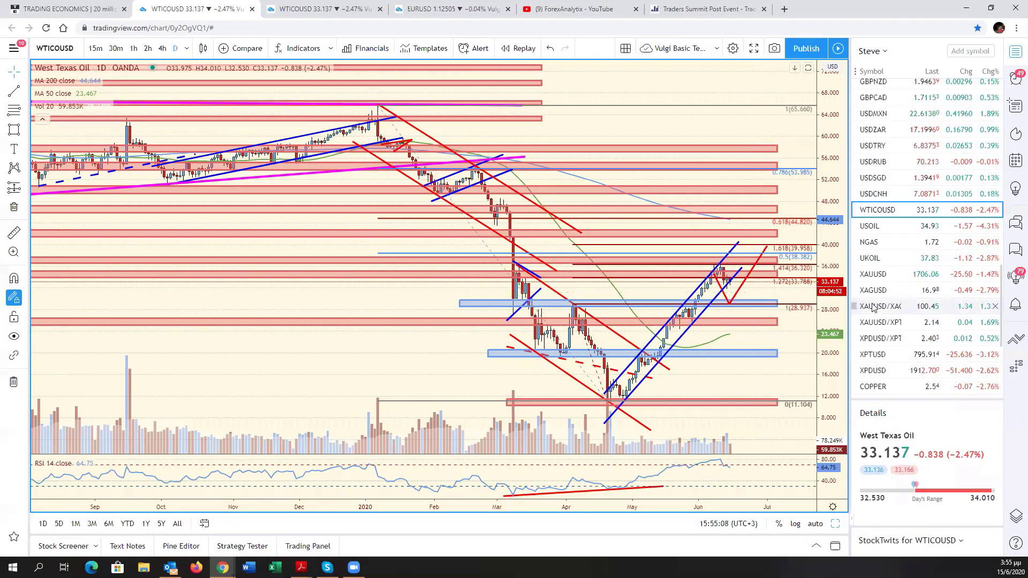
pyautogui.moveTo(898, 306)
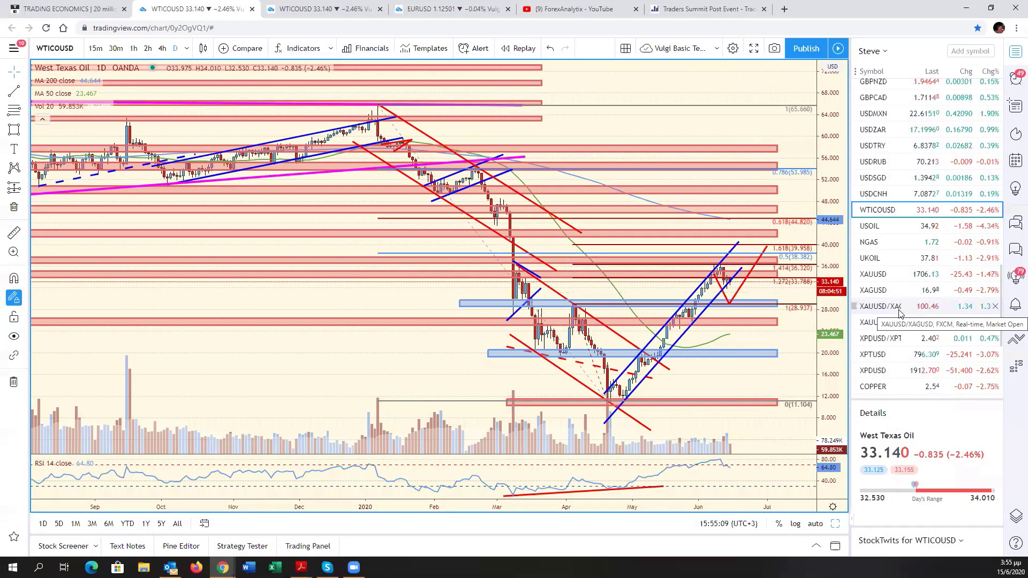
pyautogui.click(889, 386)
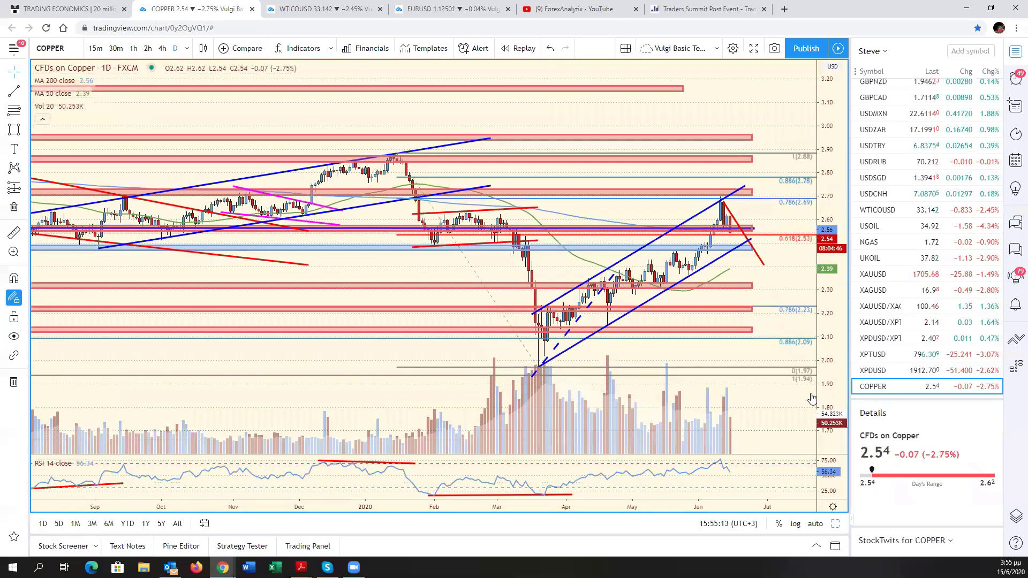
# Compress Copper's price scale, drag the red projection's endpoint lower, and restore the six-chart grid
pyautogui.moveTo(818, 366); pyautogui.dragTo(811, 397)
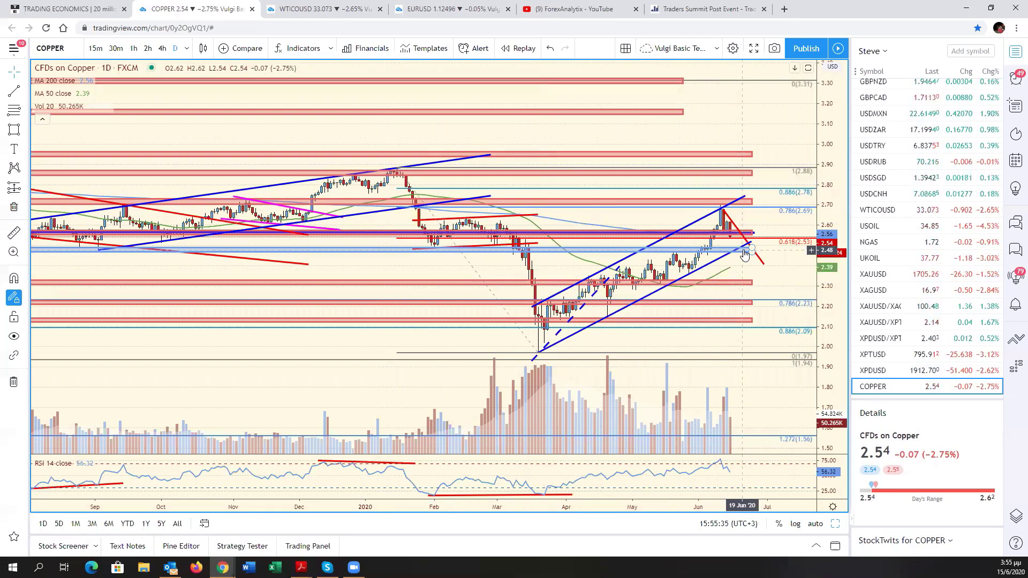
pyautogui.moveTo(762, 264); pyautogui.dragTo(766, 277)
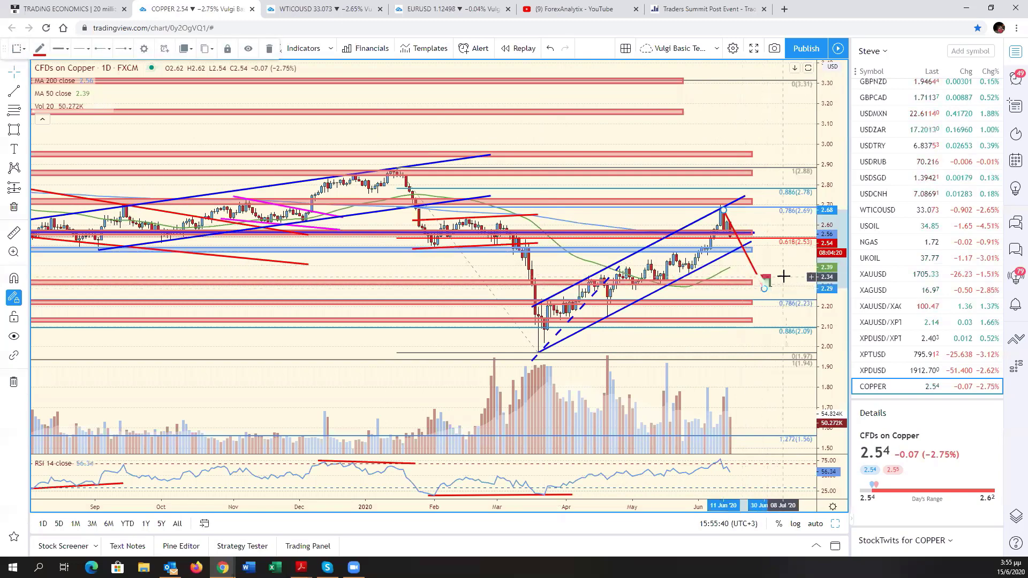
pyautogui.click(783, 276)
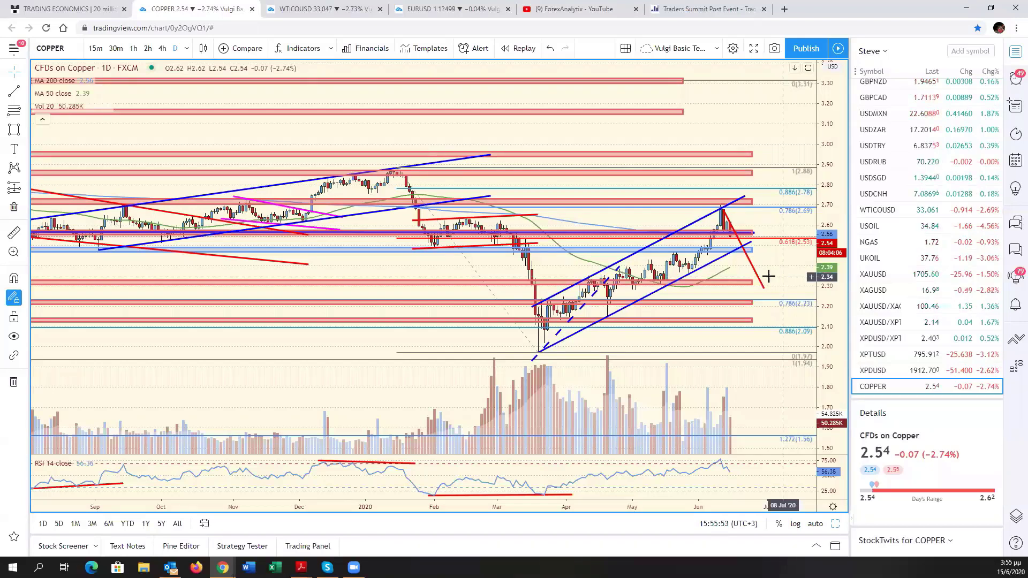
pyautogui.moveTo(753, 273); pyautogui.dragTo(818, 293)
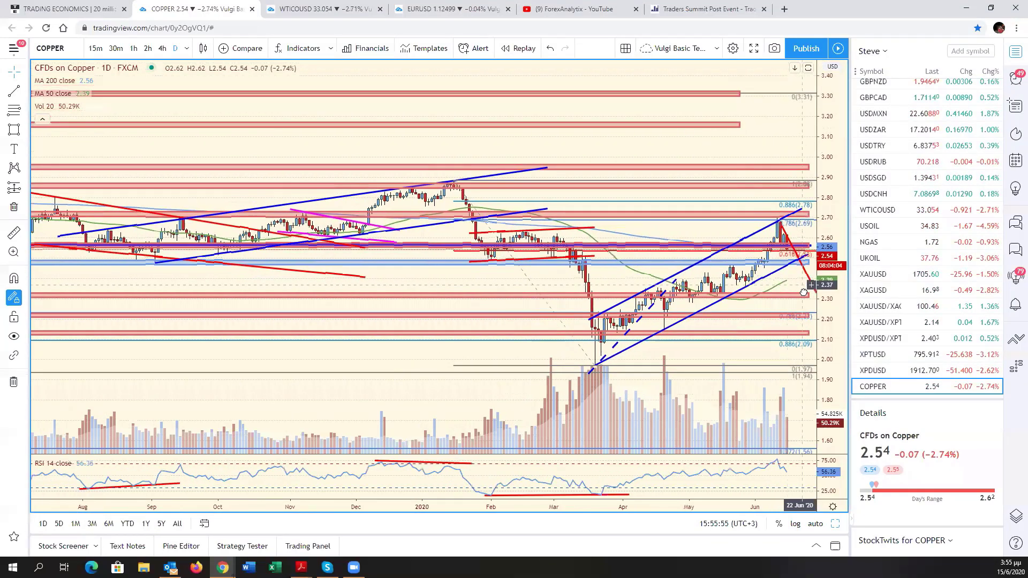
pyautogui.click(836, 524)
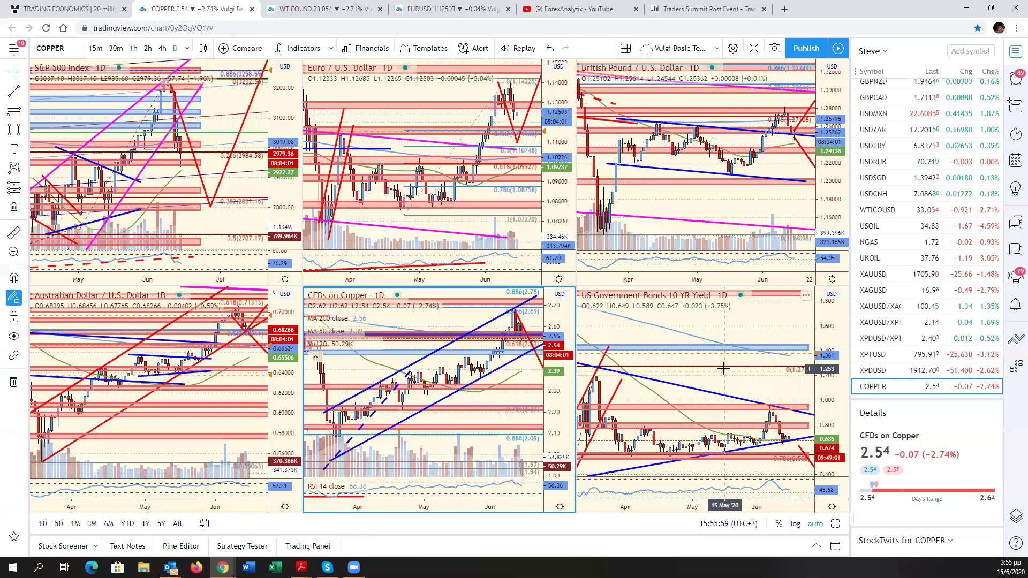
# Maximize the AUDUSD pane, compress its price scale for a wider range, then switch to NZDUSD
pyautogui.hotkey('shift', 'Tab')
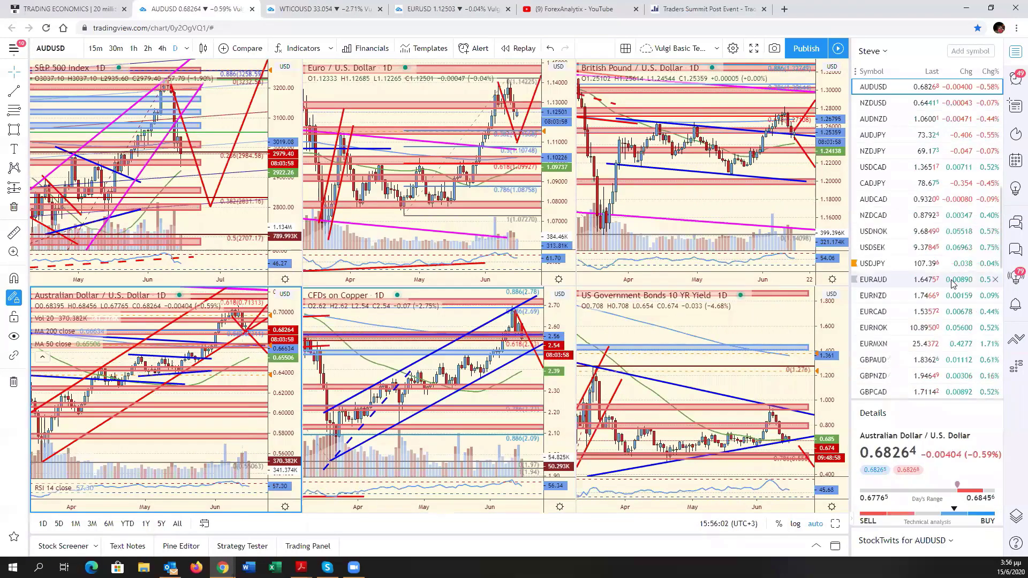
pyautogui.scroll(3, 948, 282)
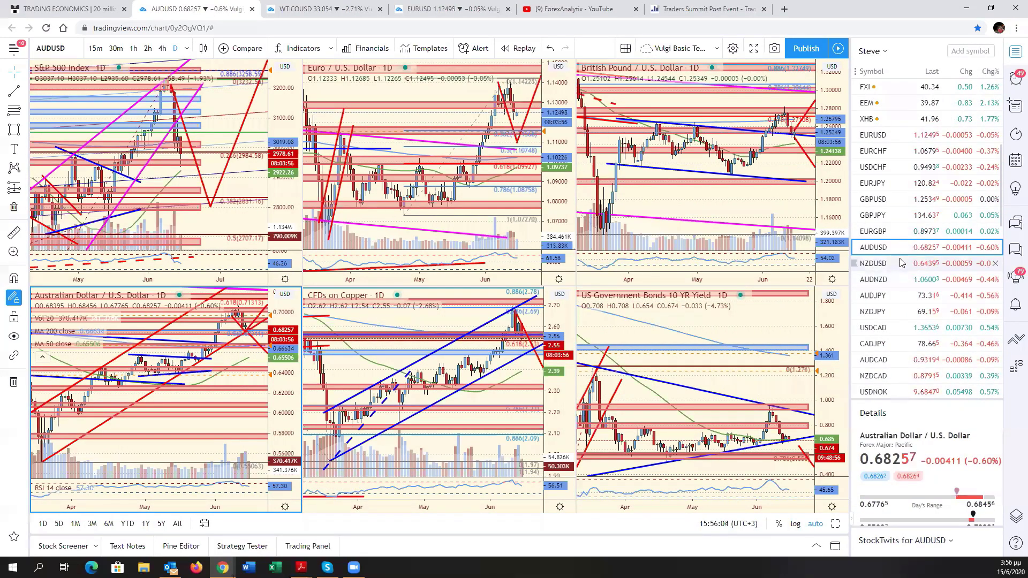
pyautogui.click(835, 524)
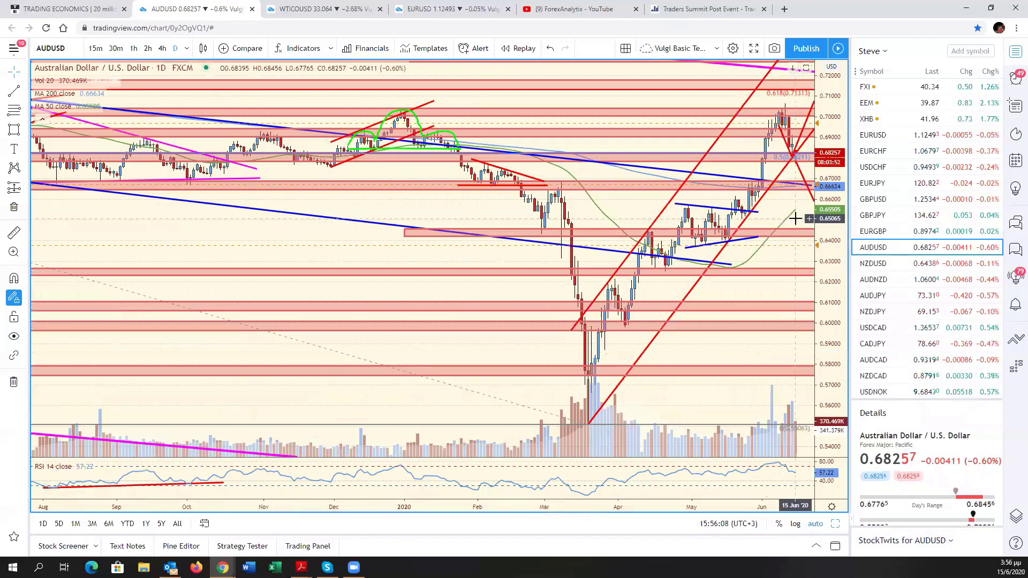
pyautogui.moveTo(830, 219); pyautogui.dragTo(834, 382)
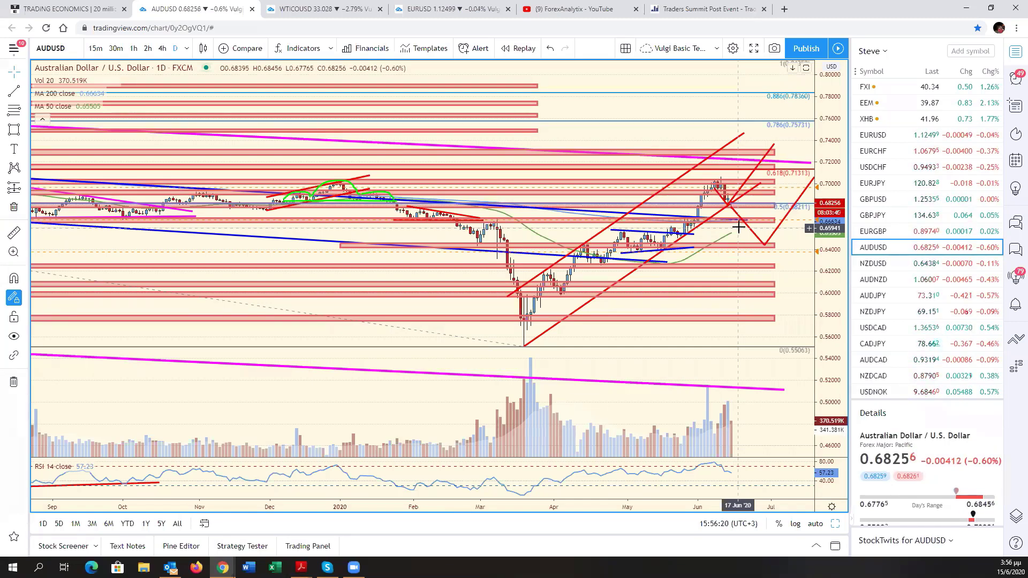
pyautogui.click(888, 270)
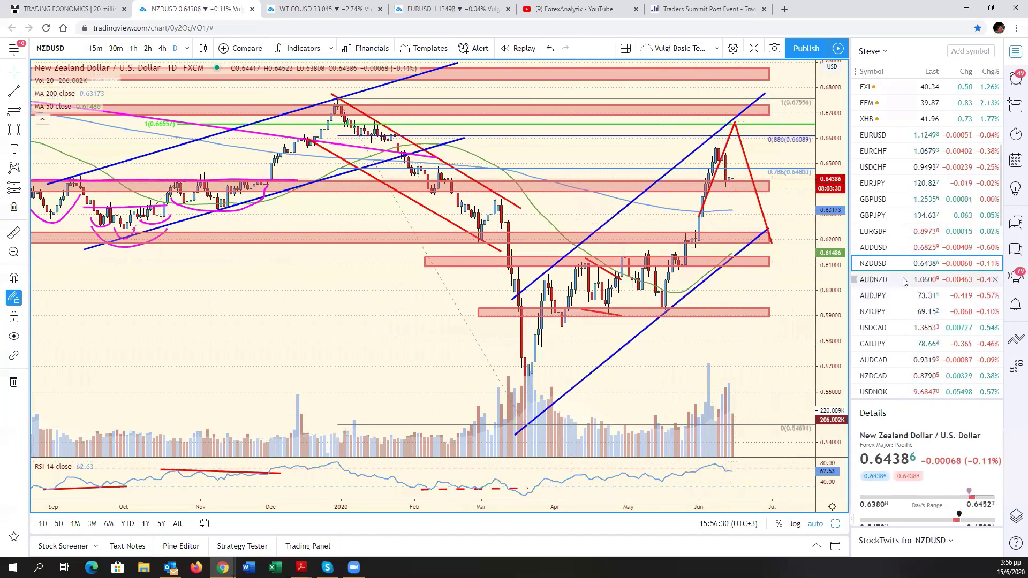
# Load AUDJPY, widen its price range to reveal upper targets, then switch to NZDJPY
pyautogui.click(891, 296)
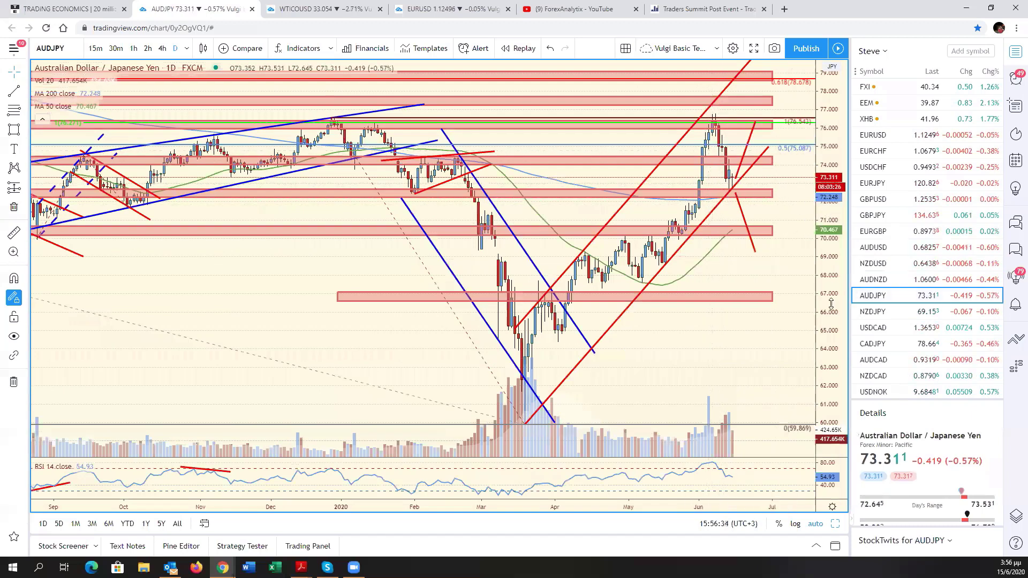
pyautogui.moveTo(823, 207); pyautogui.dragTo(738, 227)
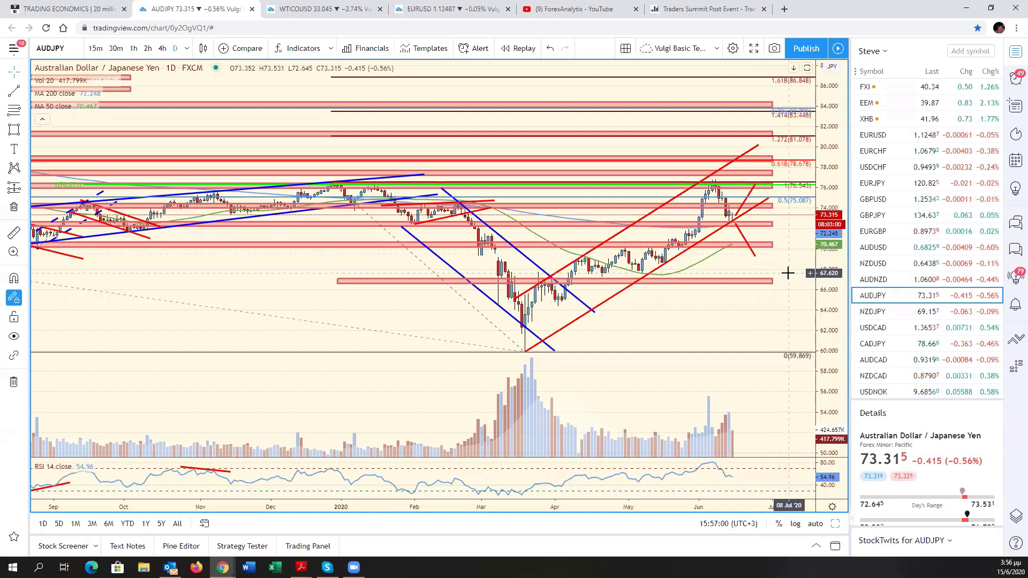
pyautogui.click(915, 312)
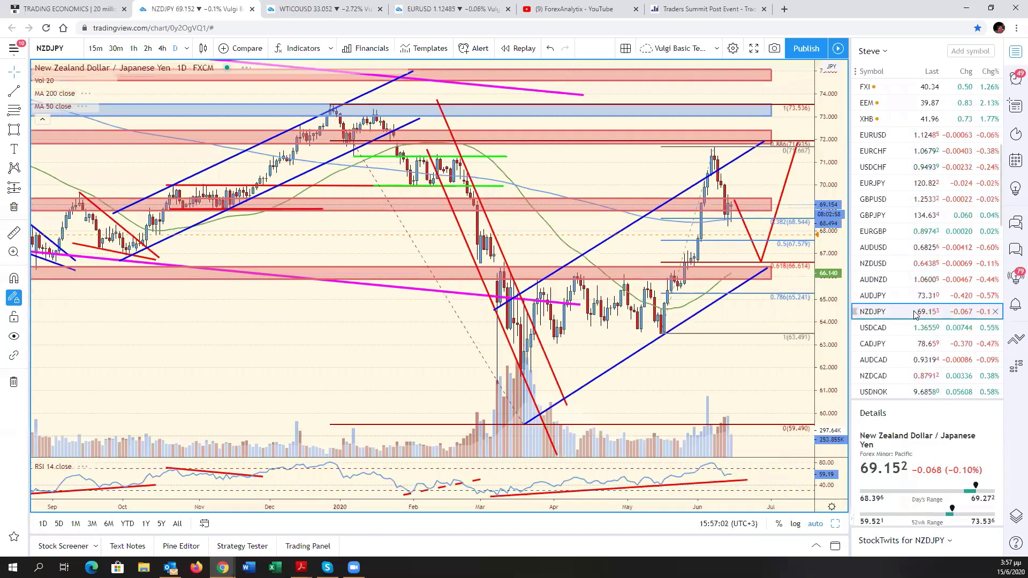
# Compress the NZDJPY price scale, then load GER30 from the top of the watchlist
pyautogui.moveTo(830, 343); pyautogui.dragTo(830, 408)
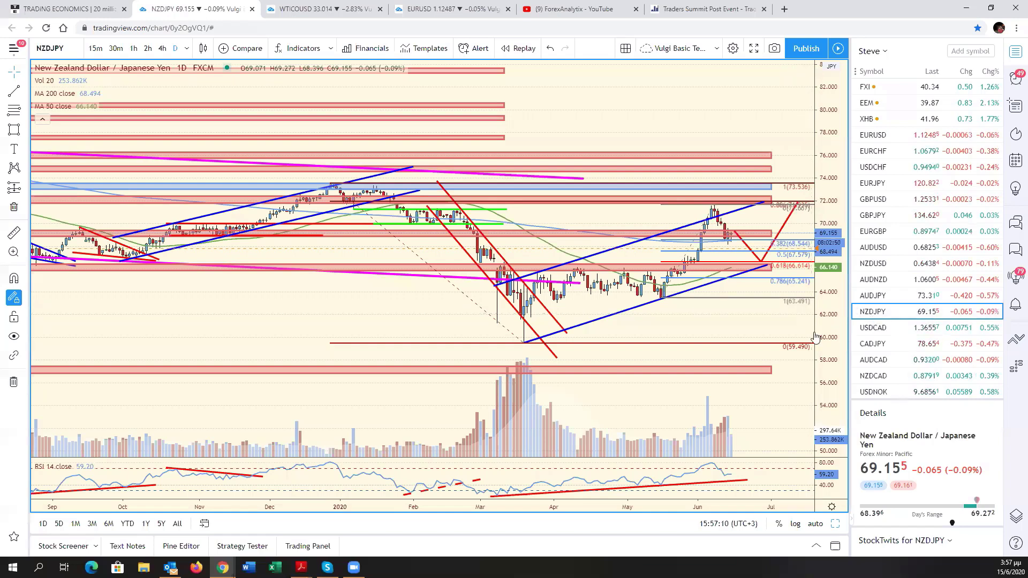
pyautogui.scroll(-3, 903, 383)
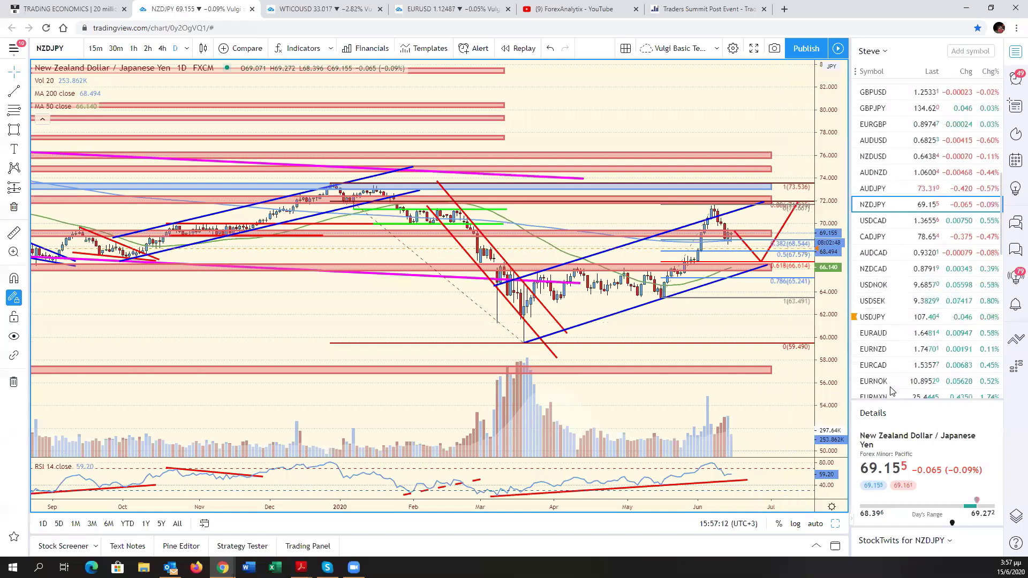
pyautogui.scroll(-2, 902, 383)
pyautogui.scroll(-1, 903, 383)
pyautogui.scroll(-1, 903, 384)
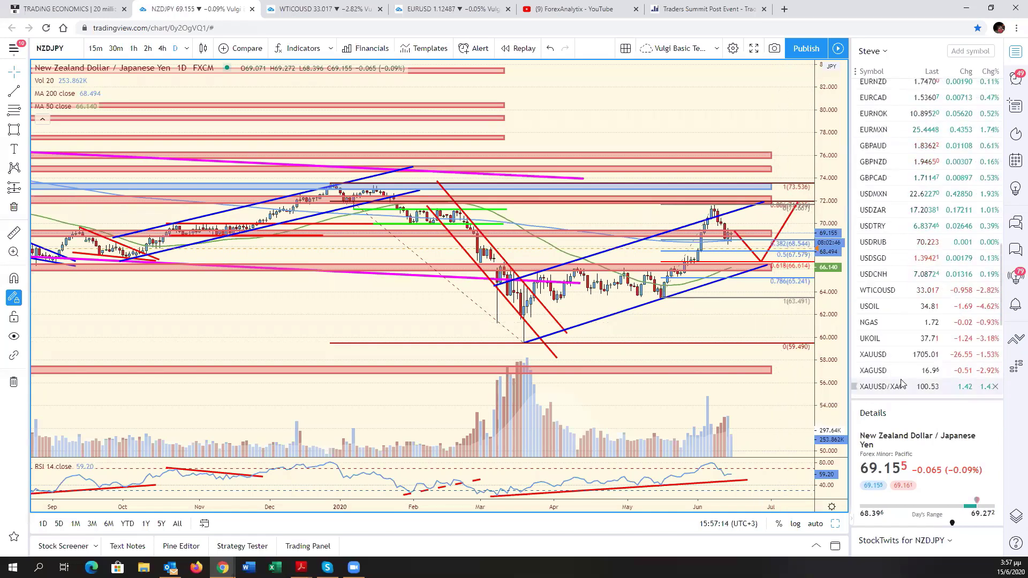
pyautogui.scroll(-1, 903, 383)
pyautogui.scroll(-1, 903, 383)
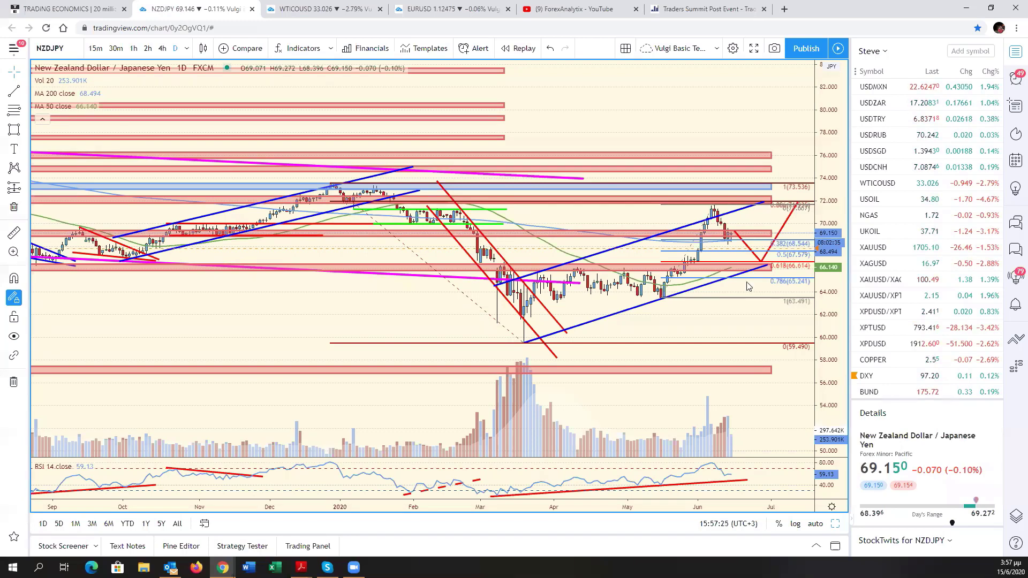
pyautogui.scroll(5, 910, 214)
pyautogui.click(877, 187)
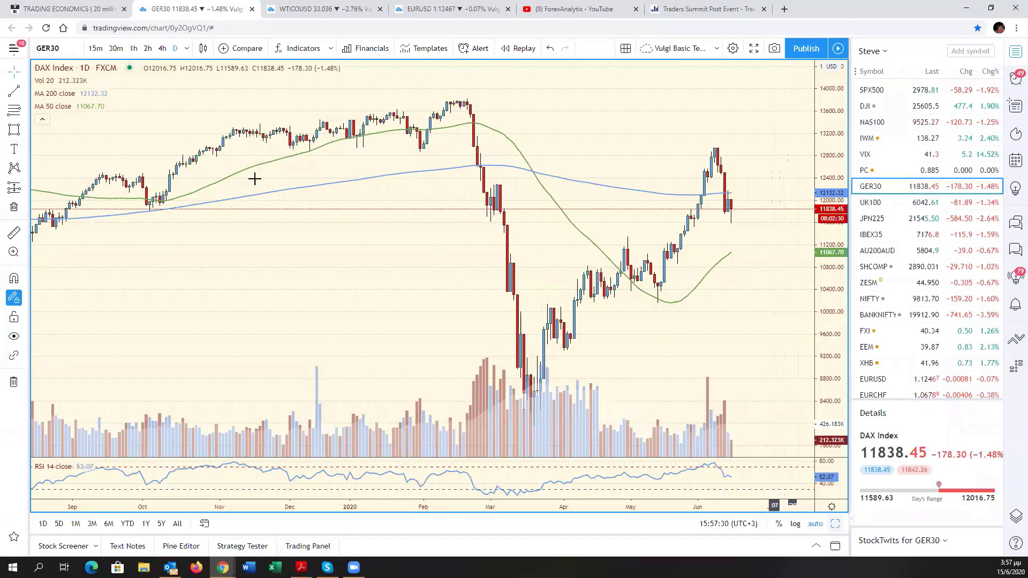
# Restore the six-chart grid, load GER30 into the top-left pane, and maximize it with a rescaled price axis
pyautogui.hotkey('alt', 'Return')
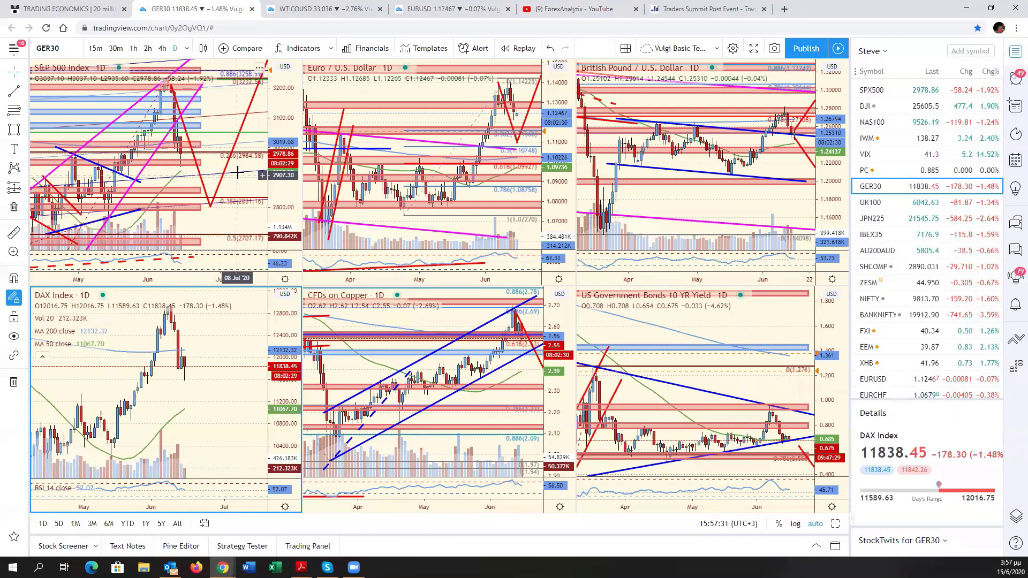
pyautogui.click(237, 172)
pyautogui.click(877, 186)
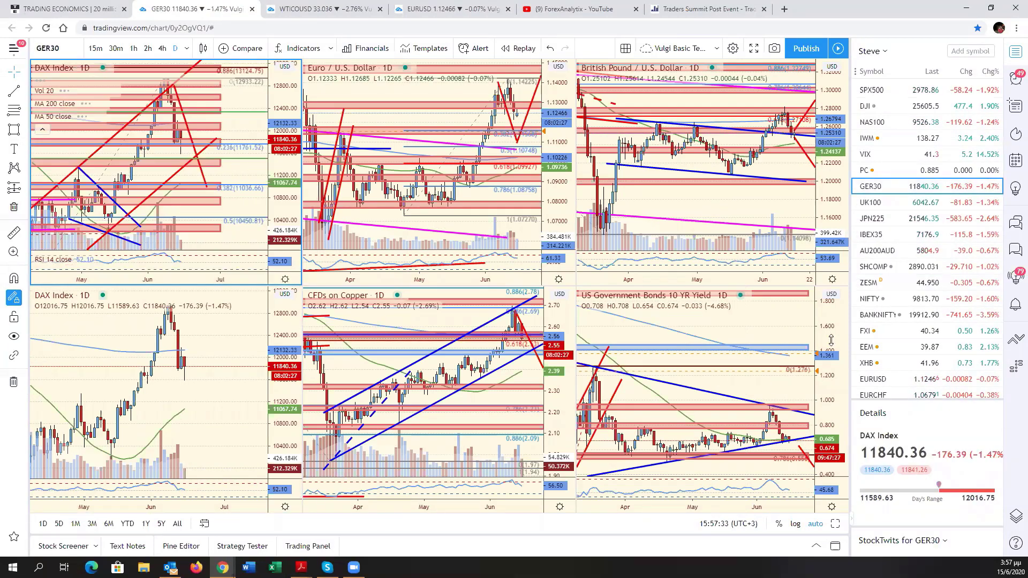
pyautogui.click(836, 523)
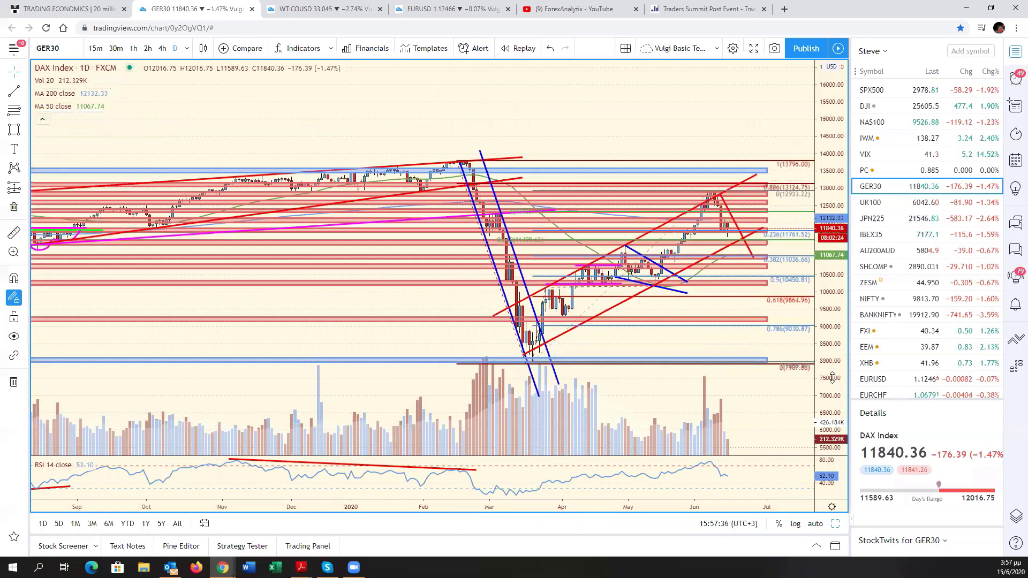
pyautogui.moveTo(832, 377); pyautogui.dragTo(833, 371)
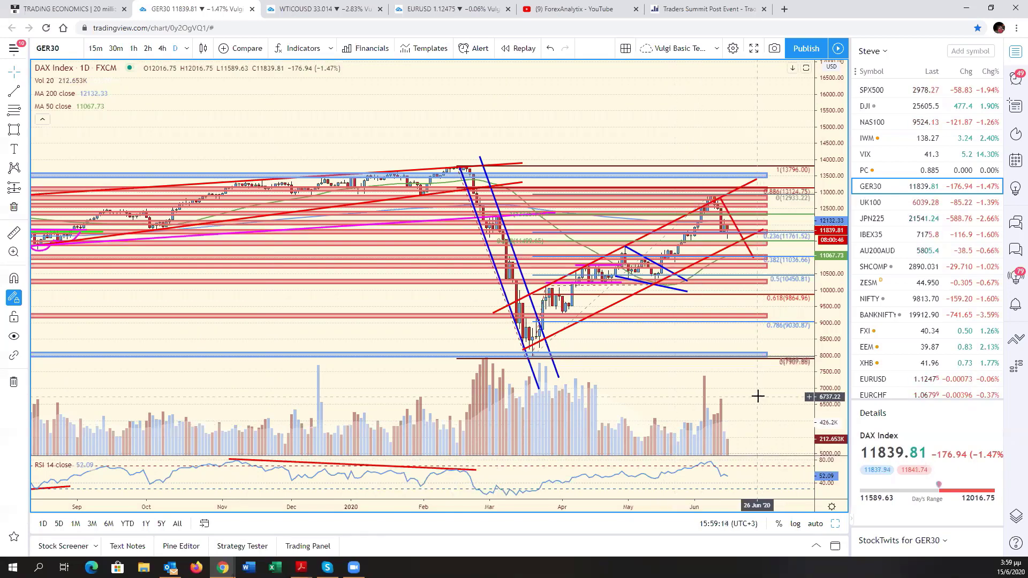
# Pan the DAX chart to August, restore the grid, and load AUDJPY into the lower-left pane
pyautogui.moveTo(757, 397); pyautogui.dragTo(823, 399)
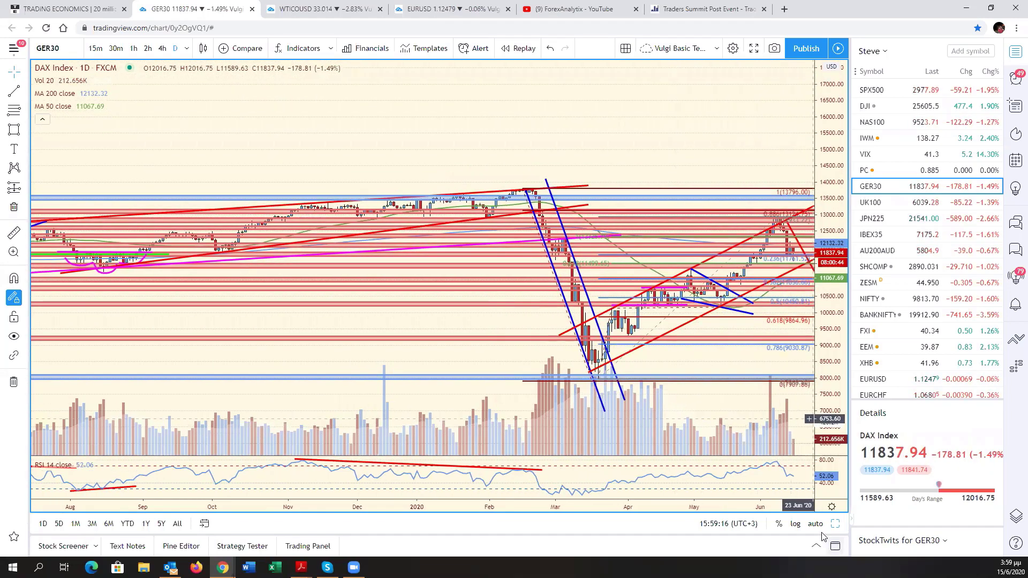
pyautogui.click(835, 523)
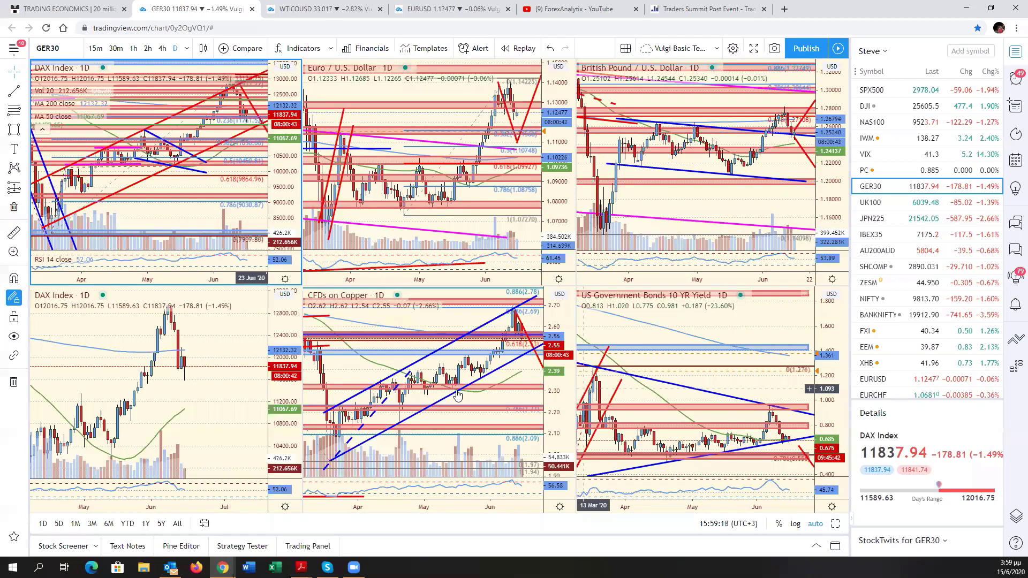
pyautogui.click(206, 374)
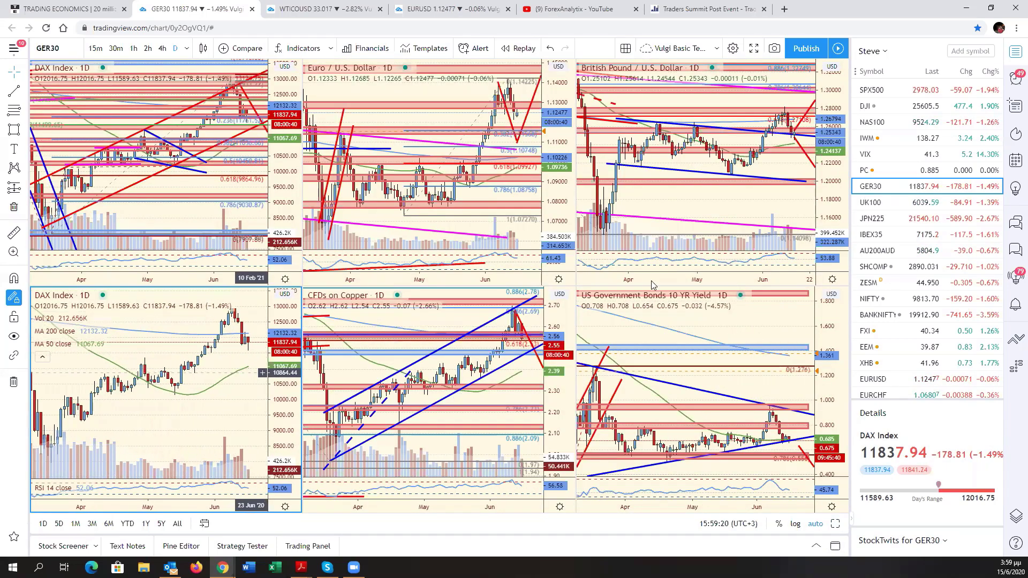
pyautogui.scroll(-3, 905, 322)
pyautogui.scroll(-2, 905, 324)
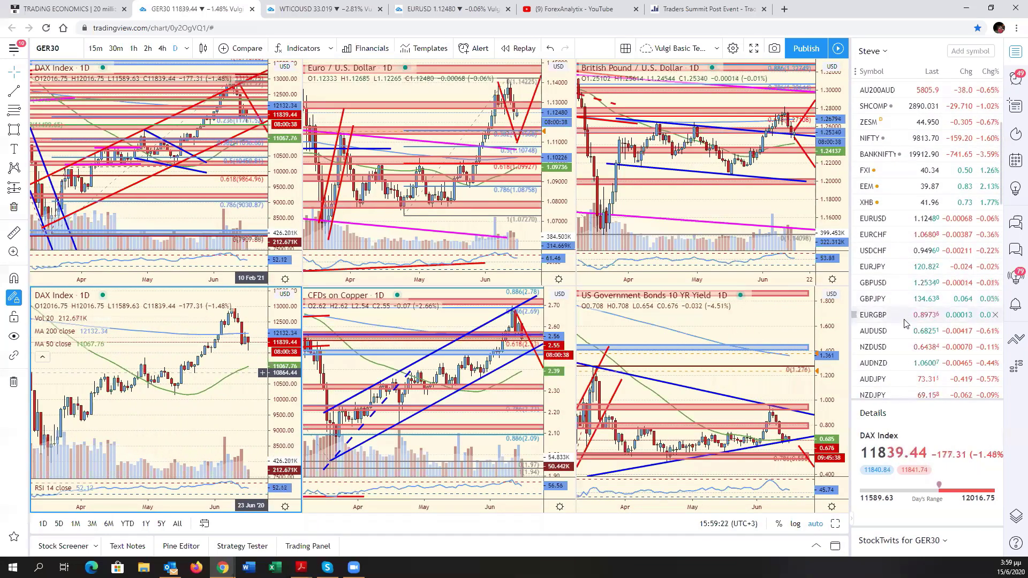
pyautogui.scroll(-1, 905, 324)
pyautogui.click(905, 325)
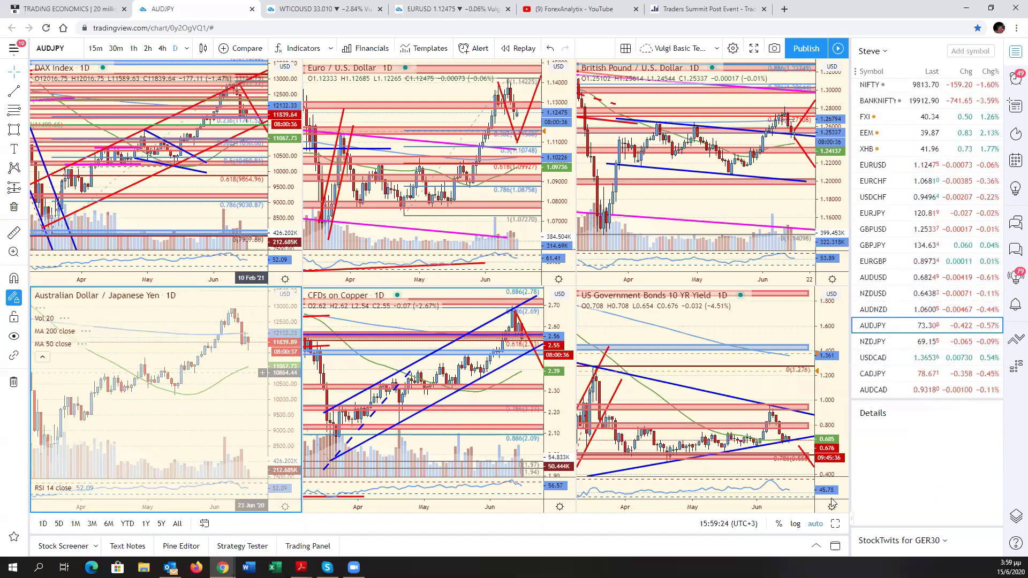
# Maximize the AUDJPY chart, compress its price scale, and recentre the recent price action
pyautogui.click(835, 523)
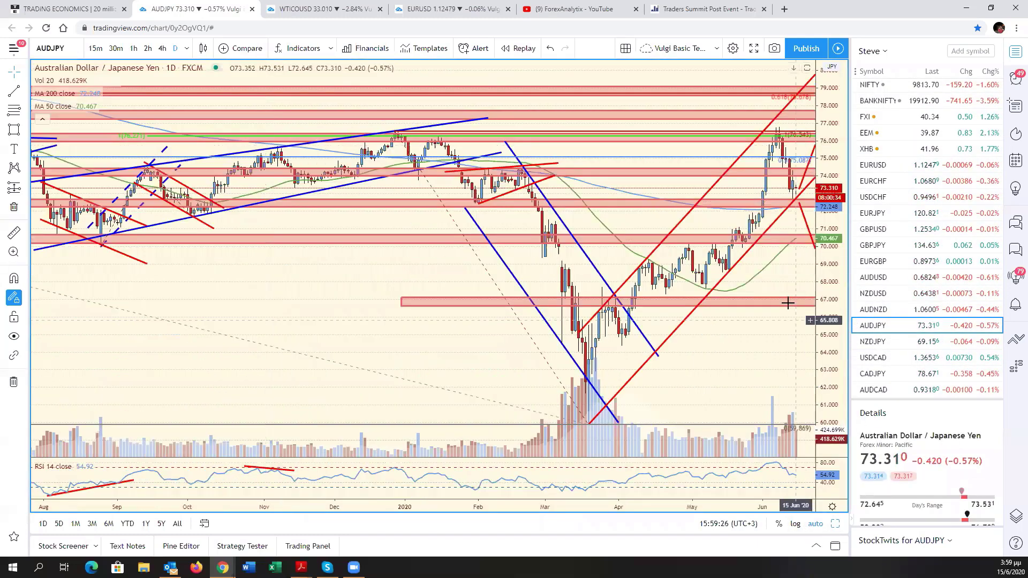
pyautogui.moveTo(787, 303); pyautogui.dragTo(717, 300)
pyautogui.moveTo(836, 321); pyautogui.dragTo(836, 394)
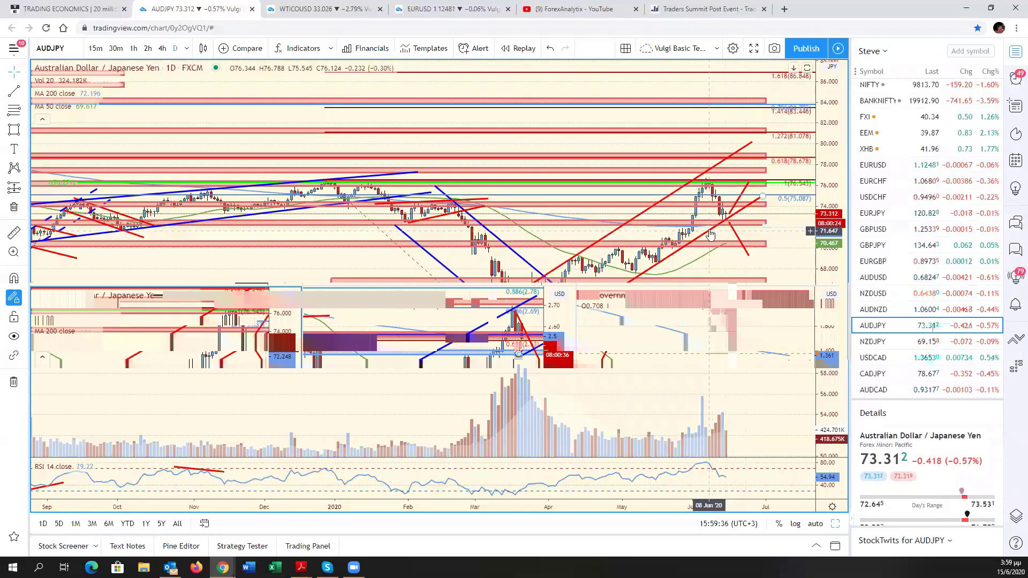
pyautogui.scroll(2, 715, 229)
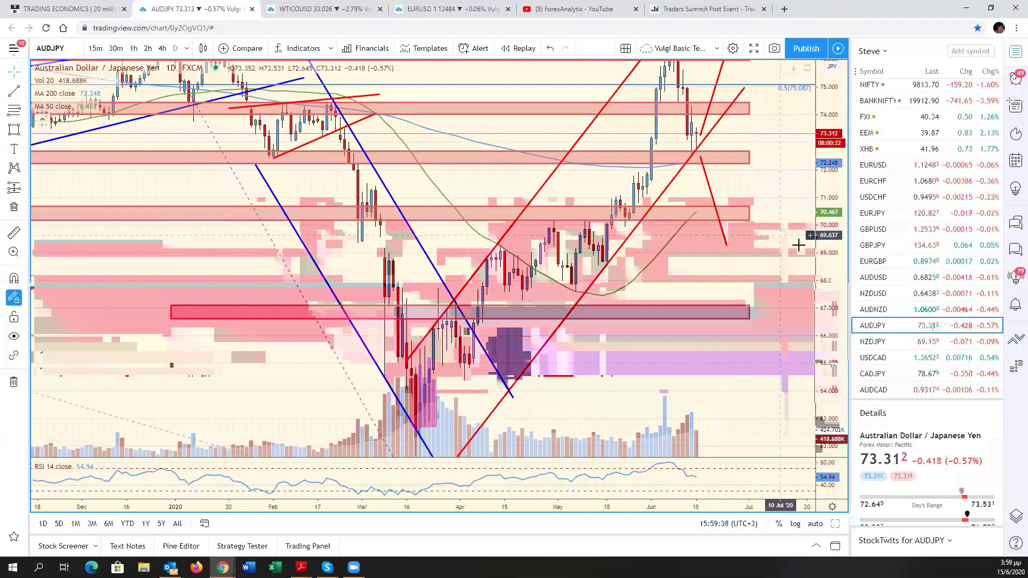
pyautogui.moveTo(780, 130); pyautogui.dragTo(753, 329)
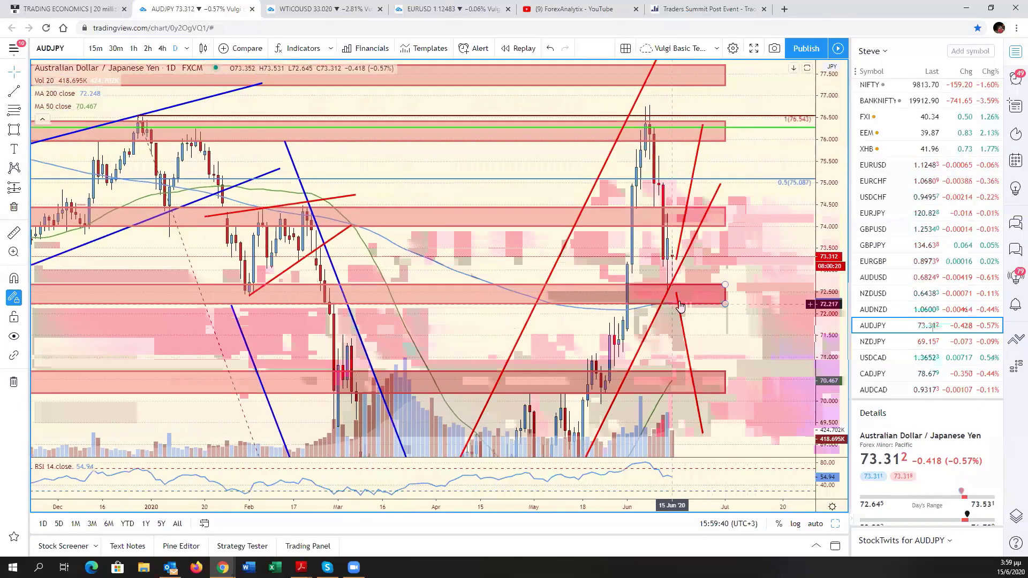
# Select the red 72.2–72.7 zone, zoom out, and auto-fit the price scale to visible data
pyautogui.click(669, 304)
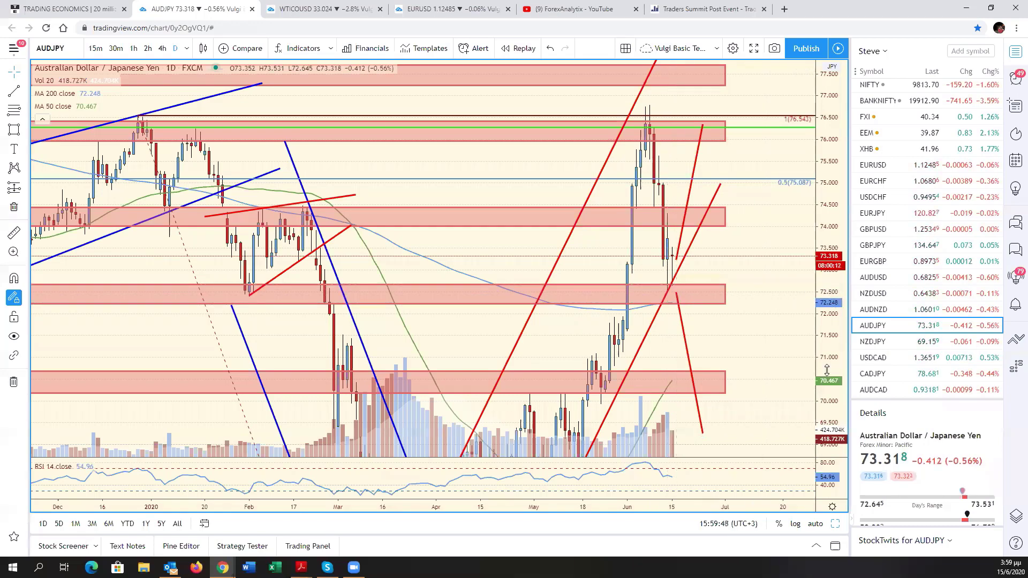
pyautogui.scroll(-3, 826, 369)
pyautogui.scroll(-2, 826, 370)
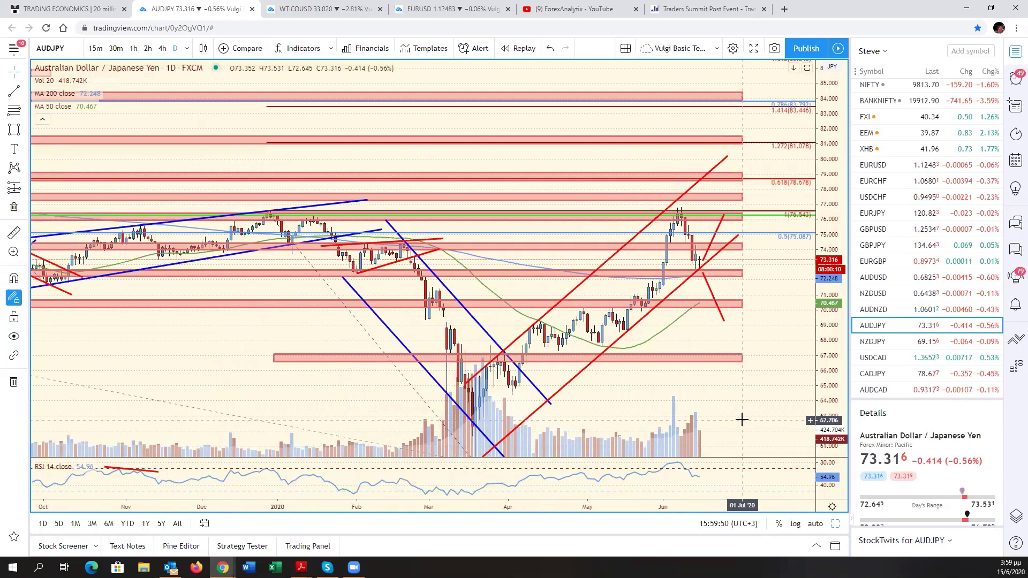
pyautogui.scroll(-1, 741, 420)
pyautogui.scroll(-1, 741, 419)
pyautogui.scroll(-1, 742, 420)
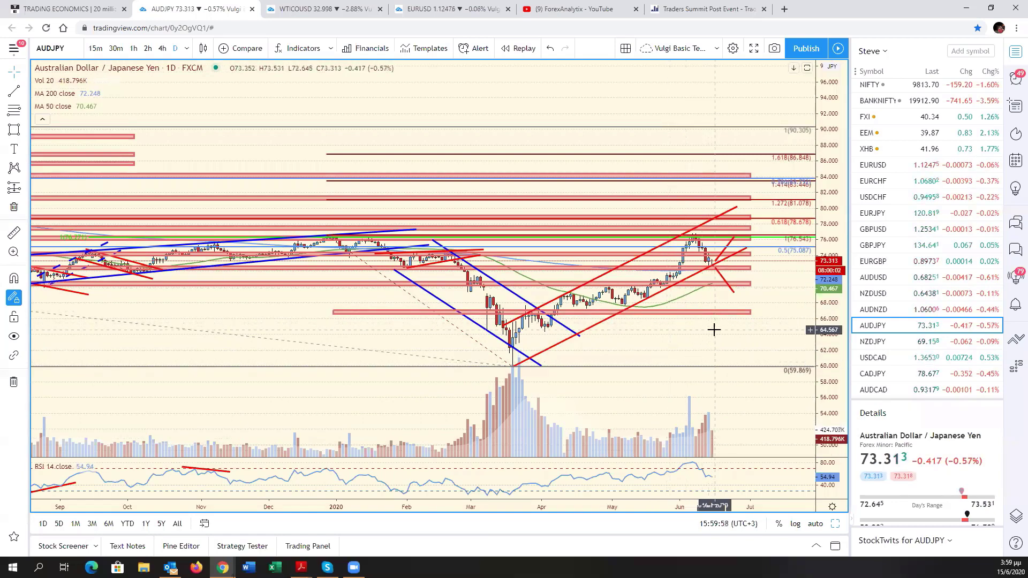
pyautogui.click(817, 522)
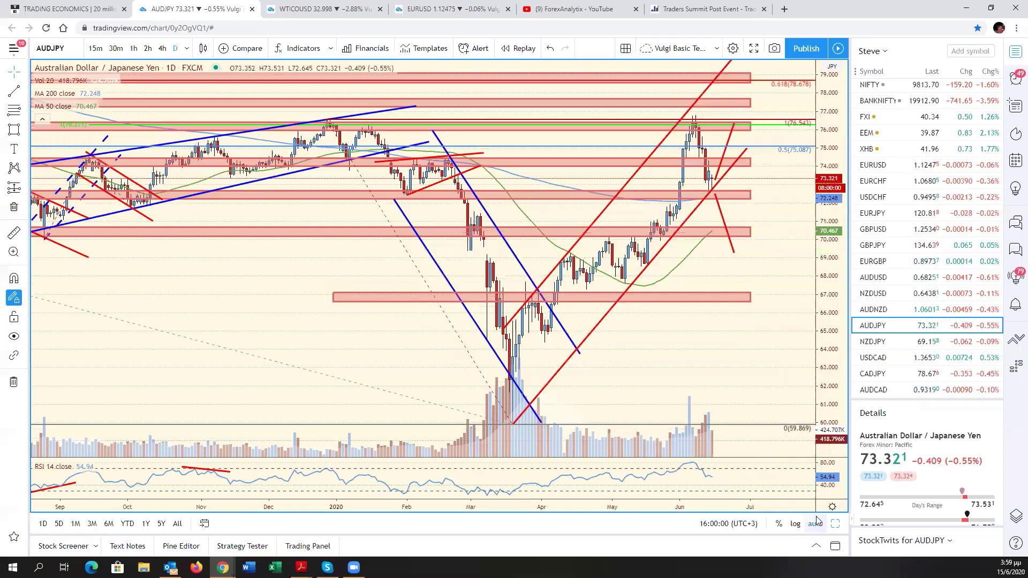
pyautogui.hotkey('alt', 'r')
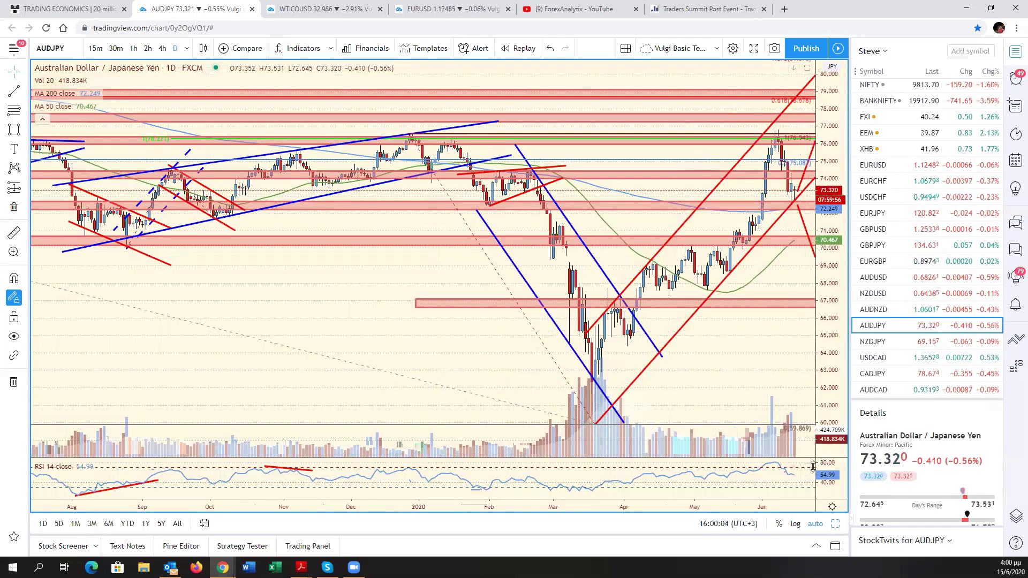
# Restore the grid, load UK100 into the top-left pane, and maximize it zoomed in
pyautogui.click(835, 524)
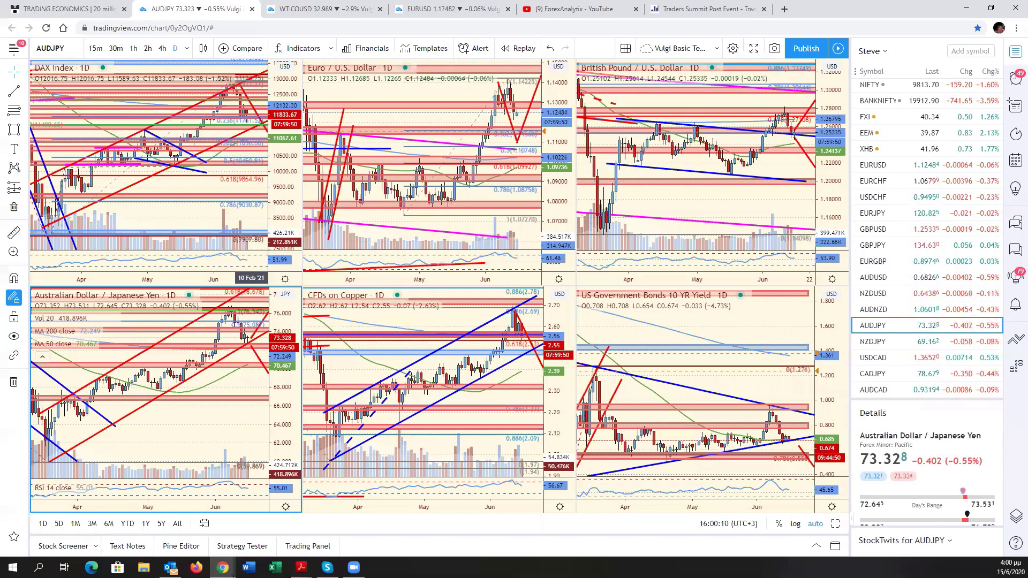
pyautogui.click(211, 222)
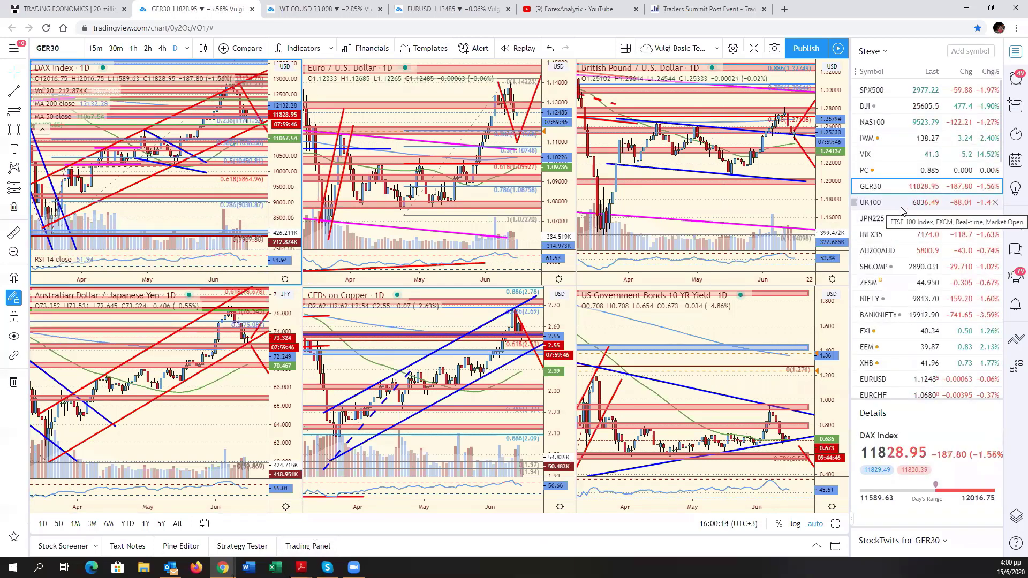
pyautogui.click(903, 204)
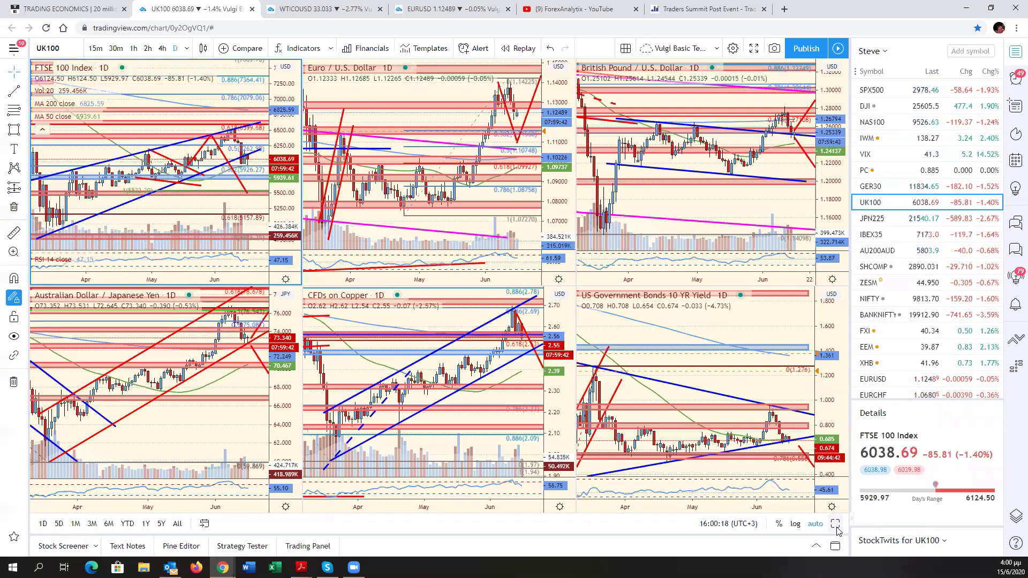
pyautogui.hotkey('alt', 'Return')
pyautogui.scroll(2, 688, 370)
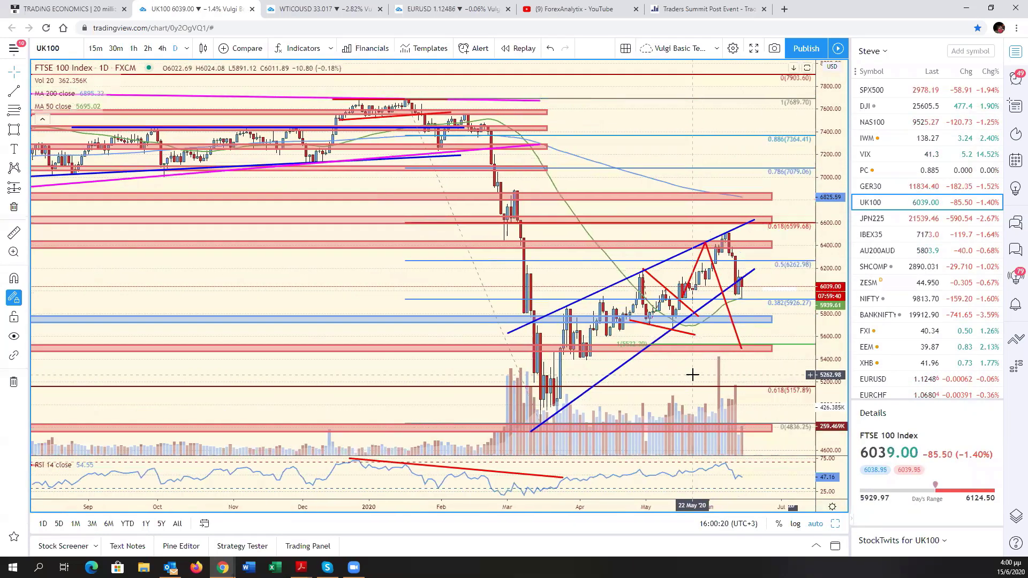
# Extend the lower and upper blue channel lines further right, then compress the price scale
pyautogui.moveTo(754, 269); pyautogui.dragTo(772, 246)
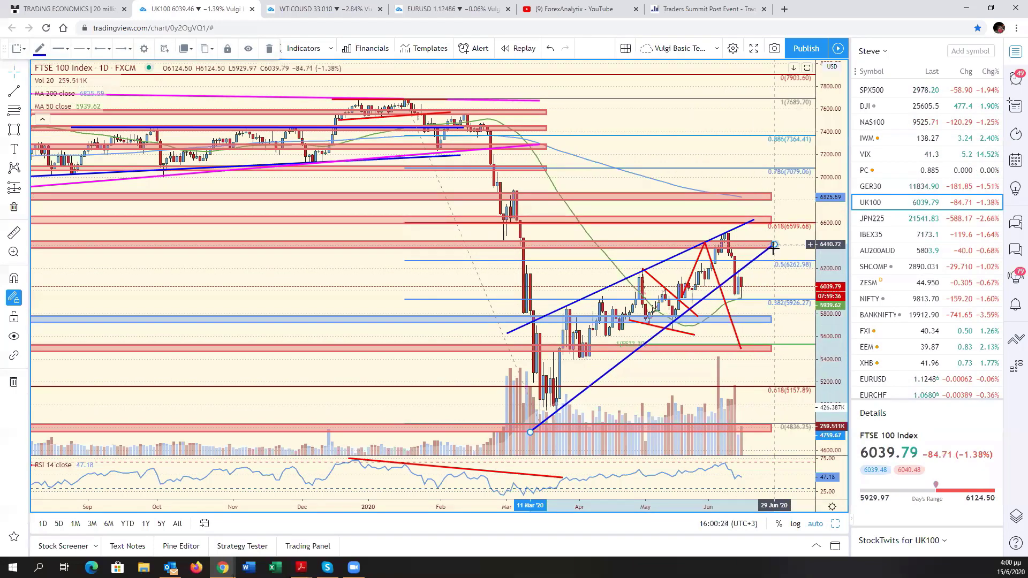
pyautogui.moveTo(753, 220); pyautogui.dragTo(770, 210)
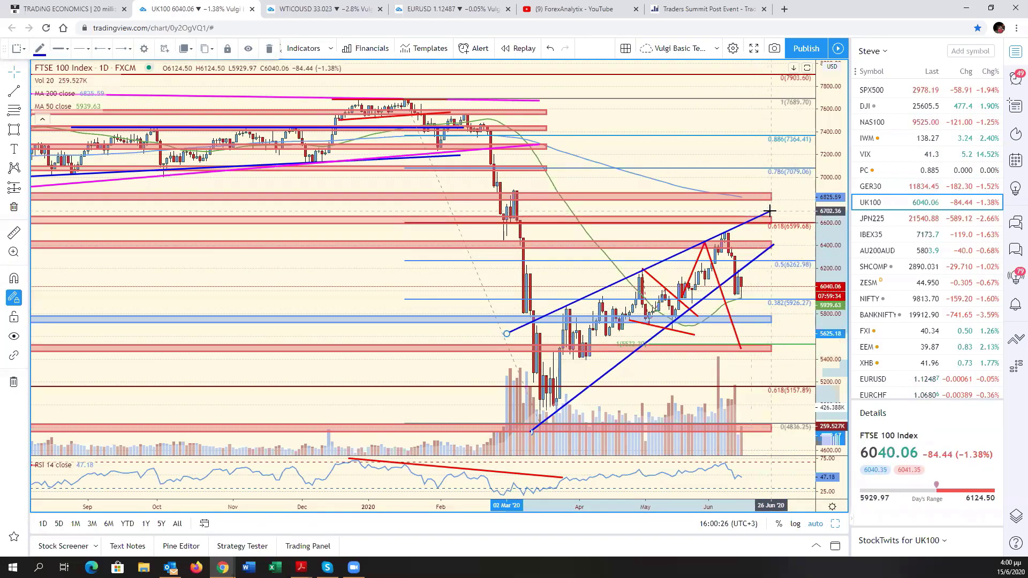
pyautogui.moveTo(836, 303); pyautogui.dragTo(838, 343)
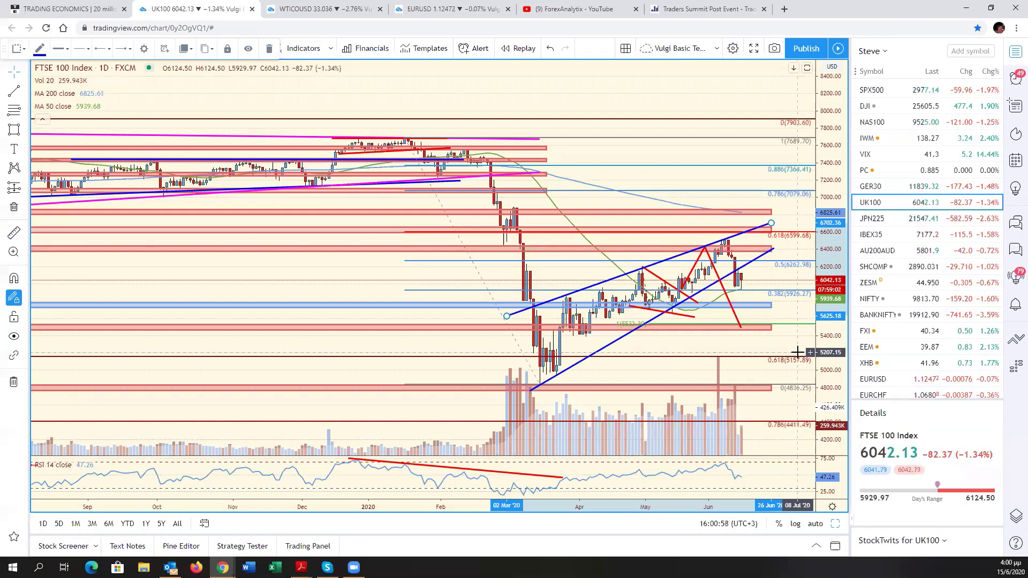
pyautogui.scroll(-1, 752, 339)
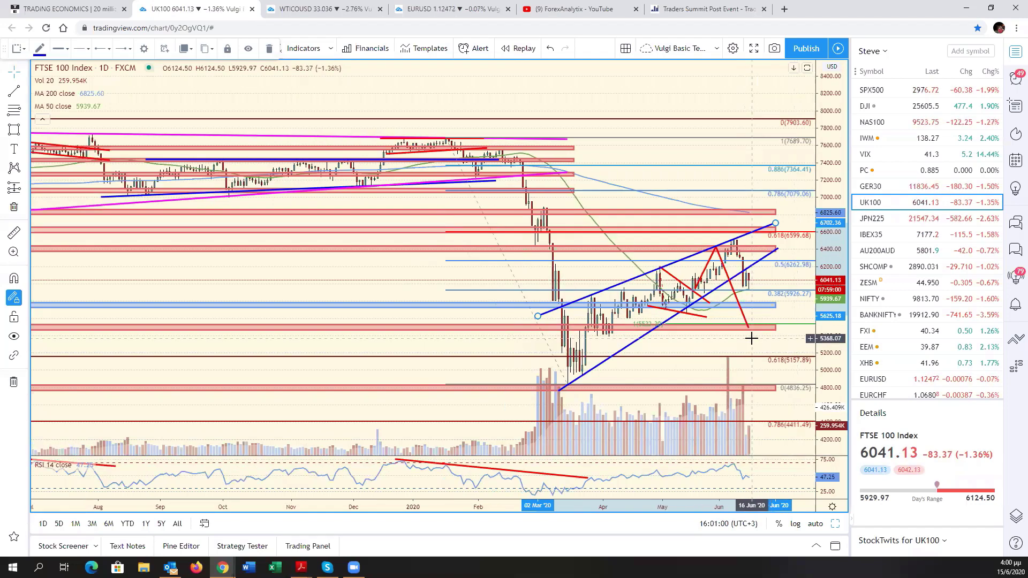
pyautogui.scroll(1, 751, 338)
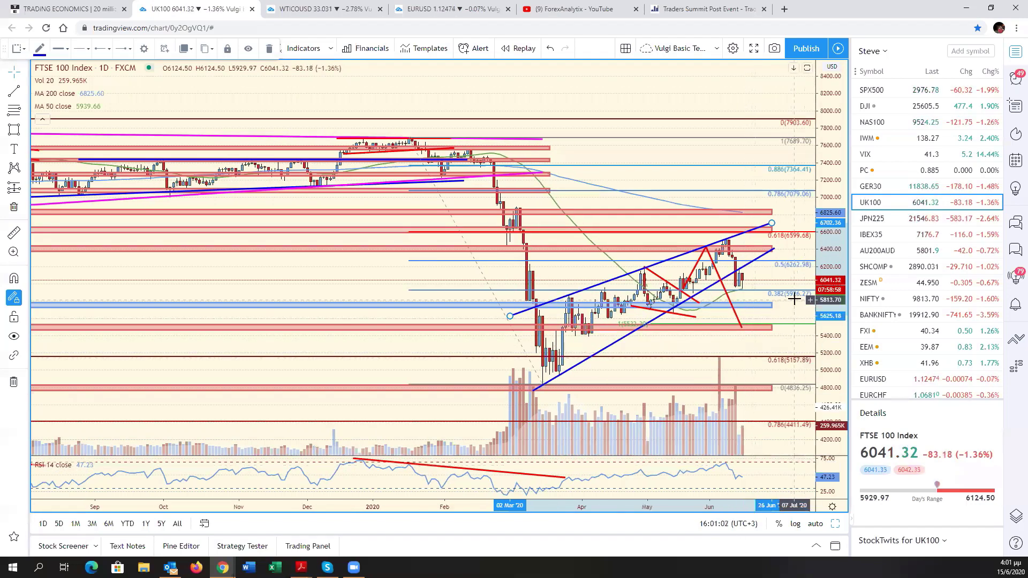
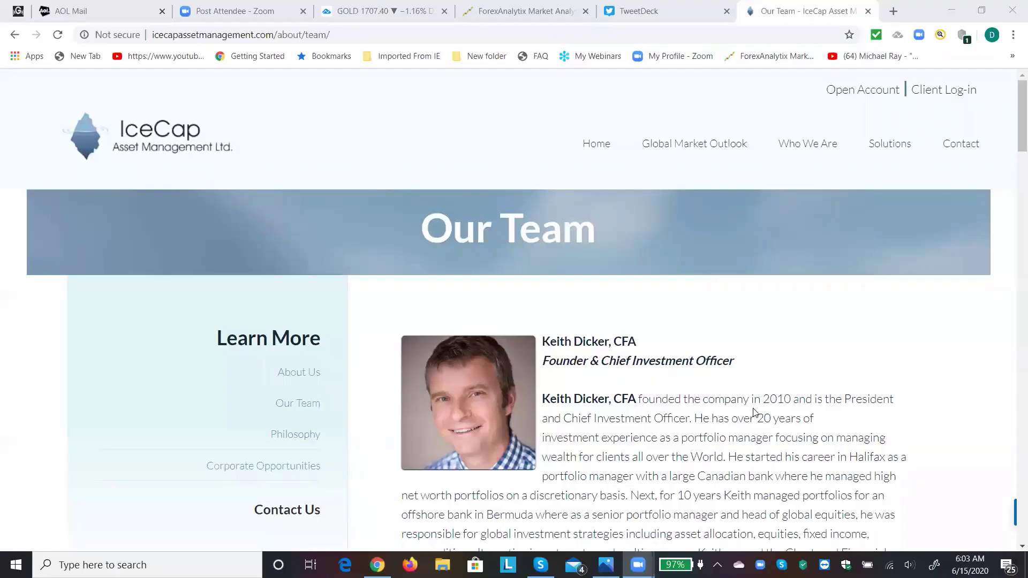
# Switch to the TradingView tab showing the 2-hour GOLD chart
pyautogui.click(358, 12)
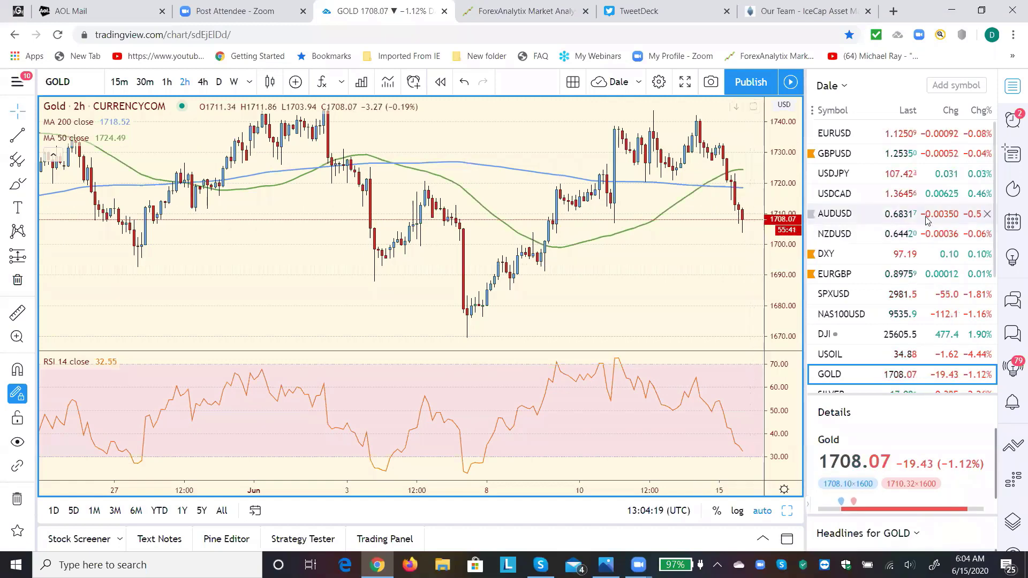
# Load DXY from the watchlist and display it with weekly bars
pyautogui.click(834, 256)
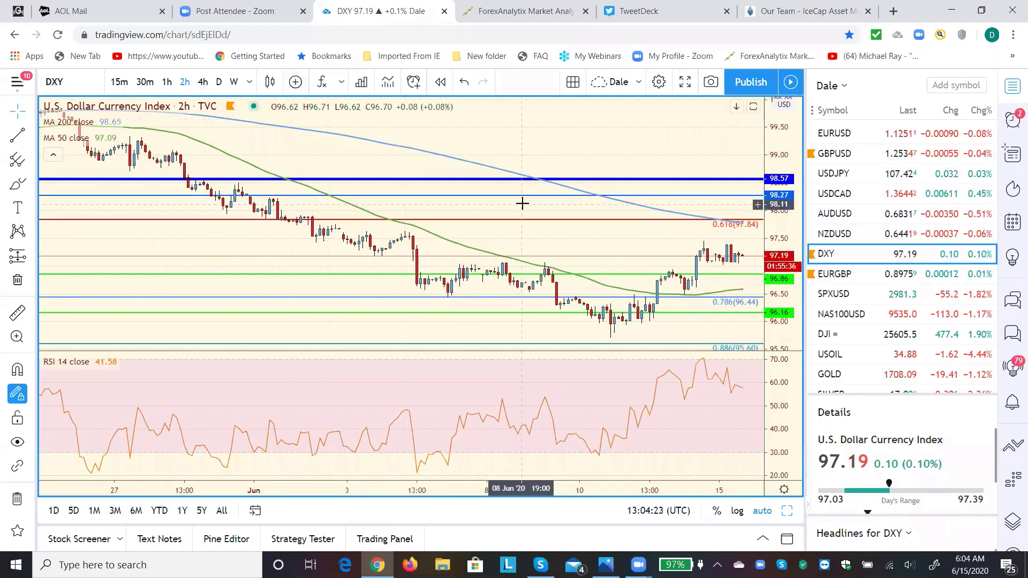
pyautogui.click(221, 93)
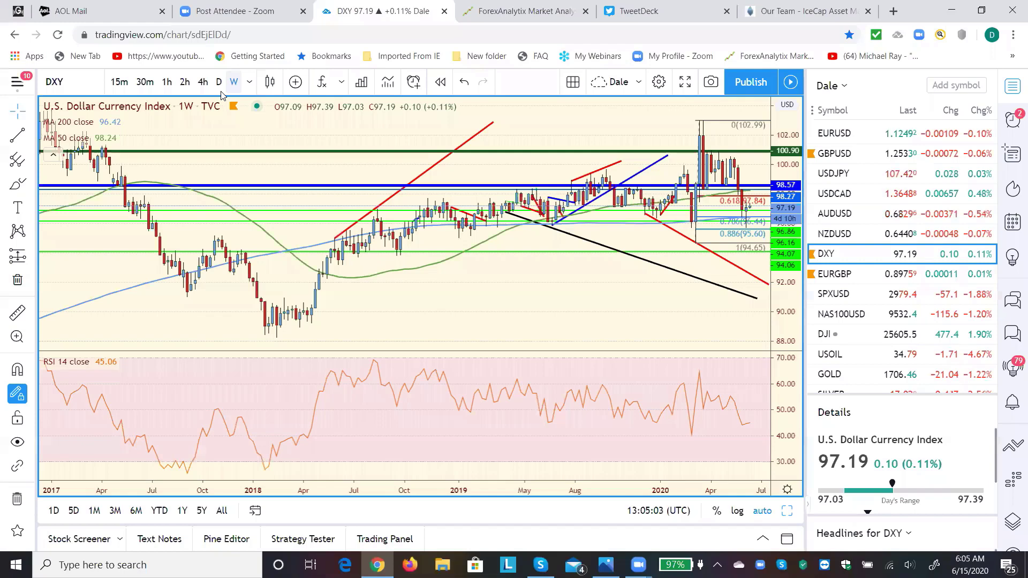
# Set the DXY chart interval to 1 month, showing history back to 2006
pyautogui.click(249, 82)
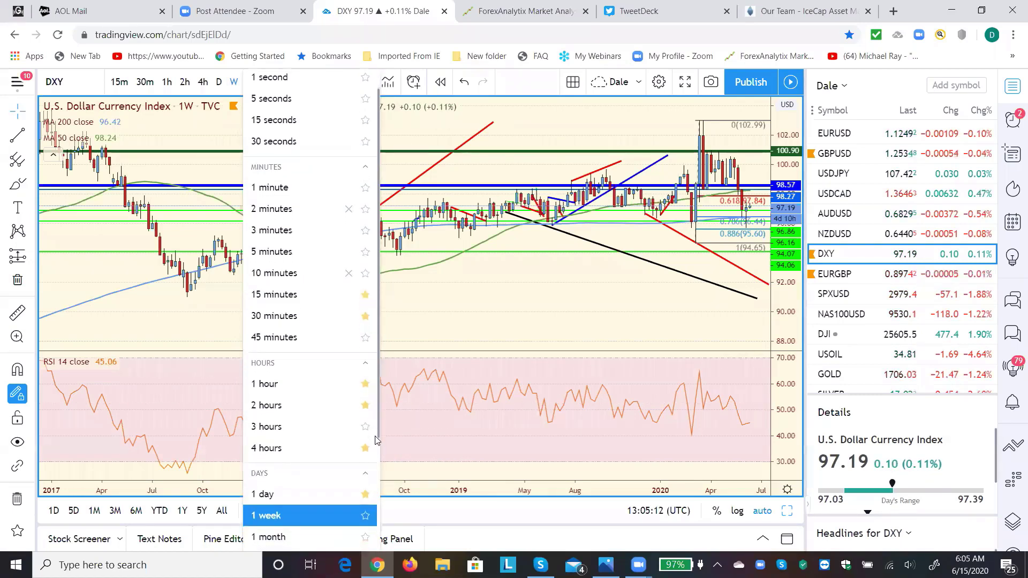
pyautogui.scroll(-1, 298, 530)
pyautogui.click(273, 529)
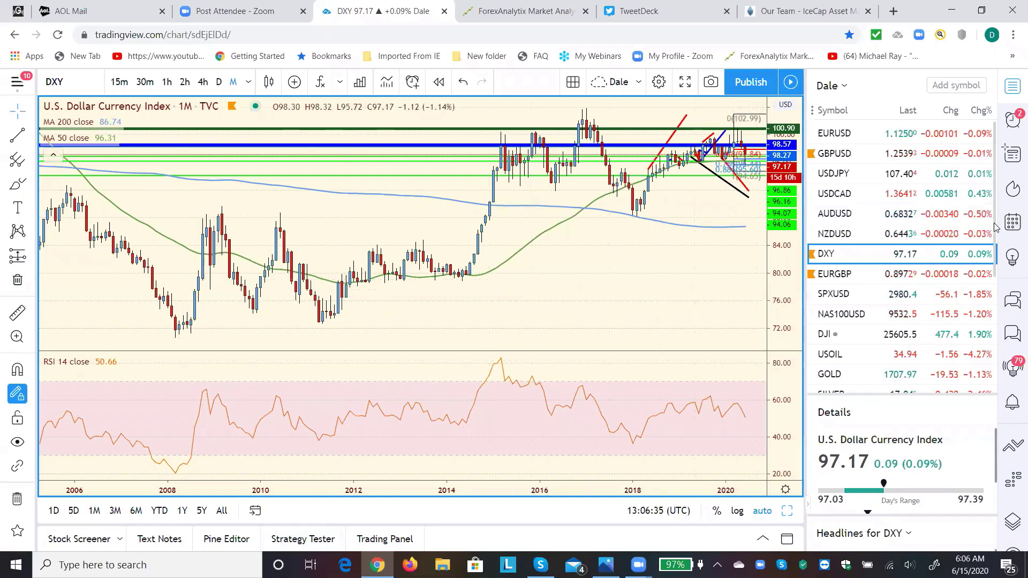
pyautogui.scroll(-1, 982, 262)
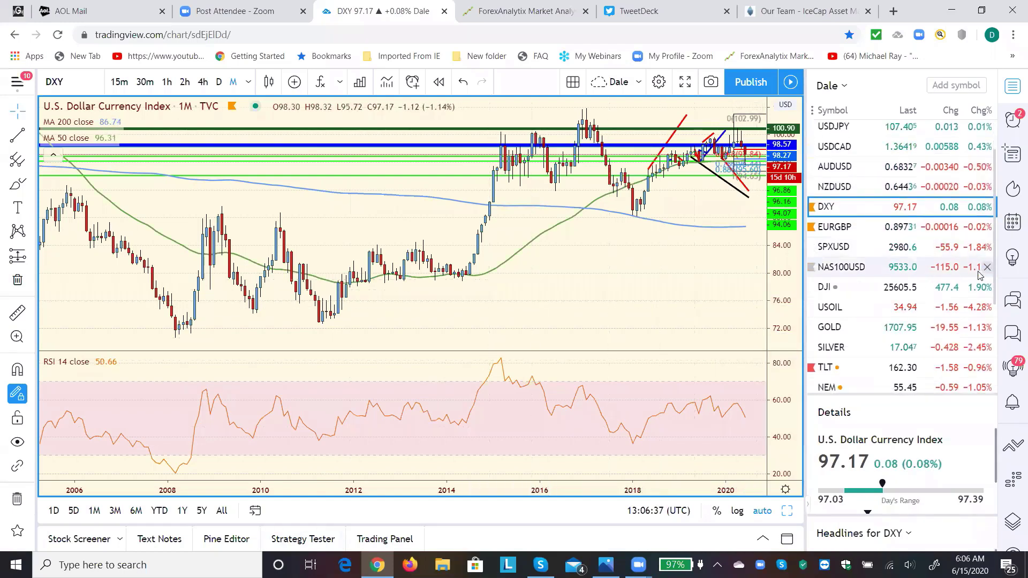
# Chart TLT, the 20+ year Treasury bond ETF, from the watchlist
pyautogui.click(824, 370)
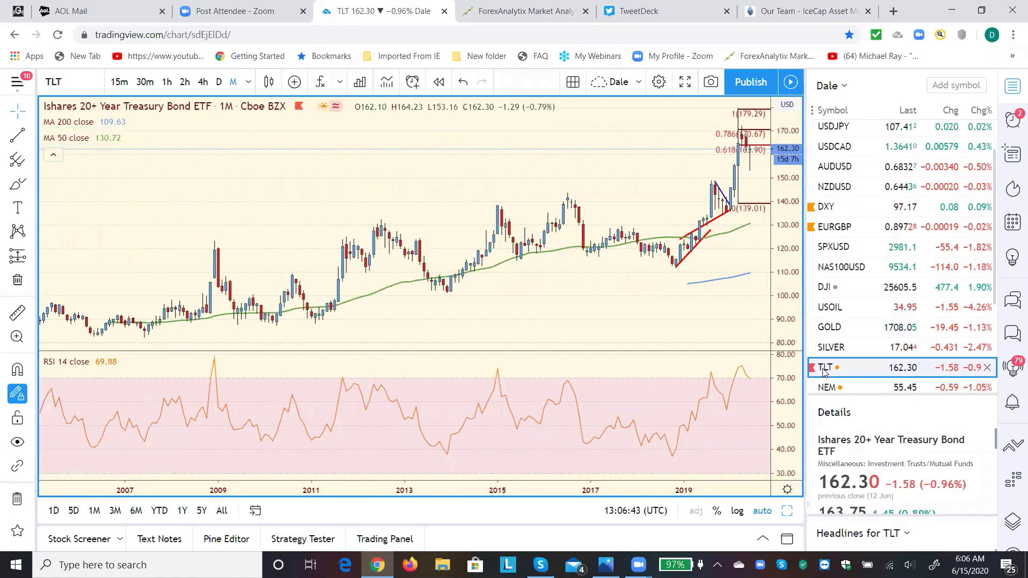
pyautogui.moveTo(899, 287)
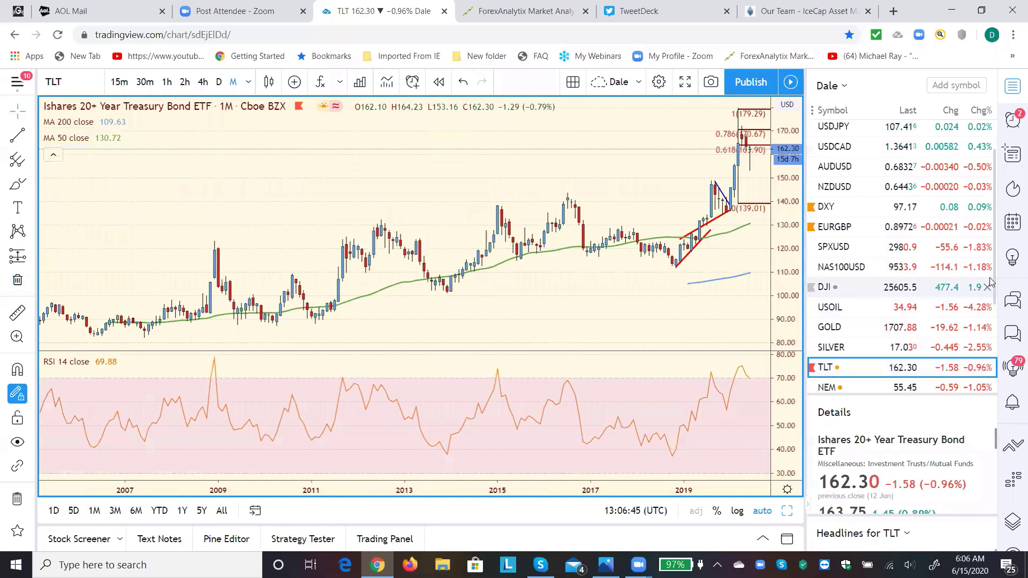
pyautogui.scroll(-3, 995, 299)
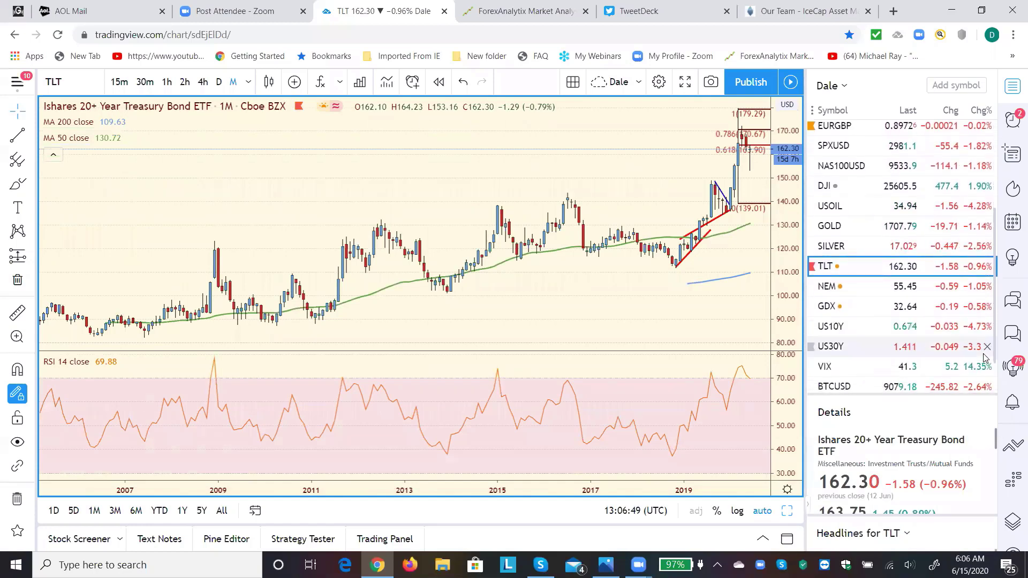
pyautogui.scroll(-2, 985, 355)
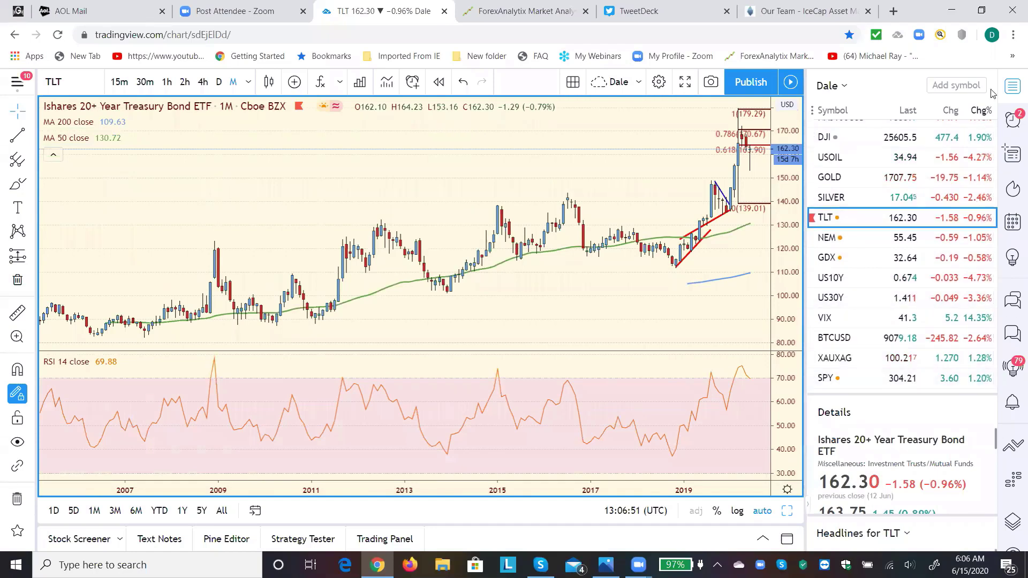
# Add HYG, the iShares iBoxx High Yield ETF, to the watchlist
pyautogui.click(948, 86)
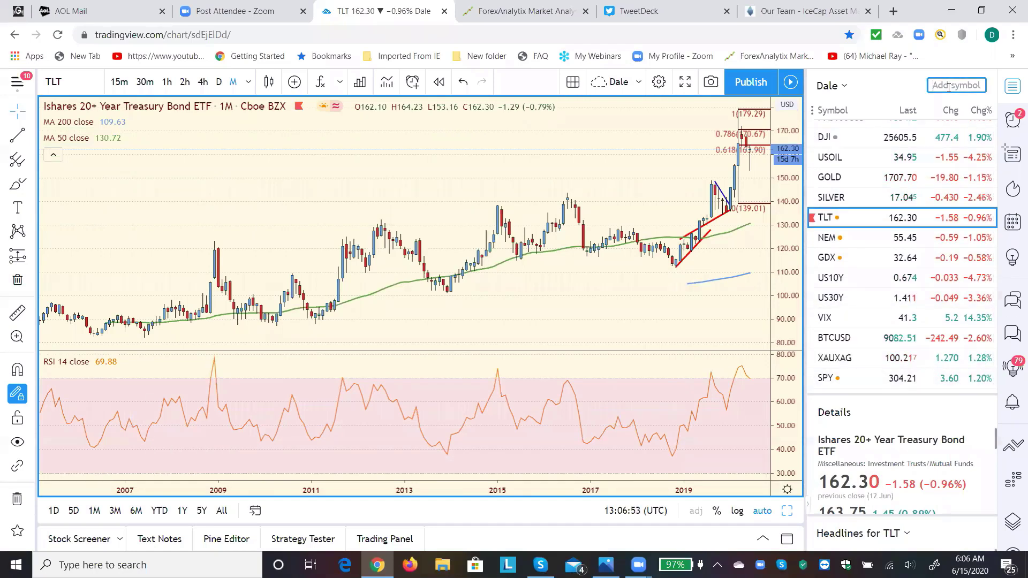
pyautogui.write('HYG')
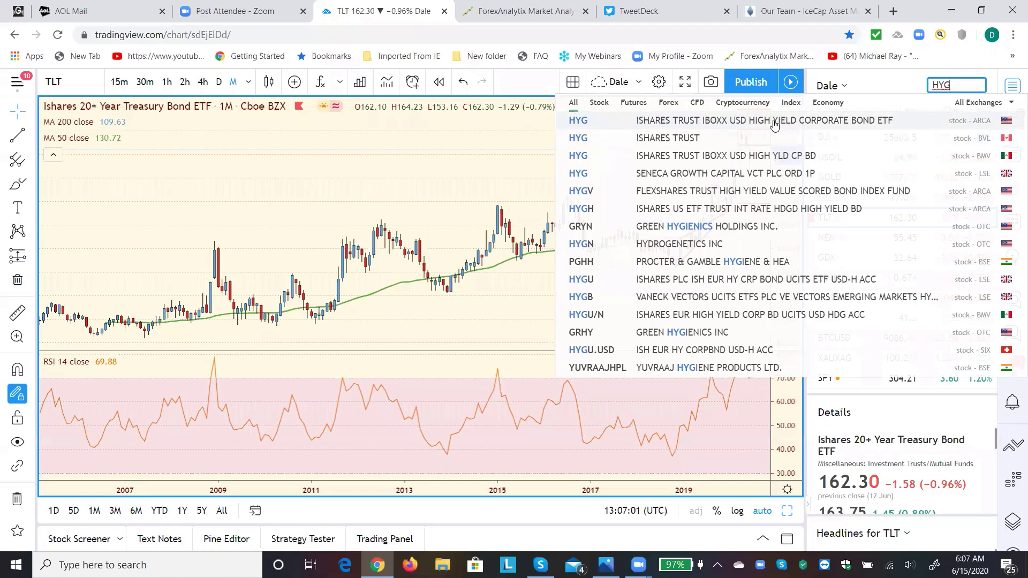
pyautogui.click(774, 121)
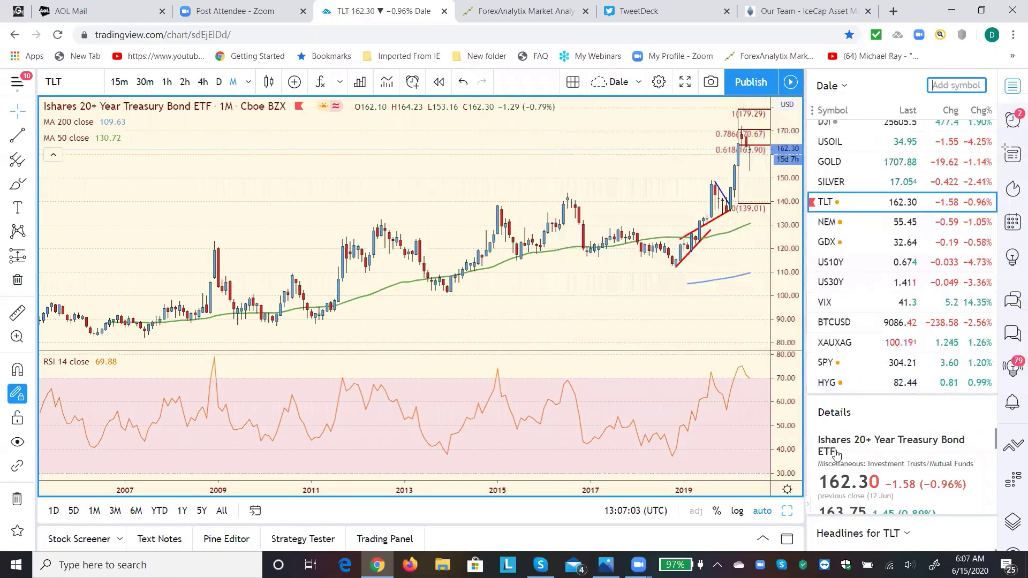
# Chart HYG, then add LQD to the watchlist and display its monthly chart
pyautogui.click(829, 390)
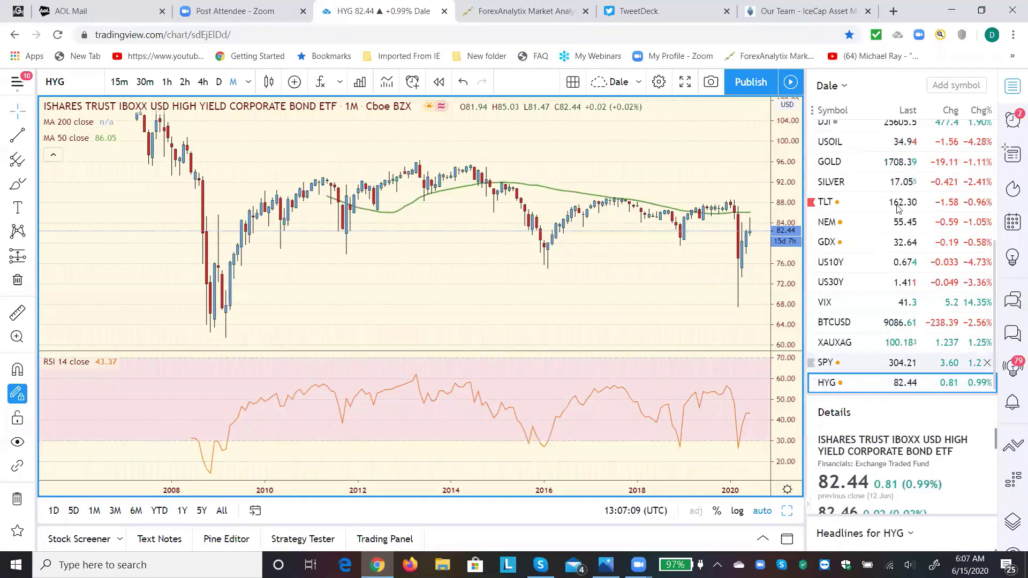
pyautogui.click(947, 86)
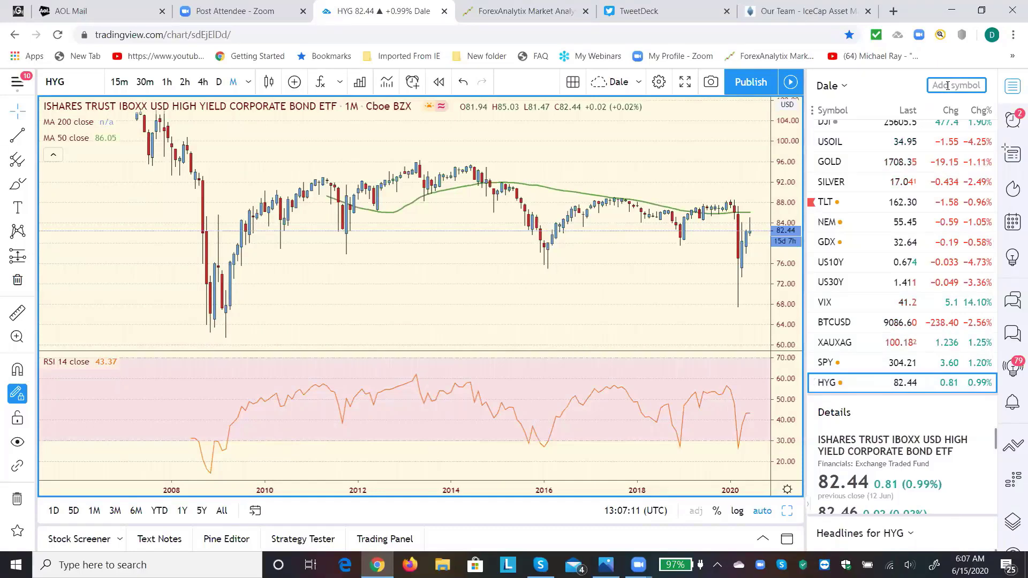
pyautogui.write('LQ')
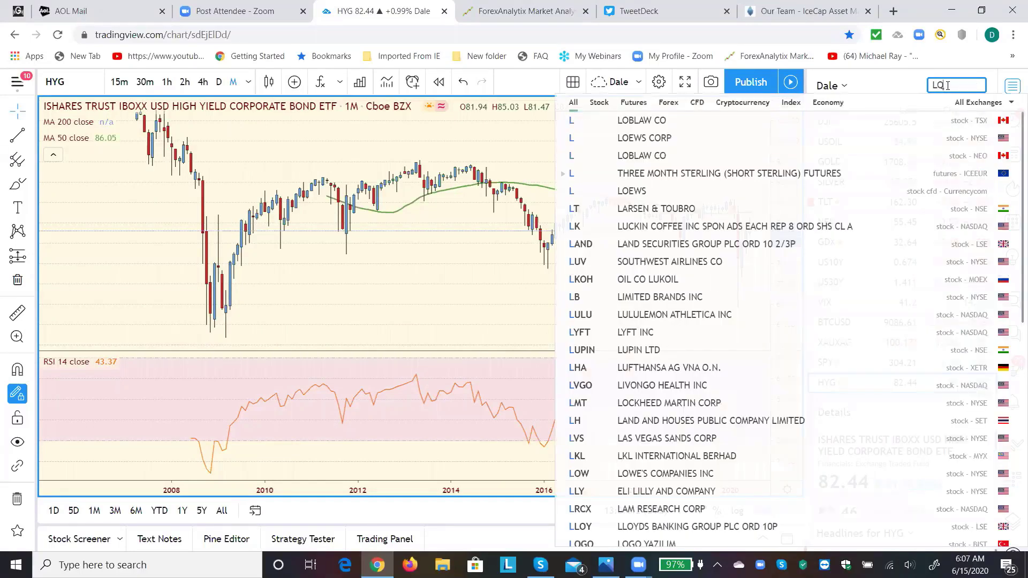
pyautogui.write('D')
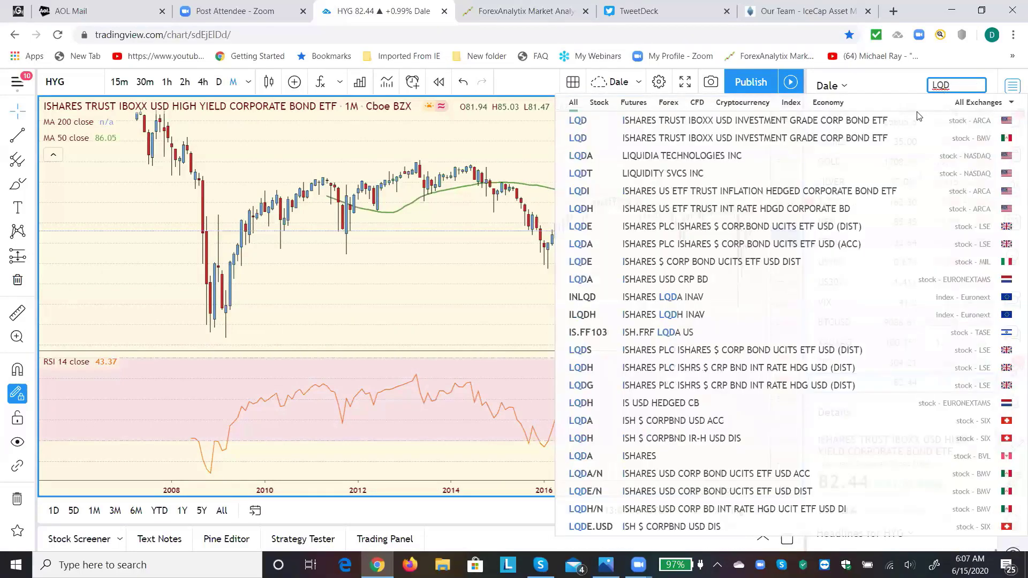
pyautogui.click(813, 122)
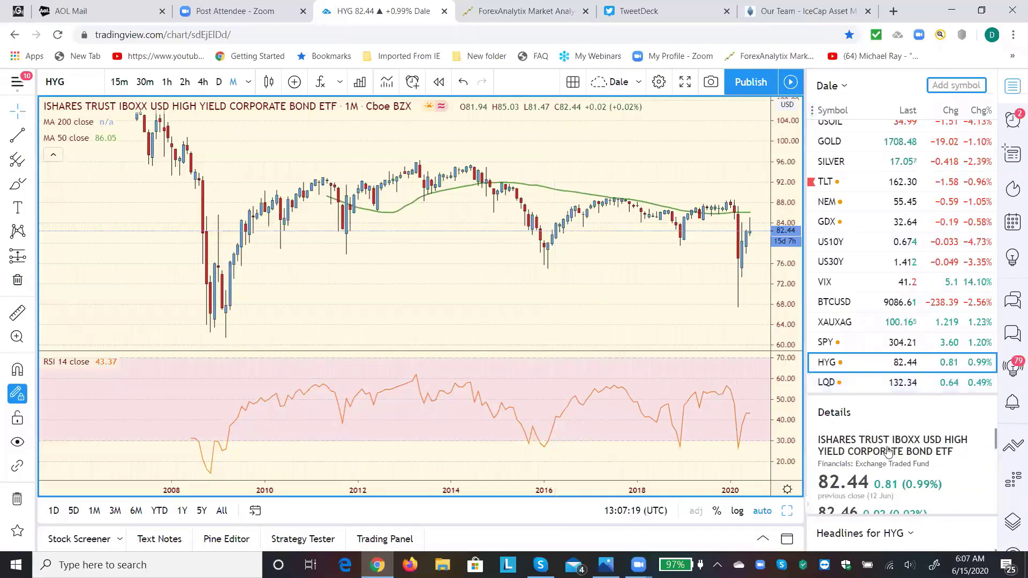
pyautogui.click(825, 384)
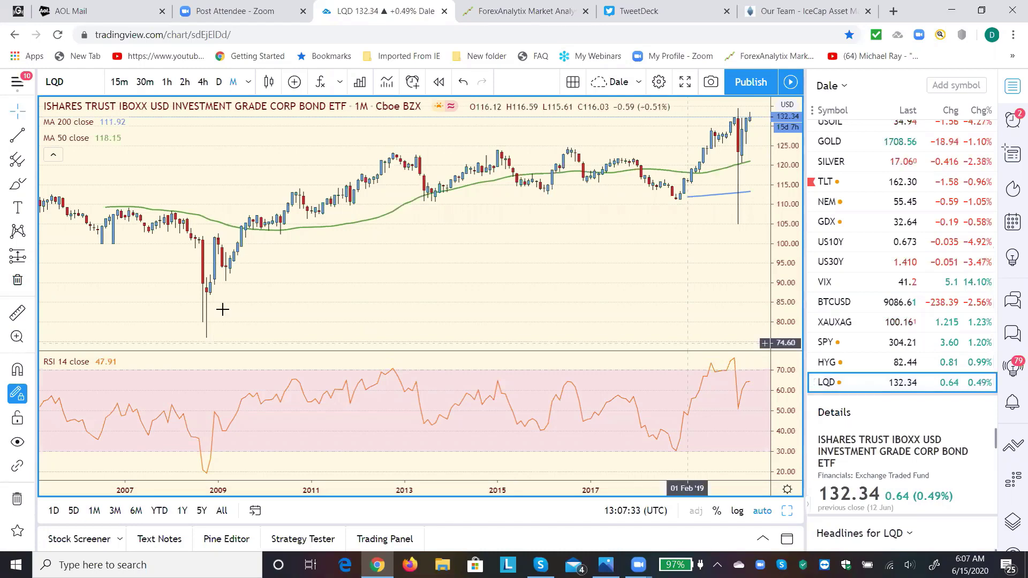
# Set the chart interval to 1 week and chart HYG from the watchlist
pyautogui.click(248, 82)
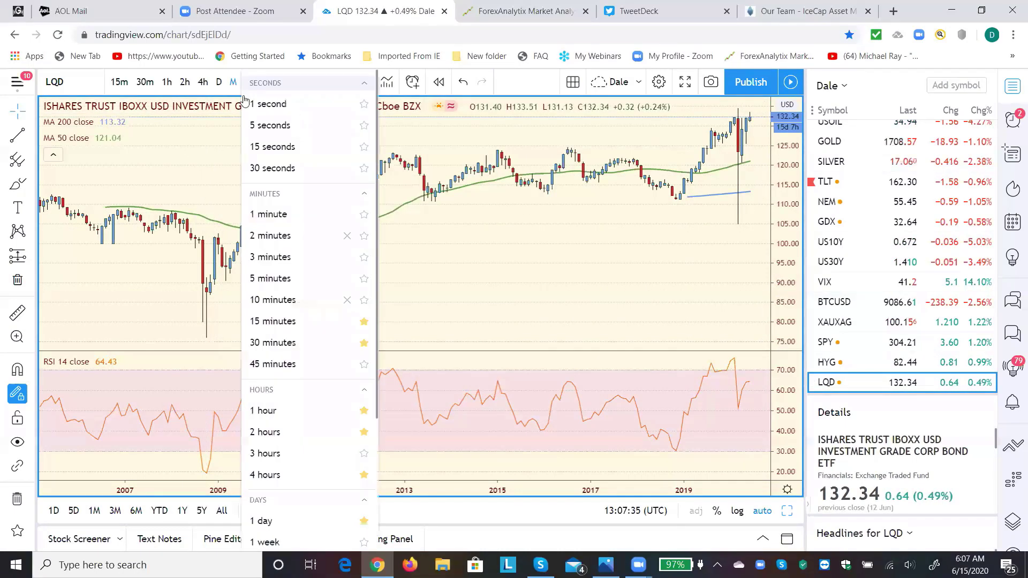
pyautogui.click(268, 541)
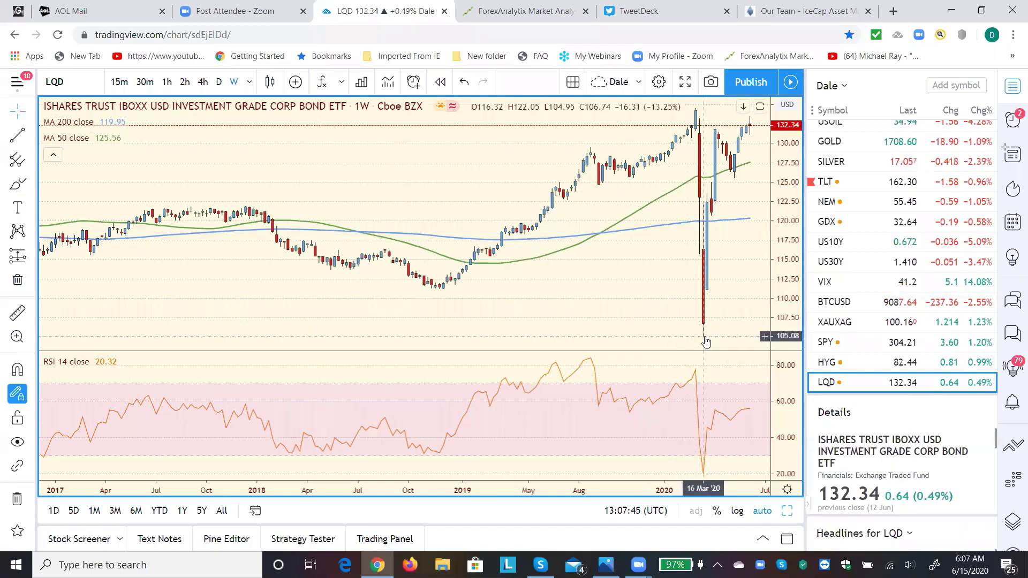
pyautogui.click(824, 363)
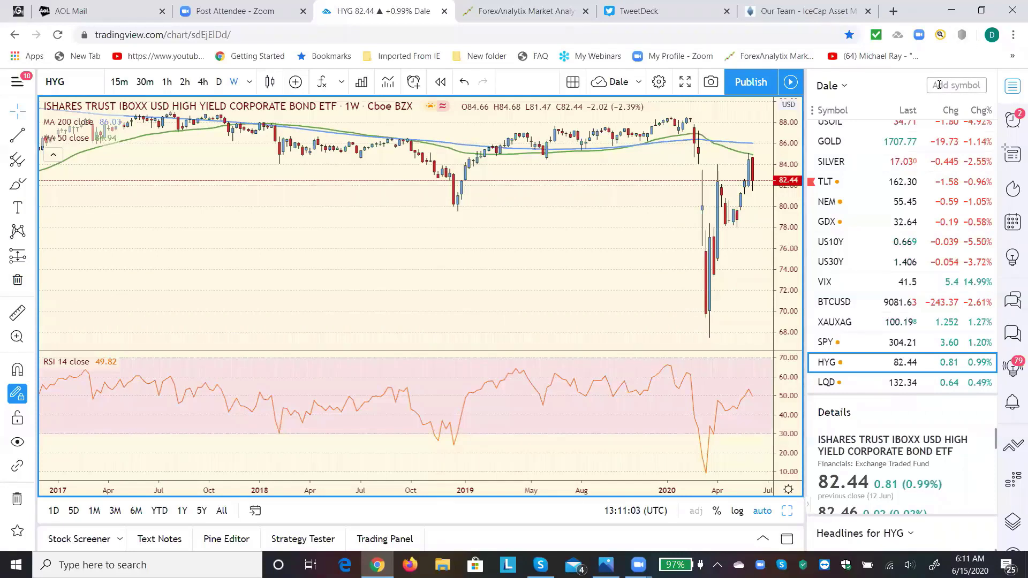
# Add FXI, the iShares China Large-Cap ETF, to the watchlist and chart it weekly
pyautogui.click(938, 84)
pyautogui.write('F')
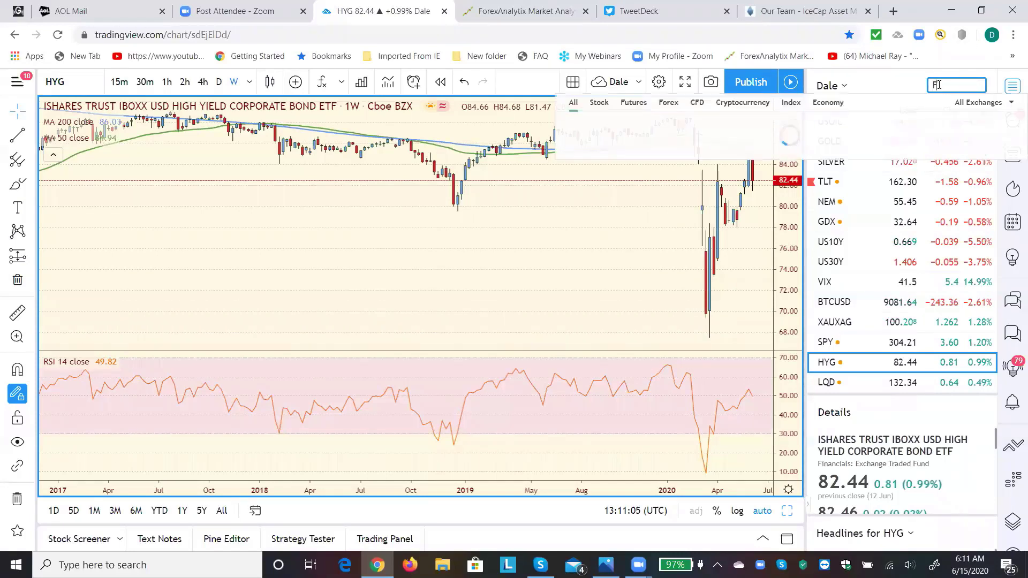
pyautogui.write('XI')
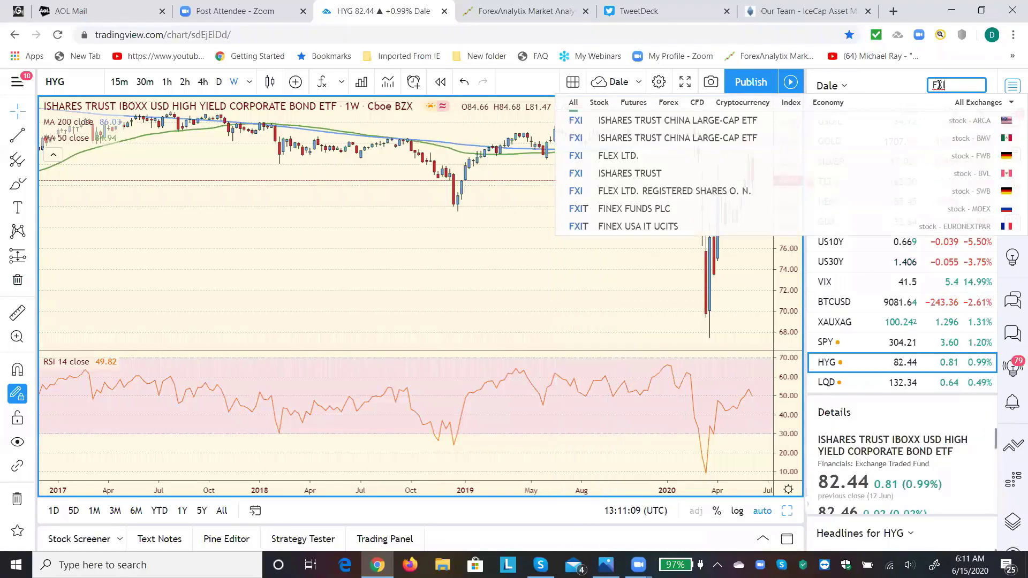
pyautogui.click(747, 121)
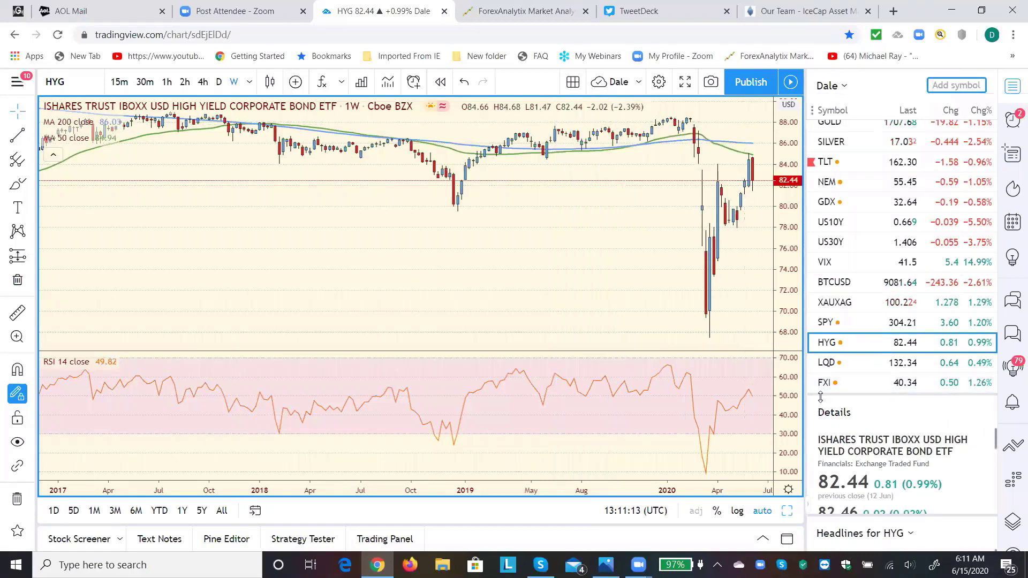
pyautogui.moveTo(827, 383)
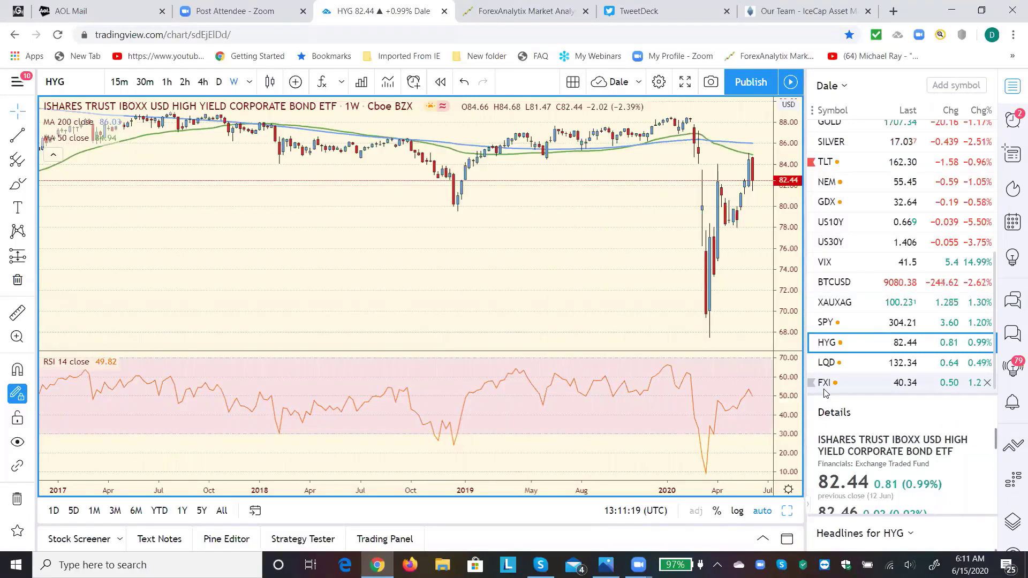
pyautogui.click(824, 392)
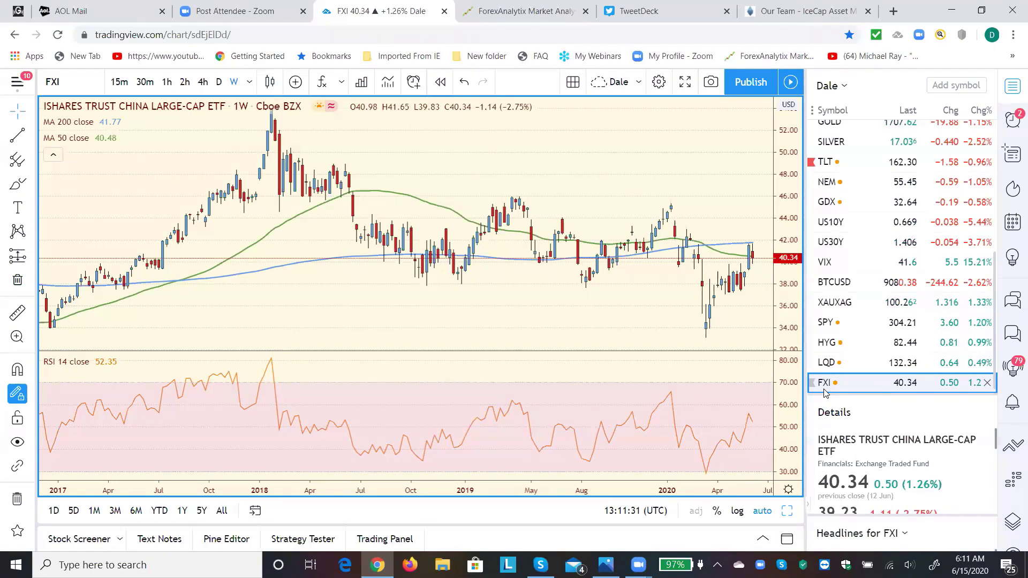
# Add USDTRY (U.S. Dollar/Turkish Lira) to the watchlist via a search for 'USDTR'
pyautogui.click(940, 83)
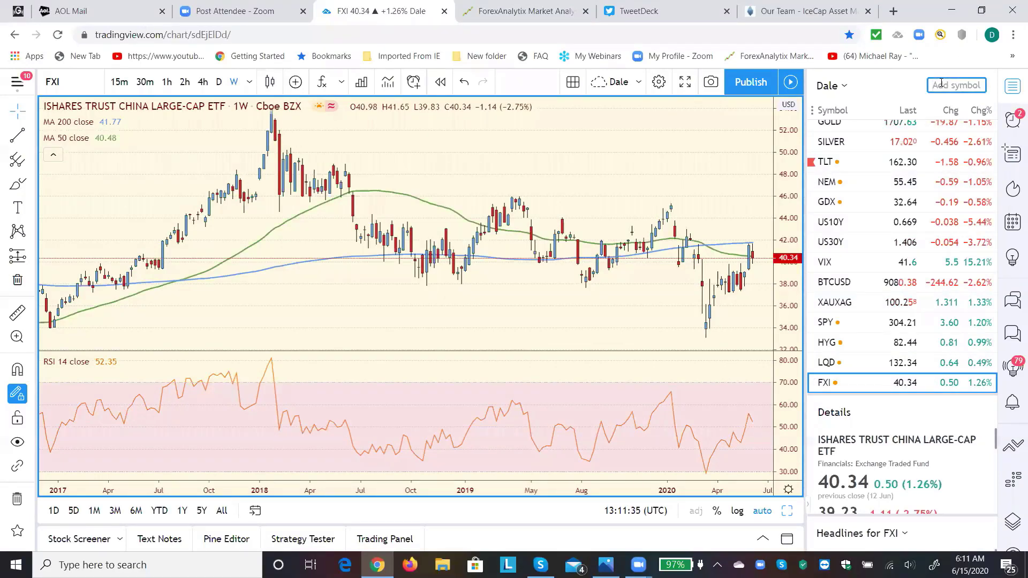
pyautogui.write('USD')
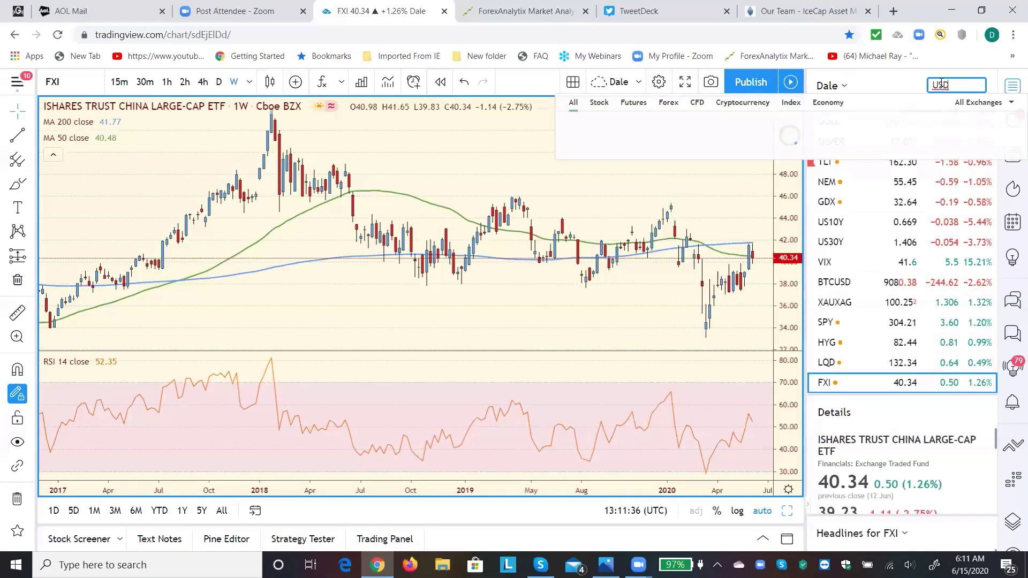
pyautogui.write('T')
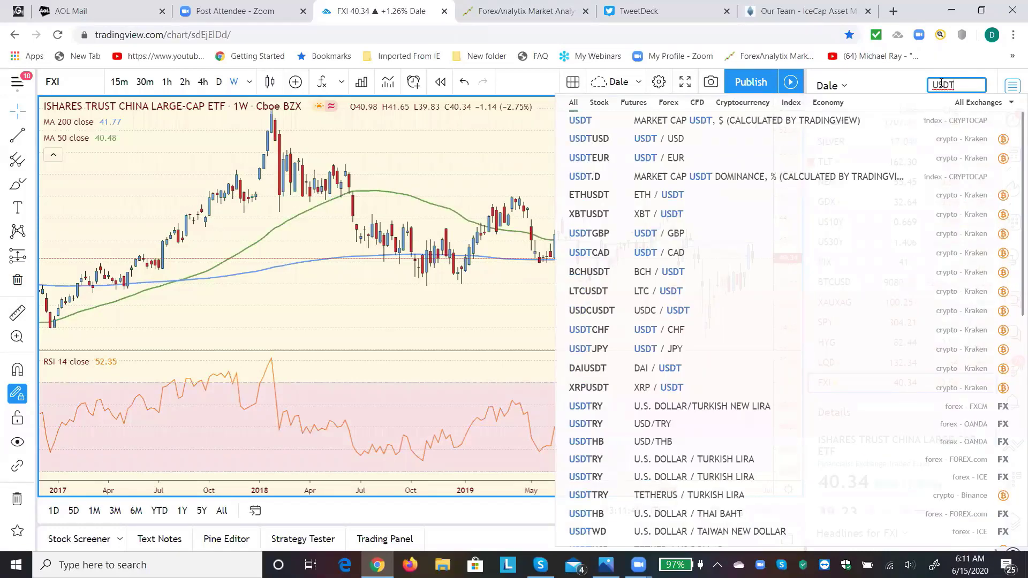
pyautogui.write('R')
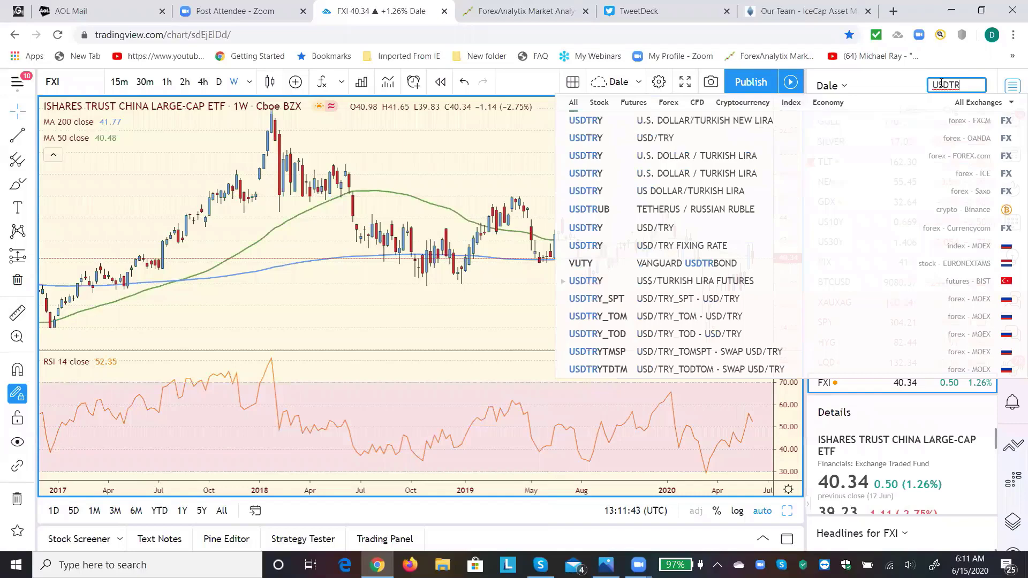
pyautogui.click(721, 122)
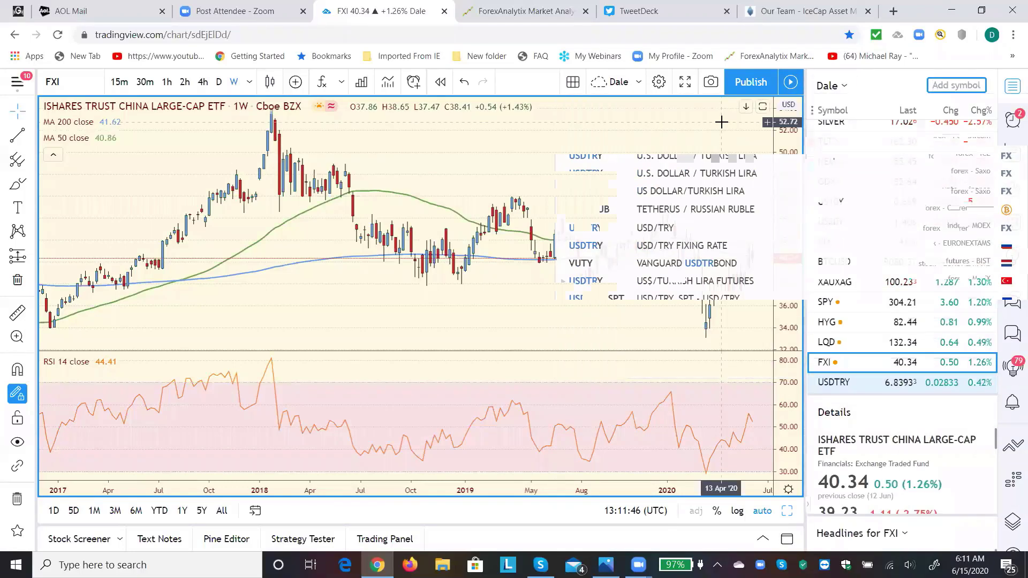
# Load USDTRY from the watchlist onto the weekly chart
pyautogui.click(852, 386)
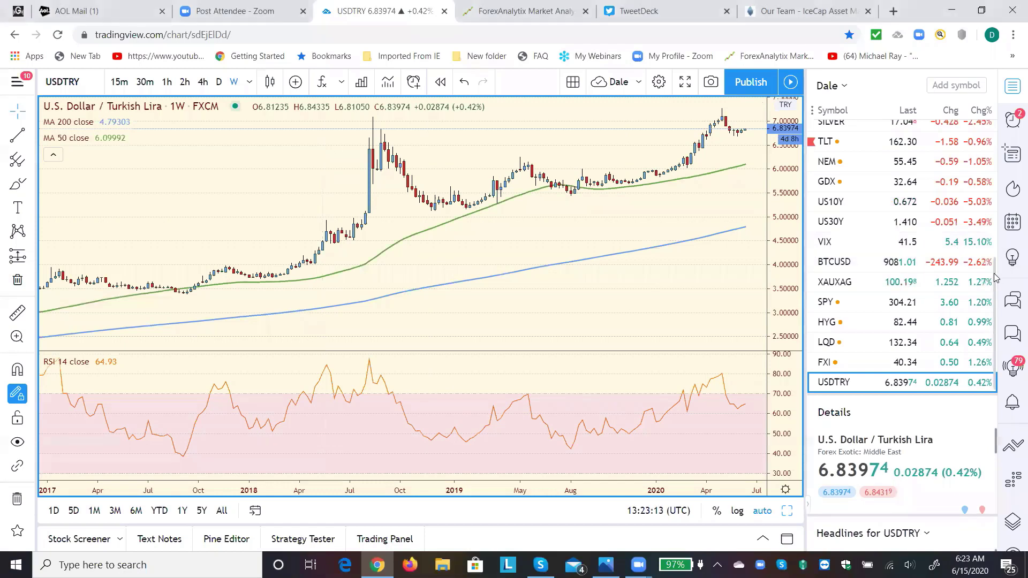
# Bring DXY back onto the weekly chart from the top of the watchlist
pyautogui.moveTo(994, 278); pyautogui.dragTo(1001, 182)
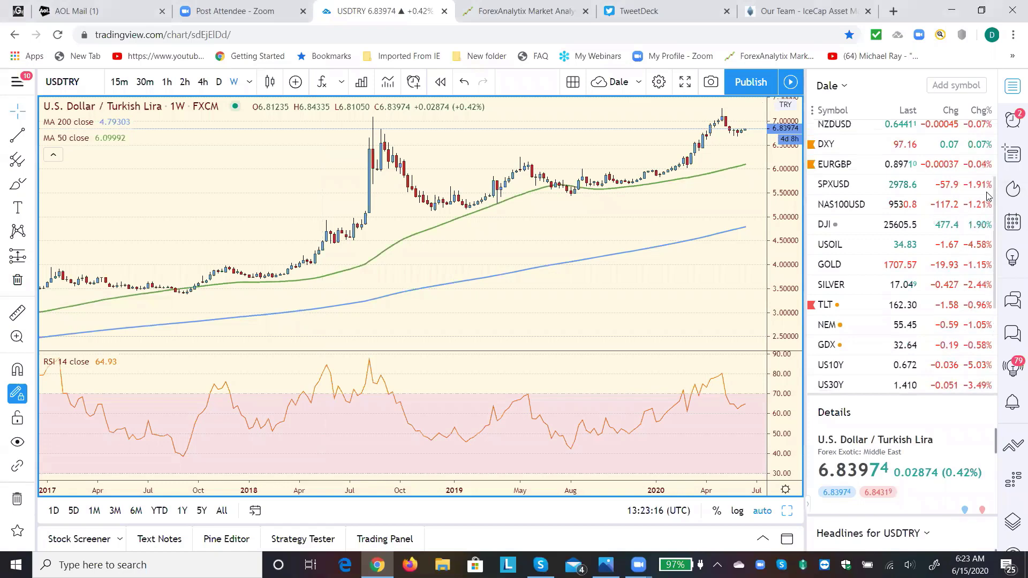
pyautogui.click(830, 149)
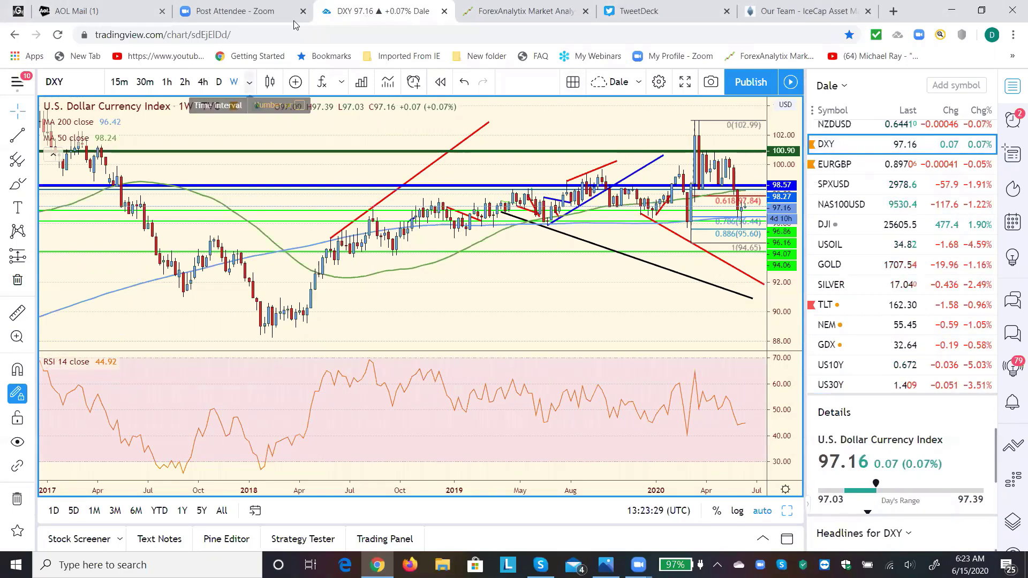
# Change the DXY chart interval from 1 week to 1 month
pyautogui.click(249, 82)
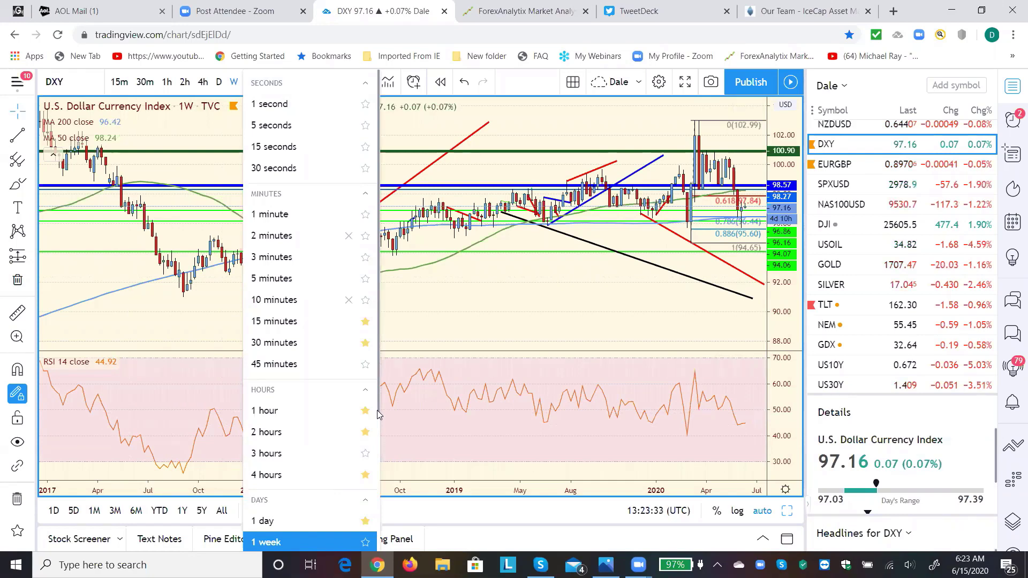
pyautogui.scroll(-1, 377, 410)
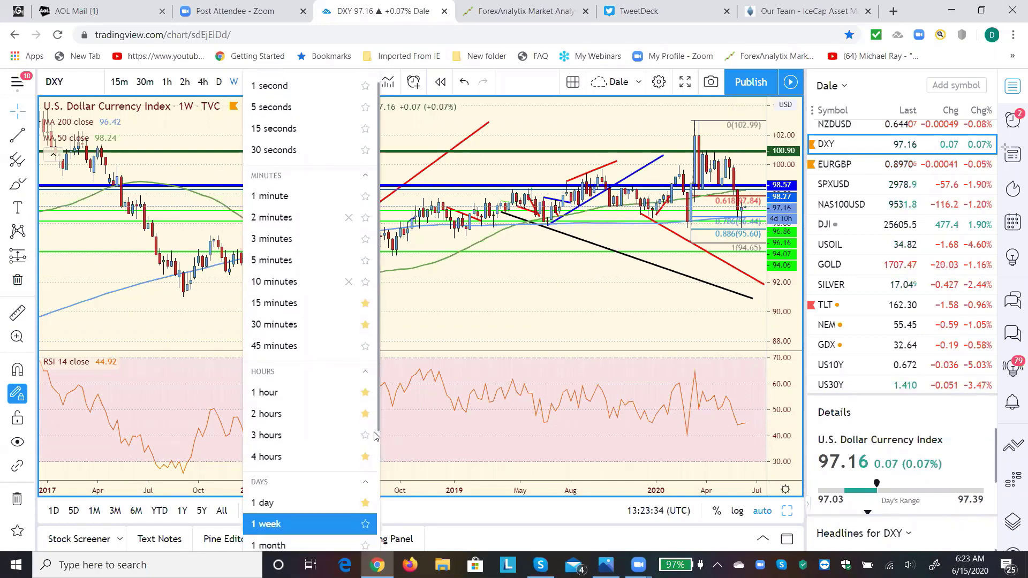
pyautogui.click(294, 542)
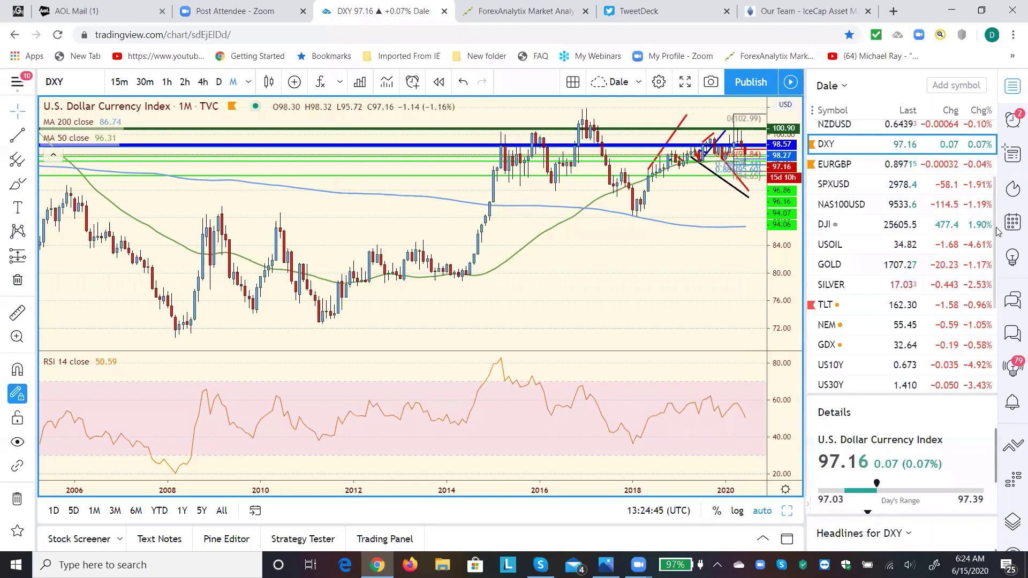
# Load FXI from the watchlist and set its chart interval to 1 week
pyautogui.scroll(-3, 985, 251)
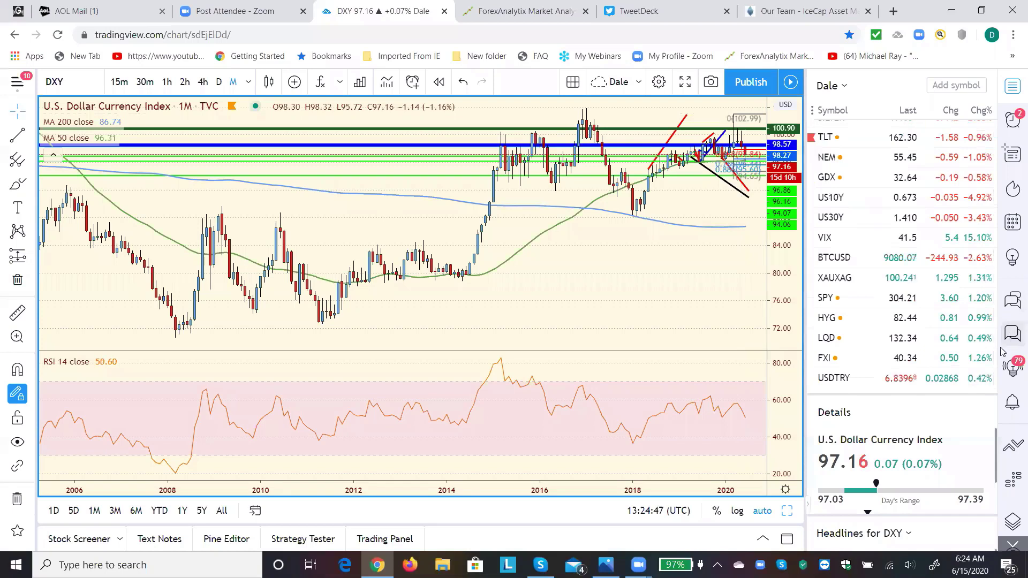
pyautogui.click(822, 365)
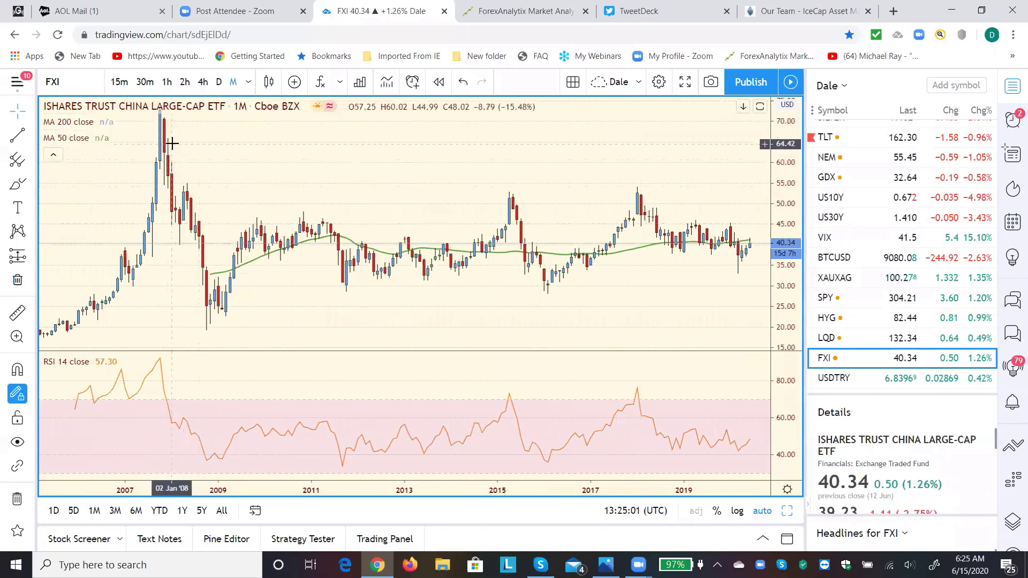
pyautogui.moveTo(113, 106)
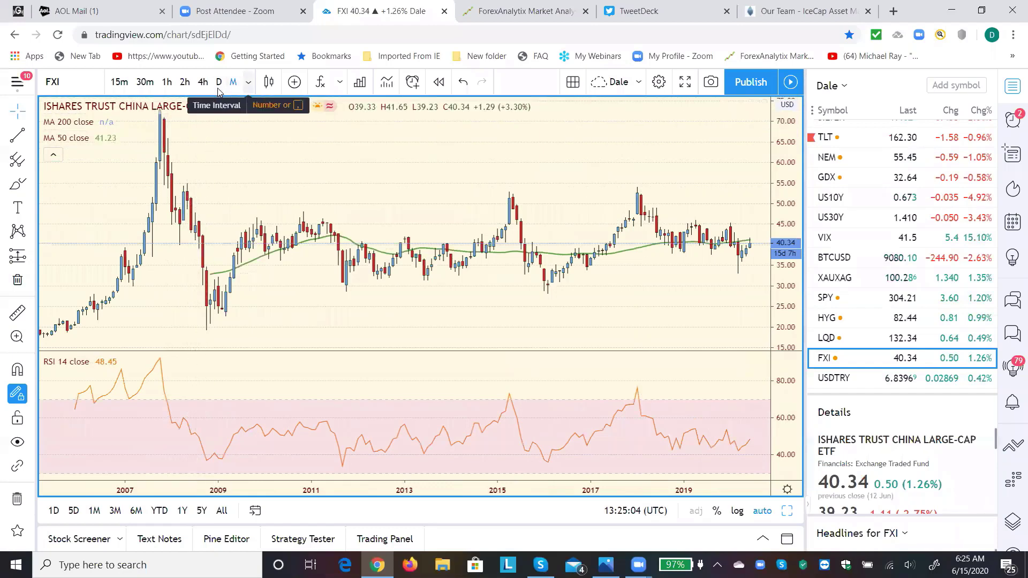
pyautogui.click(248, 82)
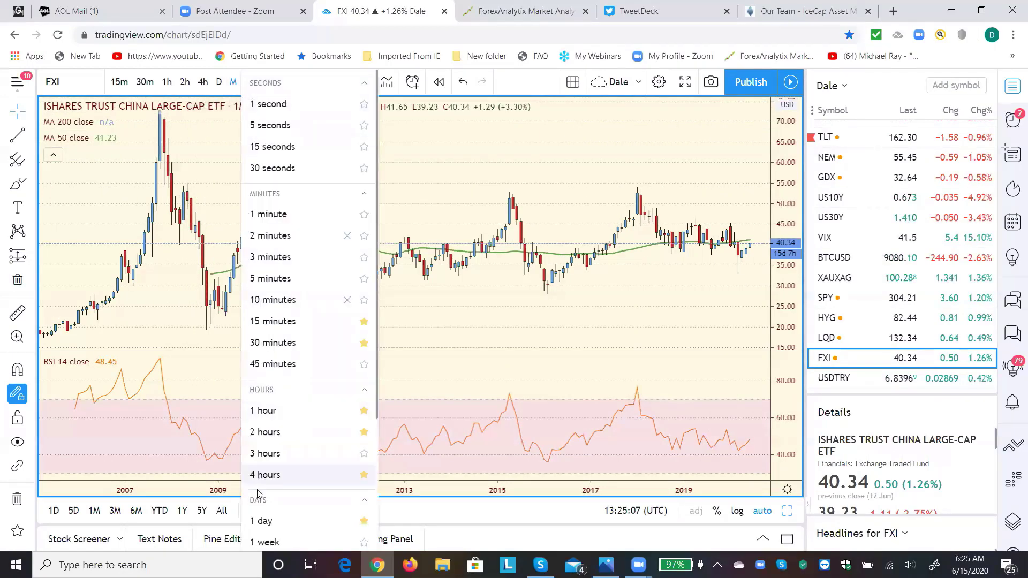
pyautogui.click(277, 544)
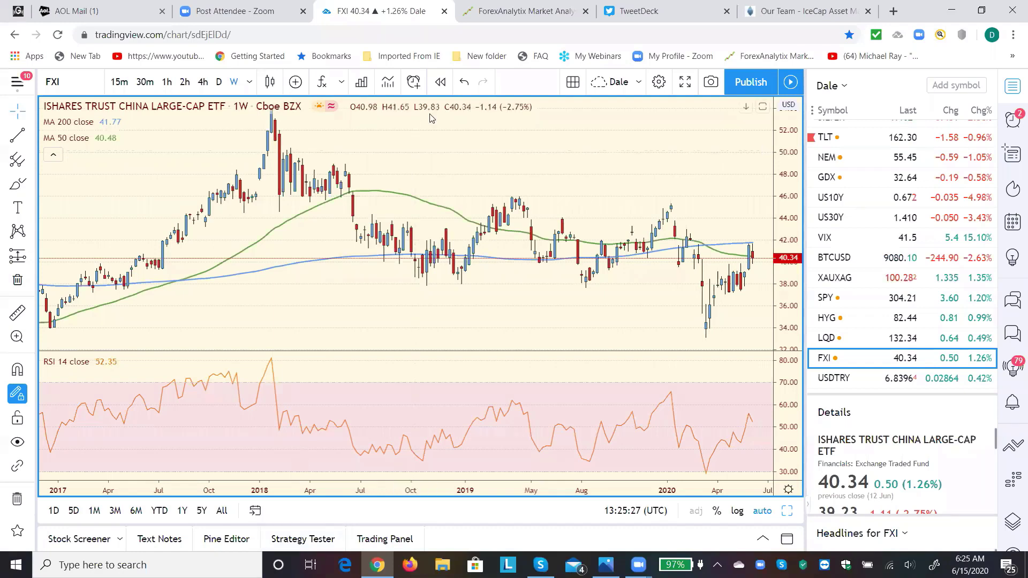
# Read down through the team member bios on IceCap's Our Team page
pyautogui.click(815, 15)
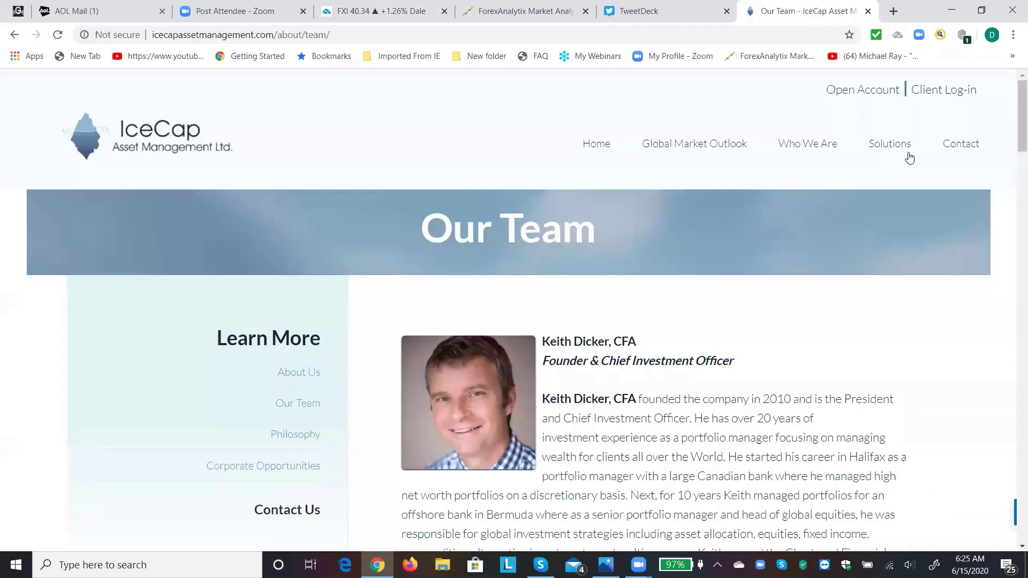
pyautogui.scroll(-1, 1013, 146)
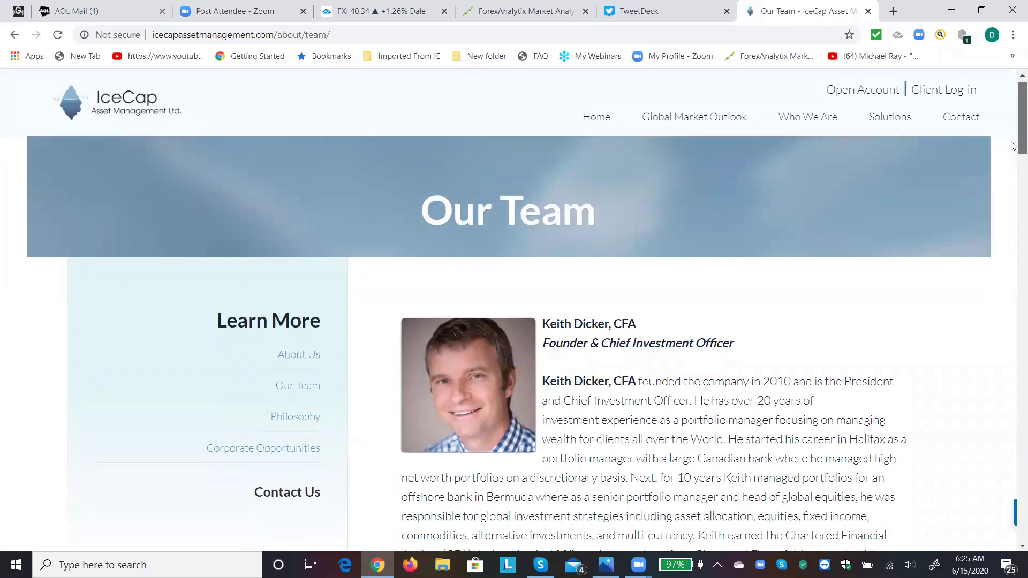
pyautogui.scroll(-1, 1013, 146)
pyautogui.scroll(-1, 1013, 155)
pyautogui.scroll(-1, 1013, 163)
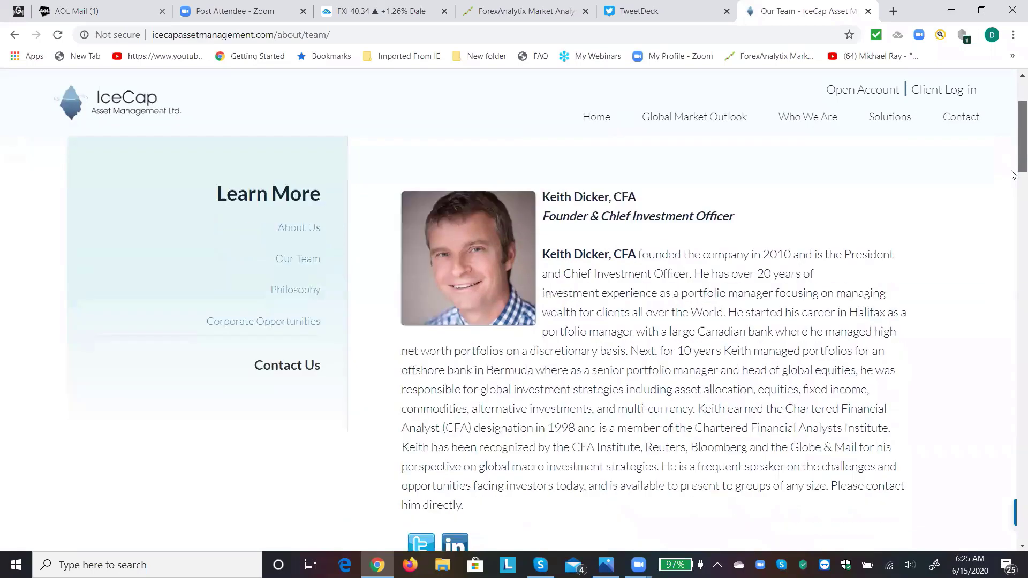
pyautogui.scroll(-2, 1013, 176)
pyautogui.scroll(-1, 1013, 182)
pyautogui.scroll(-1, 1013, 190)
pyautogui.scroll(-1, 1013, 195)
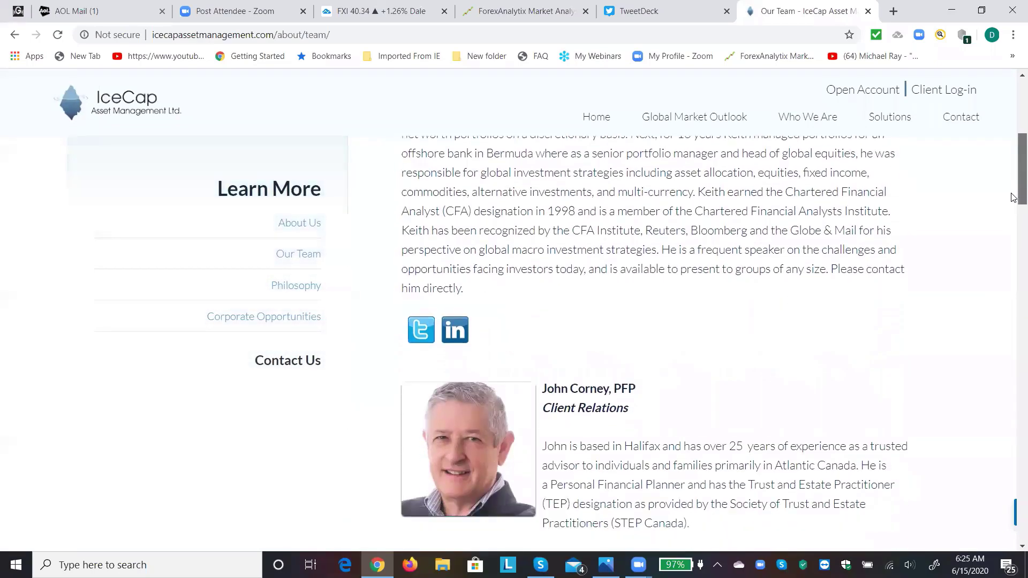
pyautogui.scroll(-1, 1013, 200)
pyautogui.scroll(-1, 1013, 206)
pyautogui.scroll(-1, 1013, 214)
pyautogui.scroll(-1, 1013, 230)
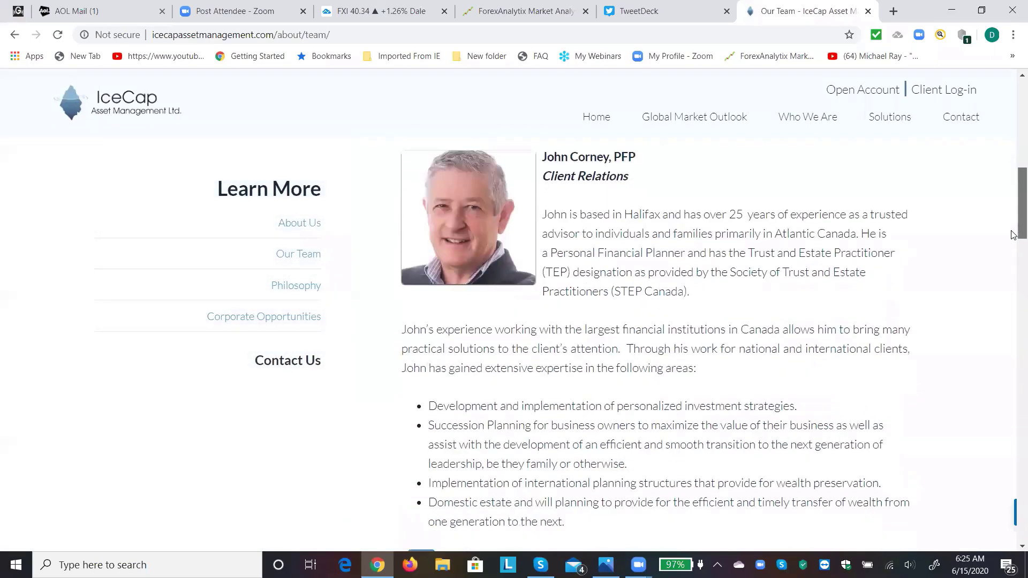
pyautogui.scroll(-1, 1013, 239)
pyautogui.scroll(-1, 1013, 240)
pyautogui.scroll(-1, 1013, 249)
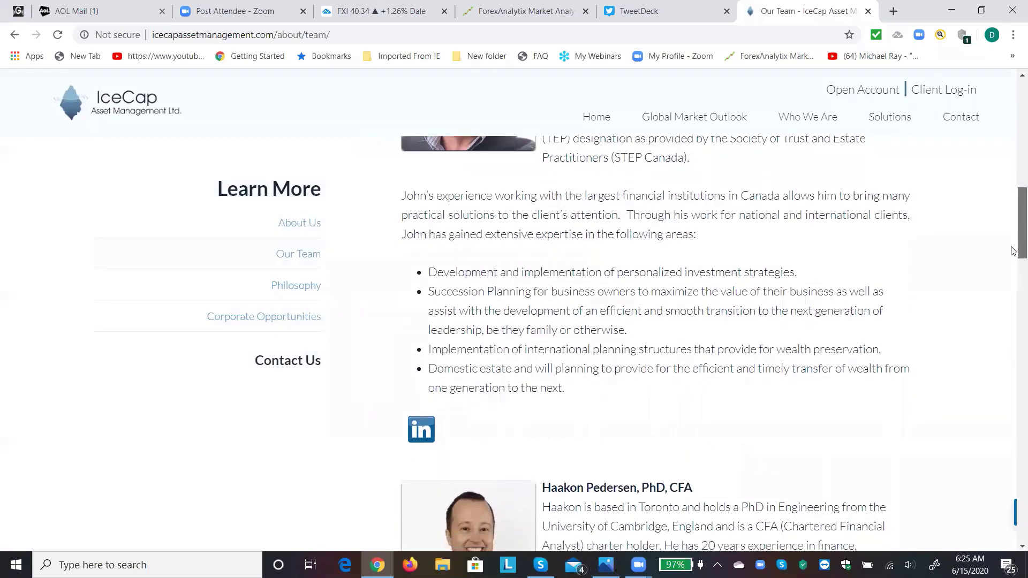
pyautogui.scroll(-1, 1013, 252)
pyautogui.scroll(-1, 1013, 256)
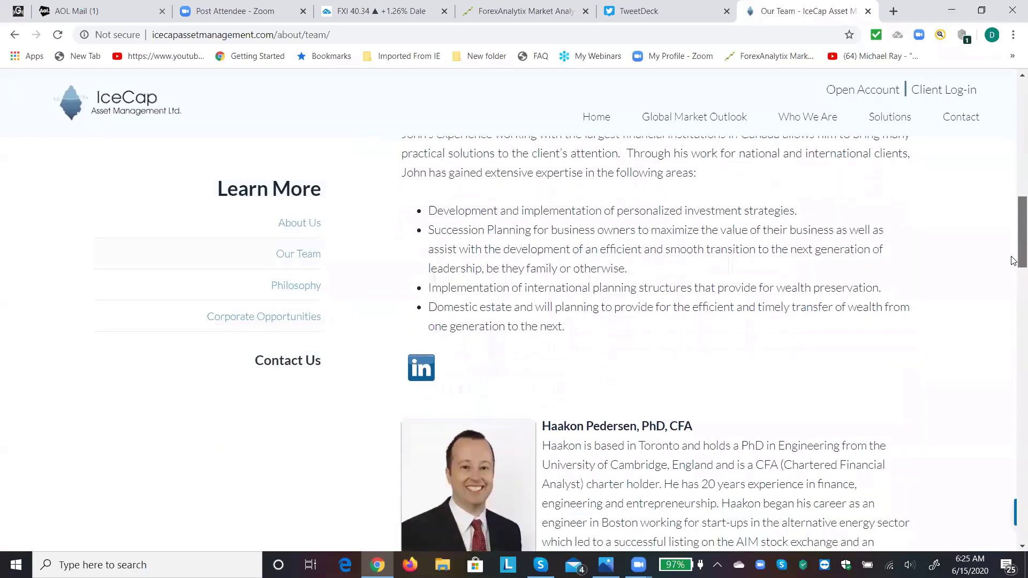
pyautogui.scroll(-1, 1013, 264)
pyautogui.scroll(-1, 1013, 266)
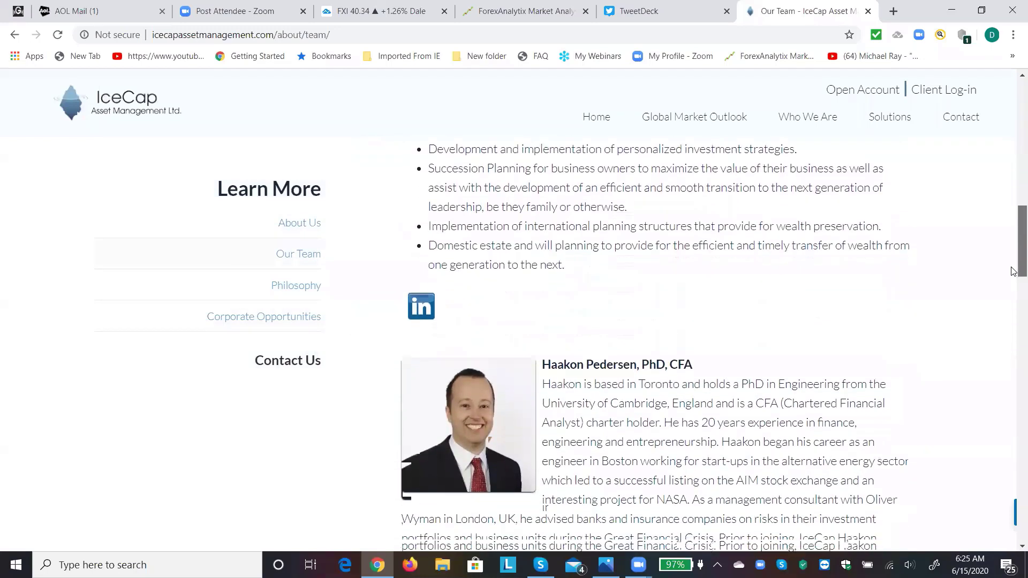
pyautogui.scroll(-1, 1013, 272)
pyautogui.scroll(-1, 1013, 279)
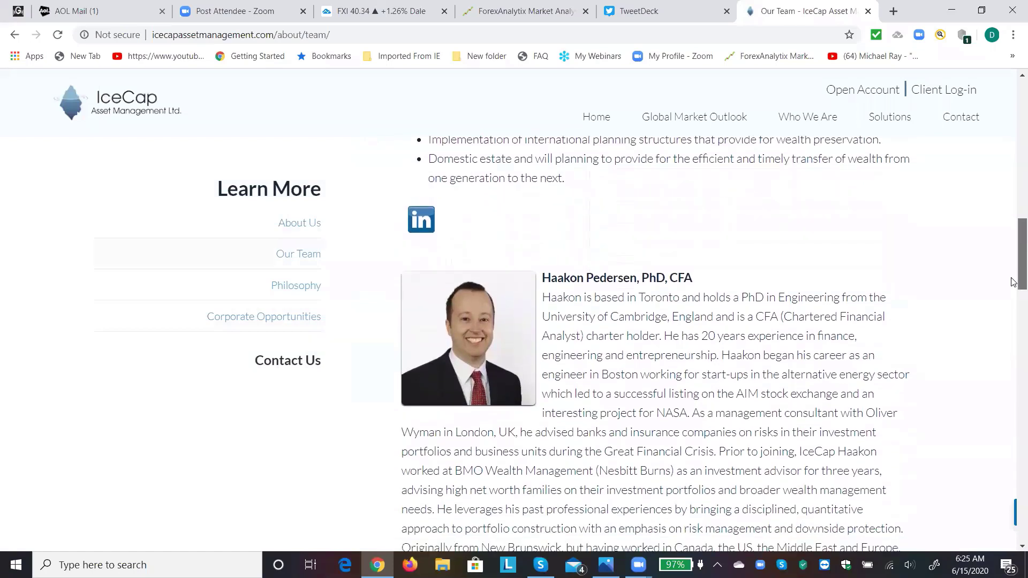
pyautogui.scroll(-1, 1013, 286)
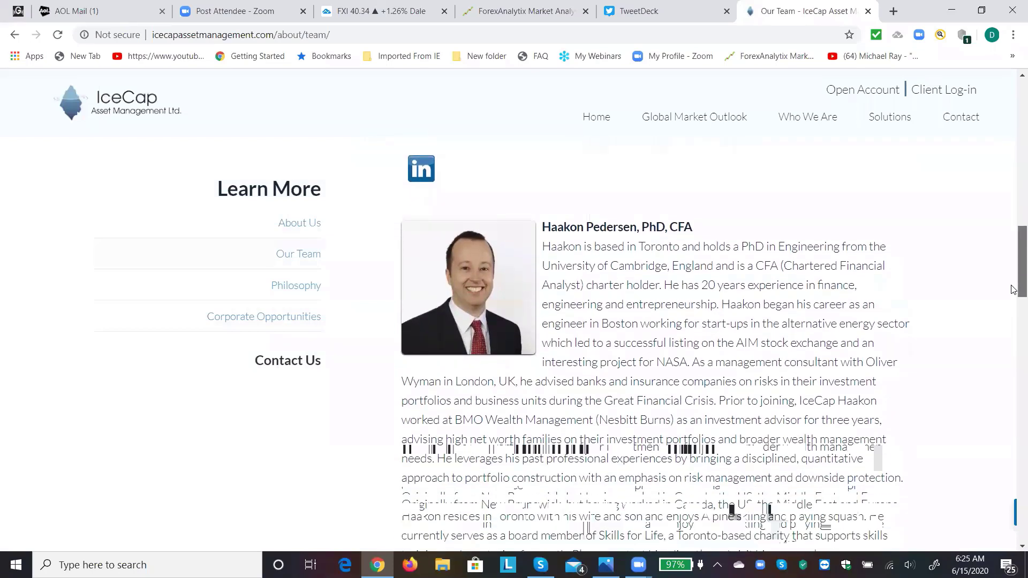
pyautogui.scroll(-1, 1013, 295)
pyautogui.scroll(-1, 1013, 300)
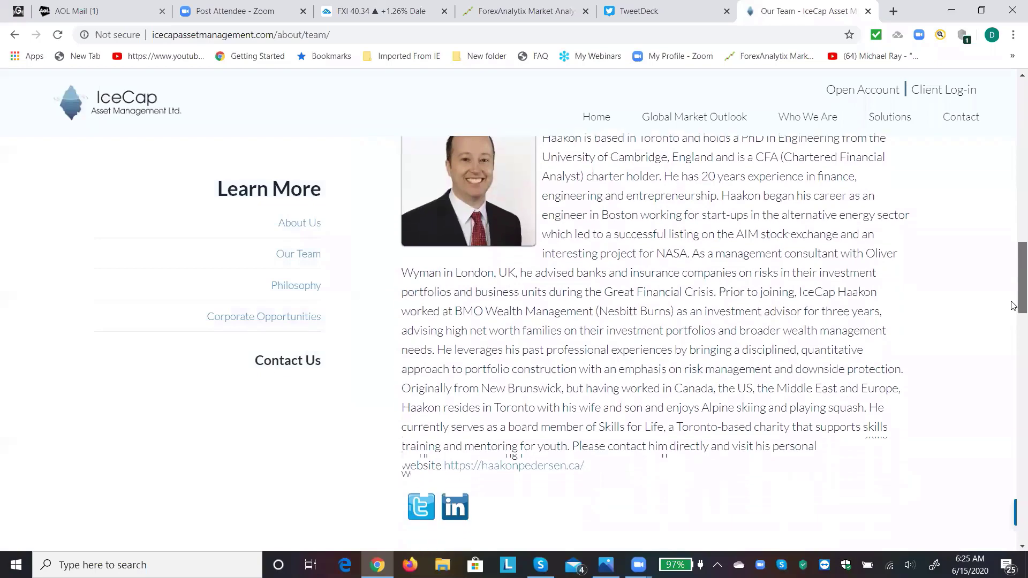
pyautogui.scroll(-1, 1013, 310)
pyautogui.scroll(-1, 1013, 318)
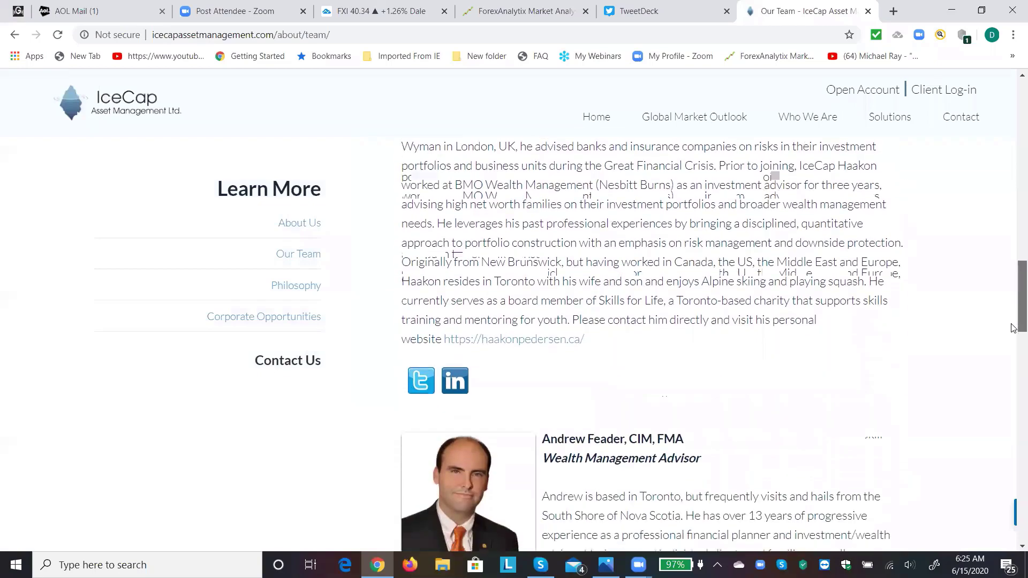
pyautogui.moveTo(1013, 328); pyautogui.dragTo(1013, 385)
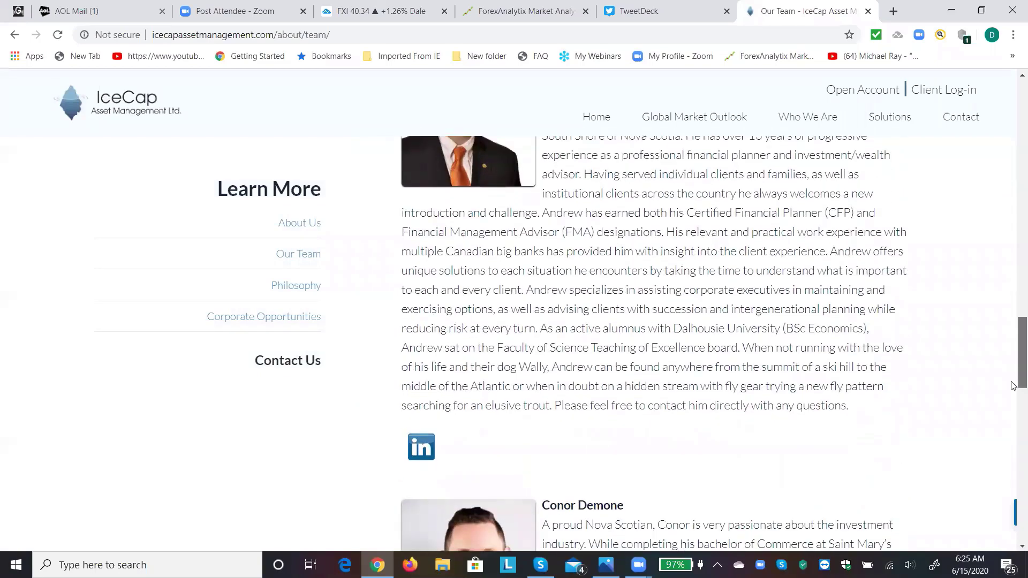
pyautogui.scroll(-1, 1013, 385)
pyautogui.scroll(-1, 1013, 391)
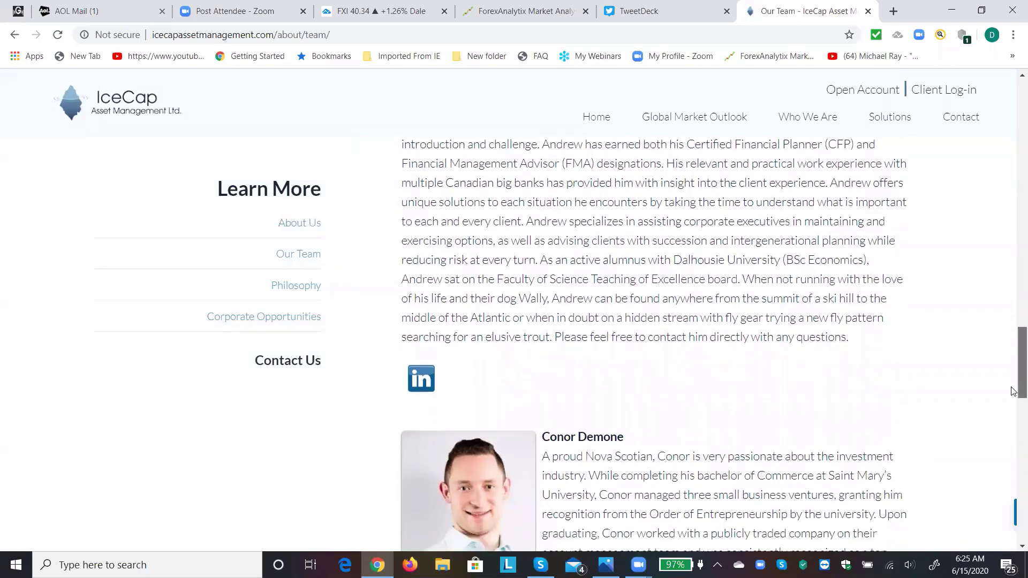
pyautogui.scroll(-1, 1013, 412)
pyautogui.scroll(-1, 1013, 432)
pyautogui.scroll(-2, 1013, 433)
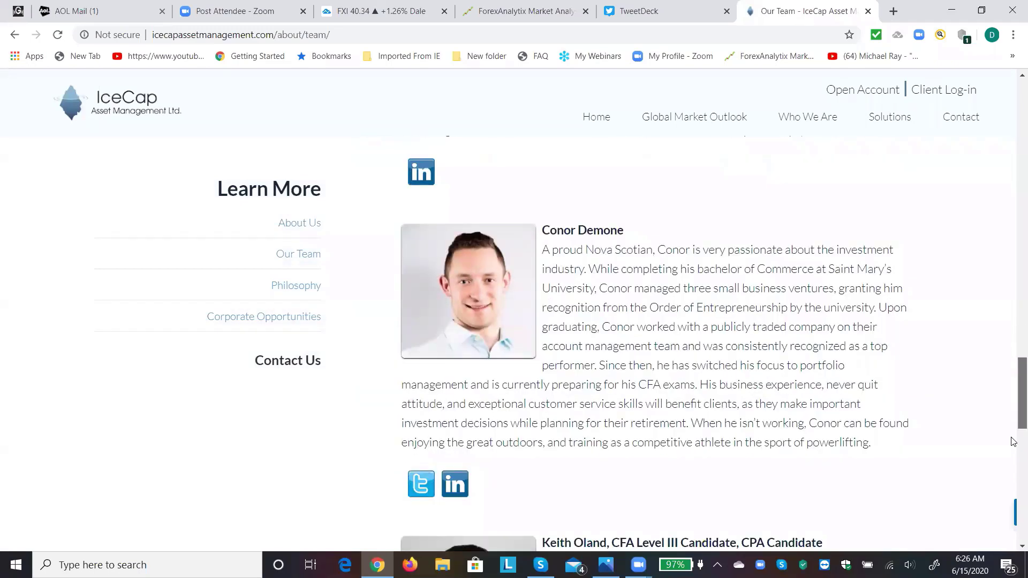
pyautogui.scroll(-2, 1013, 438)
pyautogui.scroll(-1, 1013, 445)
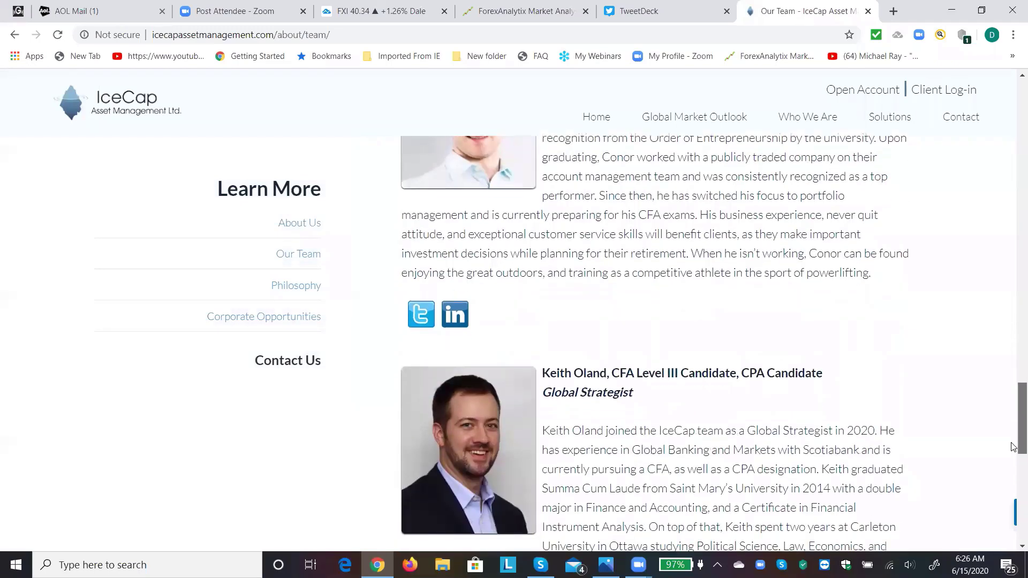
pyautogui.scroll(-1, 1013, 449)
pyautogui.scroll(-1, 1013, 454)
pyautogui.scroll(-1, 1013, 456)
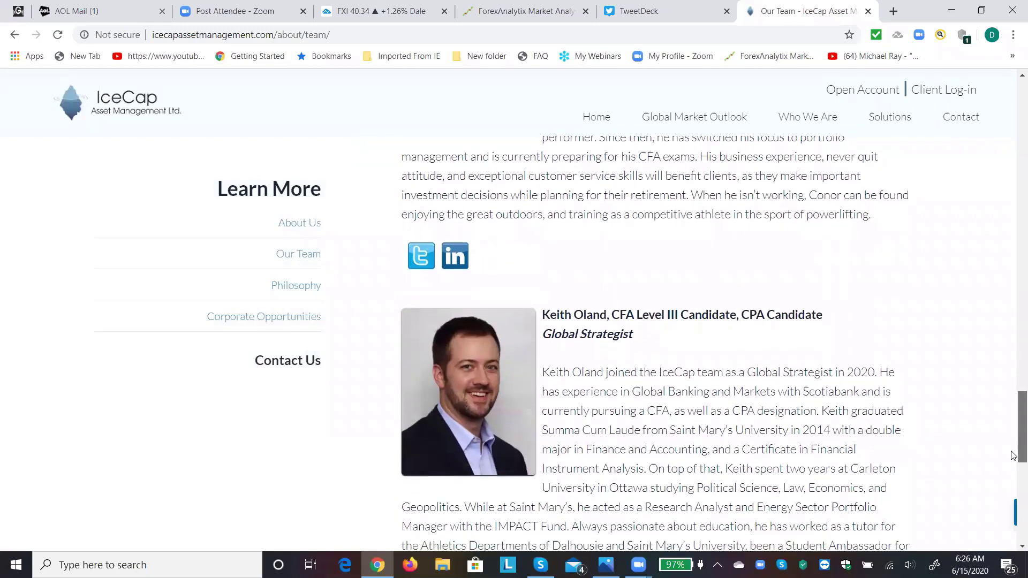
pyautogui.scroll(-1, 1013, 459)
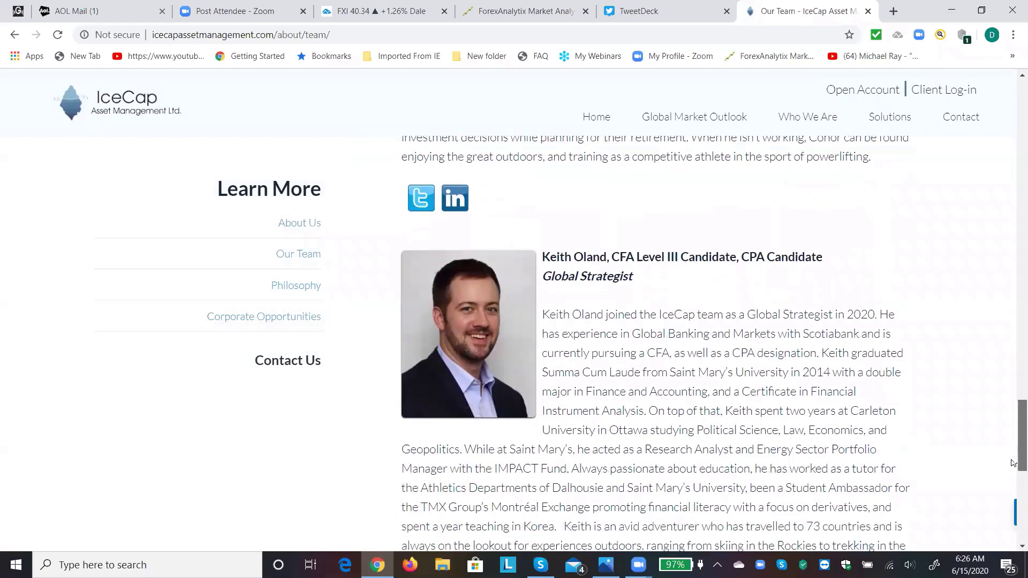
pyautogui.scroll(-1, 1013, 466)
pyautogui.scroll(-1, 1013, 470)
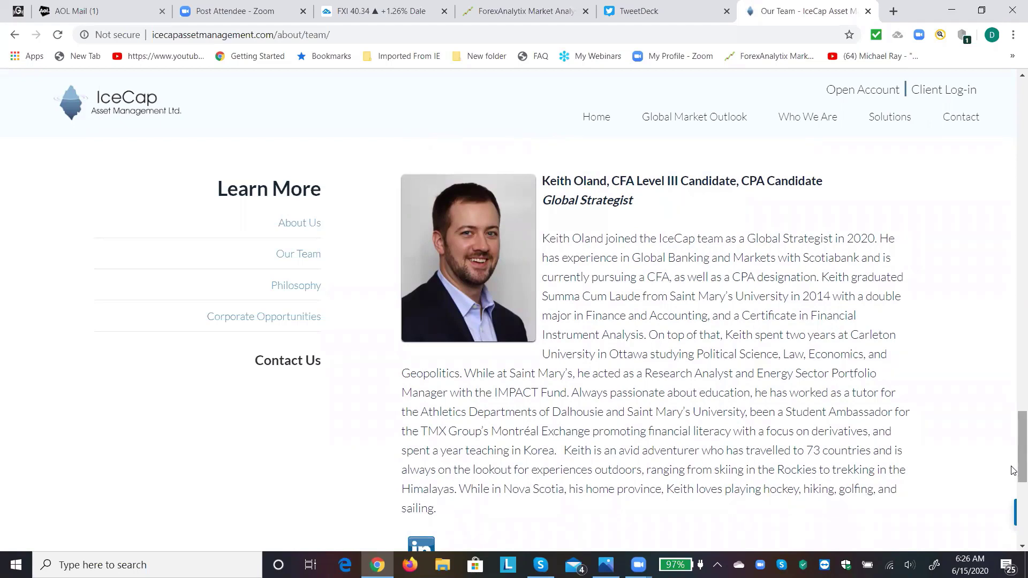
# Scroll back up the Our Team page and return to the IceCap homepage
pyautogui.moveTo(1013, 471); pyautogui.dragTo(1013, 485)
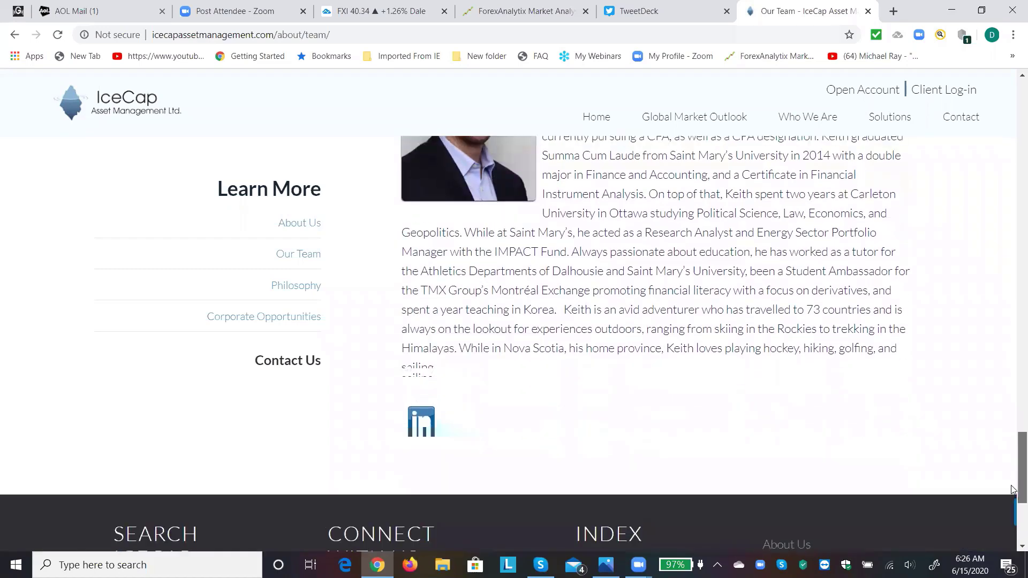
pyautogui.moveTo(1013, 485); pyautogui.dragTo(1013, 429)
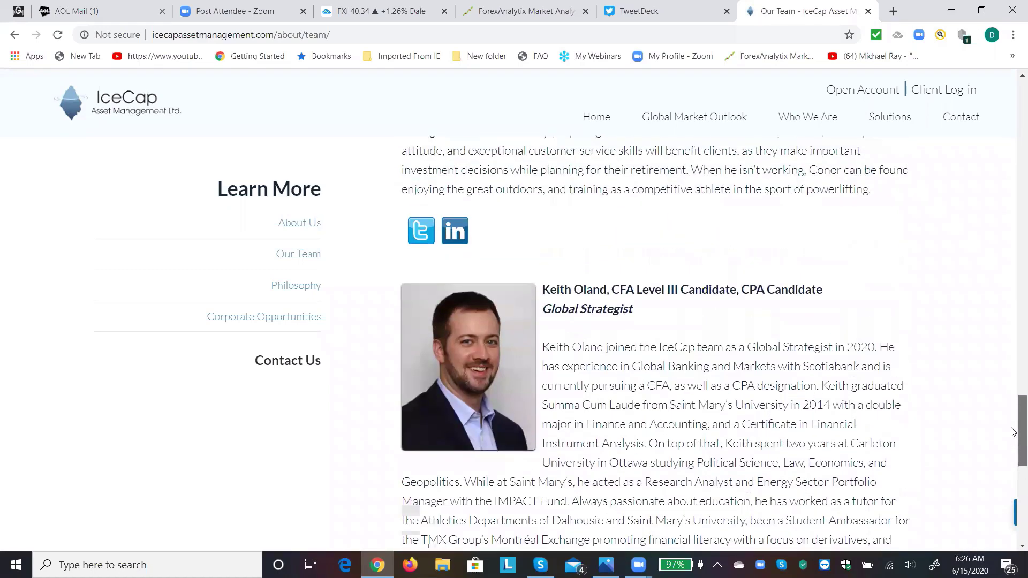
pyautogui.scroll(2, 1014, 430)
pyautogui.moveTo(1013, 430); pyautogui.dragTo(1014, 368)
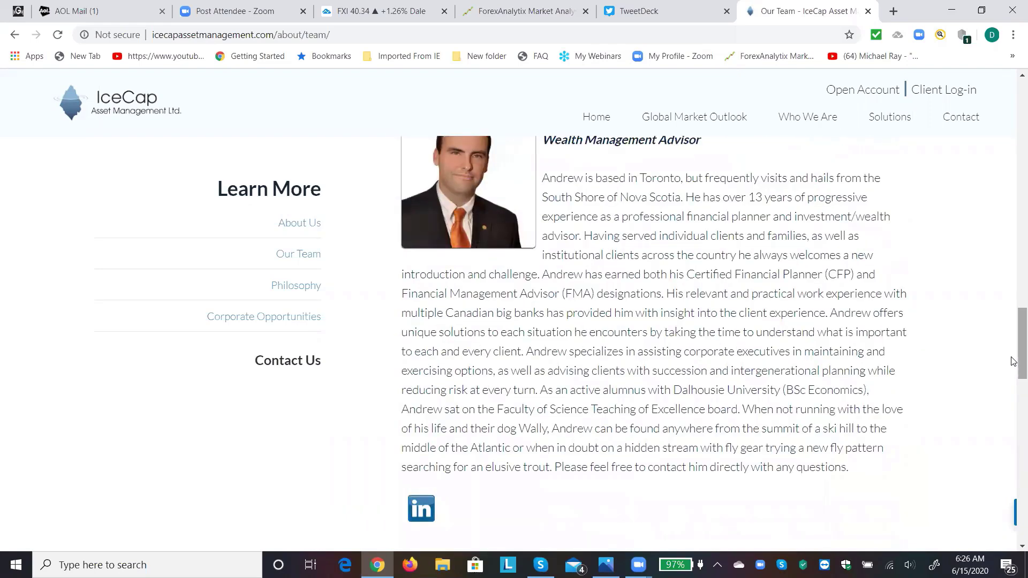
pyautogui.moveTo(1013, 362); pyautogui.dragTo(1013, 292)
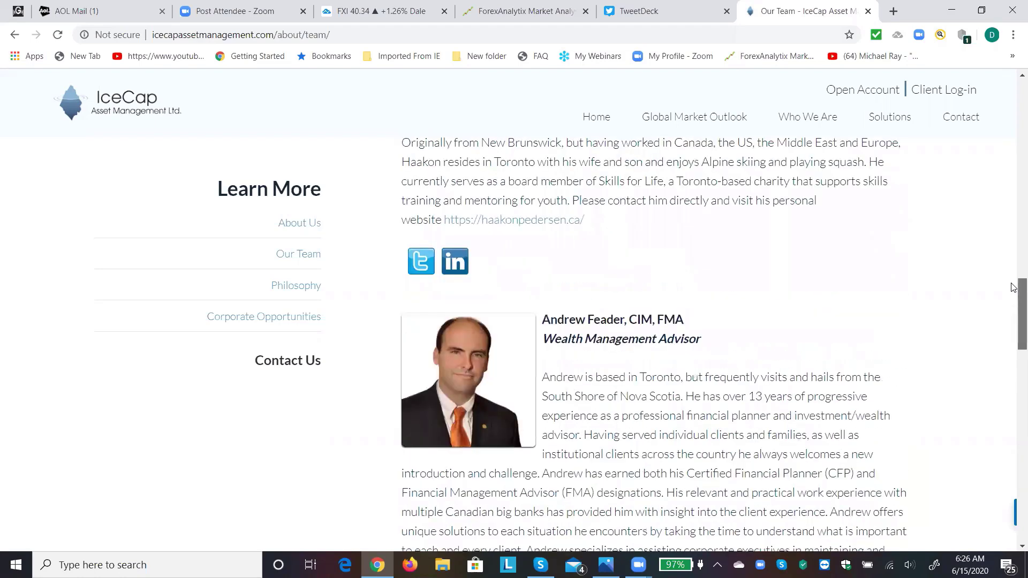
pyautogui.scroll(1, 723, 163)
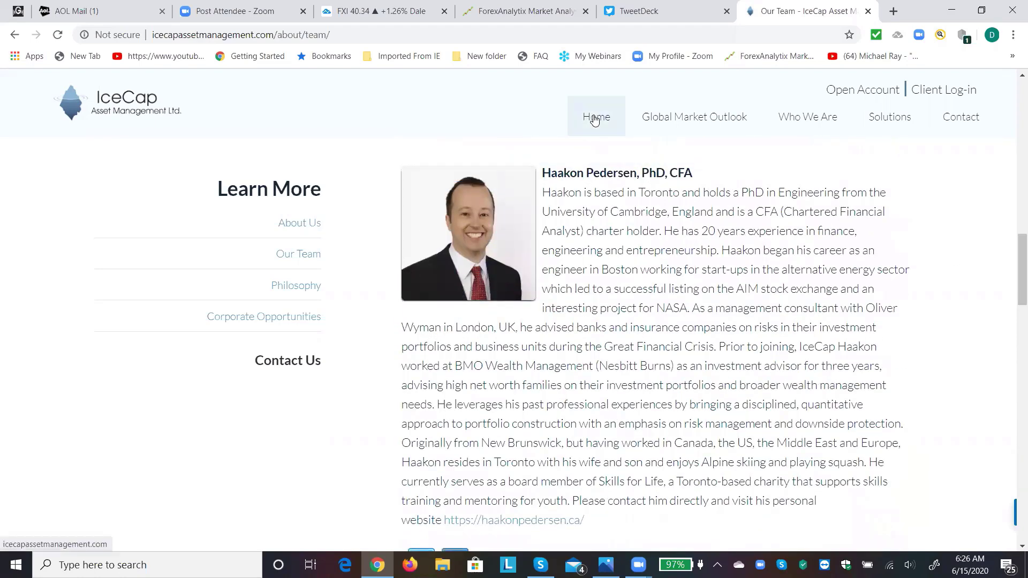
pyautogui.click(594, 119)
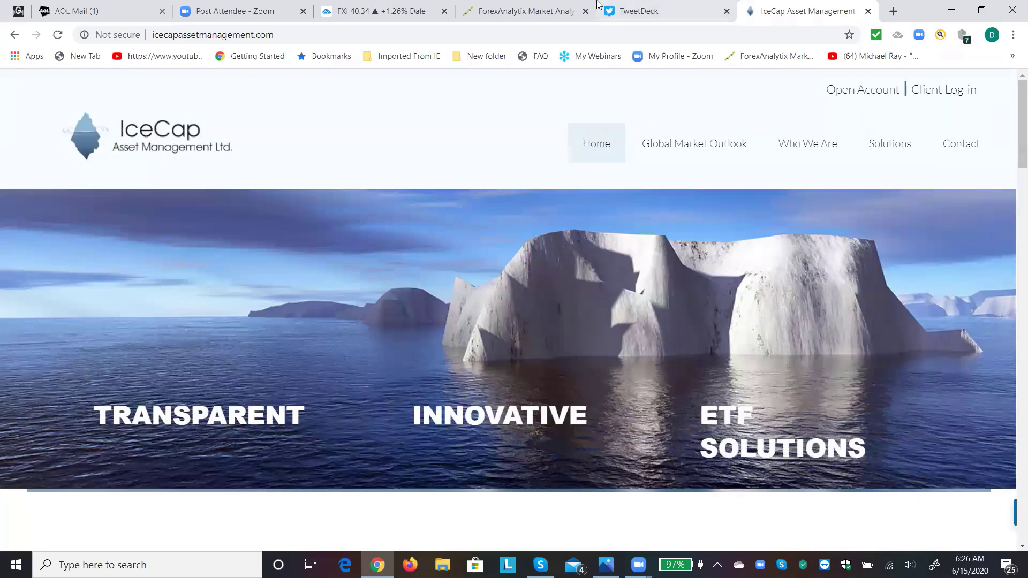
# Check the IceCapGlobal profile card in TweetDeck, then return to the weekly FXI chart
pyautogui.click(627, 11)
pyautogui.click(310, 110)
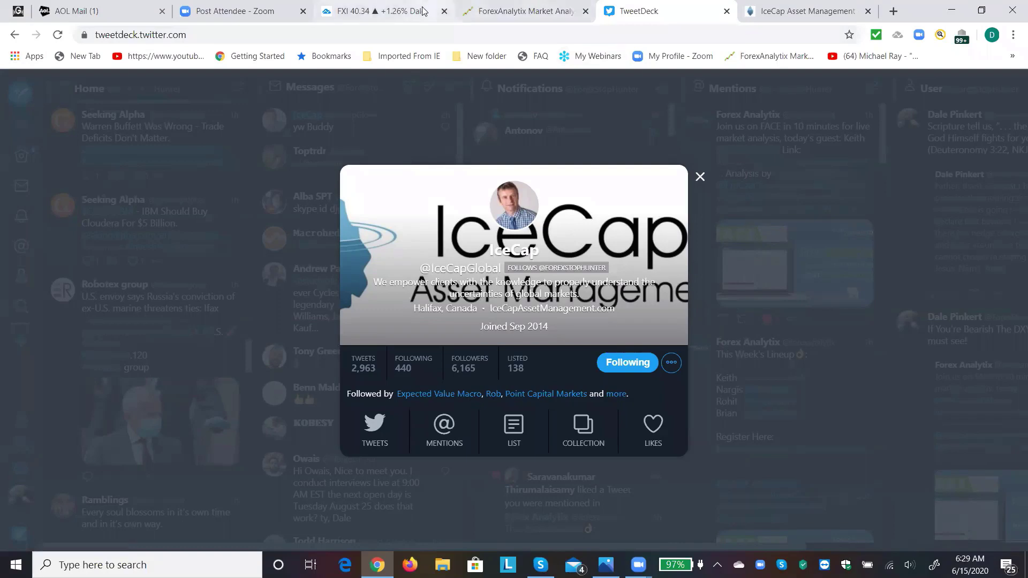
pyautogui.click(408, 19)
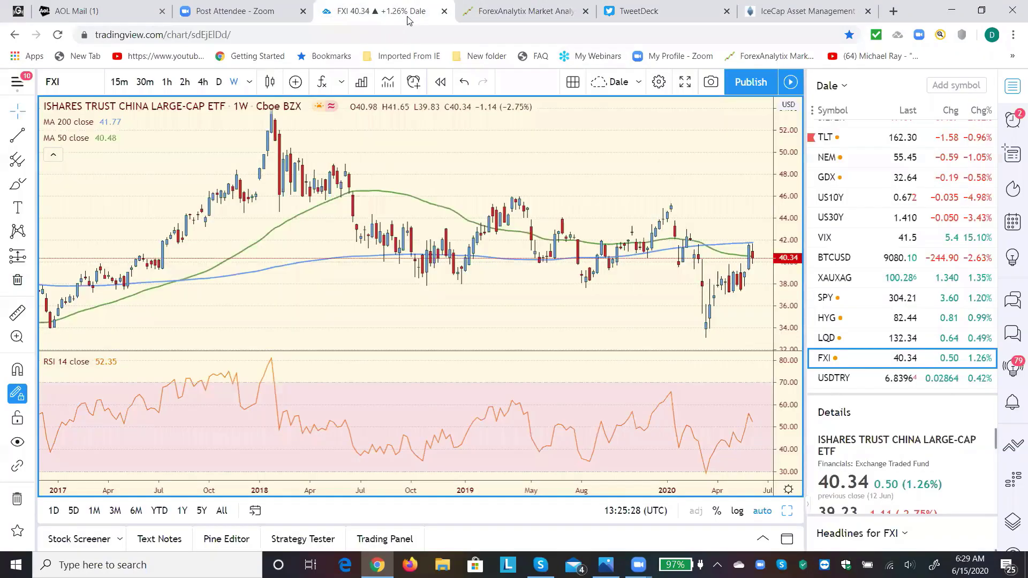